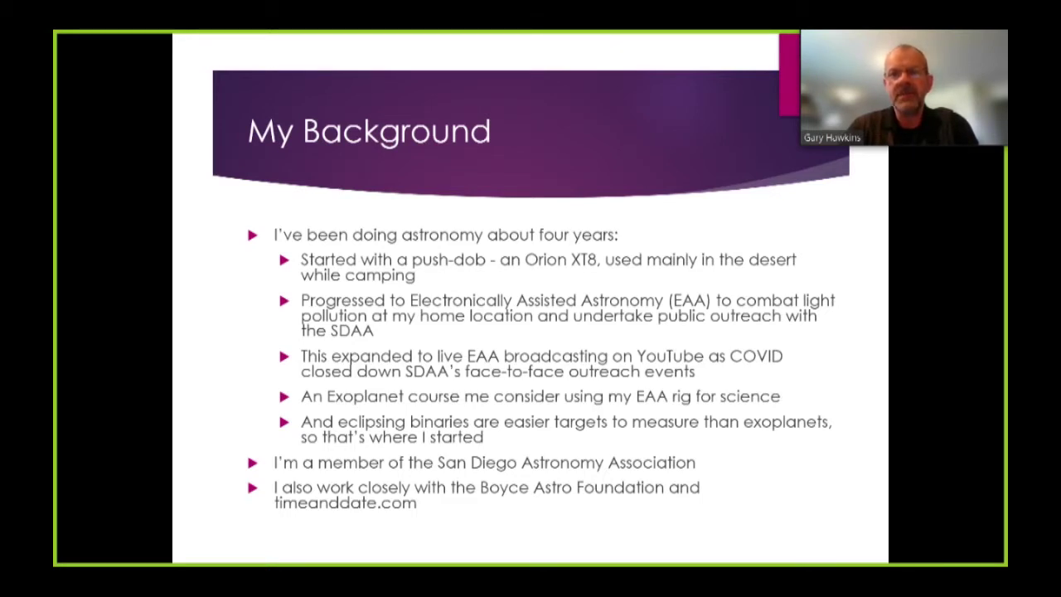
- Advance the PowerPoint deck to the next slide, 'Measurement and Analysis of V576 Peg'
{"action": "key", "text": "Right"}
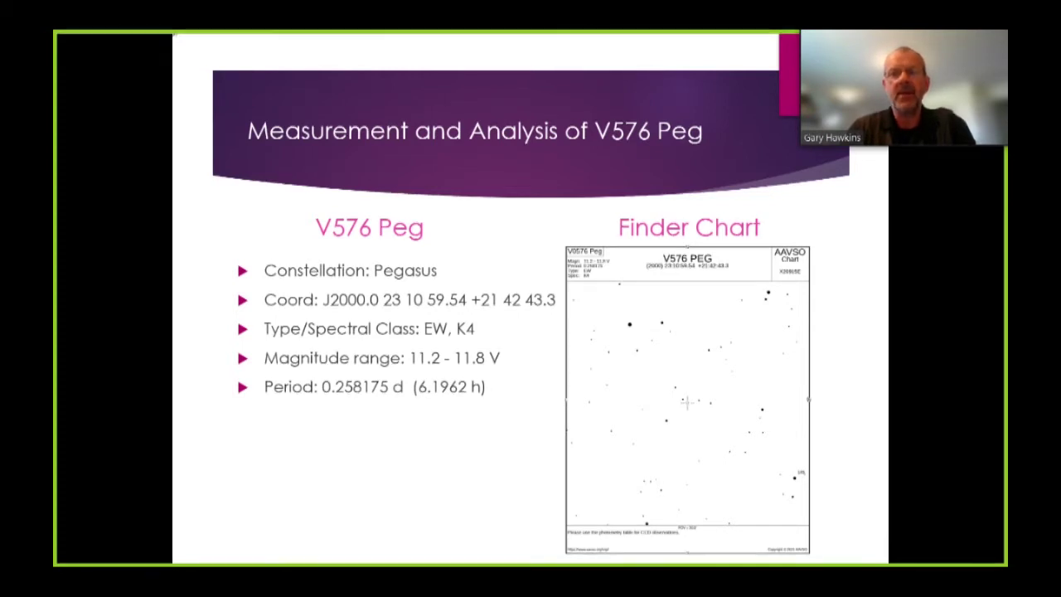
- Move the slideshow forward one slide toward 'Time for Some Measurements'
{"action": "key", "text": "Right"}
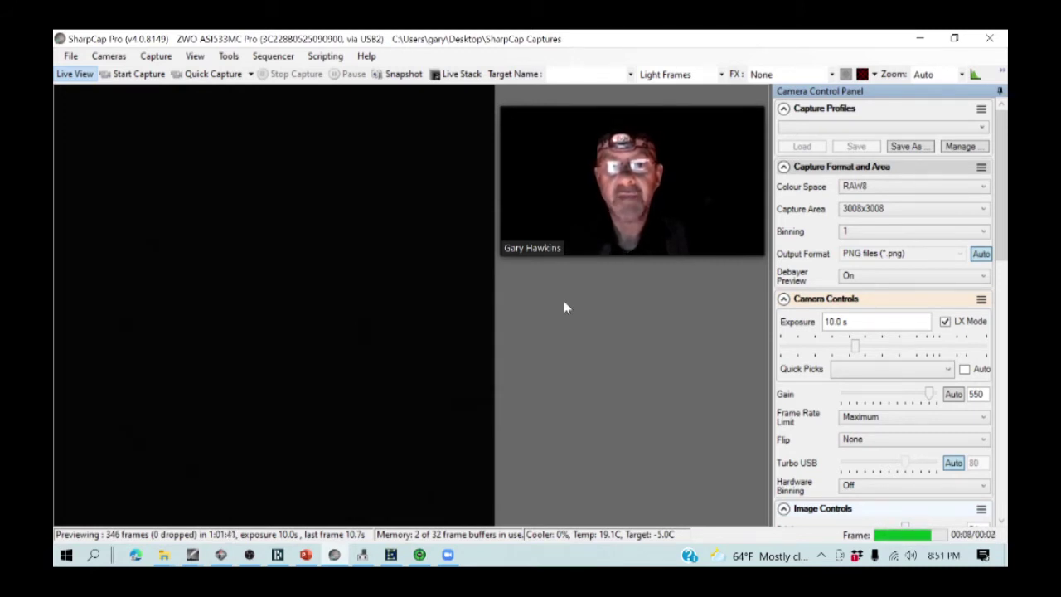
- Run the recent 'Image VARIABLE Star.scs' sequence and confirm the variable star location is determined
{"action": "left_click", "coordinate": [274, 58]}
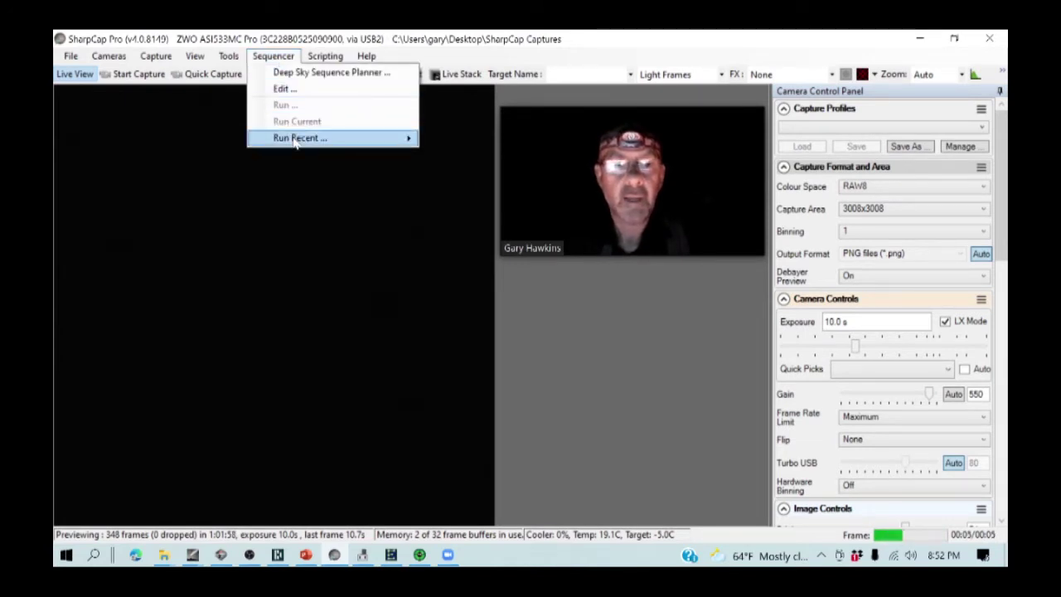
{"action": "mouse_move", "coordinate": [297, 141]}
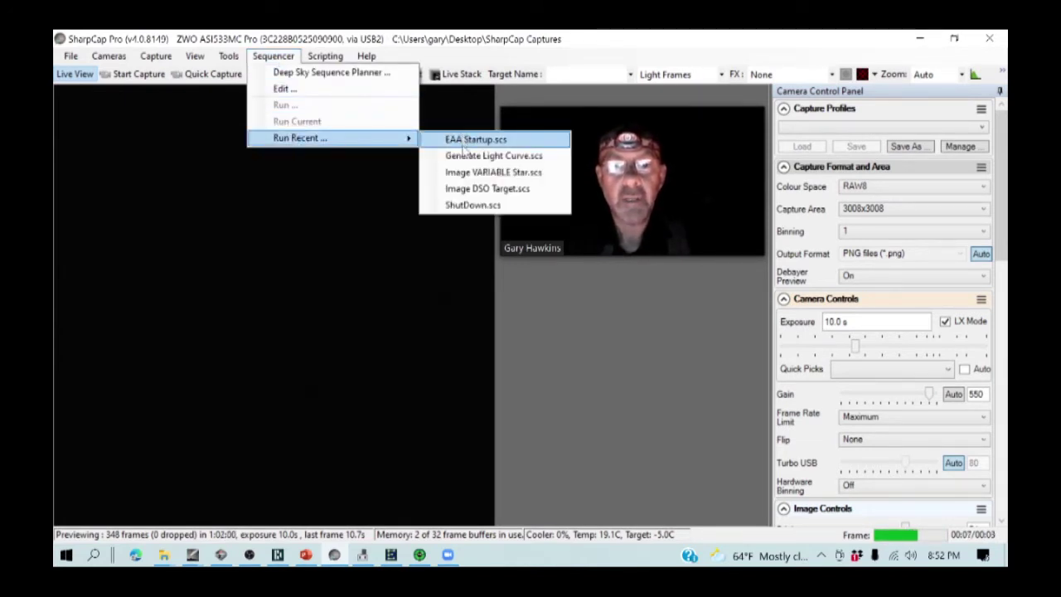
{"action": "left_click", "coordinate": [465, 173]}
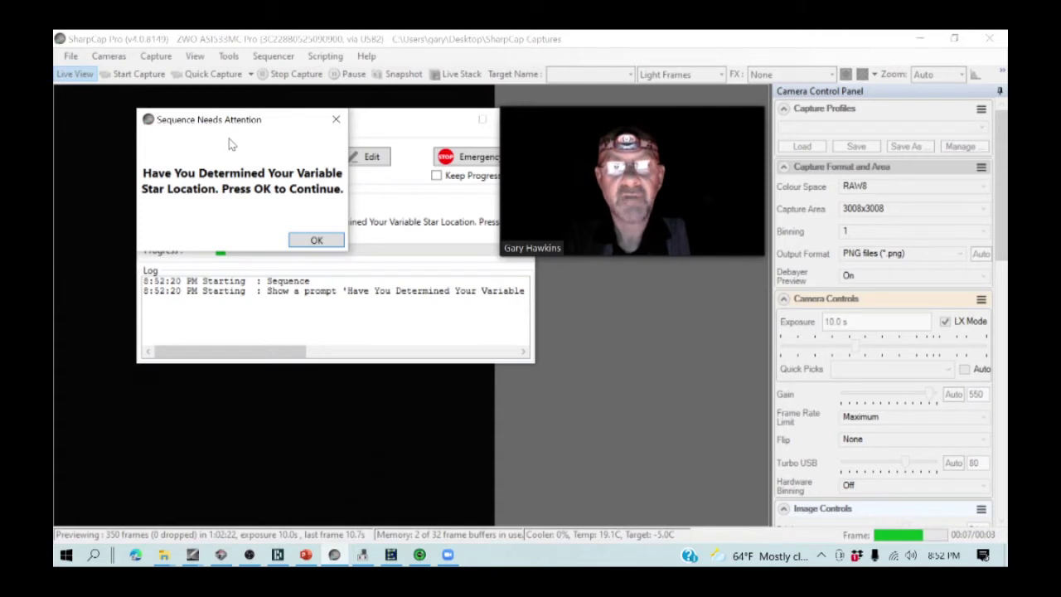
{"action": "left_click", "coordinate": [305, 245]}
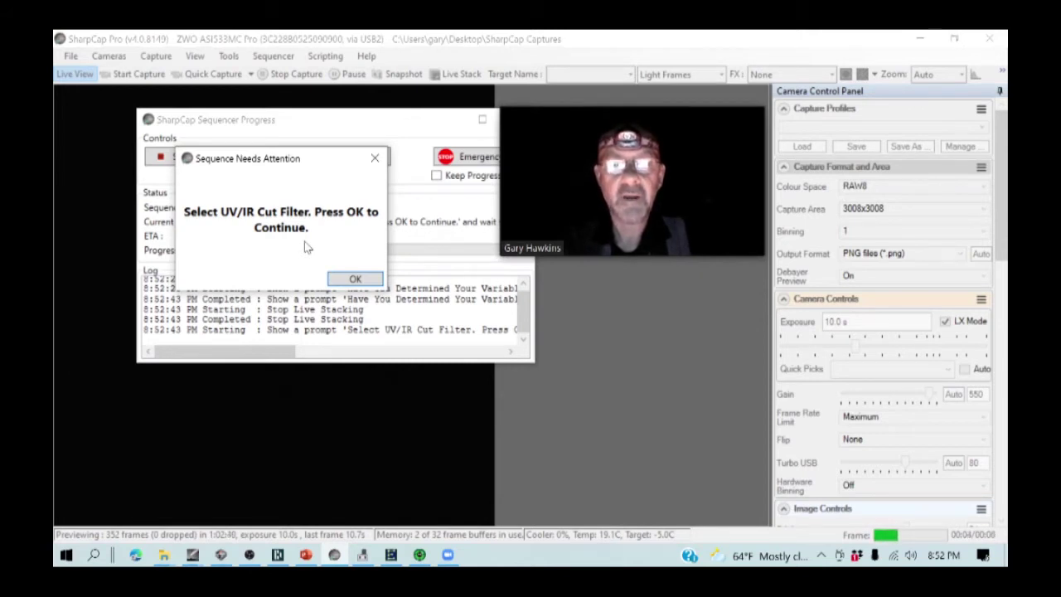
- Confirm the UV/IR Cut filter is selected and bring up Pocket Powerbox to check dew heaters
{"action": "left_click", "coordinate": [351, 279]}
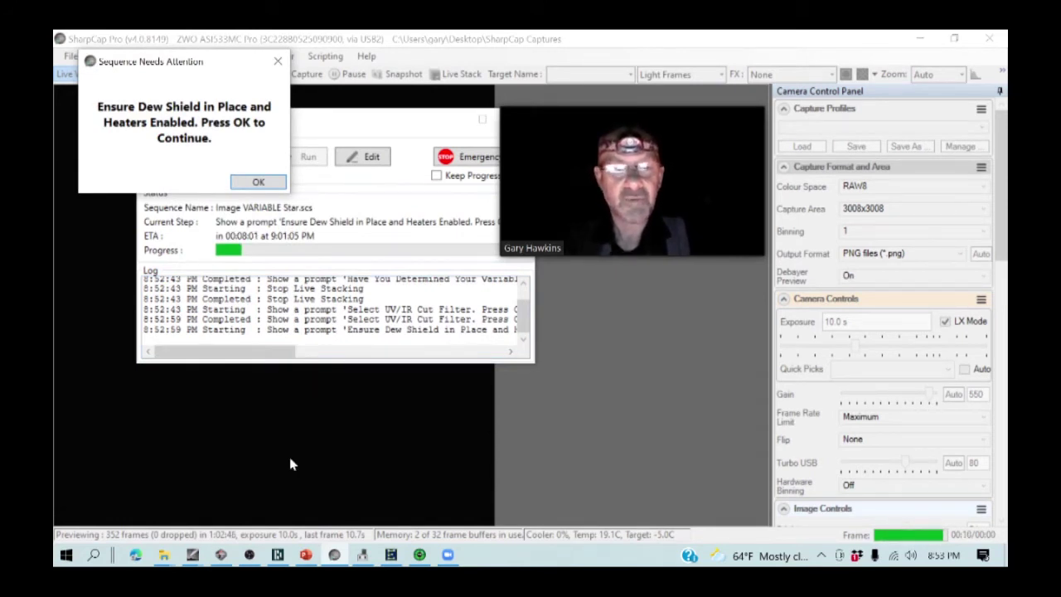
{"action": "mouse_move", "coordinate": [216, 562]}
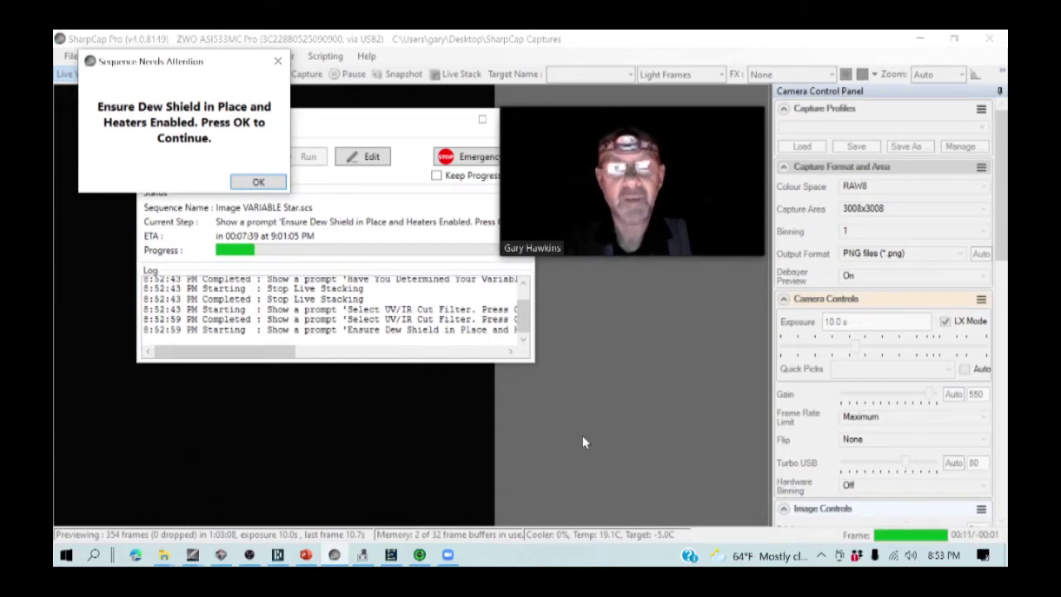
{"action": "left_click", "coordinate": [221, 554]}
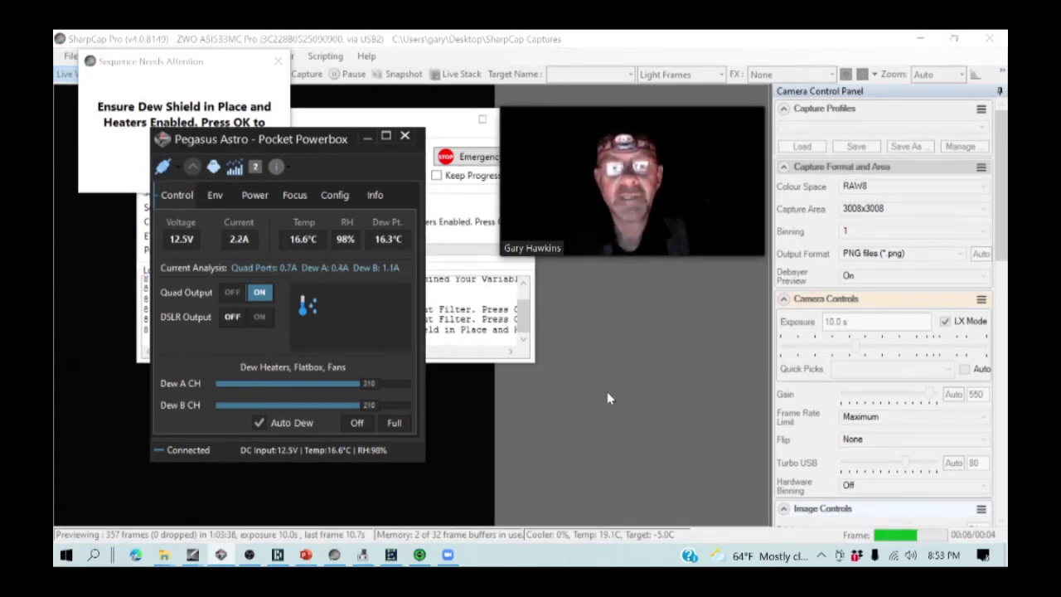
- Minimize Pocket Powerbox and confirm the dew shield/heaters and focus prompts
{"action": "left_click", "coordinate": [367, 137]}
{"action": "left_click", "coordinate": [257, 182]}
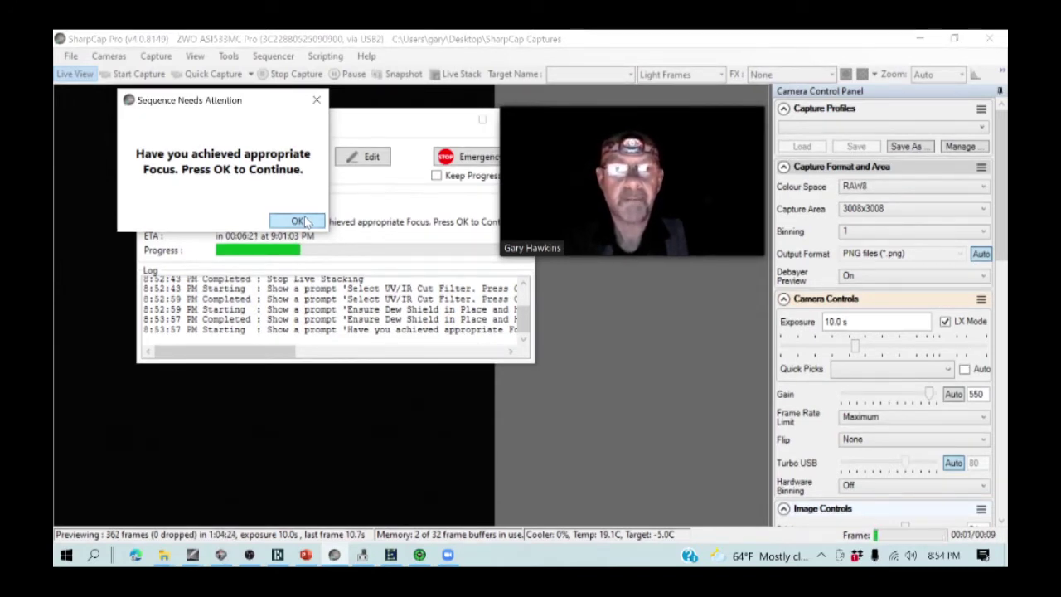
{"action": "left_click", "coordinate": [296, 221]}
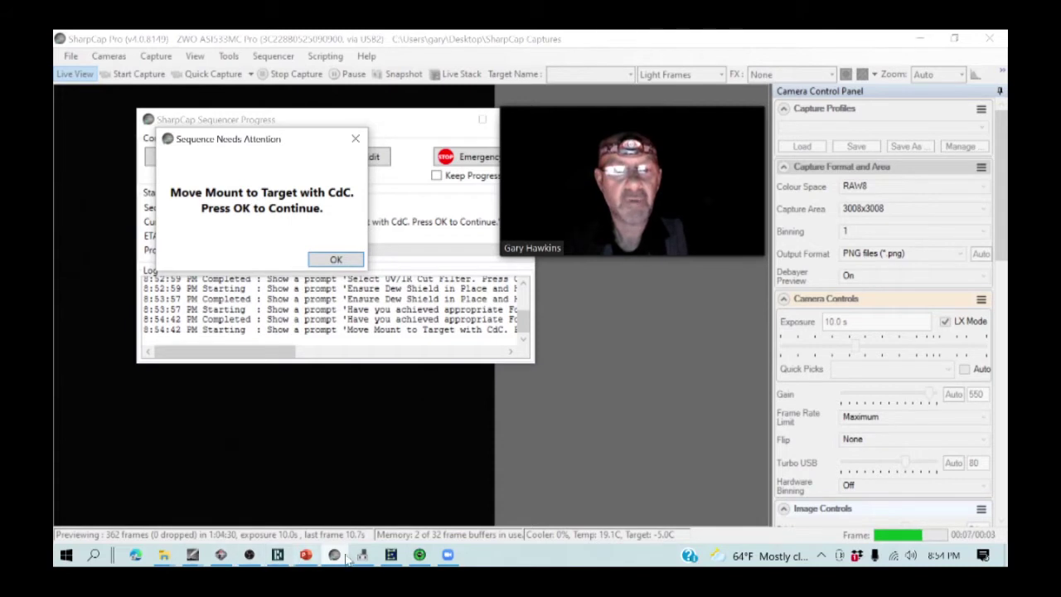
- Bring the Cartes du Ciel chart forward and slew the telescope to V0576 Peg
{"action": "left_click", "coordinate": [189, 561]}
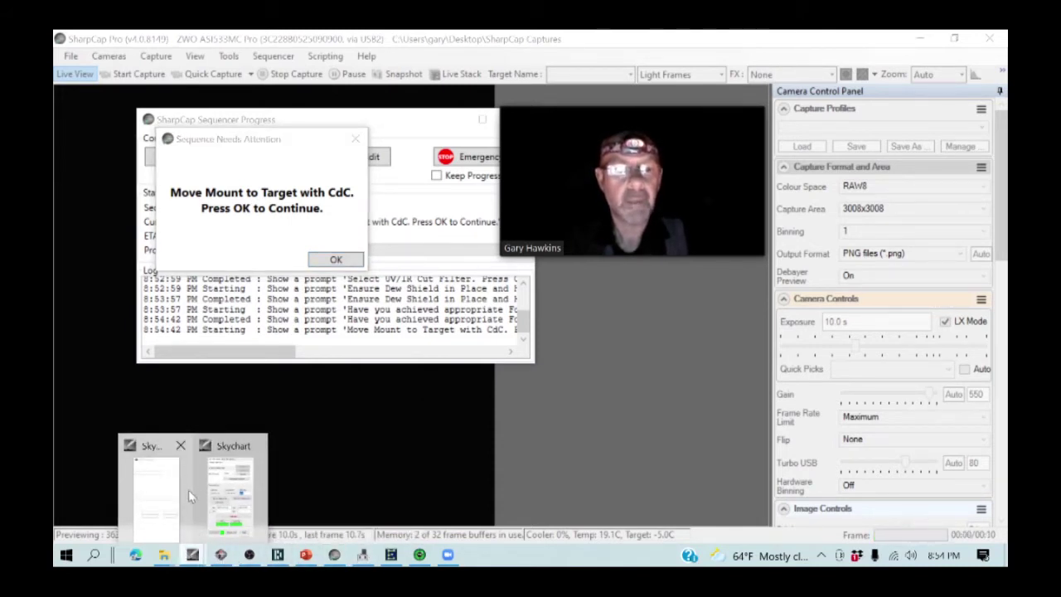
{"action": "left_click", "coordinate": [218, 489]}
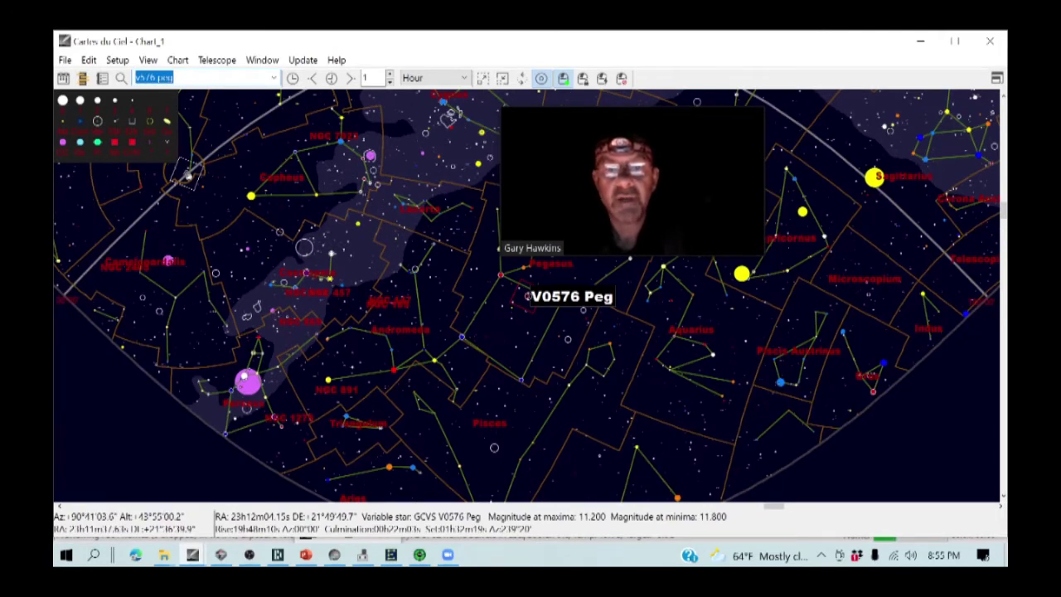
{"action": "left_click", "coordinate": [600, 78]}
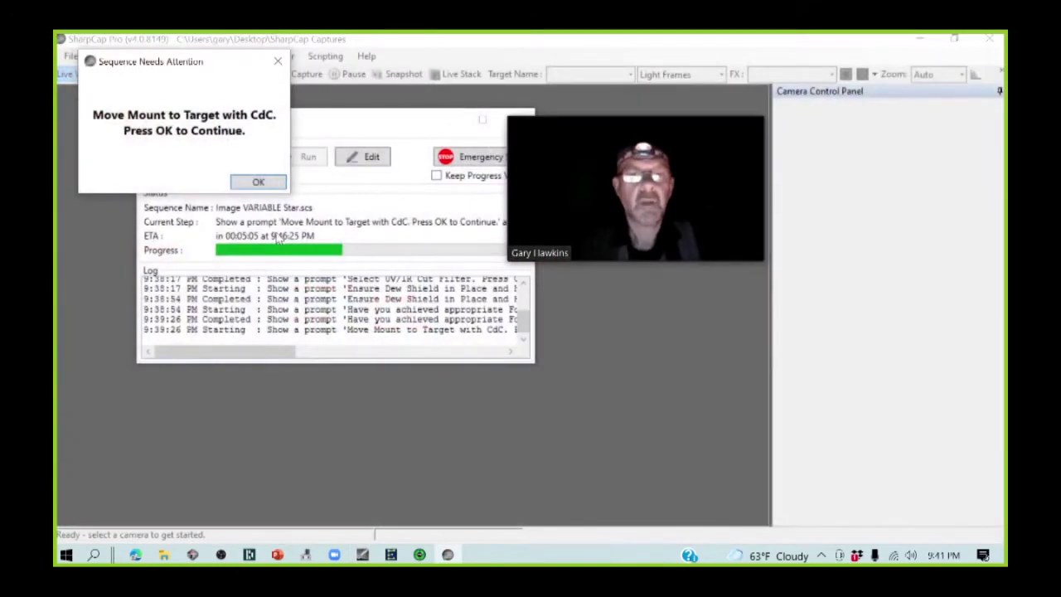
- Confirm in SharpCap's sequence that the mount is on target
{"action": "left_click", "coordinate": [257, 183]}
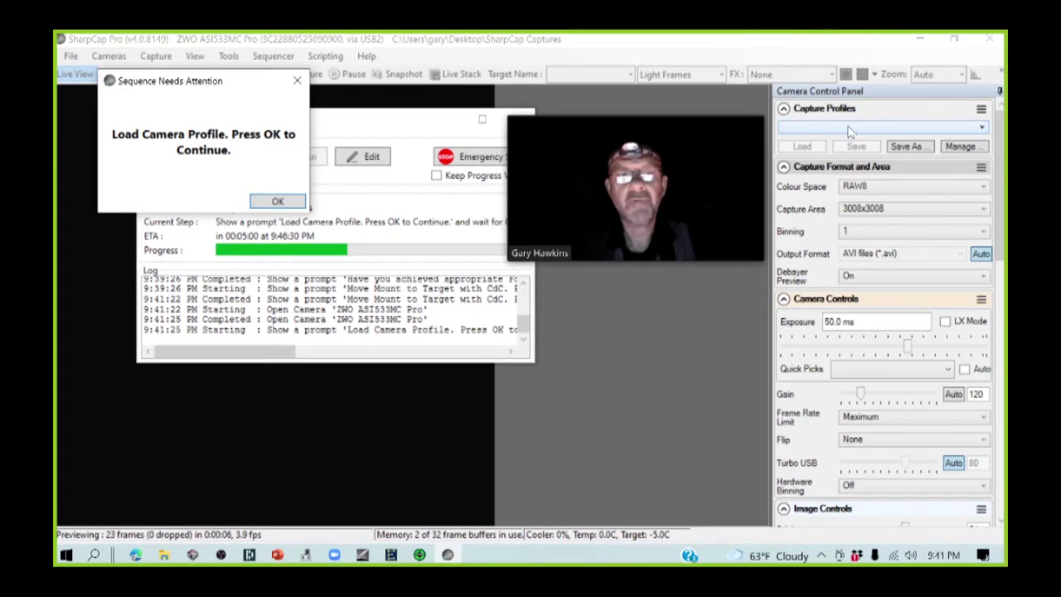
- Load the '533MC Variable Star Observation' camera profile
{"action": "left_click", "coordinate": [850, 129]}
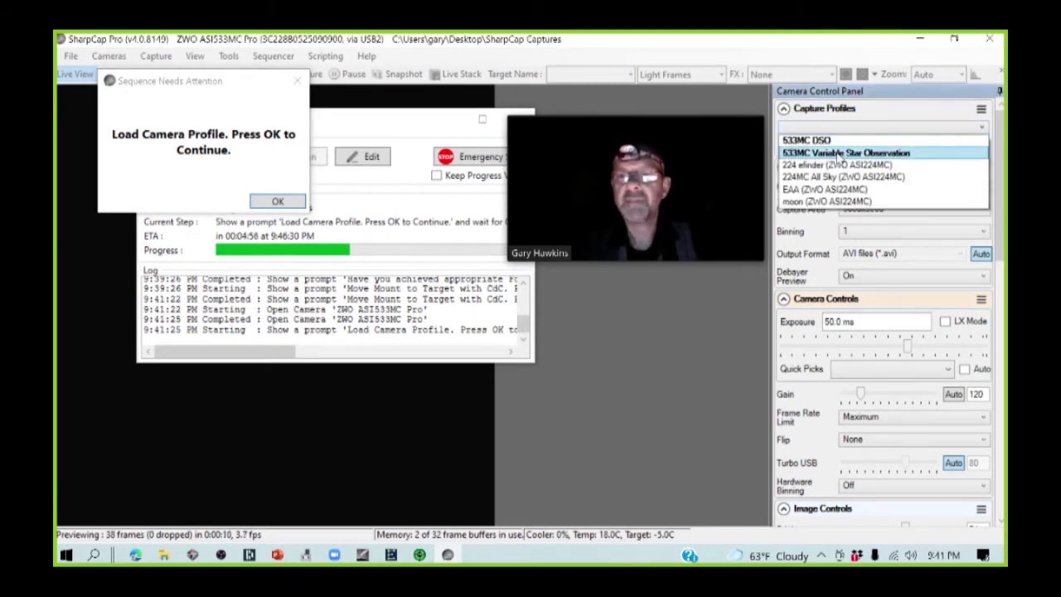
{"action": "left_click", "coordinate": [841, 154]}
{"action": "left_click", "coordinate": [803, 149]}
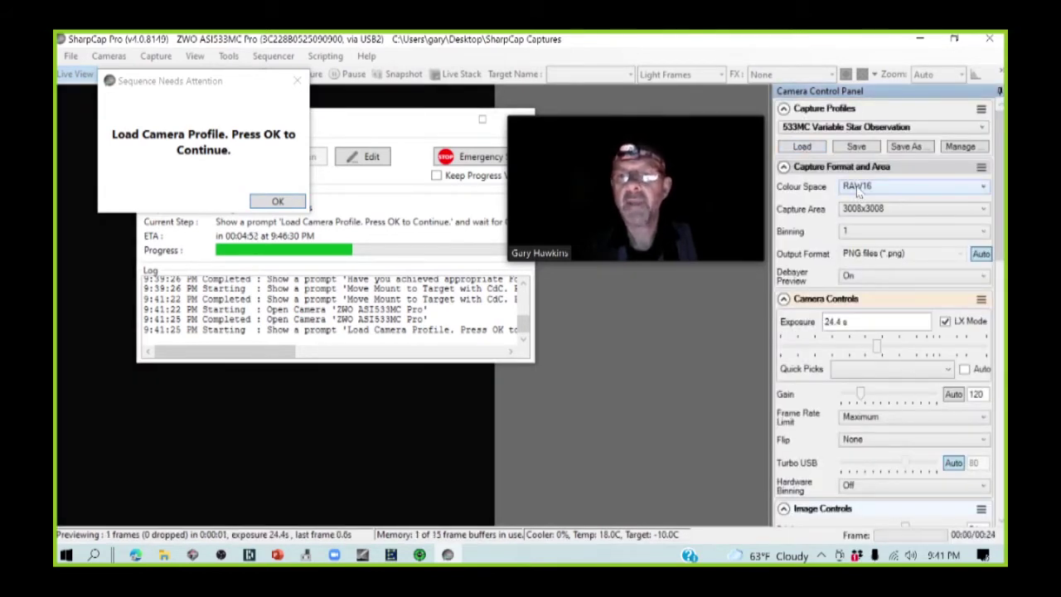
- Set the capture output format to FITS files
{"action": "scroll", "coordinate": [997, 190], "scroll_direction": "down", "scroll_amount": 1}
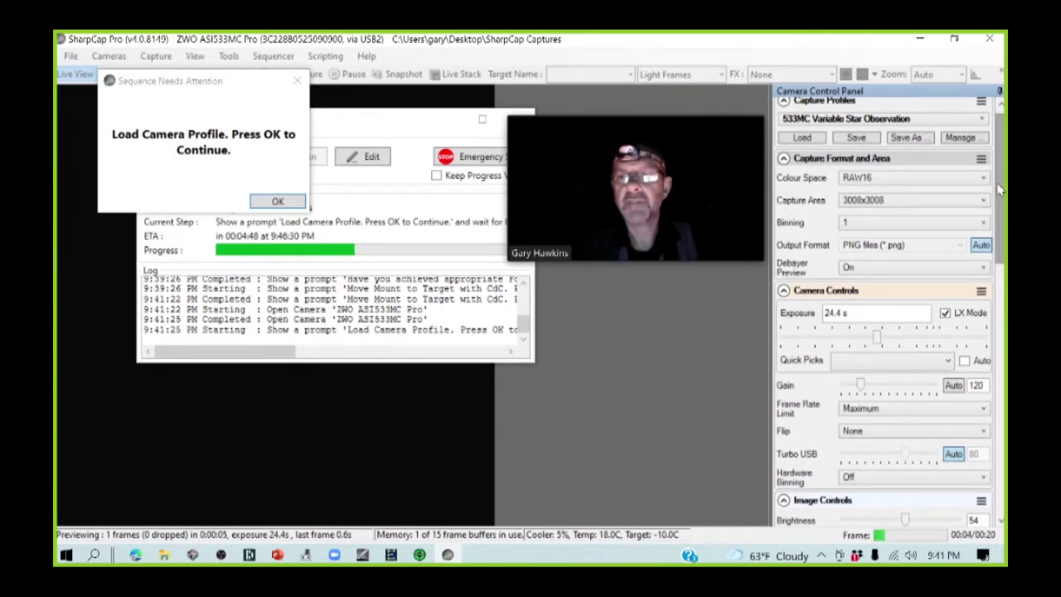
{"action": "left_click", "coordinate": [928, 245]}
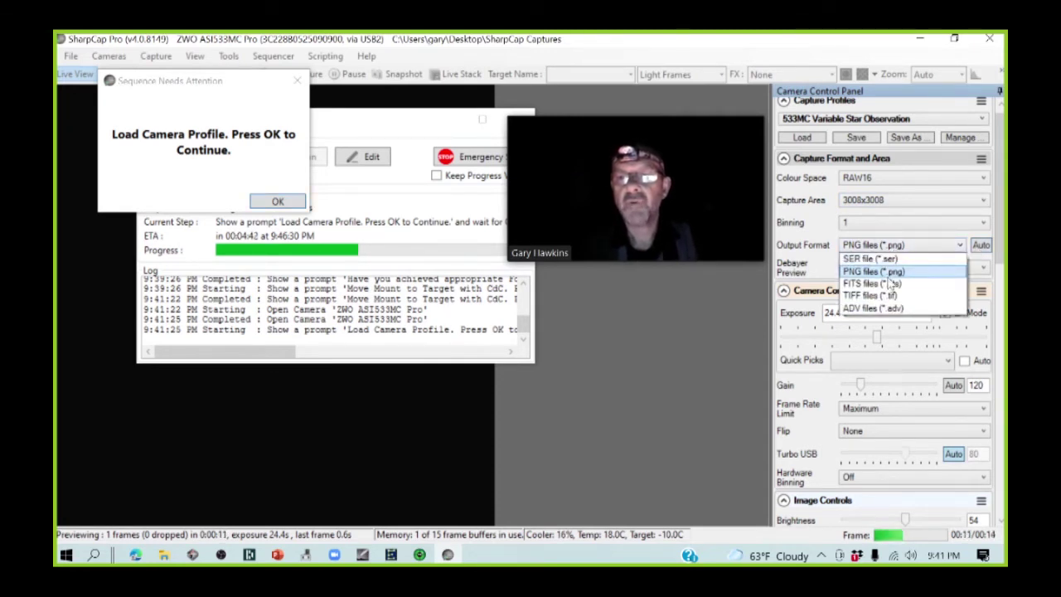
{"action": "left_click", "coordinate": [890, 284]}
- Change the cooler target temperature under Thermal Controls from -10 to -5°C
{"action": "left_click_drag", "start_coordinate": [999, 215], "coordinate": [1001, 330]}
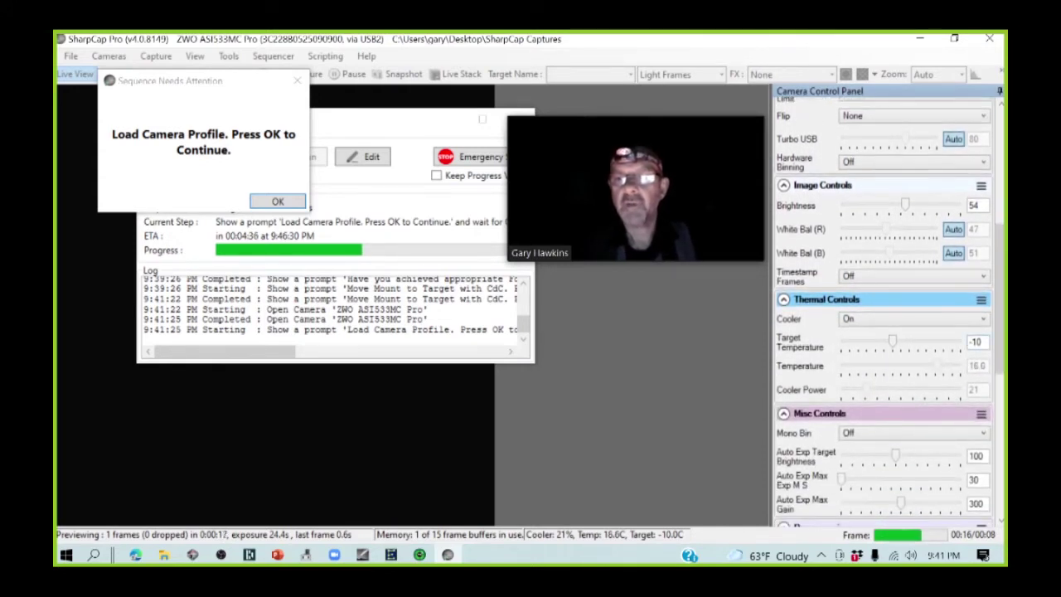
{"action": "left_click", "coordinate": [973, 341]}
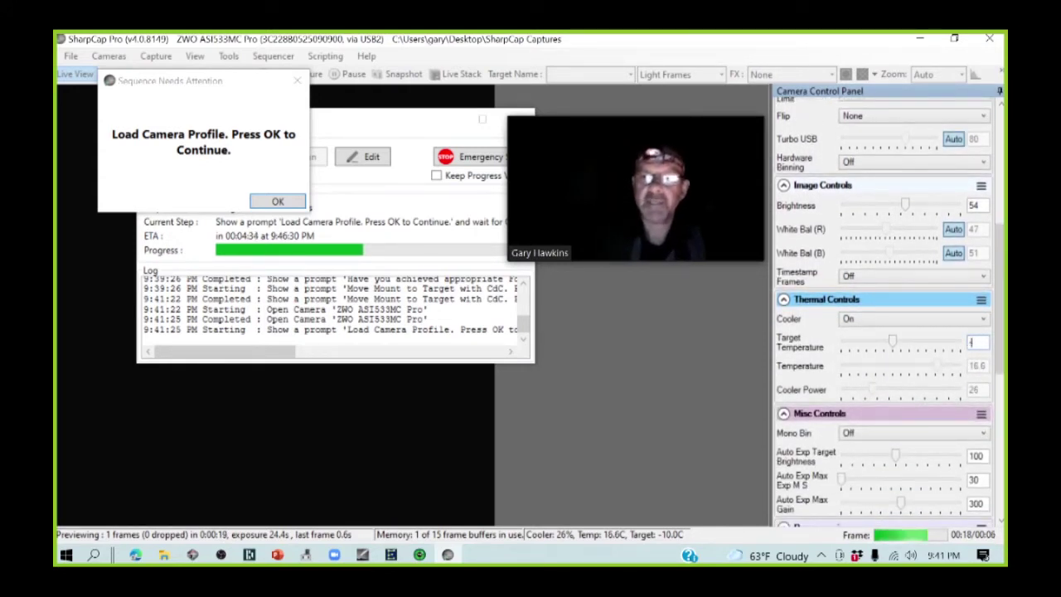
{"action": "key", "text": "BackSpace"}
{"action": "key", "text": "BackSpace"}
{"action": "type", "text": "5"}
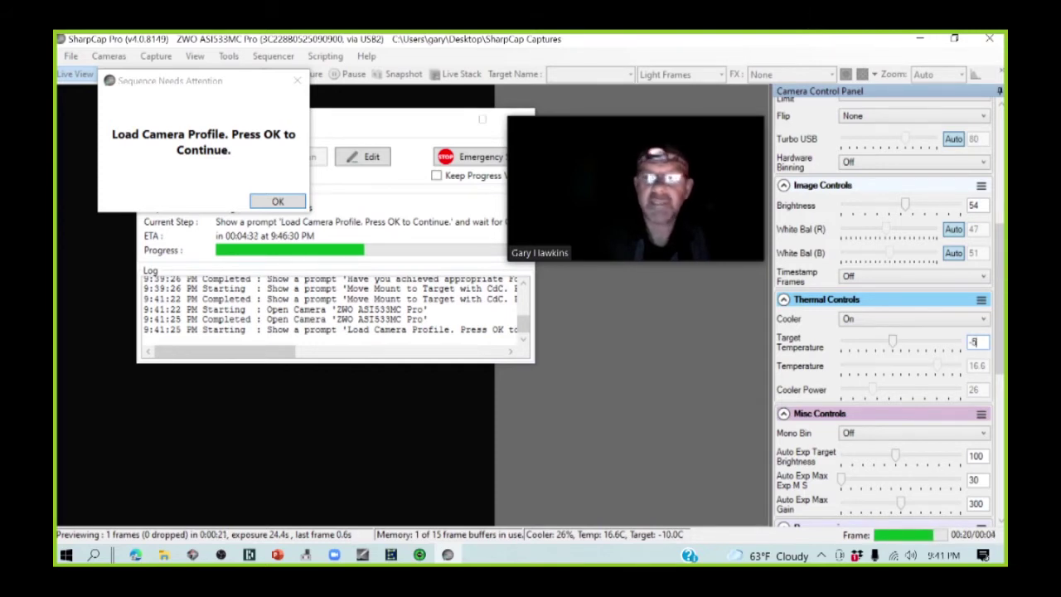
{"action": "left_click_drag", "start_coordinate": [1000, 312], "coordinate": [1000, 351]}
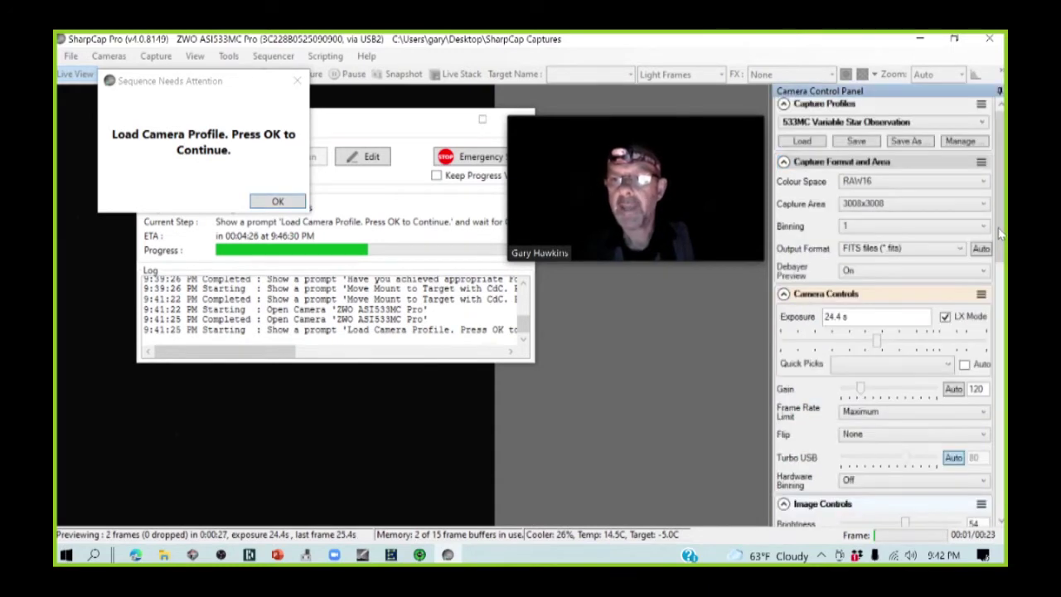
{"action": "left_click", "coordinate": [1002, 227]}
{"action": "left_click_drag", "start_coordinate": [1000, 236], "coordinate": [1001, 421]}
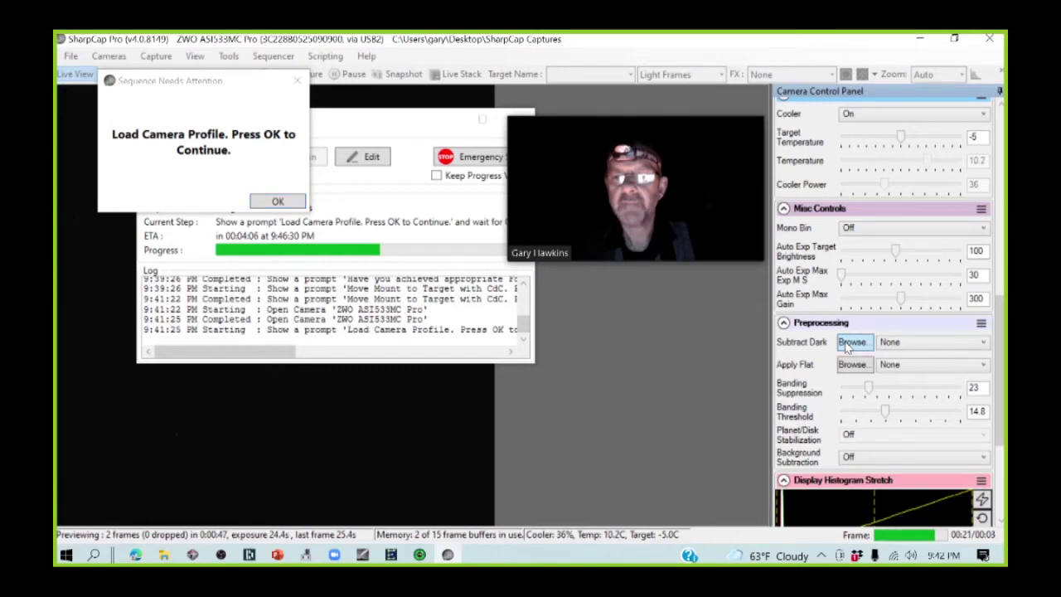
- Subtract dark 03_24_05Z from Desktop > SharpCap Captures > 2021-09-08 > Capture > darks
{"action": "left_click", "coordinate": [854, 342]}
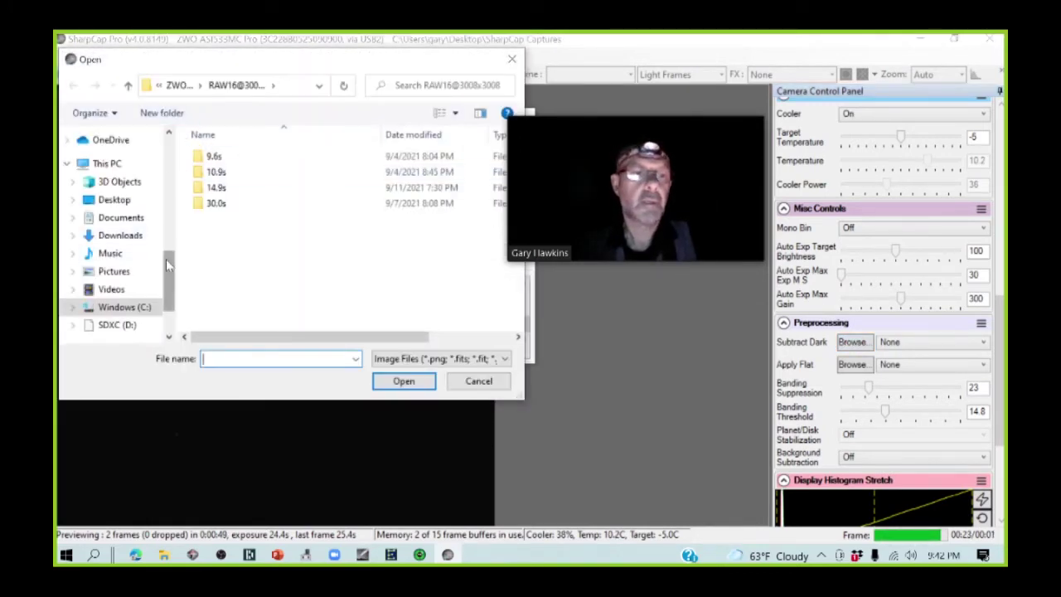
{"action": "scroll", "coordinate": [165, 265], "scroll_direction": "up", "scroll_amount": 5}
{"action": "left_click", "coordinate": [113, 163]}
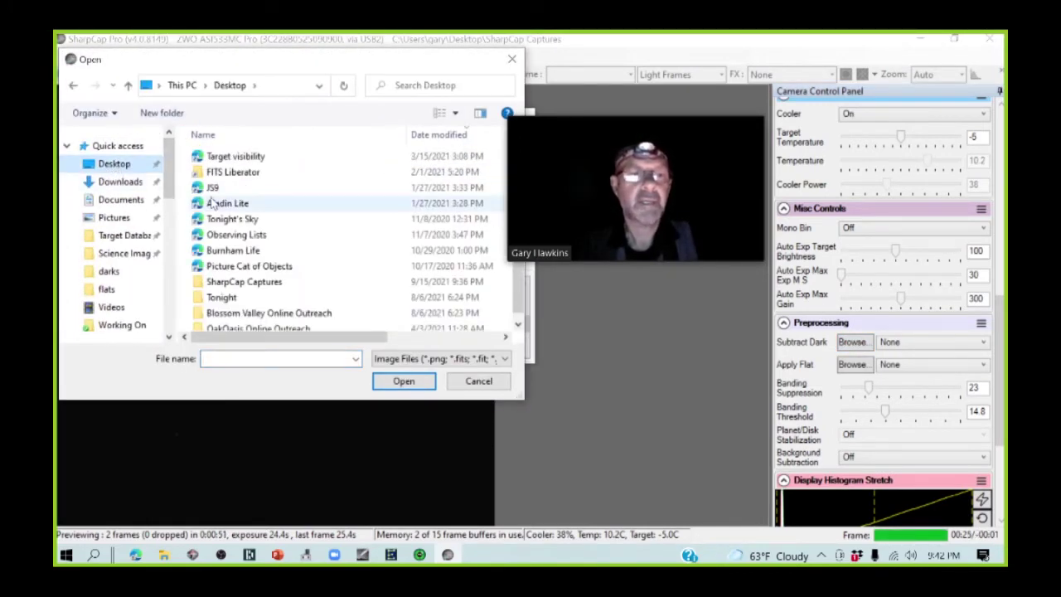
{"action": "double_click", "coordinate": [240, 282]}
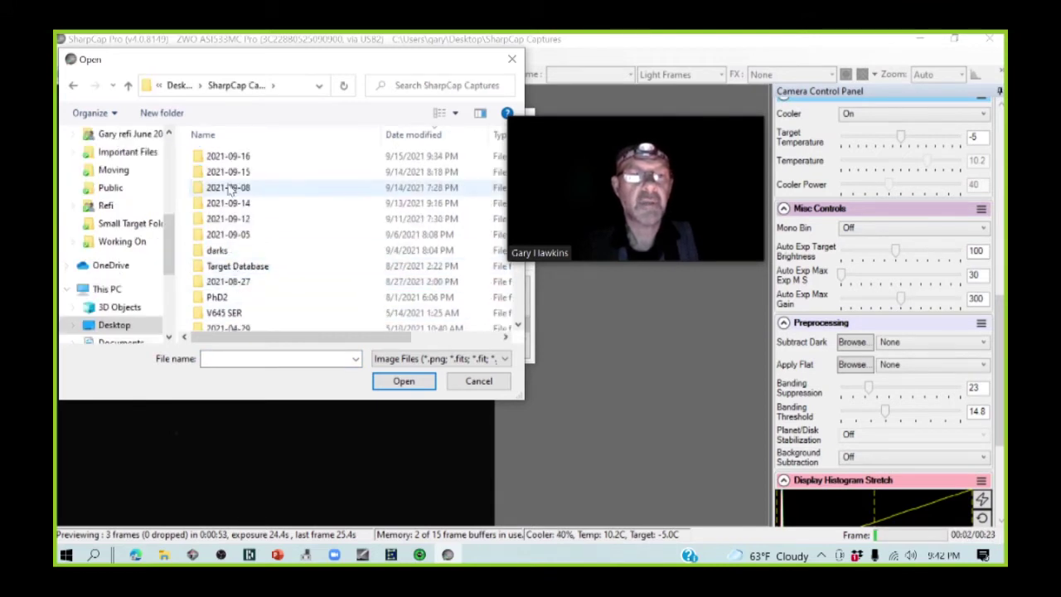
{"action": "double_click", "coordinate": [231, 190]}
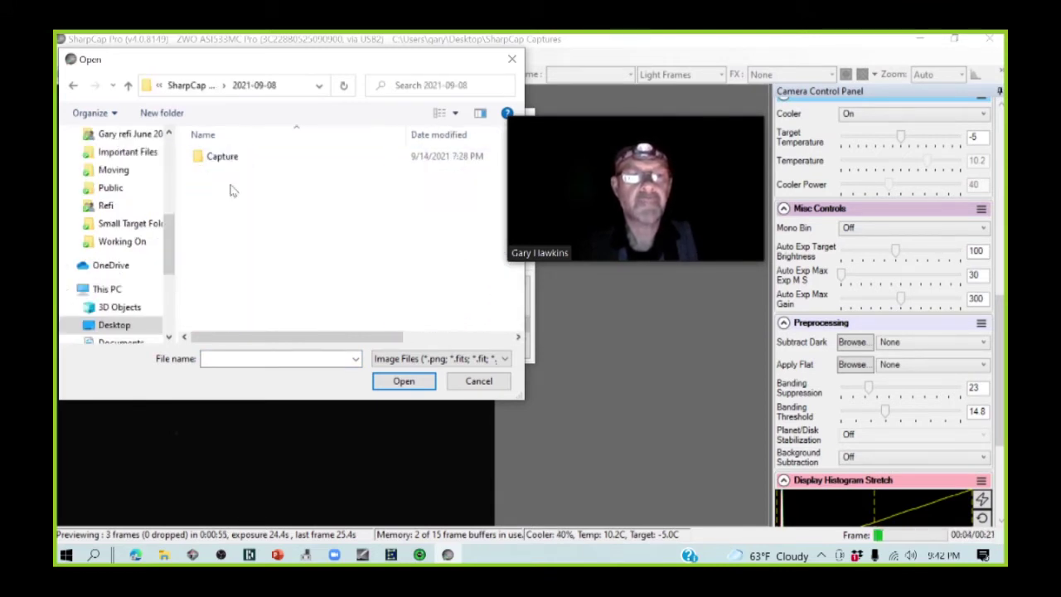
{"action": "double_click", "coordinate": [225, 160]}
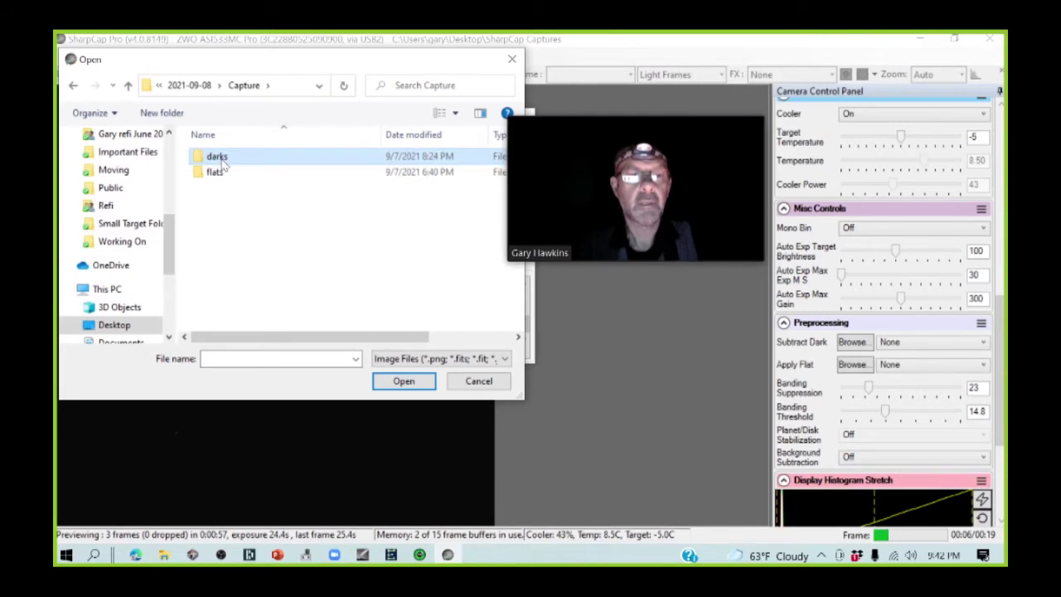
{"action": "double_click", "coordinate": [222, 164]}
{"action": "left_click", "coordinate": [223, 172]}
{"action": "left_click", "coordinate": [402, 386]}
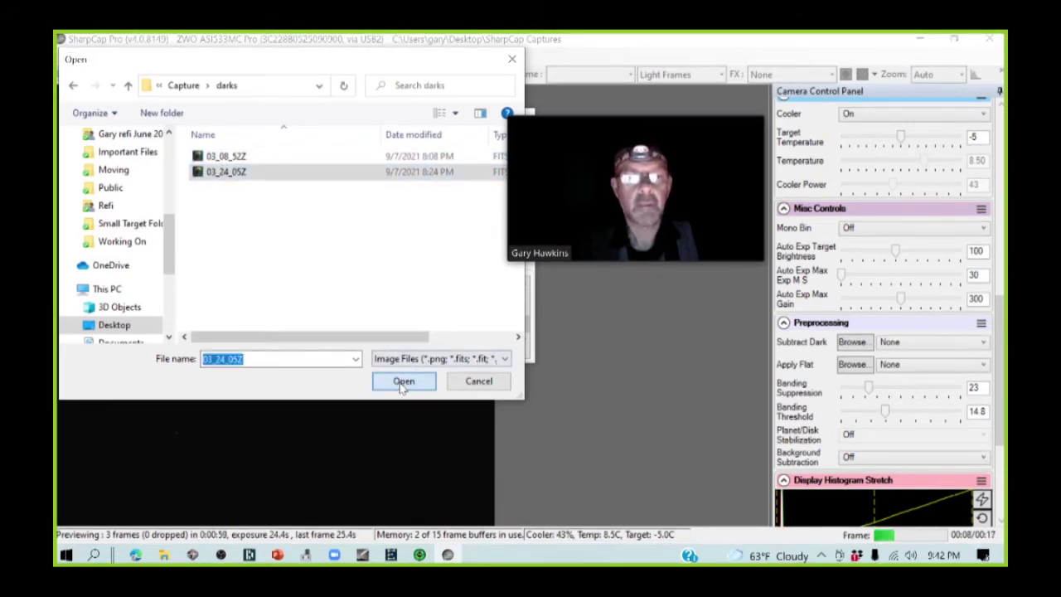
- Apply the 01_40_33Z file from the flats folder as the flat frame
{"action": "left_click", "coordinate": [853, 367]}
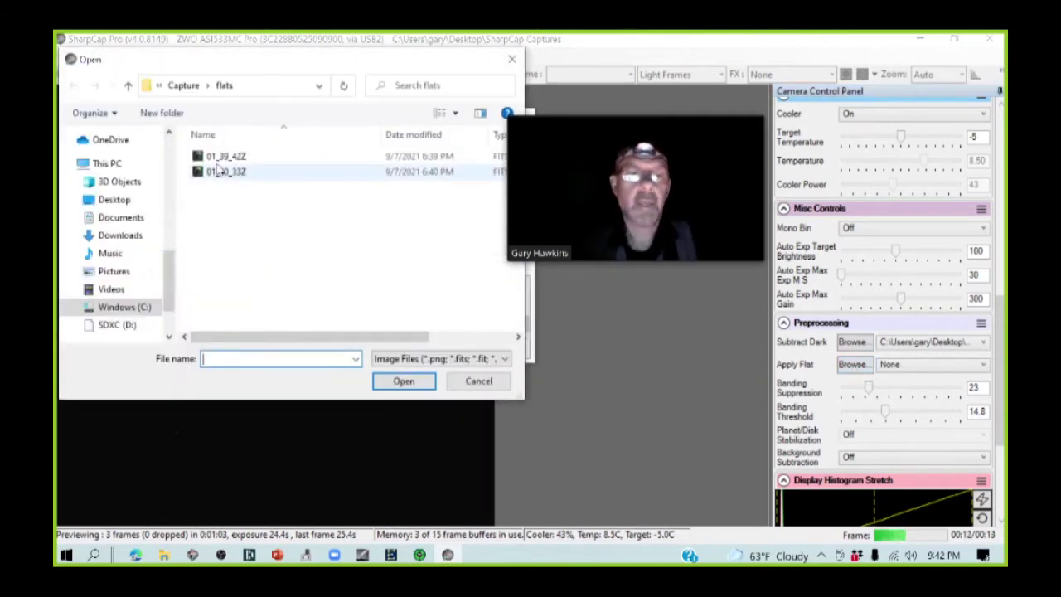
{"action": "left_click", "coordinate": [226, 172]}
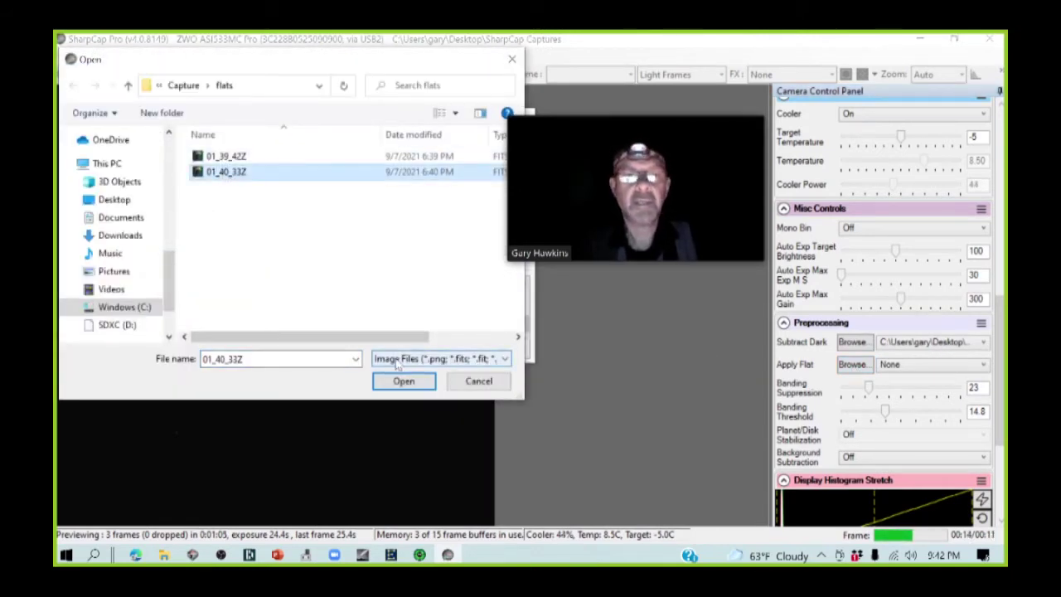
{"action": "left_click", "coordinate": [404, 385]}
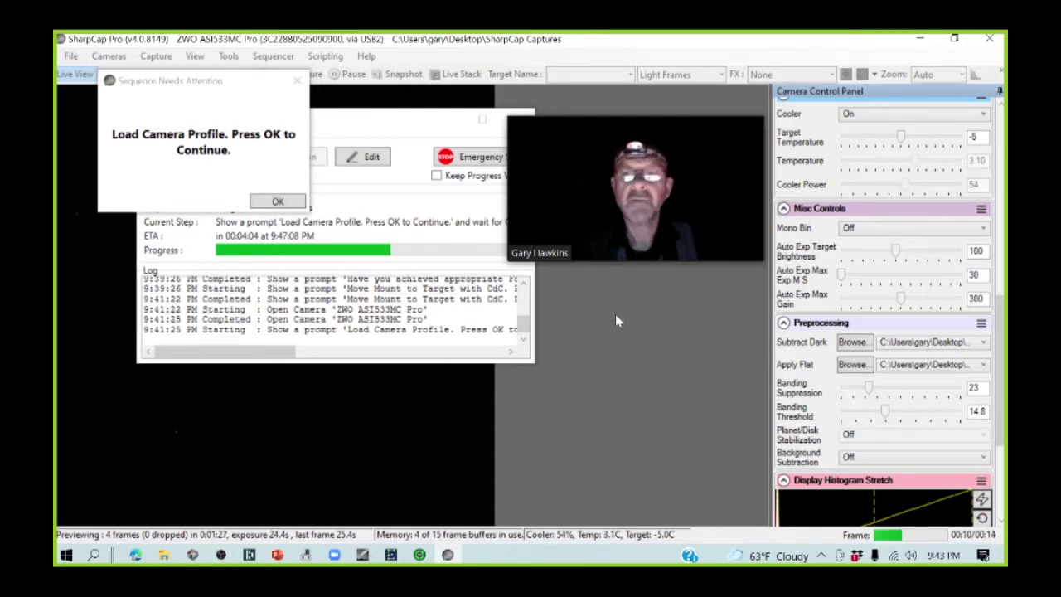
- Connect the mount in Scope Controls and accept the camera-profile and dark/flat prompts
{"action": "left_click_drag", "start_coordinate": [996, 321], "coordinate": [998, 392]}
{"action": "left_click", "coordinate": [939, 391]}
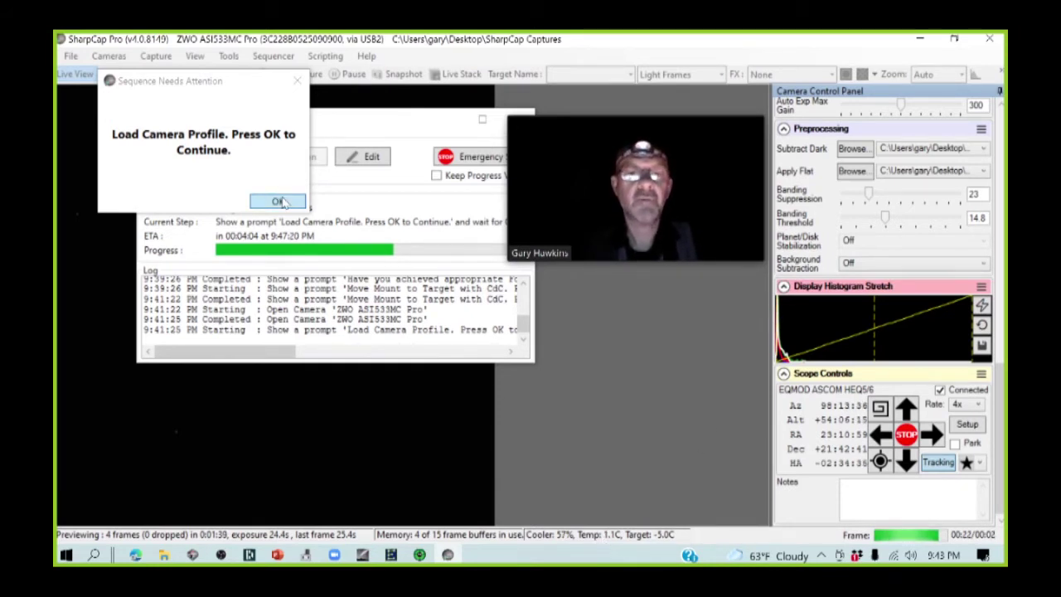
{"action": "left_click", "coordinate": [282, 201]}
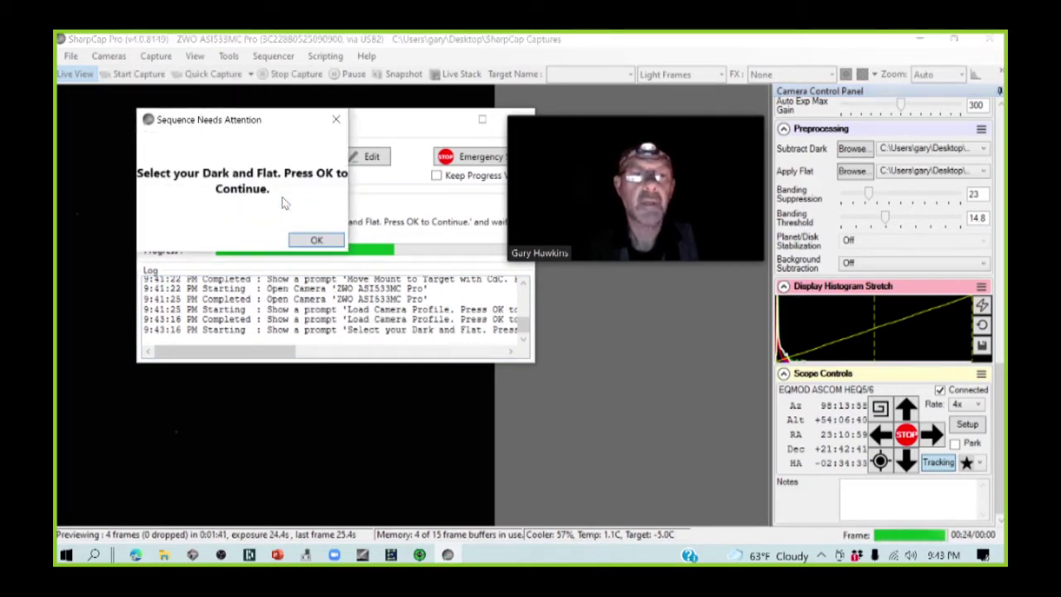
{"action": "left_click", "coordinate": [315, 240]}
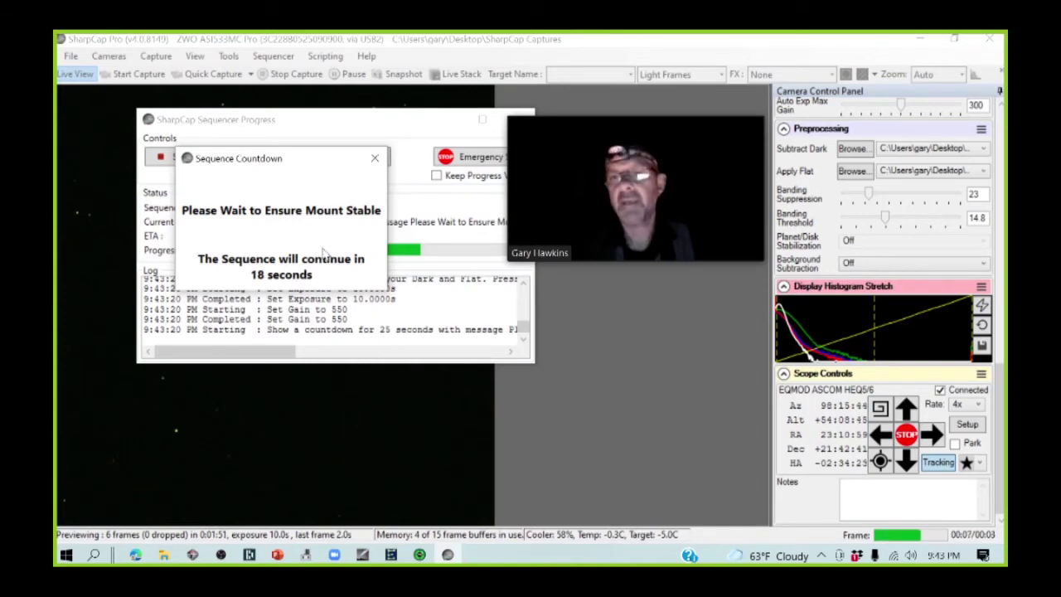
- Wait through the mount-stability countdown and plate-solve sync, then bring PHD2 Guiding forward
{"action": "left_click_drag", "start_coordinate": [1002, 439], "coordinate": [1002, 221]}
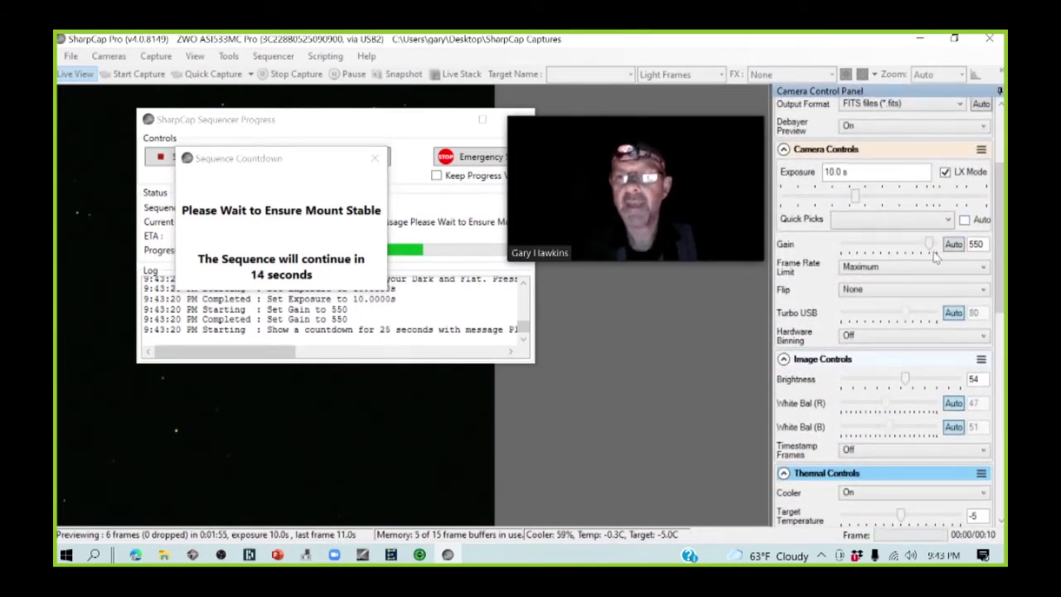
{"action": "mouse_move", "coordinate": [929, 251]}
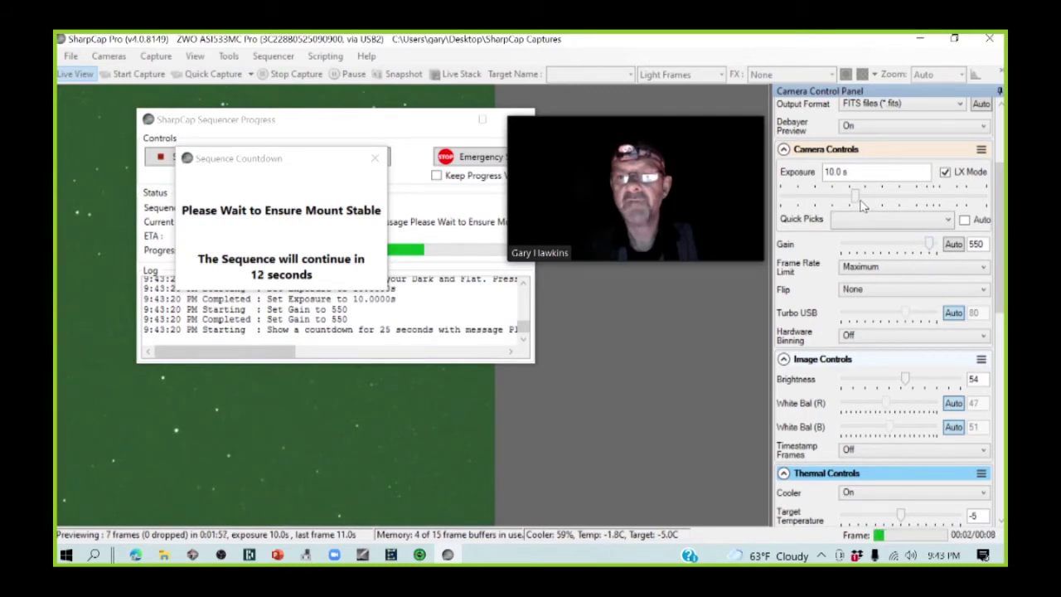
{"action": "mouse_move", "coordinate": [860, 201]}
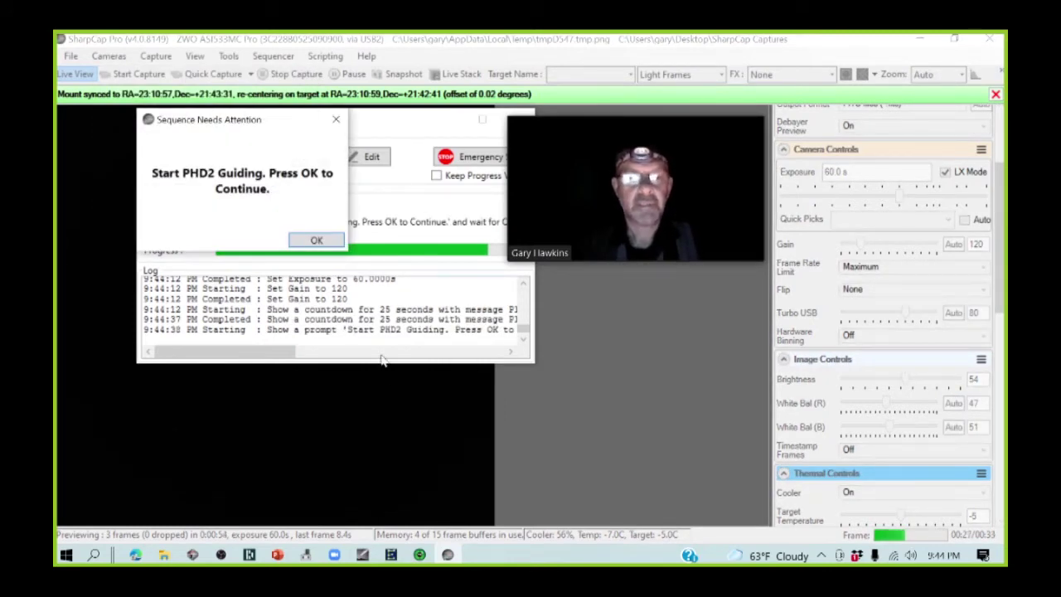
{"action": "left_click", "coordinate": [419, 555]}
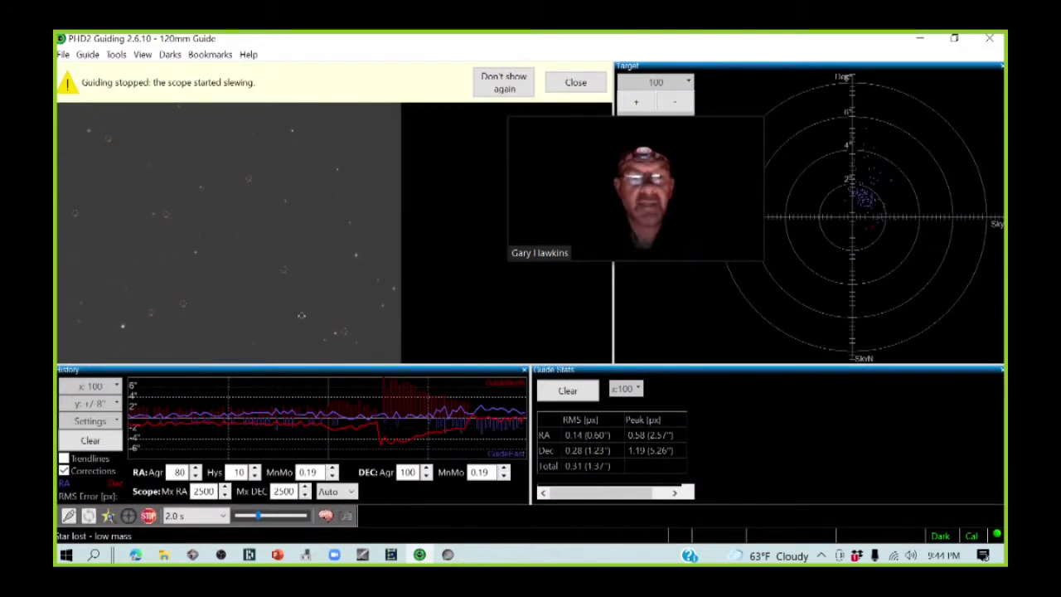
- Dismiss the guiding-stopped notice, restart looping and clear the guiding history and statistics
{"action": "left_click", "coordinate": [564, 82]}
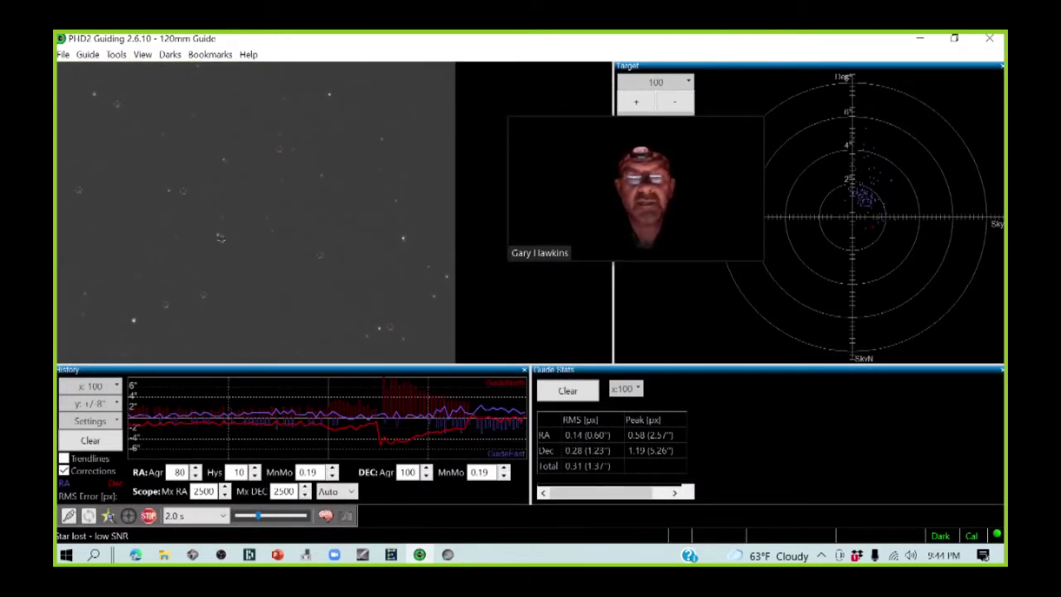
{"action": "left_click", "coordinate": [89, 515]}
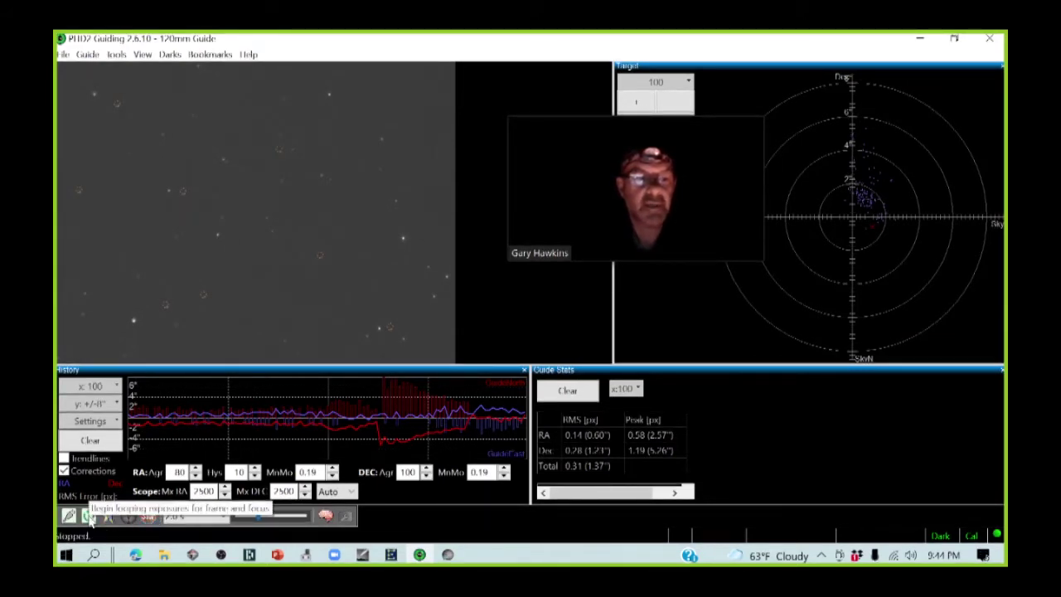
{"action": "left_click", "coordinate": [88, 516]}
{"action": "left_click", "coordinate": [89, 441]}
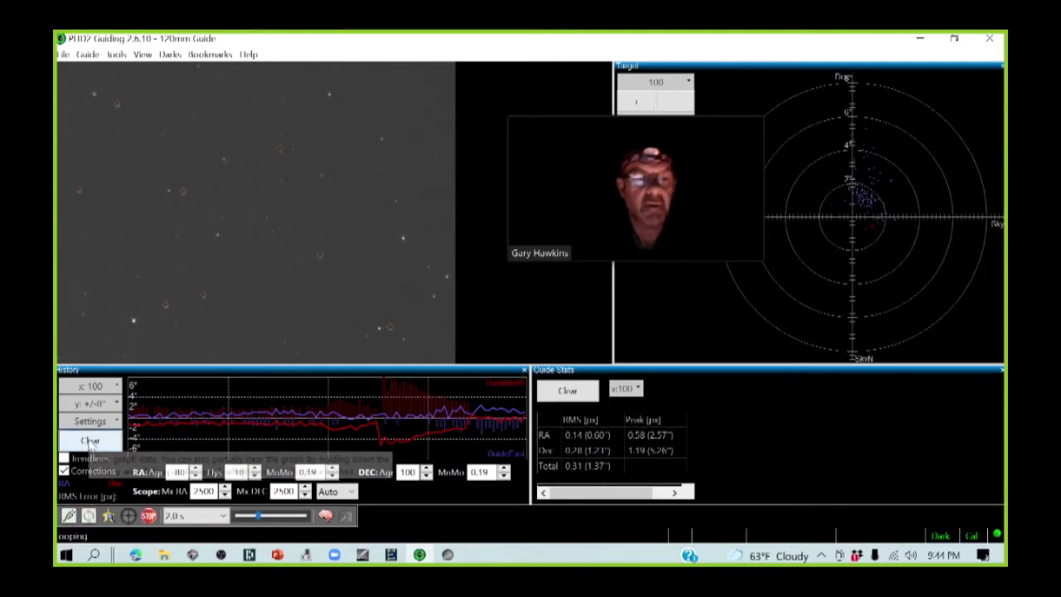
{"action": "left_click_drag", "start_coordinate": [589, 217], "coordinate": [564, 289]}
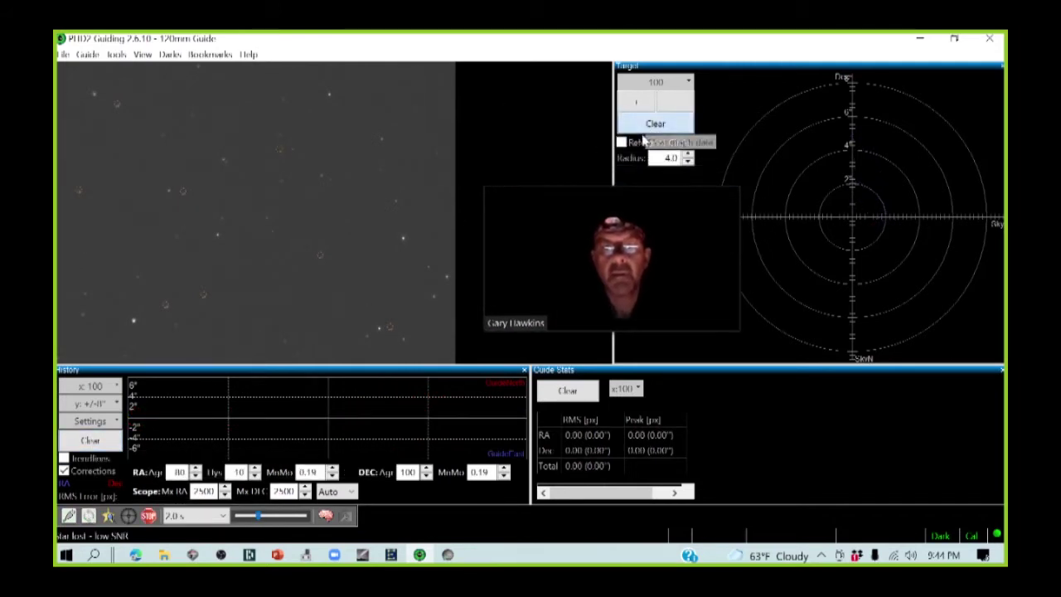
{"action": "left_click", "coordinate": [567, 390]}
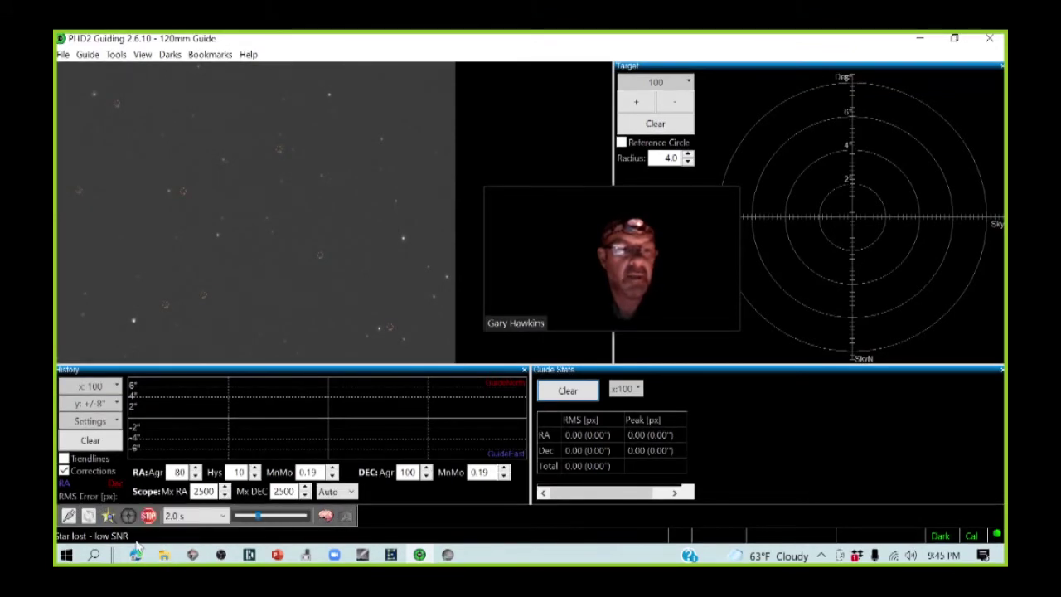
- Auto-select a guide star and start guiding at about 0.21 px total RMS
{"action": "left_click", "coordinate": [108, 515]}
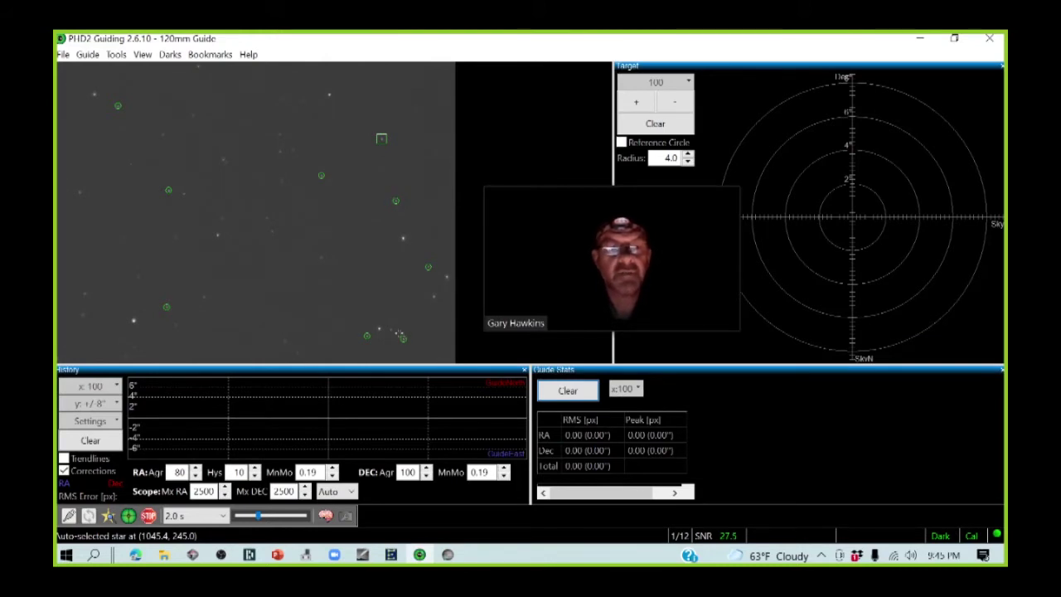
{"action": "left_click", "coordinate": [129, 515]}
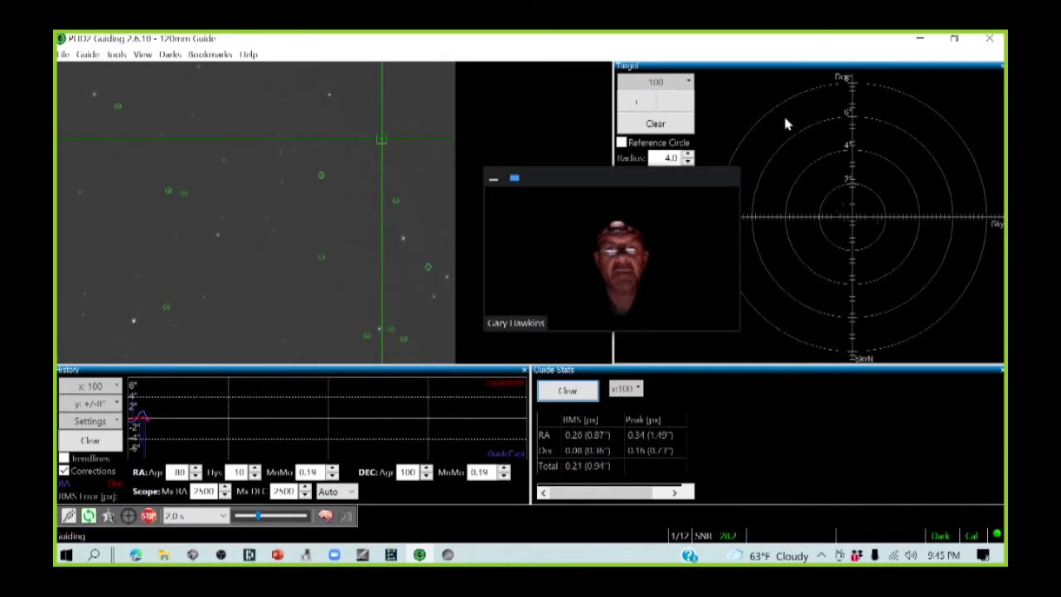
{"action": "left_click", "coordinate": [922, 39]}
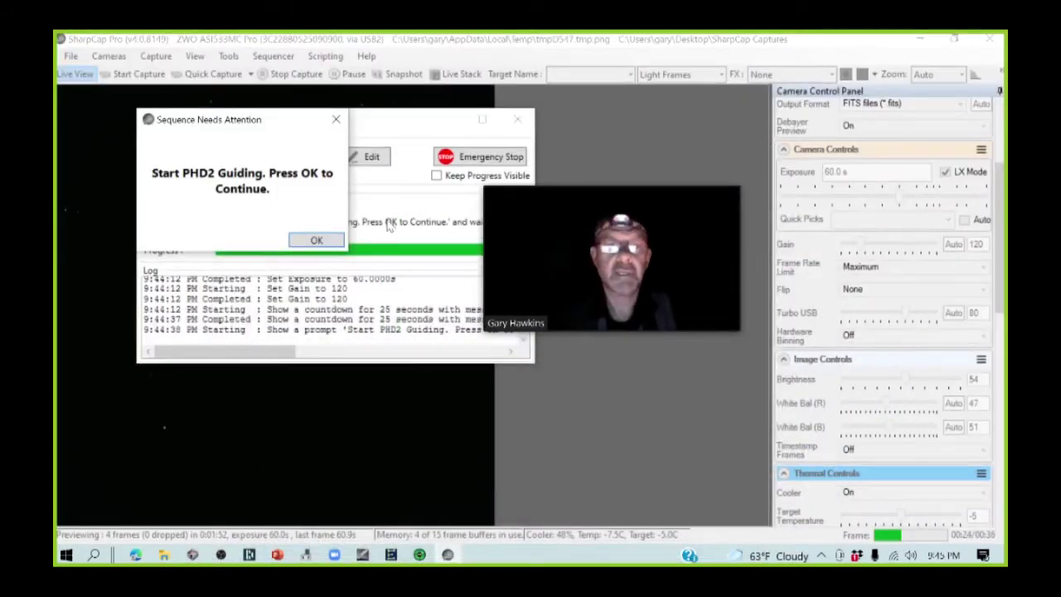
- Confirm the Start PHD2 Guiding prompt so the Image VARIABLE Star sequence completes
{"action": "left_click", "coordinate": [314, 241]}
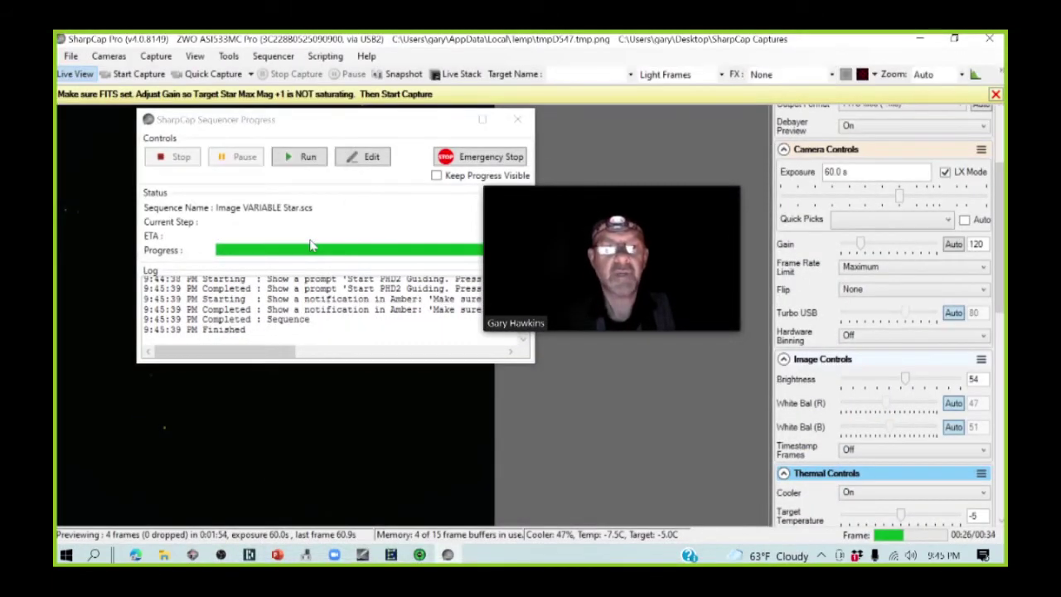
{"action": "mouse_move", "coordinate": [525, 213]}
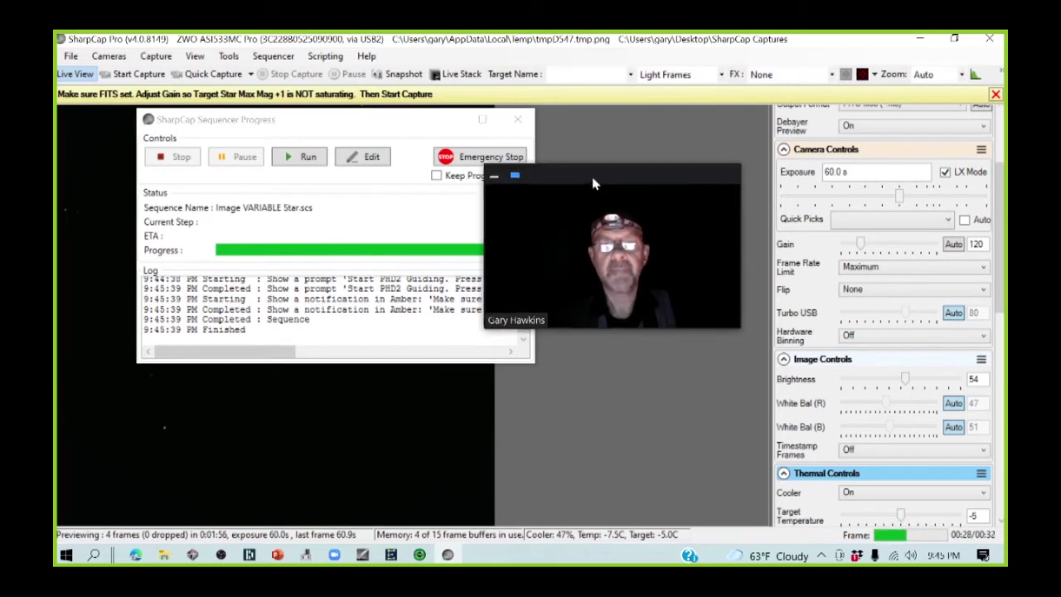
{"action": "left_click_drag", "start_coordinate": [592, 184], "coordinate": [612, 135]}
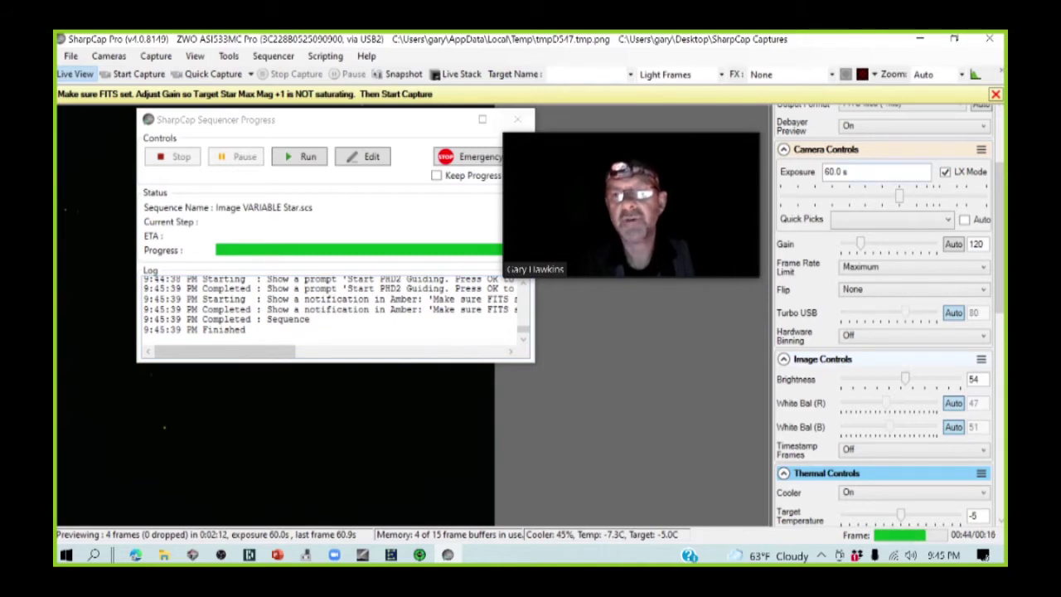
{"action": "mouse_move", "coordinate": [860, 249]}
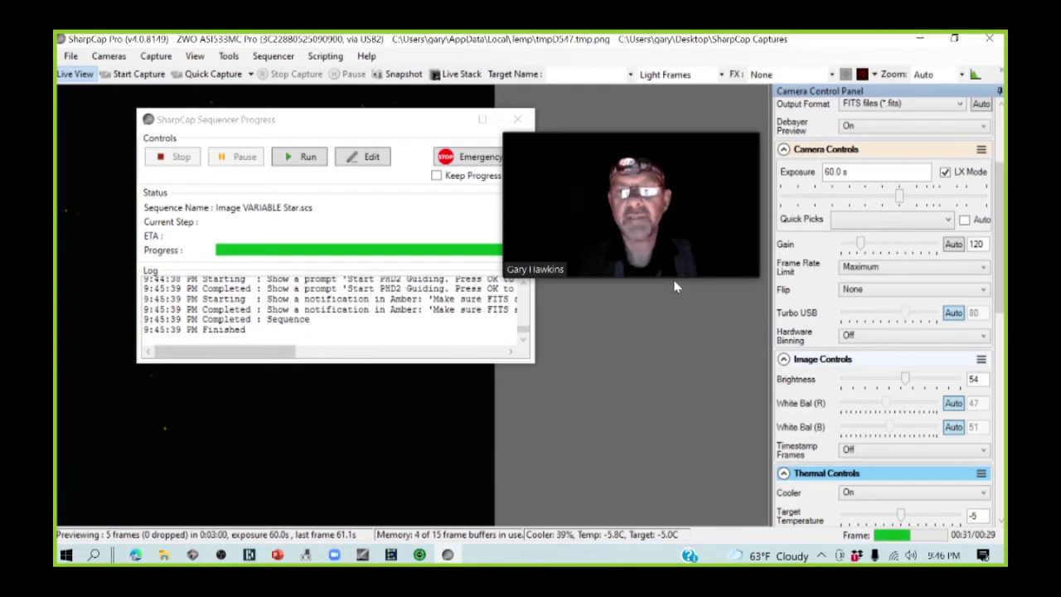
- Snapshot a single 60 s frame to FITS, then minimize SharpCap Pro
{"action": "mouse_move", "coordinate": [673, 278]}
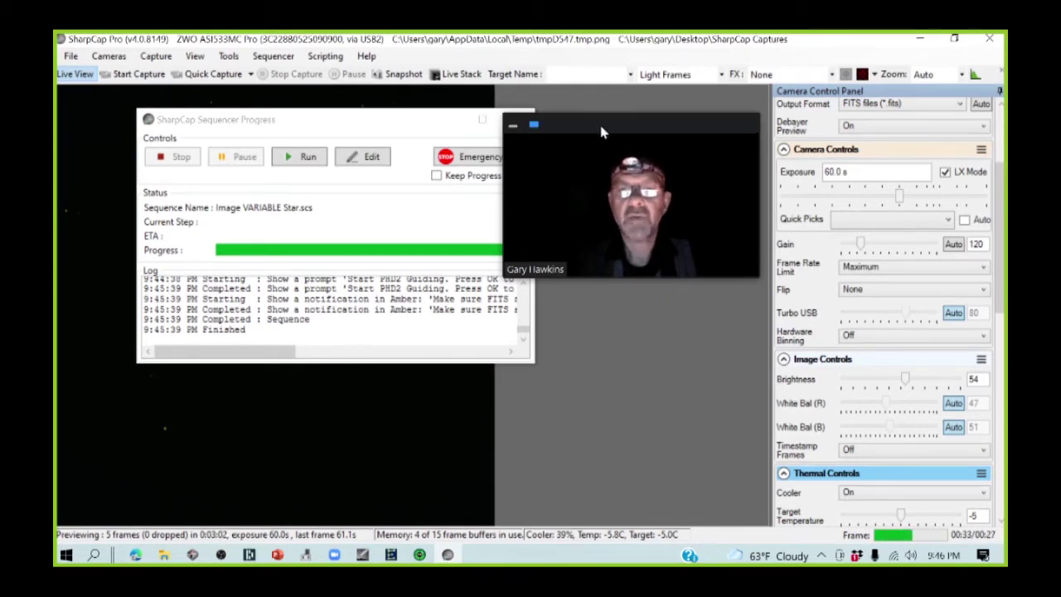
{"action": "left_click_drag", "start_coordinate": [602, 120], "coordinate": [600, 102]}
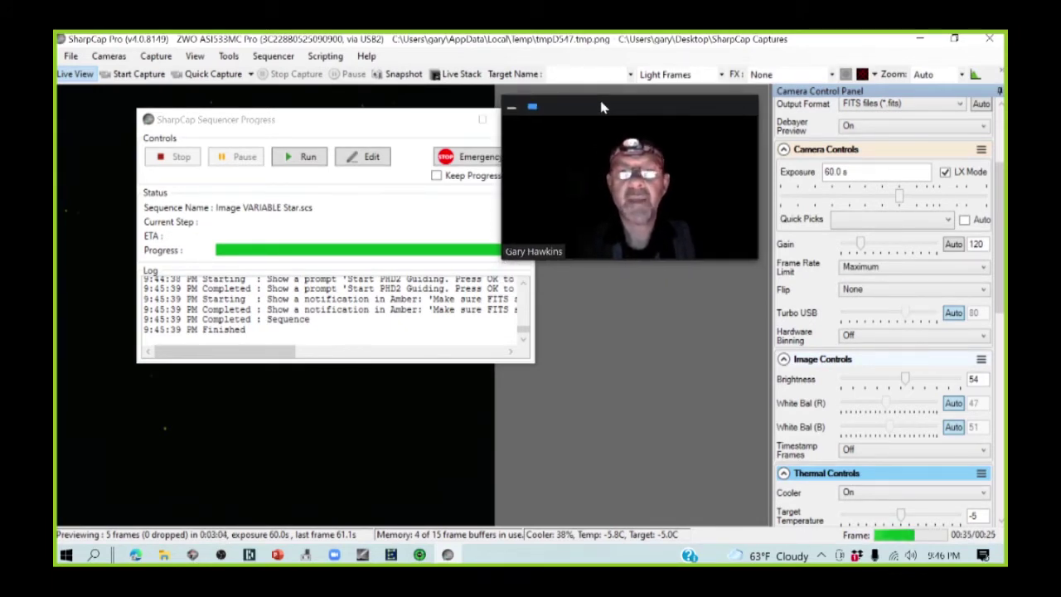
{"action": "left_click", "coordinate": [399, 75]}
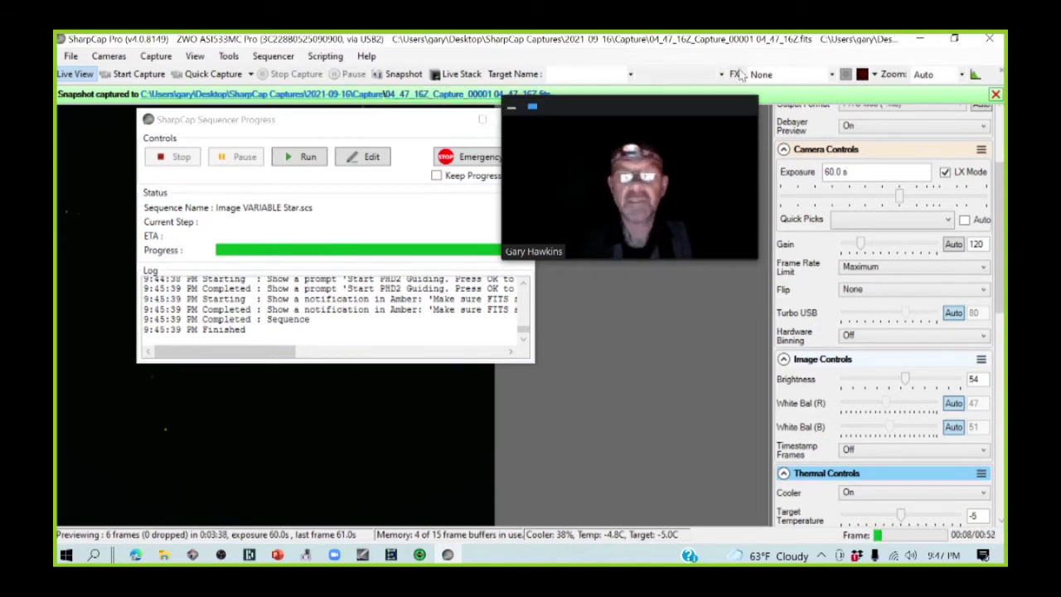
{"action": "left_click", "coordinate": [920, 39]}
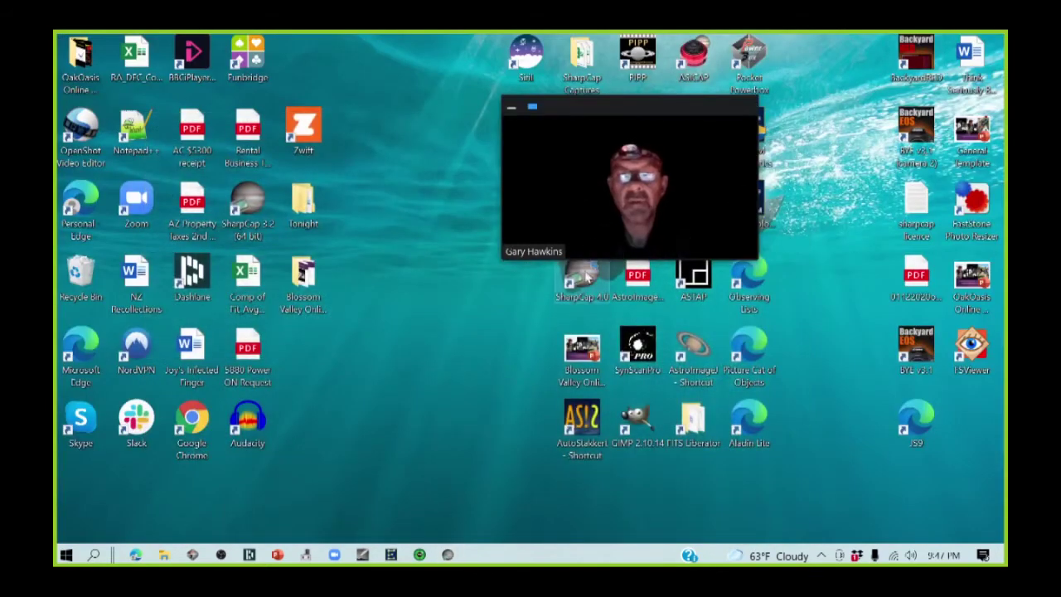
- Launch AstroImageJ and open 04_47_16Z_Capture_00001 from the 2021-09-16 Capture folder
{"action": "double_click", "coordinate": [691, 348]}
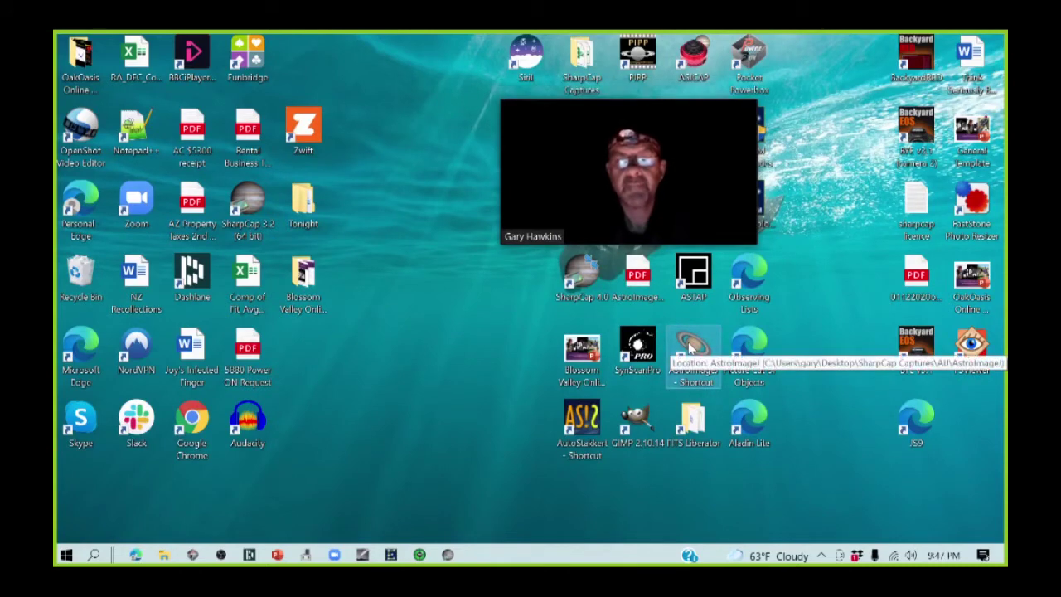
{"action": "left_click", "coordinate": [502, 60]}
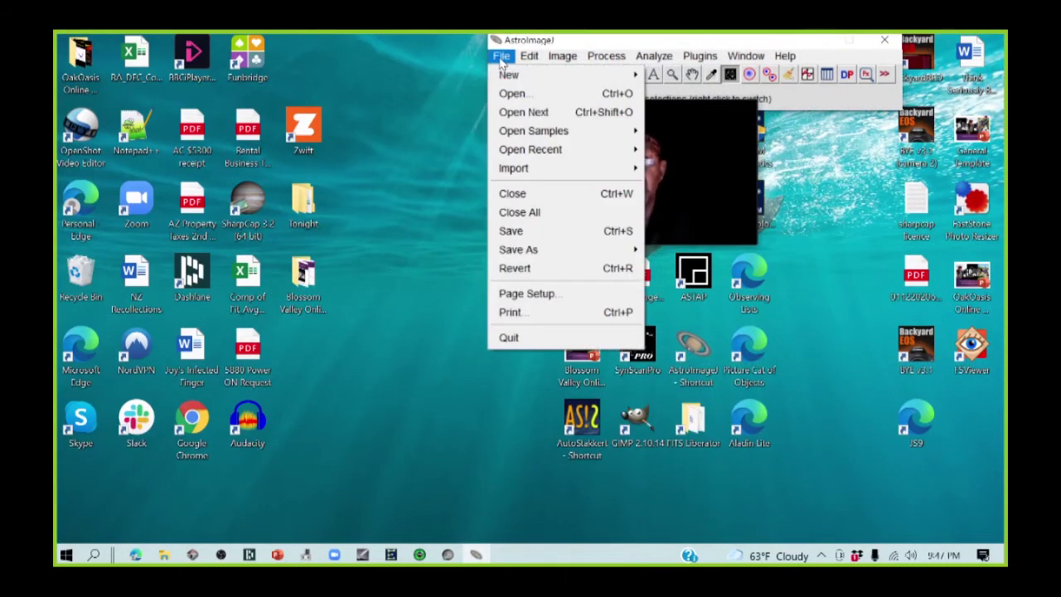
{"action": "left_click", "coordinate": [507, 93]}
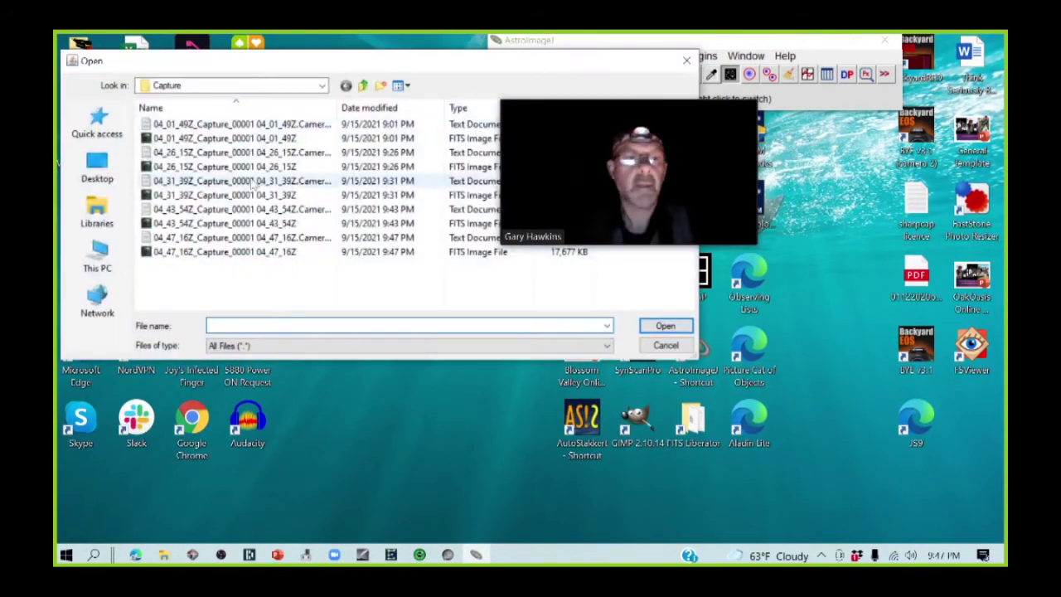
{"action": "left_click", "coordinate": [232, 85]}
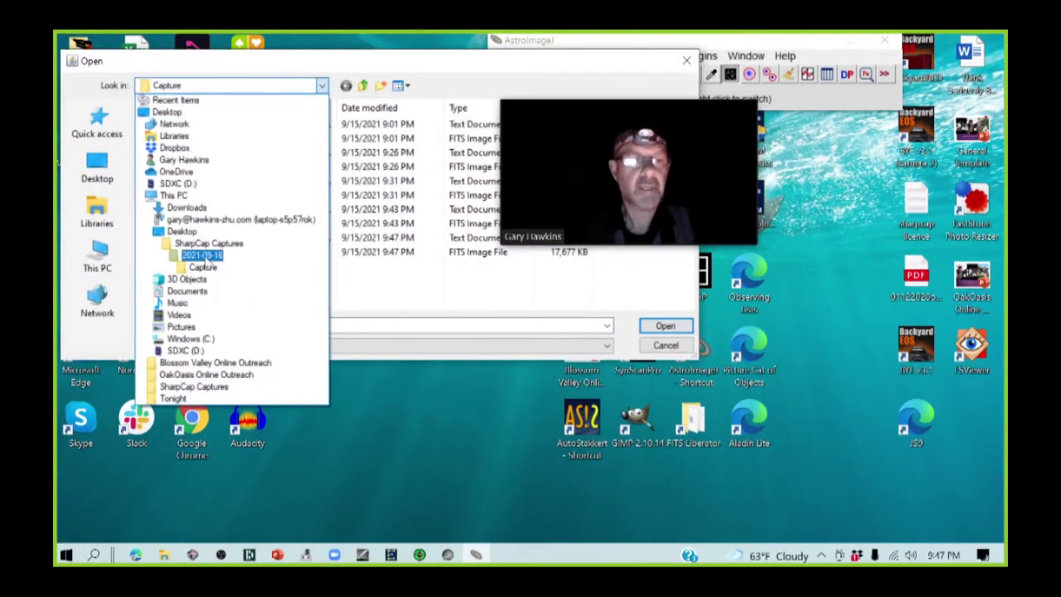
{"action": "left_click", "coordinate": [202, 254]}
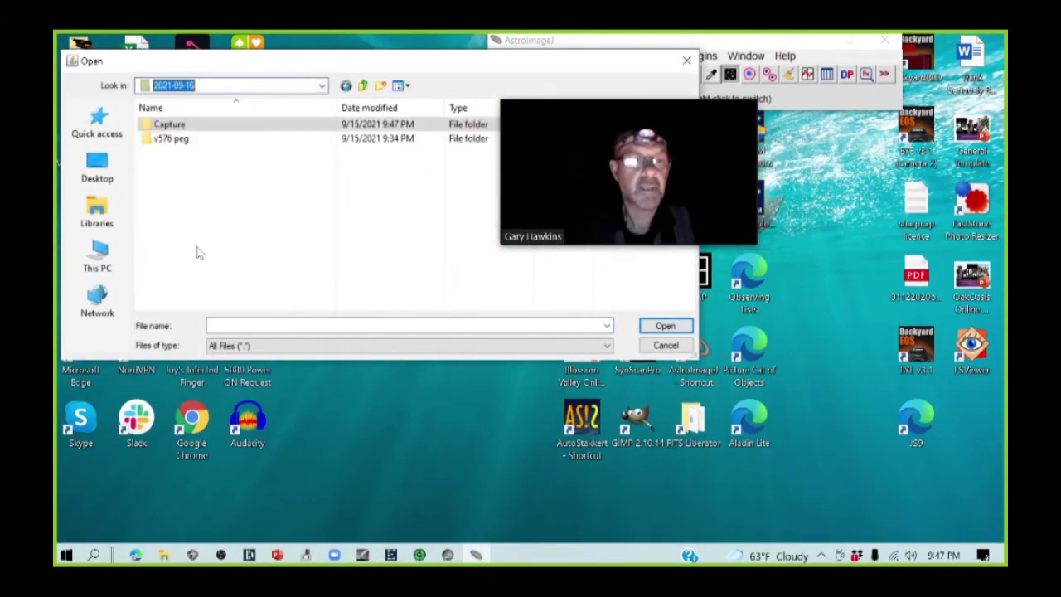
{"action": "double_click", "coordinate": [176, 126]}
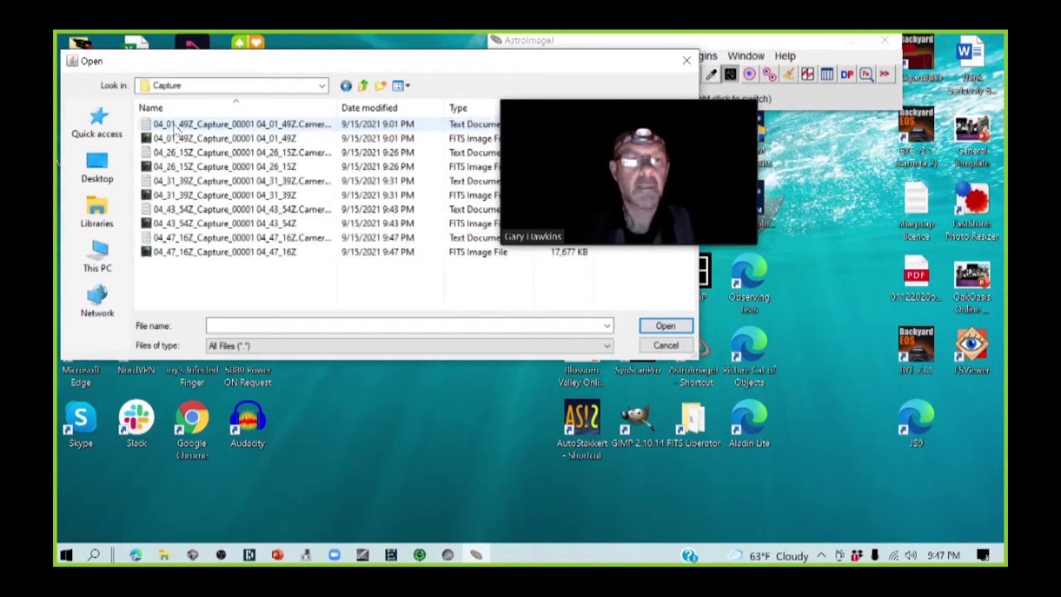
{"action": "left_click", "coordinate": [238, 252]}
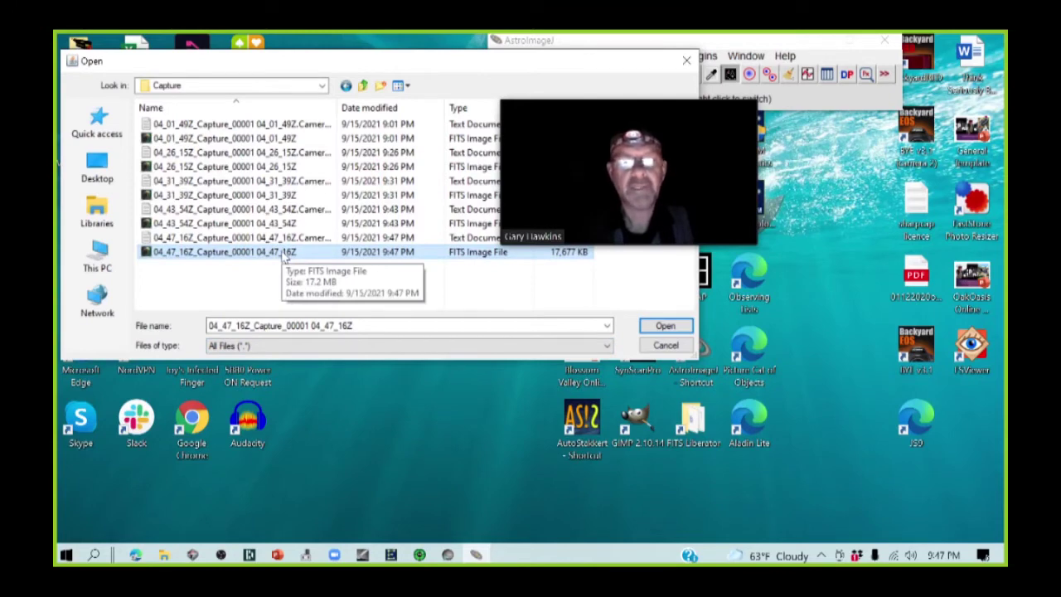
{"action": "left_click", "coordinate": [660, 328]}
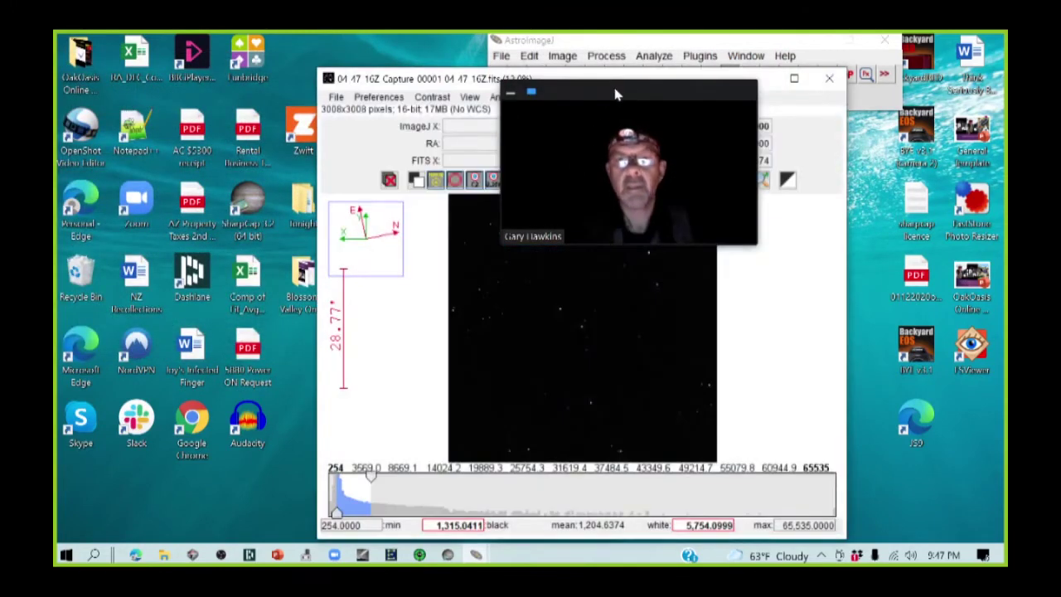
- Zoom the captured star field to about 28%, then return to SharpCap
{"action": "left_click_drag", "start_coordinate": [616, 95], "coordinate": [271, 66]}
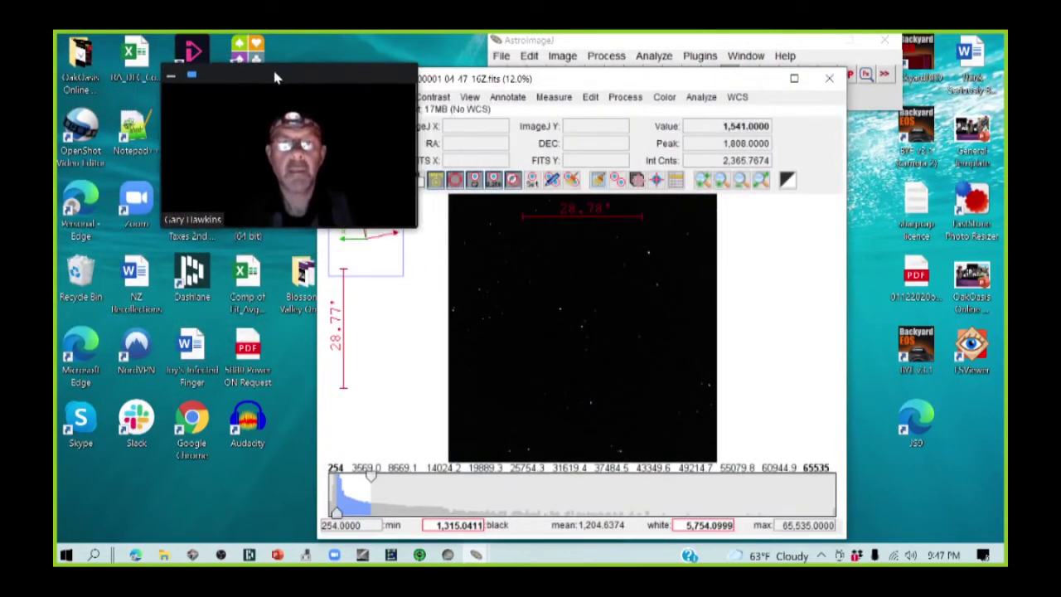
{"action": "scroll", "coordinate": [586, 348], "scroll_direction": "up", "scroll_amount": 5}
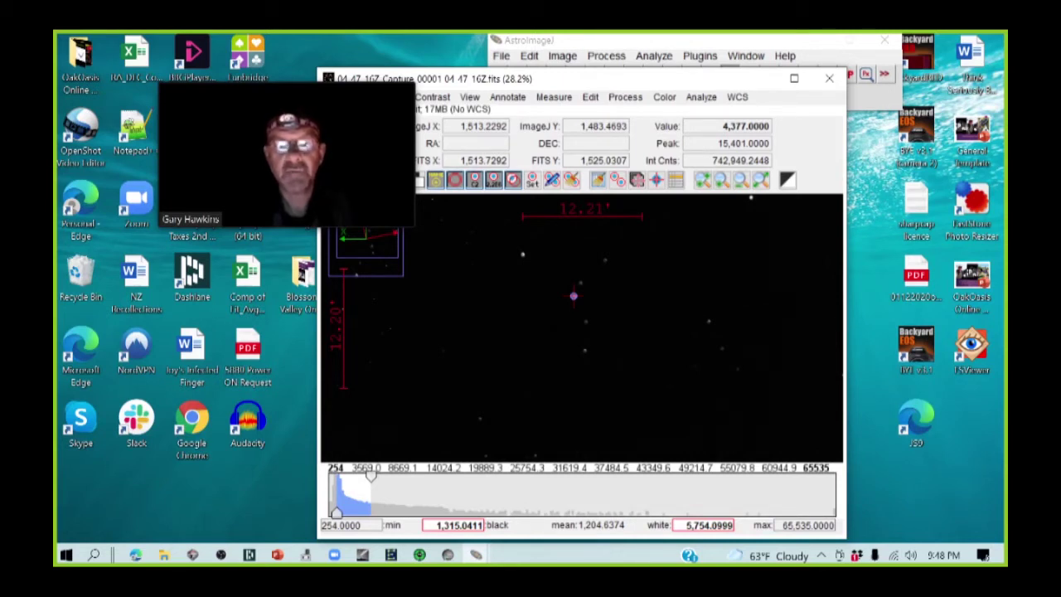
{"action": "left_click", "coordinate": [449, 556]}
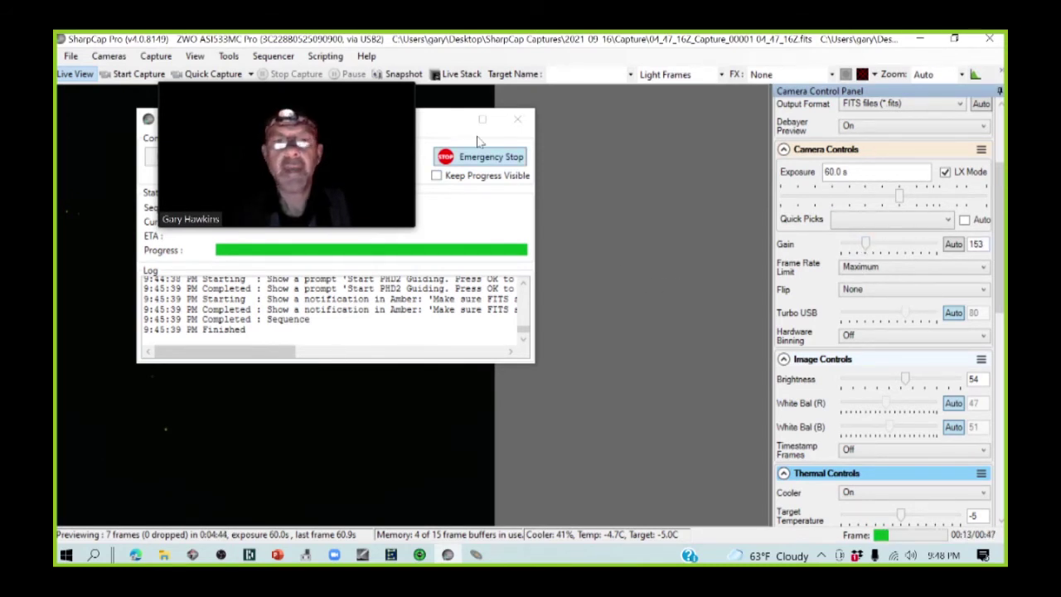
- Take a second snapshot, 04_47_16Z_Capture_00002 04_49_18Z.fits, and close the sequencer progress window
{"action": "left_click", "coordinate": [405, 75]}
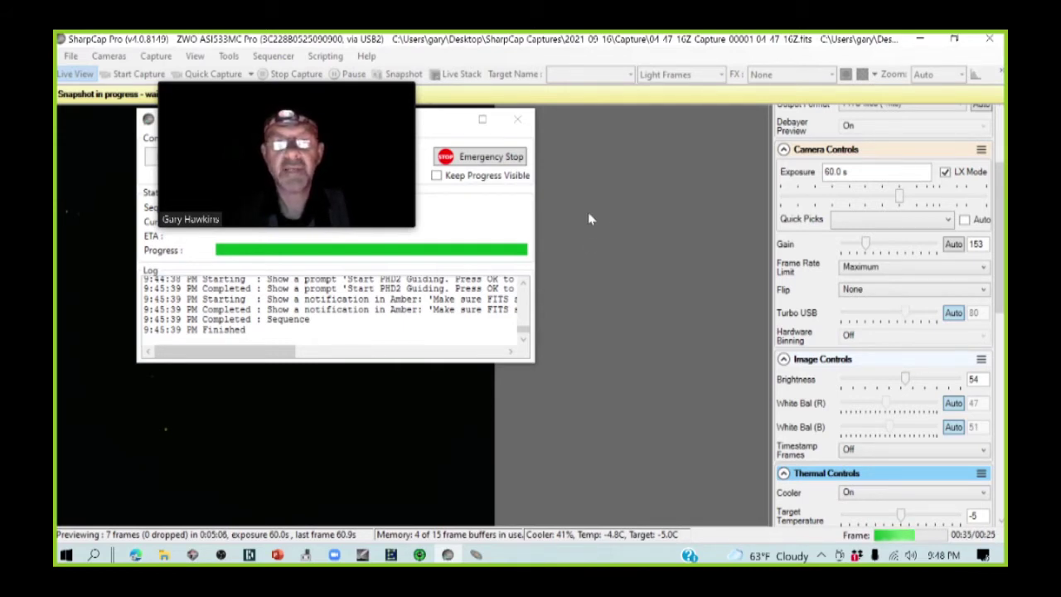
{"action": "left_click", "coordinate": [517, 120]}
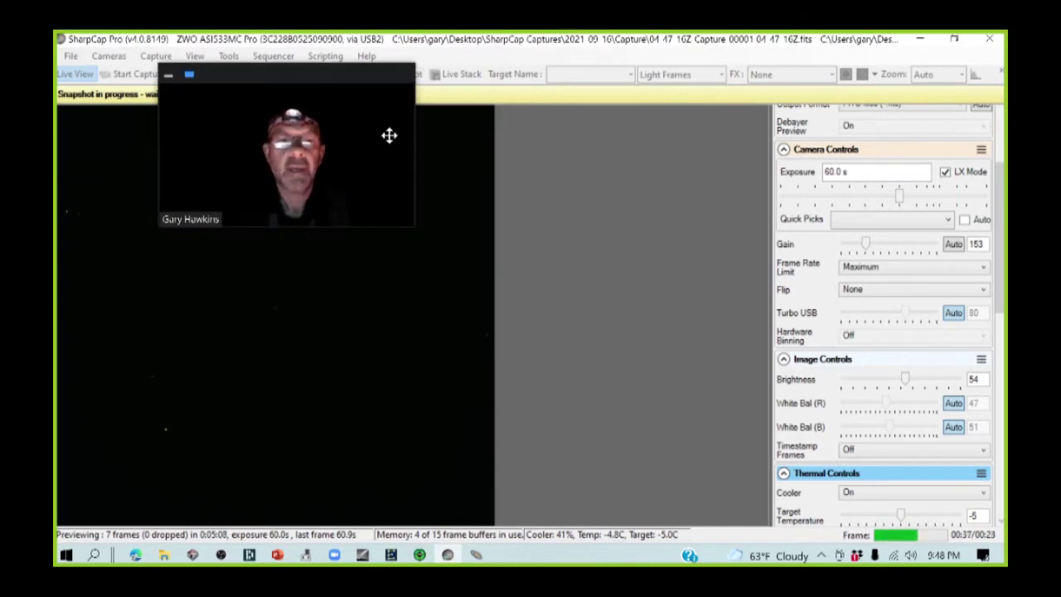
{"action": "left_click_drag", "start_coordinate": [348, 79], "coordinate": [695, 129]}
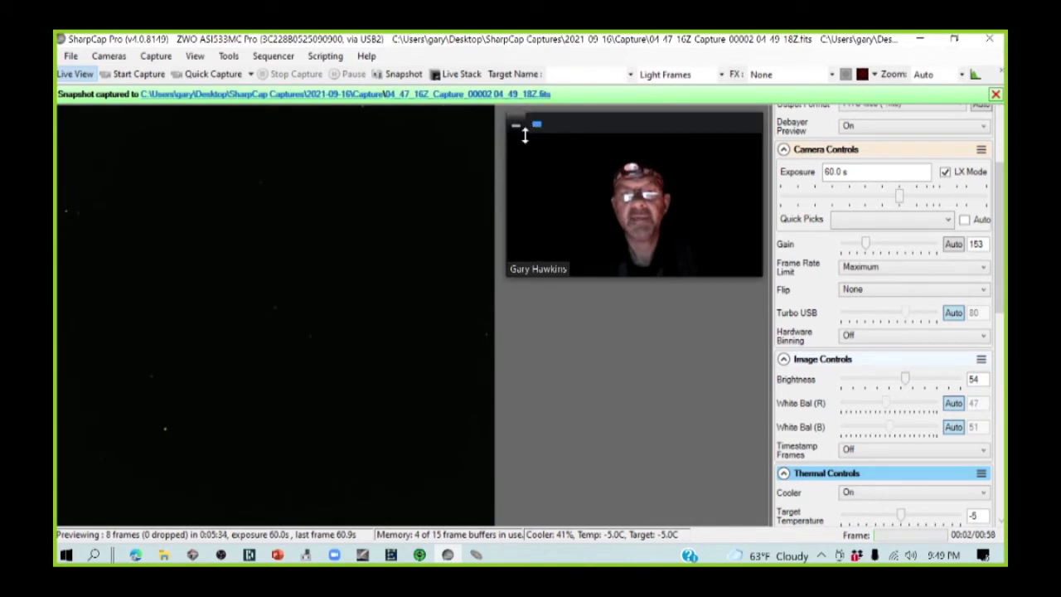
{"action": "mouse_move", "coordinate": [478, 557]}
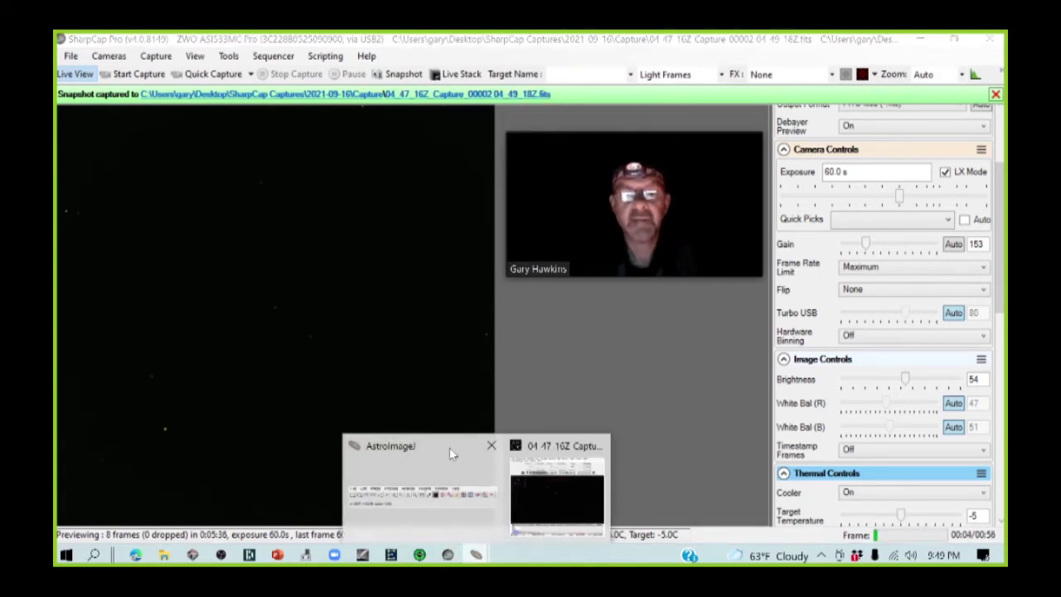
- Close the first image and open 04_47_16Z_Capture_00002 04_49_18Z.fits in AstroImageJ
{"action": "left_click", "coordinate": [600, 446]}
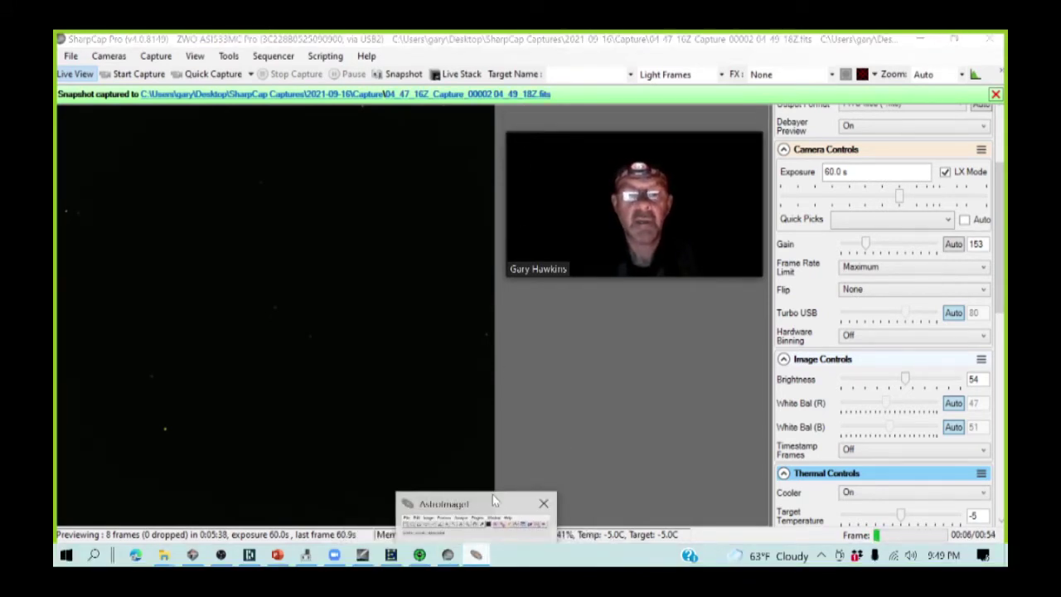
{"action": "left_click", "coordinate": [448, 502]}
{"action": "left_click", "coordinate": [502, 55]}
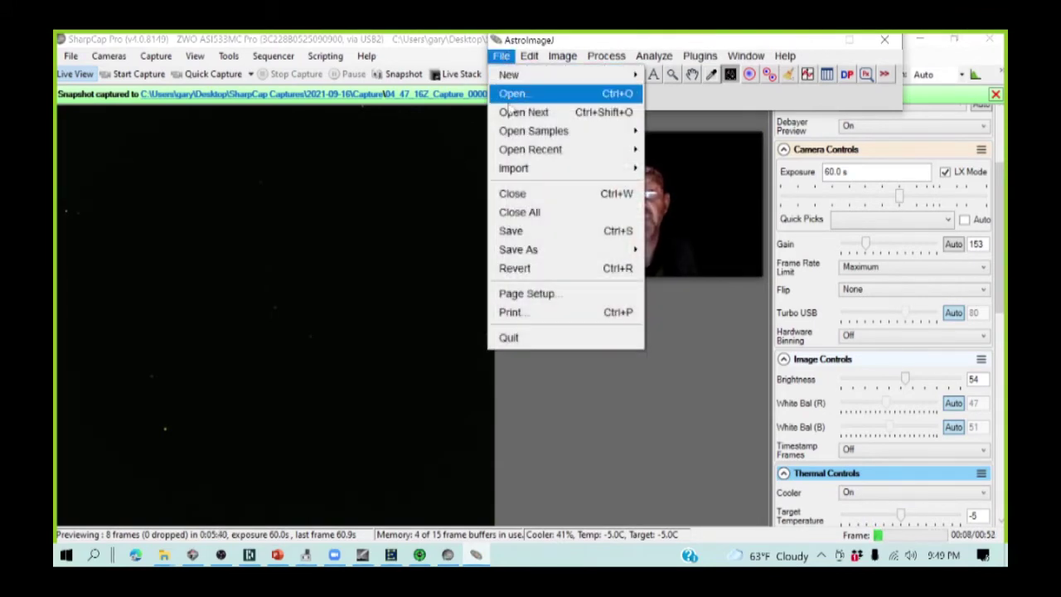
{"action": "left_click", "coordinate": [511, 94]}
{"action": "left_click", "coordinate": [299, 281]}
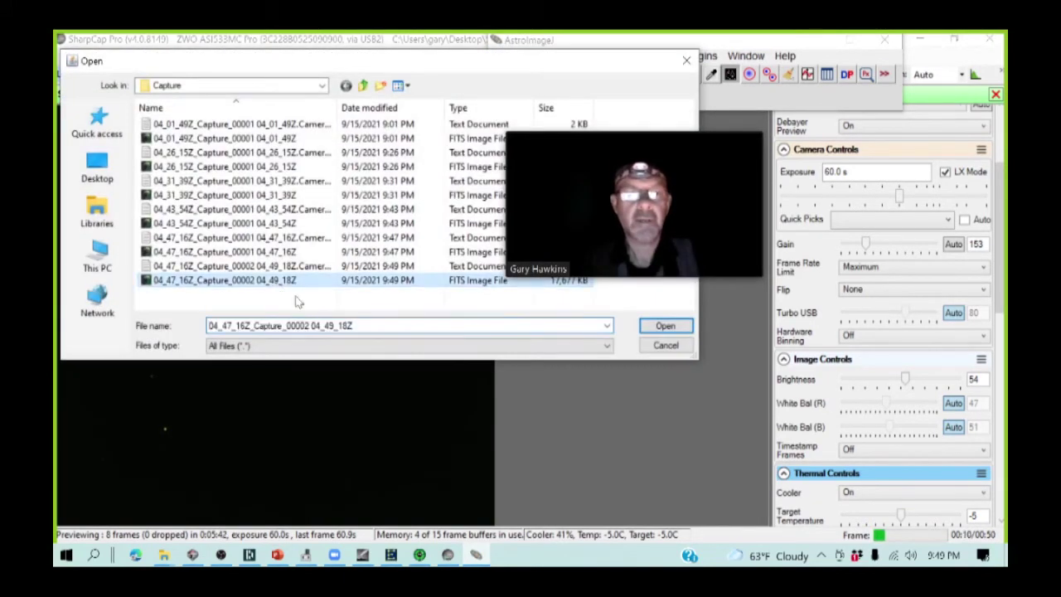
{"action": "left_click", "coordinate": [659, 326]}
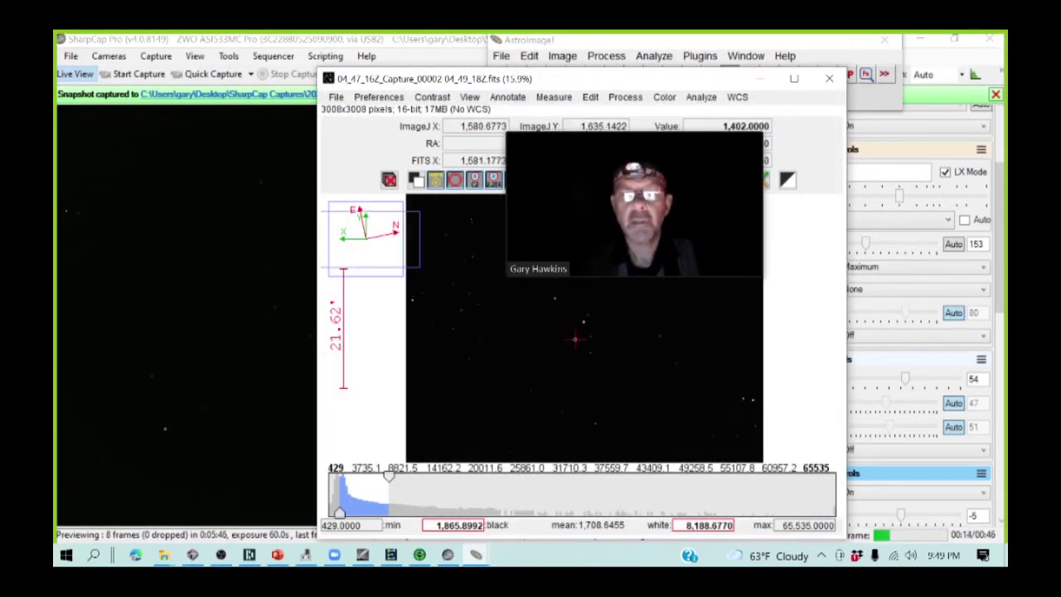
- Zoom in to inspect the second frame, then close its image window
{"action": "scroll", "coordinate": [575, 339], "scroll_direction": "up", "scroll_amount": 1}
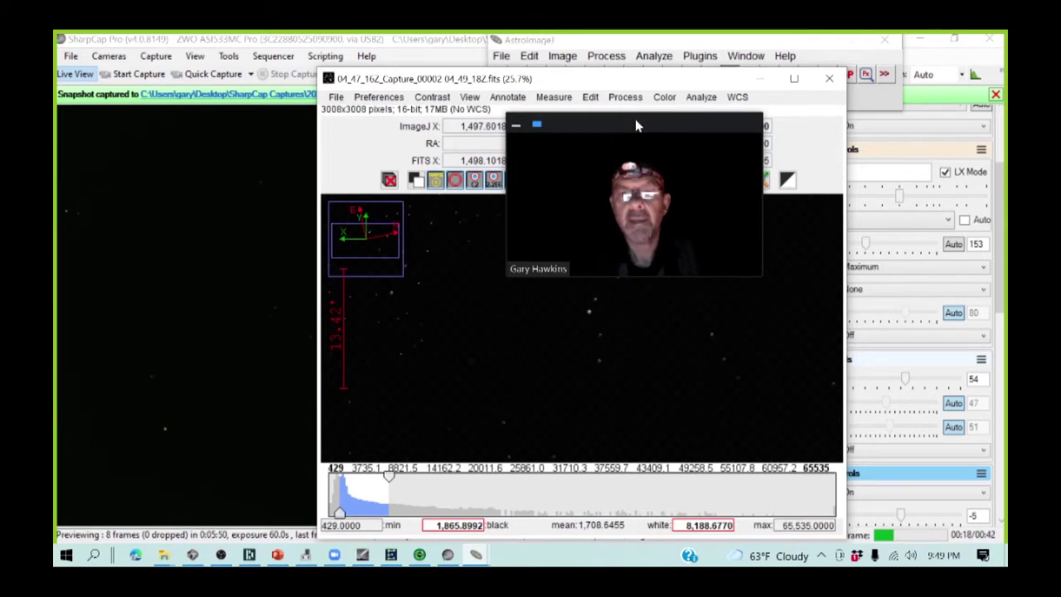
{"action": "left_click_drag", "start_coordinate": [635, 119], "coordinate": [317, 98]}
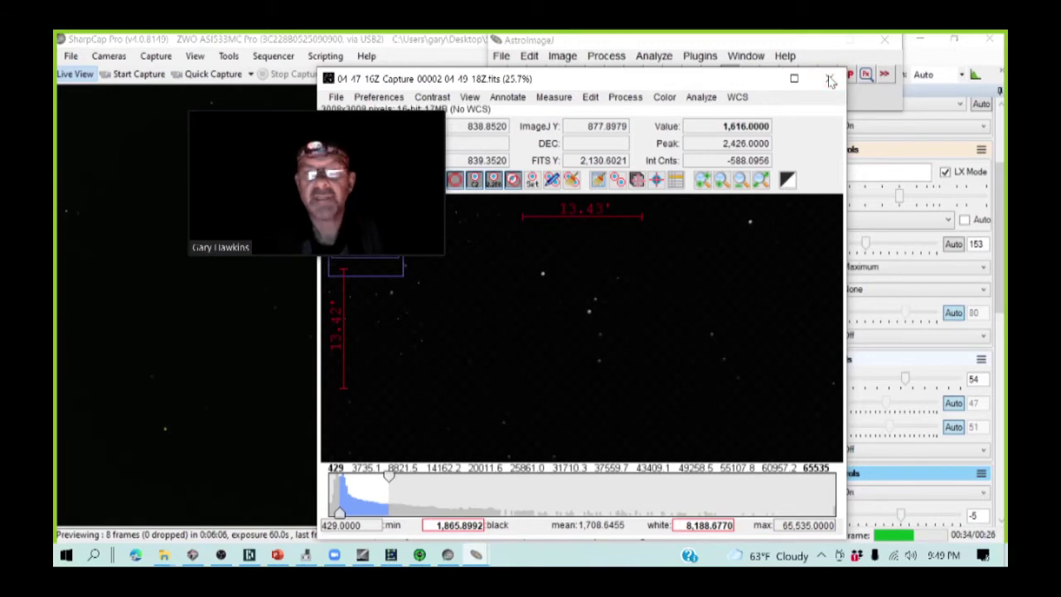
{"action": "left_click", "coordinate": [829, 79]}
- Quit AstroImageJ and set SharpCap's target name to 'v576 peg #2'
{"action": "left_click", "coordinate": [885, 43]}
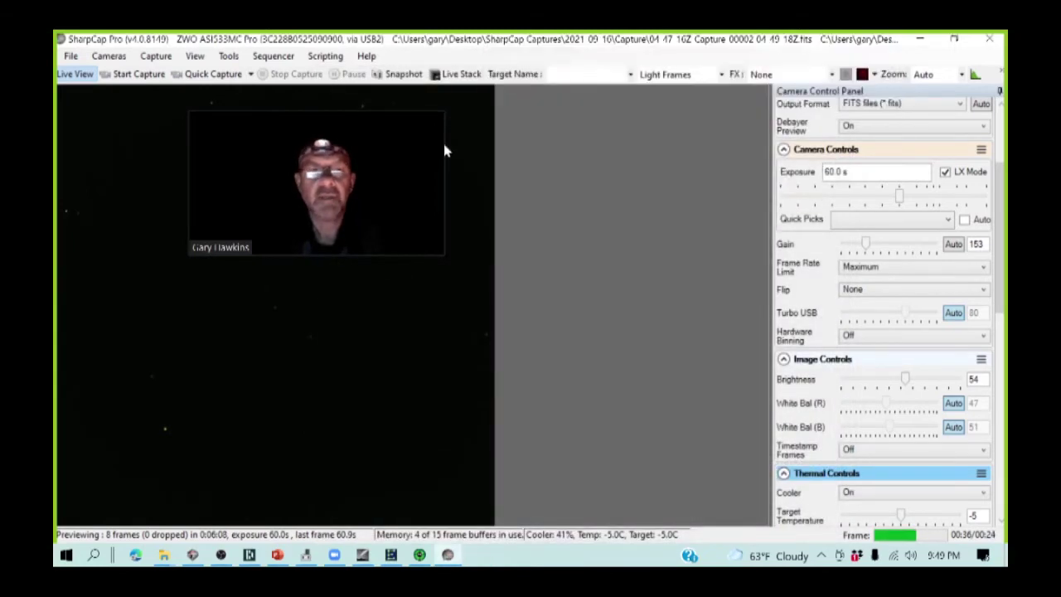
{"action": "left_click_drag", "start_coordinate": [396, 110], "coordinate": [703, 111]}
{"action": "left_click", "coordinate": [580, 74]}
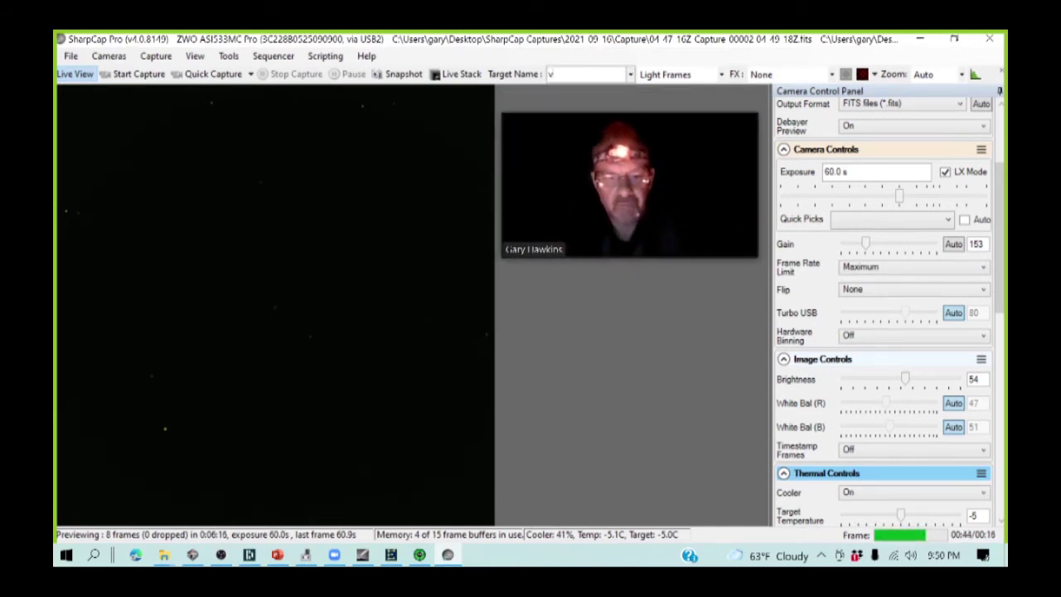
{"action": "type", "text": "v576b"}
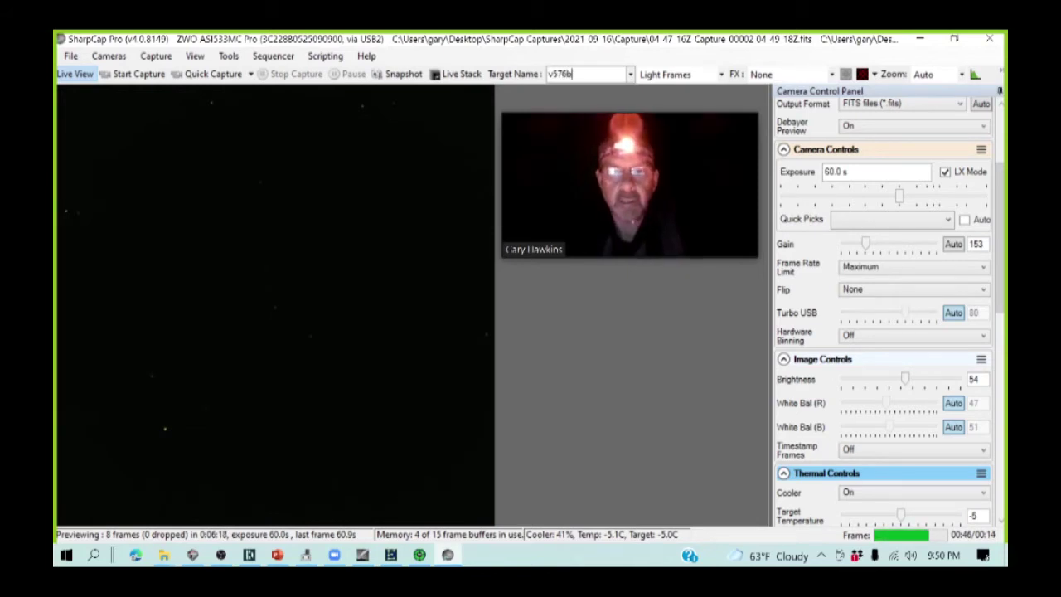
{"action": "key", "text": "BackSpace"}
{"action": "type", "text": " peg"}
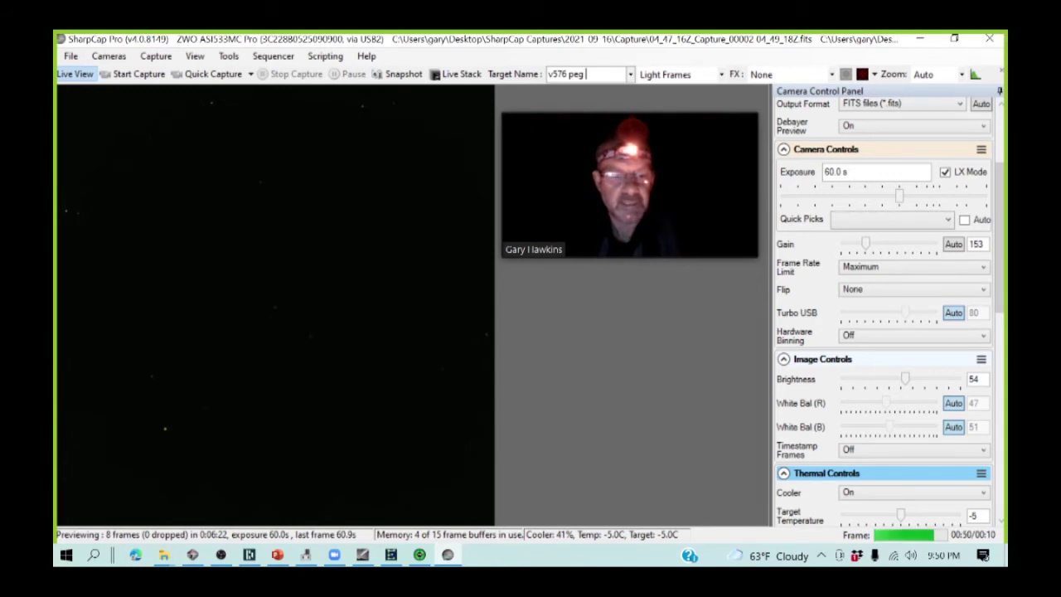
{"action": "type", "text": " #2"}
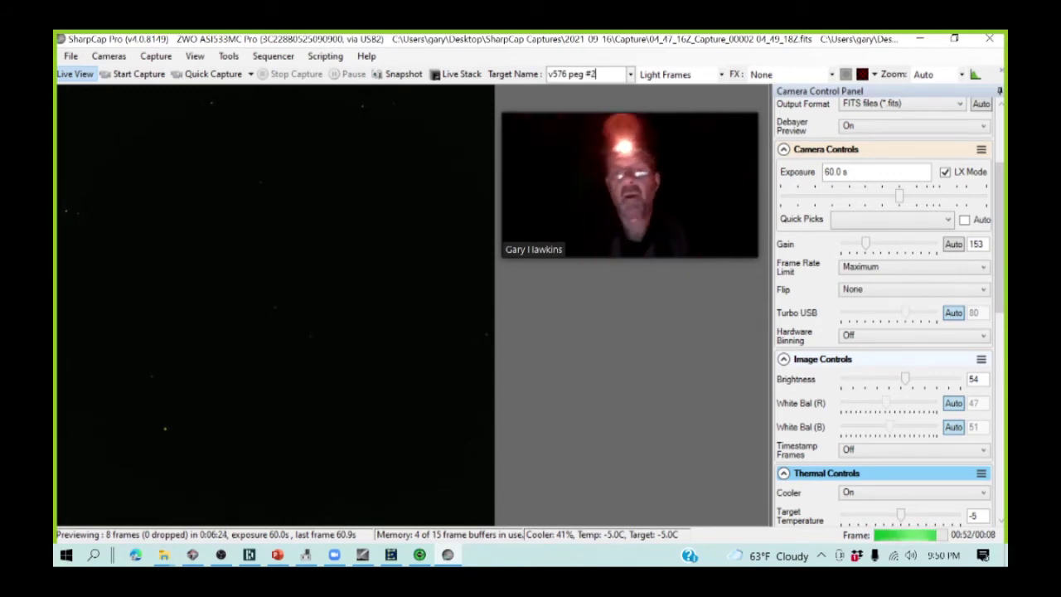
{"action": "mouse_move", "coordinate": [606, 239]}
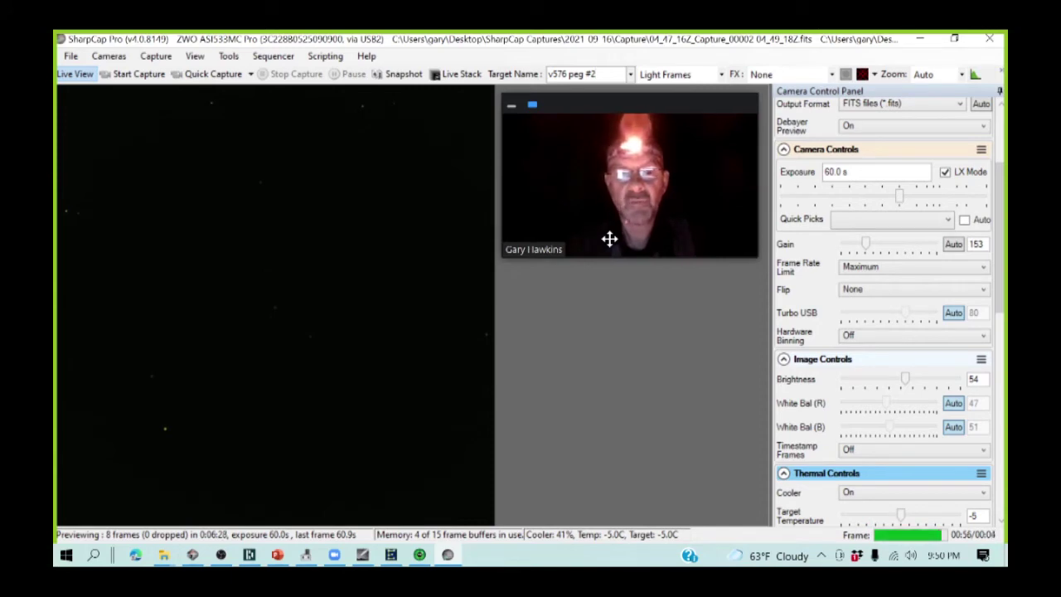
{"action": "left_click", "coordinate": [420, 558]}
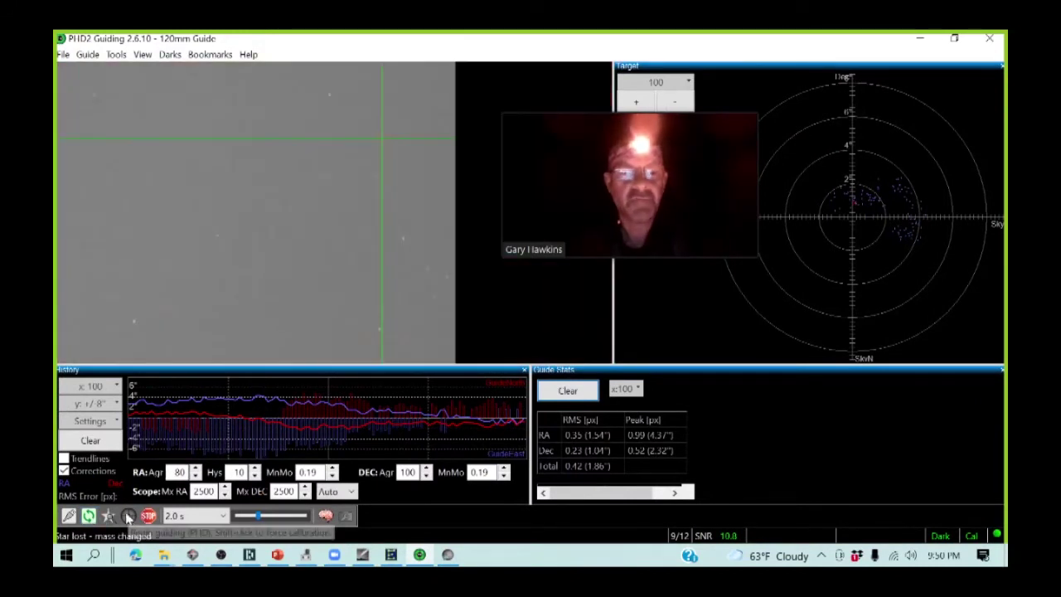
- Stop guiding, loop exposures, auto-select a guide star and resume guiding
{"action": "left_click", "coordinate": [88, 516]}
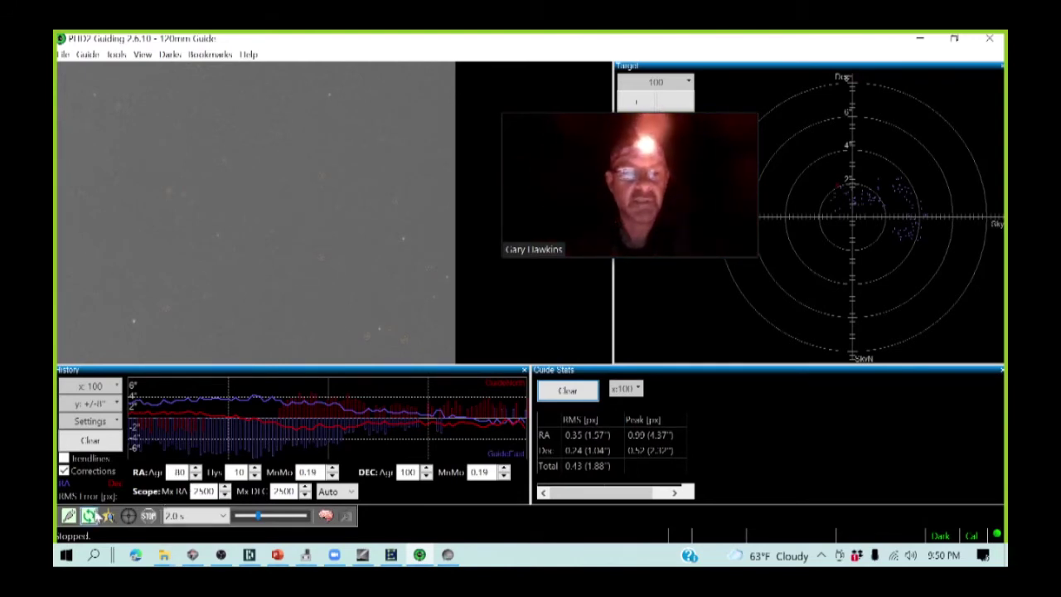
{"action": "left_click", "coordinate": [89, 516]}
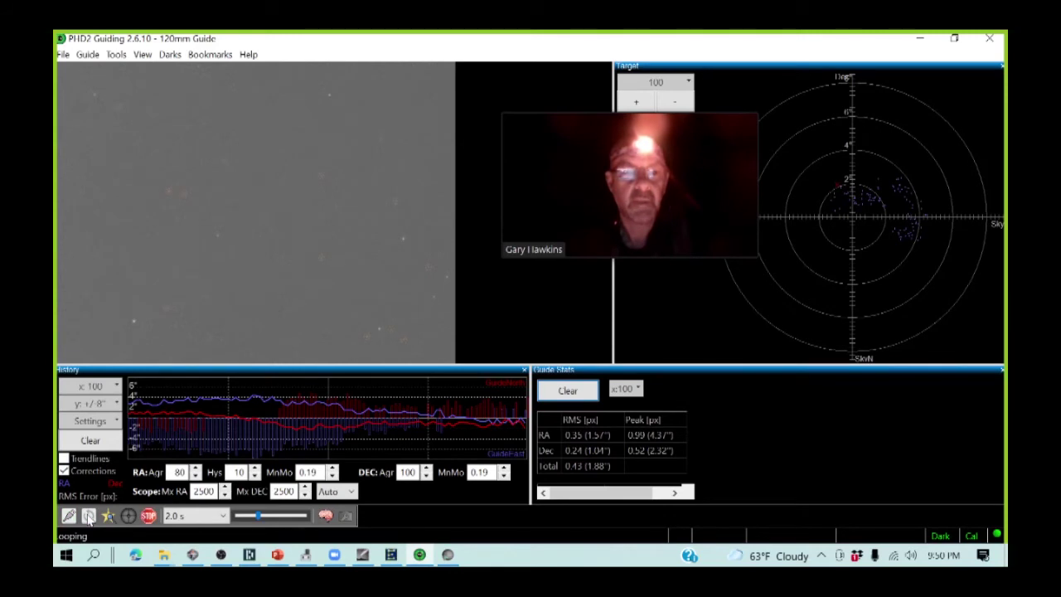
{"action": "left_click", "coordinate": [108, 516]}
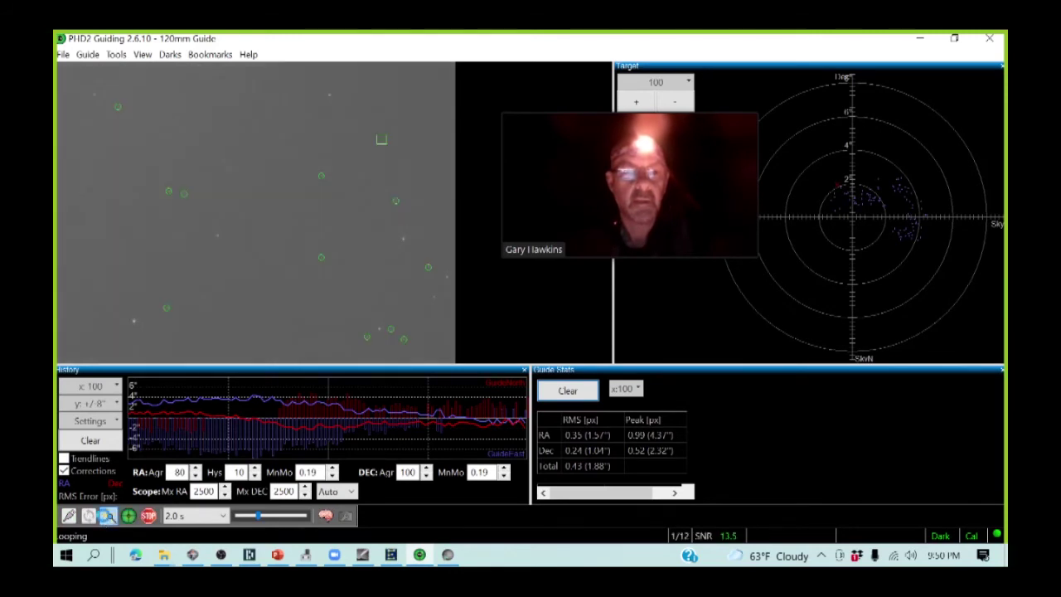
{"action": "left_click", "coordinate": [128, 516]}
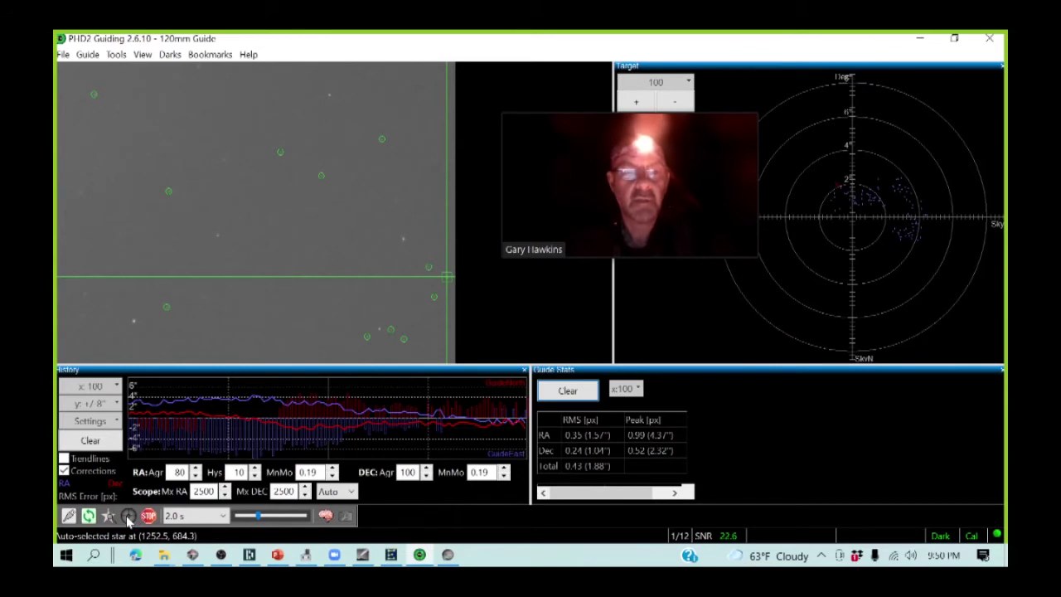
- Clear the history graph, guide statistics and target plot, then return to SharpCap
{"action": "left_click", "coordinate": [90, 442]}
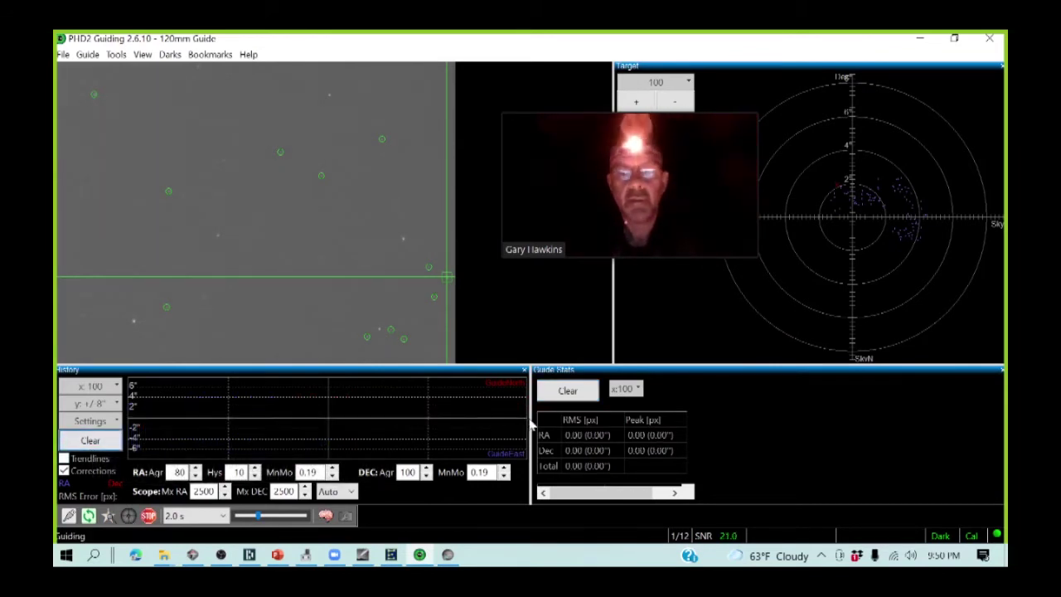
{"action": "left_click", "coordinate": [567, 391]}
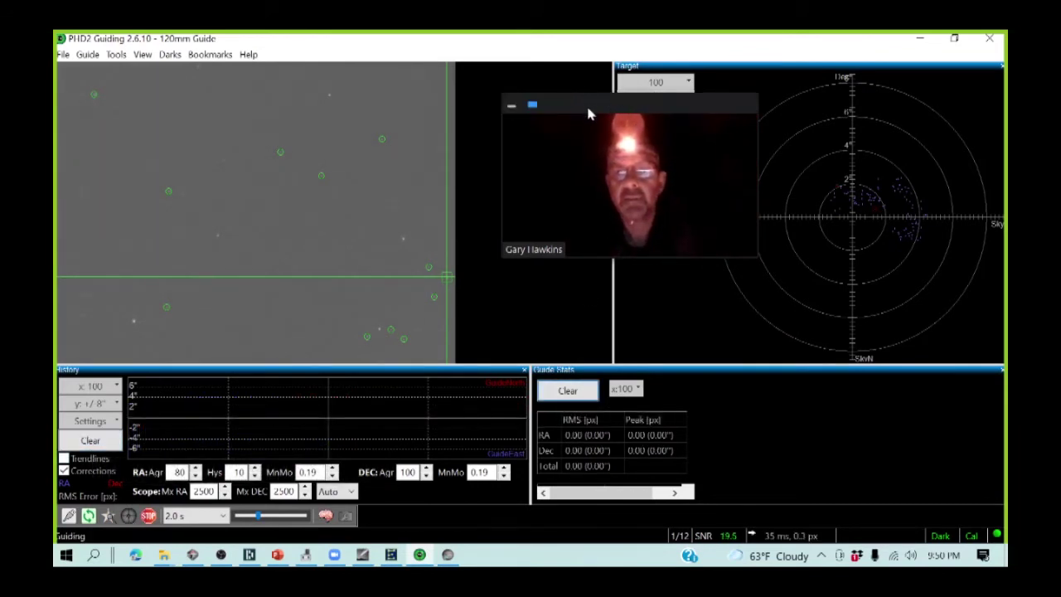
{"action": "left_click_drag", "start_coordinate": [586, 103], "coordinate": [492, 88]}
{"action": "left_click", "coordinate": [643, 126]}
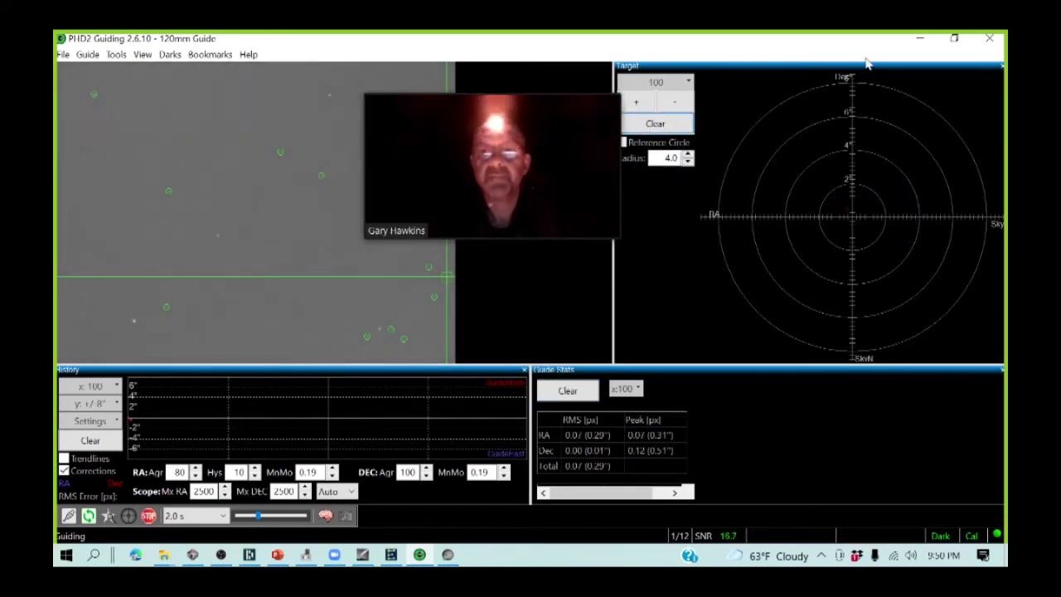
{"action": "key", "text": "alt+Tab"}
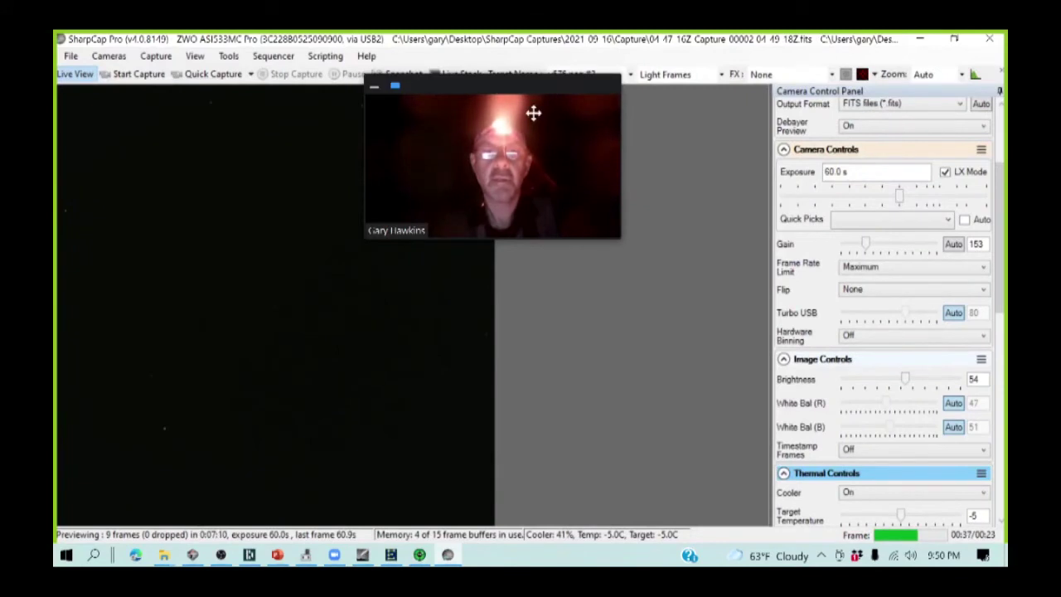
- Launch an Unlimited capture of 60-second frames for v576 peg #2 via Capture > Start Capture
{"action": "left_click_drag", "start_coordinate": [522, 89], "coordinate": [665, 114]}
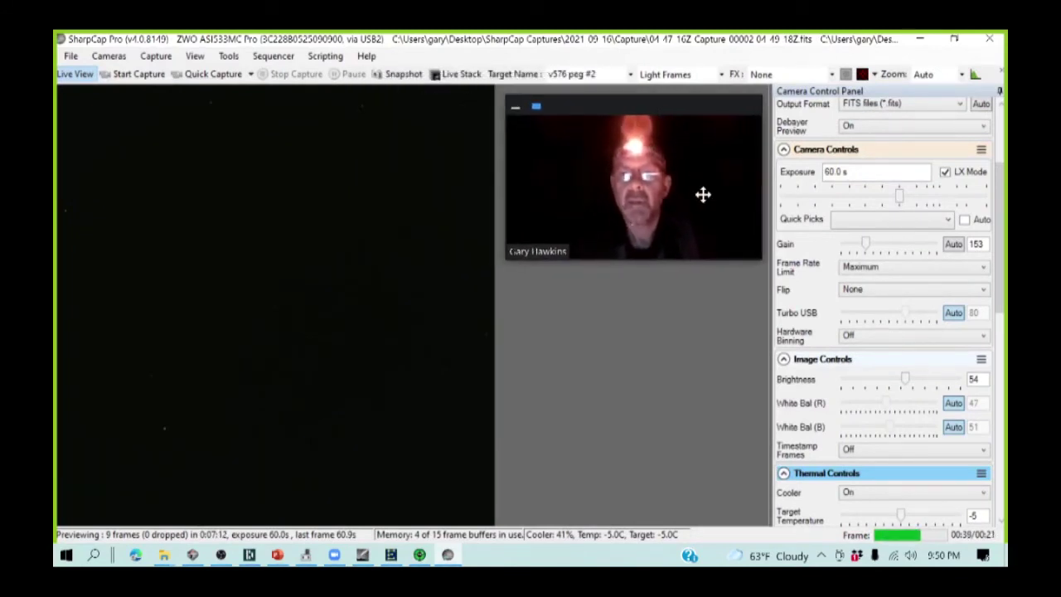
{"action": "left_click", "coordinate": [156, 55]}
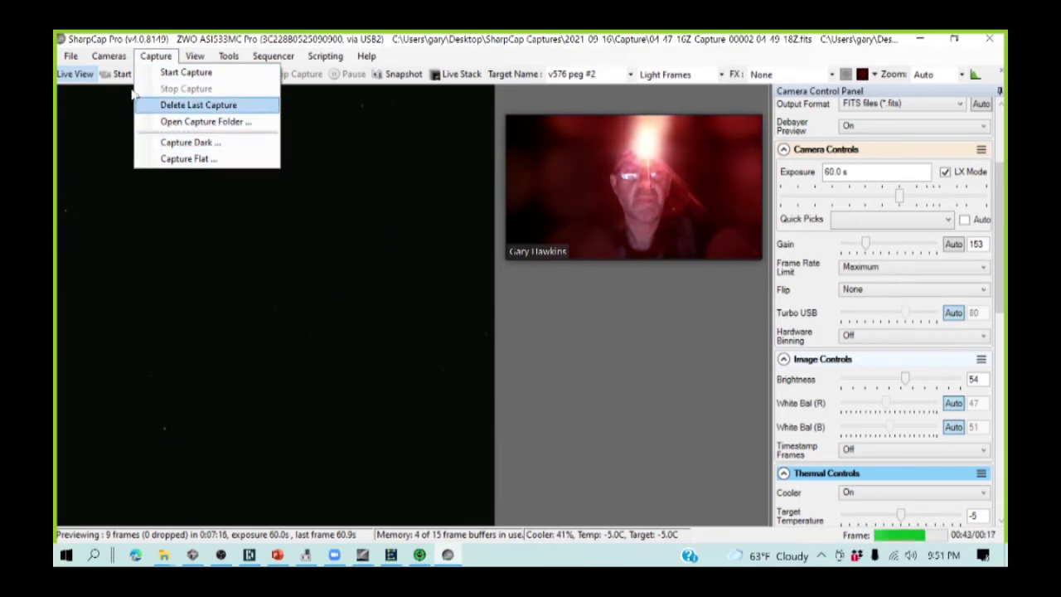
{"action": "left_click", "coordinate": [156, 55]}
{"action": "left_click", "coordinate": [155, 55]}
{"action": "left_click", "coordinate": [161, 72]}
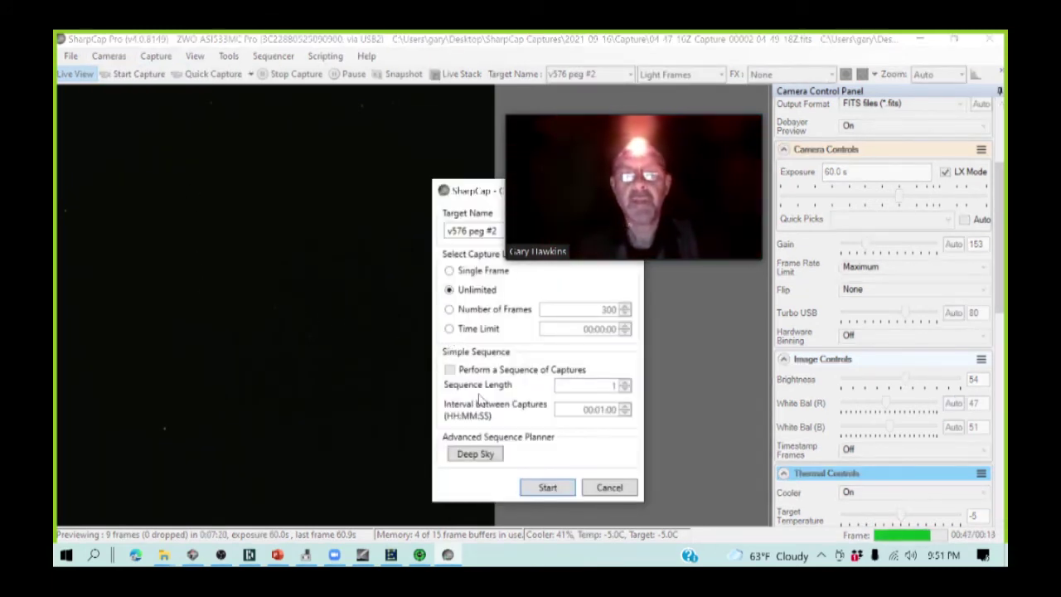
{"action": "left_click", "coordinate": [547, 487]}
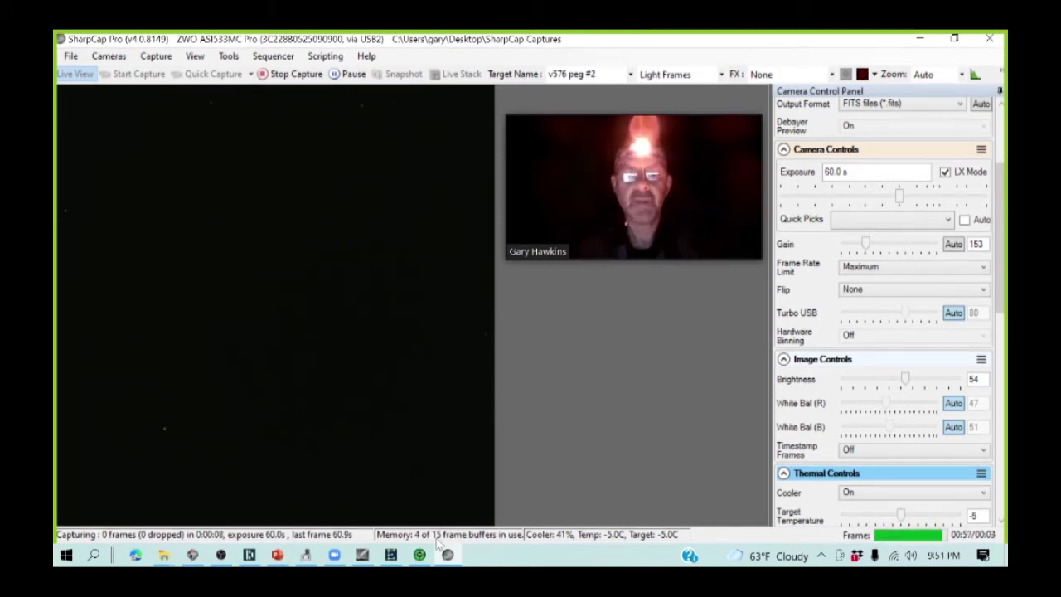
{"action": "mouse_move", "coordinate": [420, 559]}
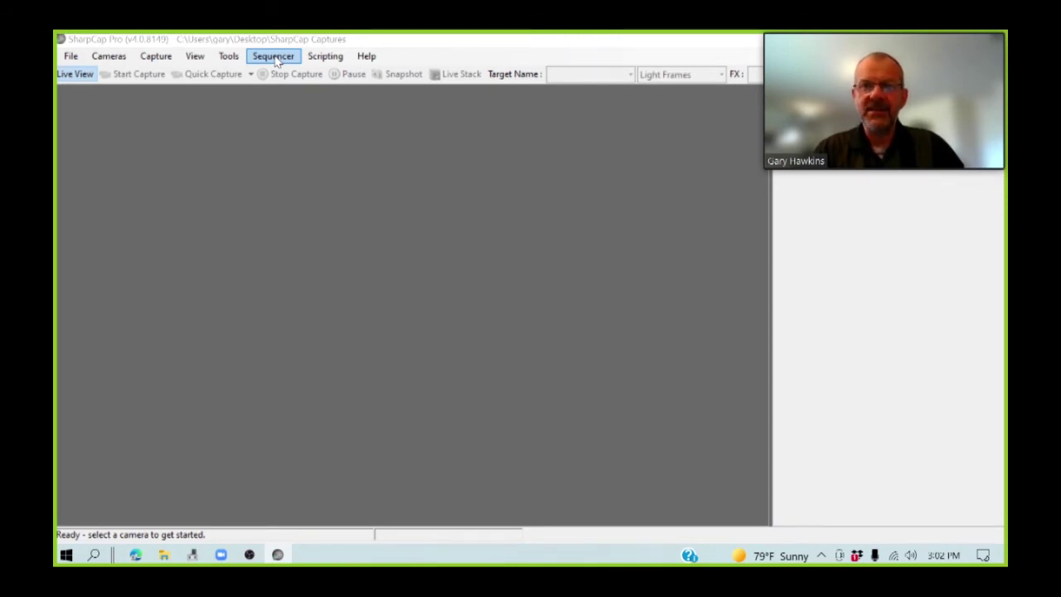
- Launch Generate Light Curve.scs from Sequencer > Run Recent
{"action": "left_click", "coordinate": [278, 61]}
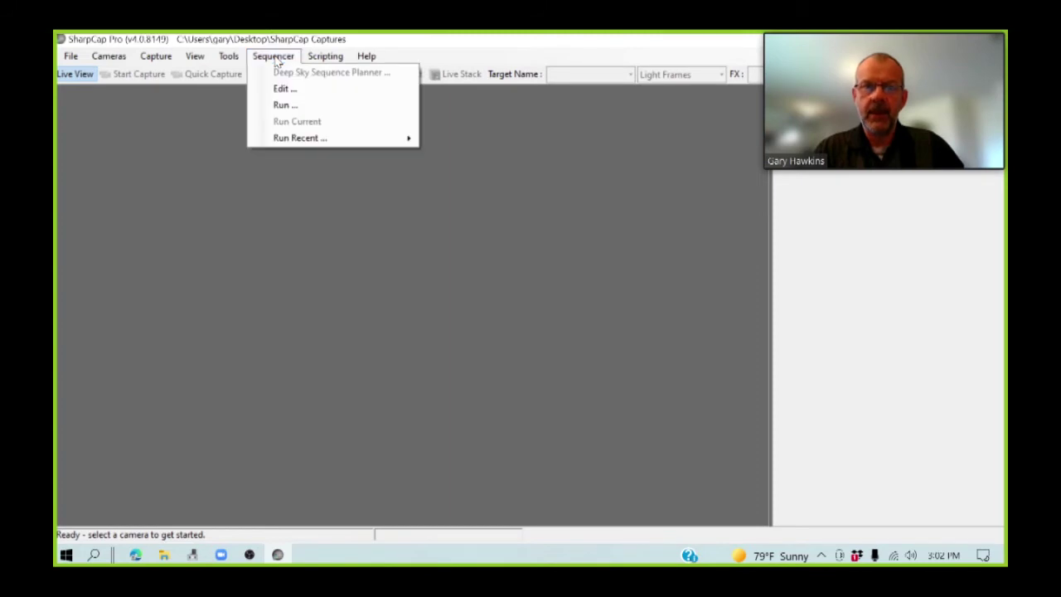
{"action": "mouse_move", "coordinate": [294, 146]}
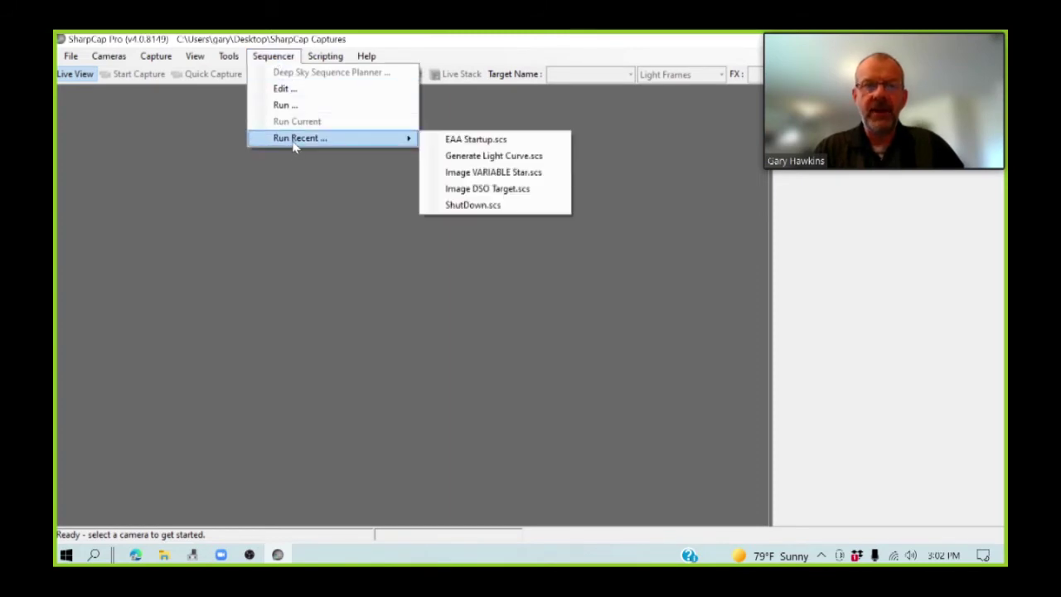
{"action": "left_click", "coordinate": [458, 157]}
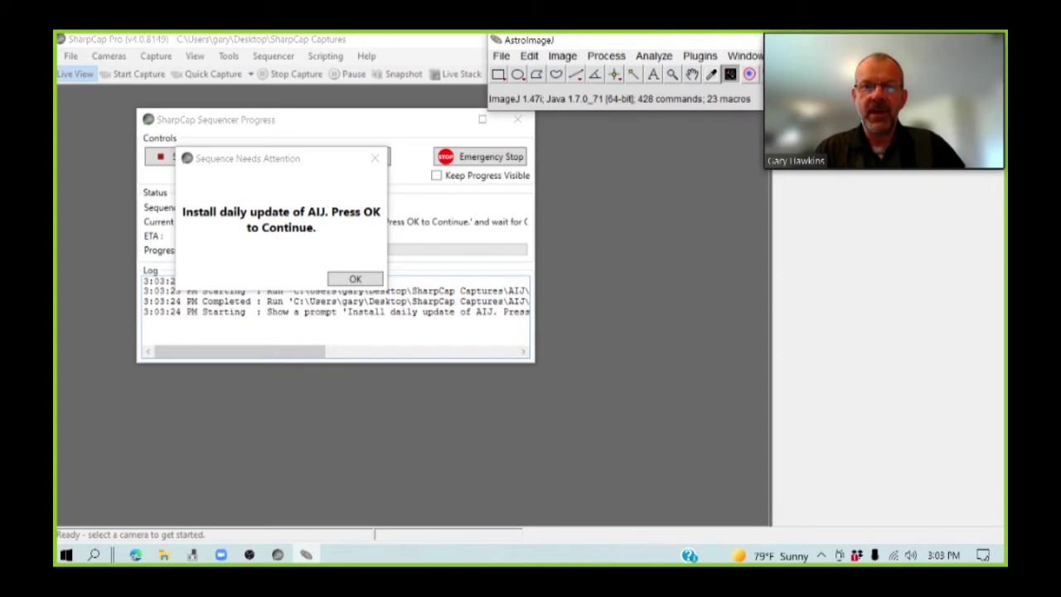
- Move AstroImageJ clear of the sequencer and install the daily build through Help > Update AstroImageJ
{"action": "left_click_drag", "start_coordinate": [619, 47], "coordinate": [472, 52]}
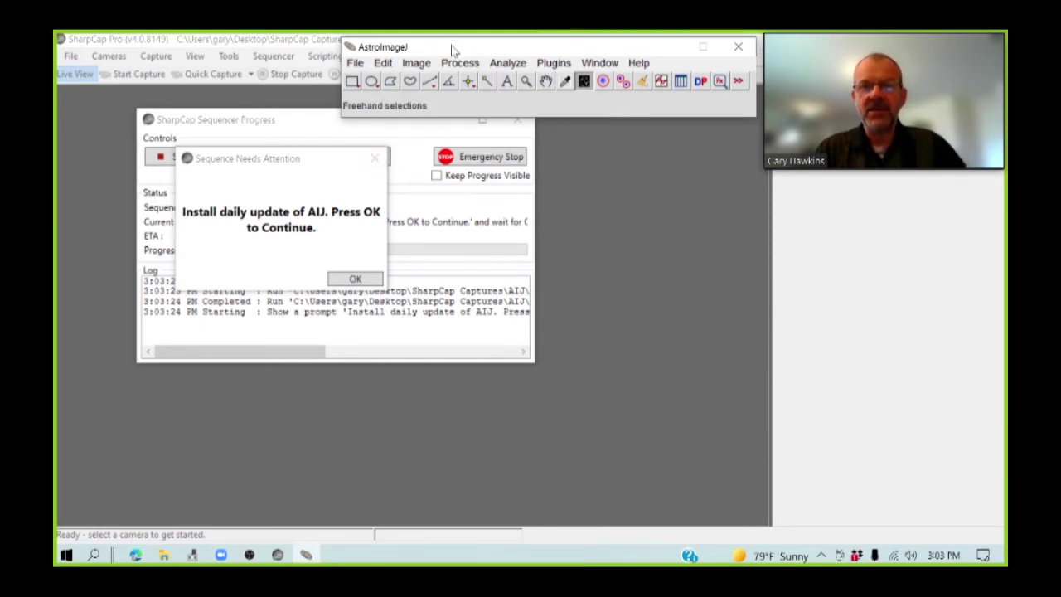
{"action": "left_click", "coordinate": [640, 65]}
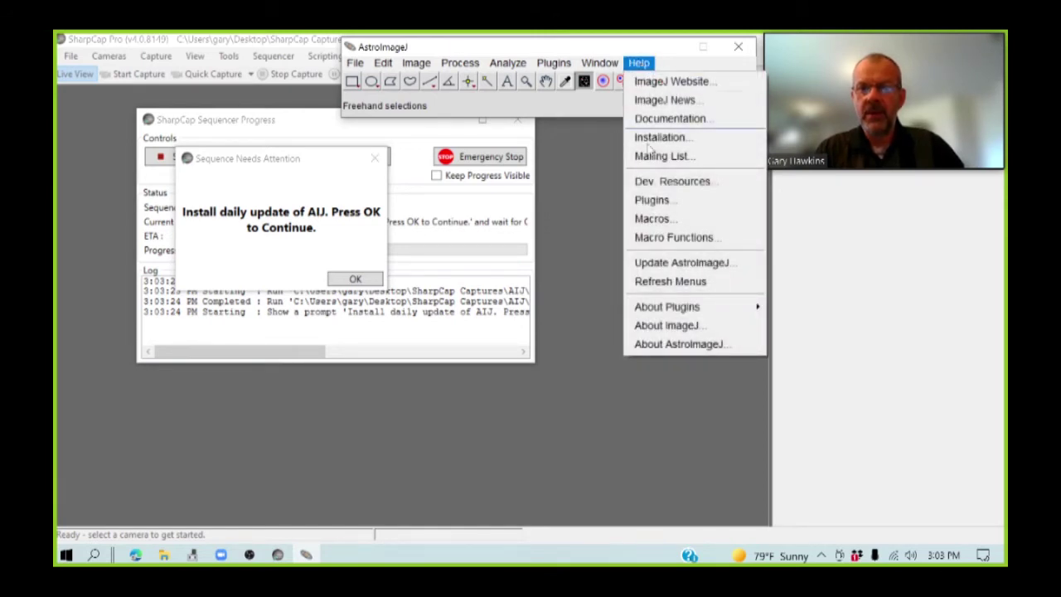
{"action": "left_click", "coordinate": [660, 263]}
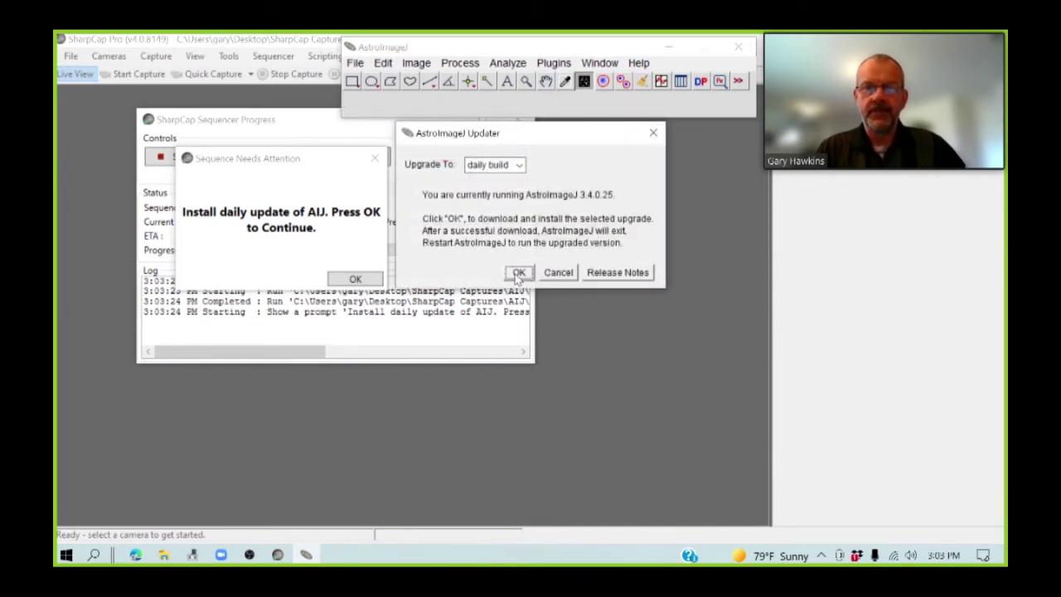
{"action": "left_click", "coordinate": [517, 273]}
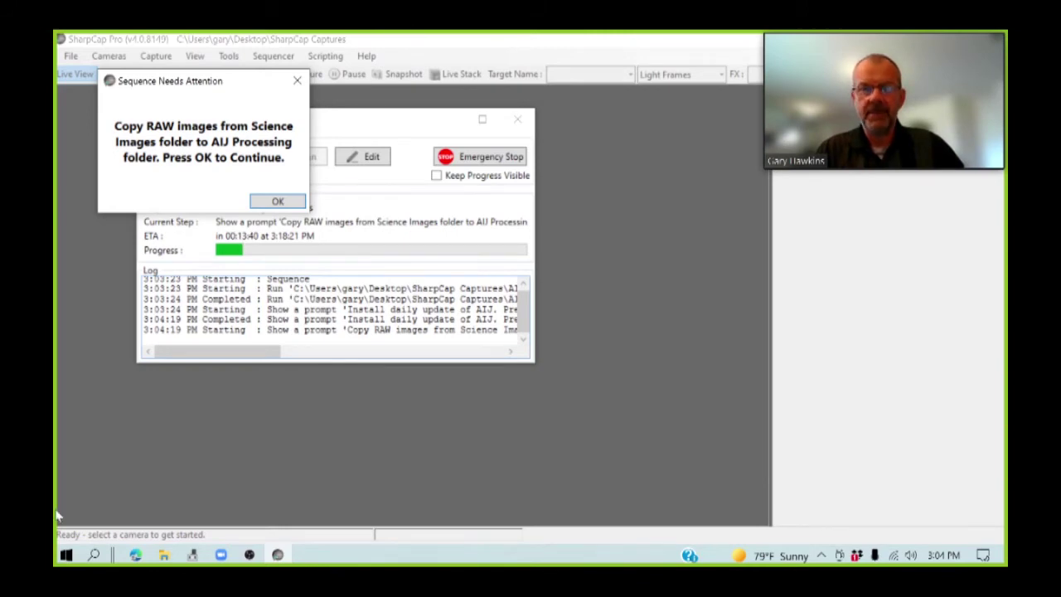
- Navigate from the Desktop through SharpCap Captures and 2021-09-15 into the v576 peg folder
{"action": "left_click", "coordinate": [164, 555]}
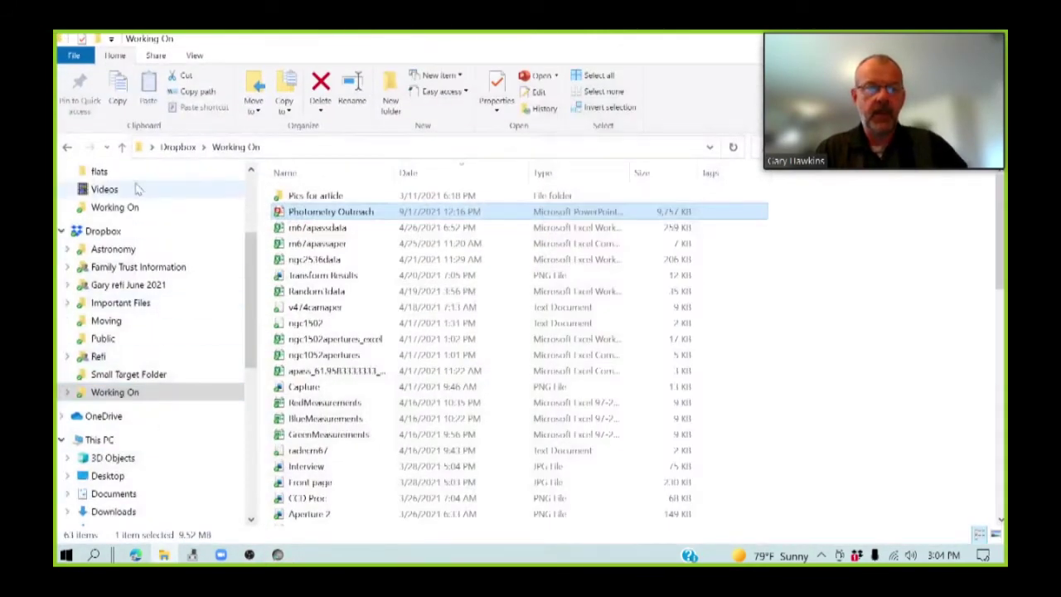
{"action": "left_click_drag", "start_coordinate": [248, 260], "coordinate": [248, 198]}
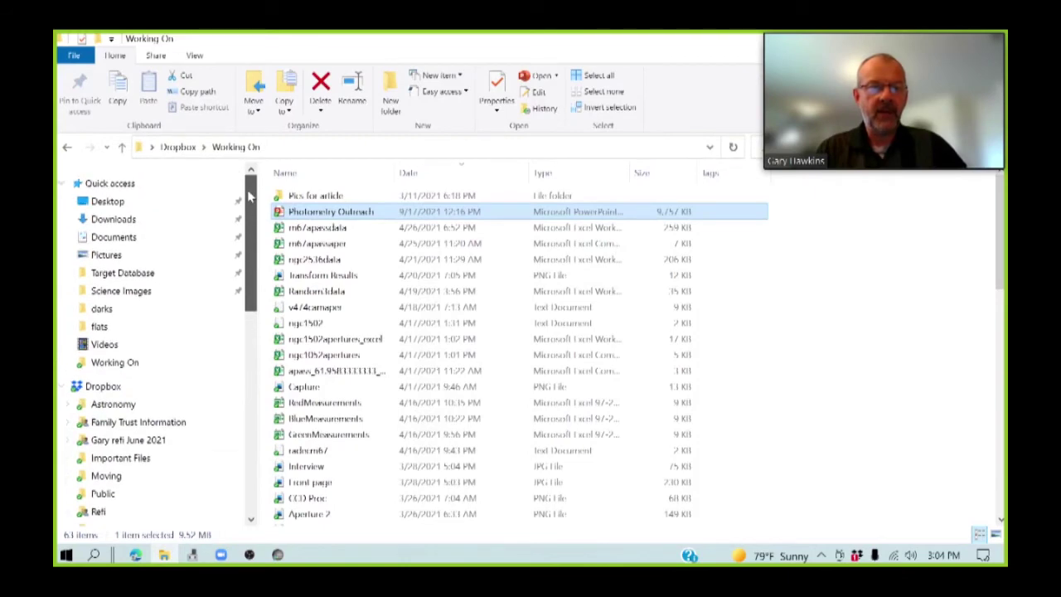
{"action": "left_click", "coordinate": [146, 208]}
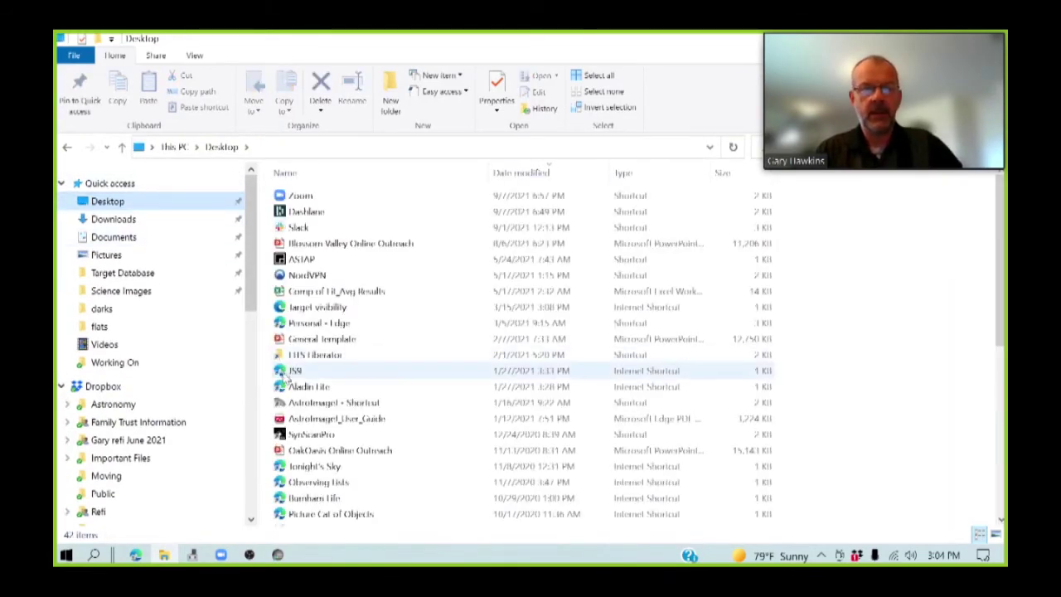
{"action": "scroll", "coordinate": [286, 377], "scroll_direction": "down", "scroll_amount": 7}
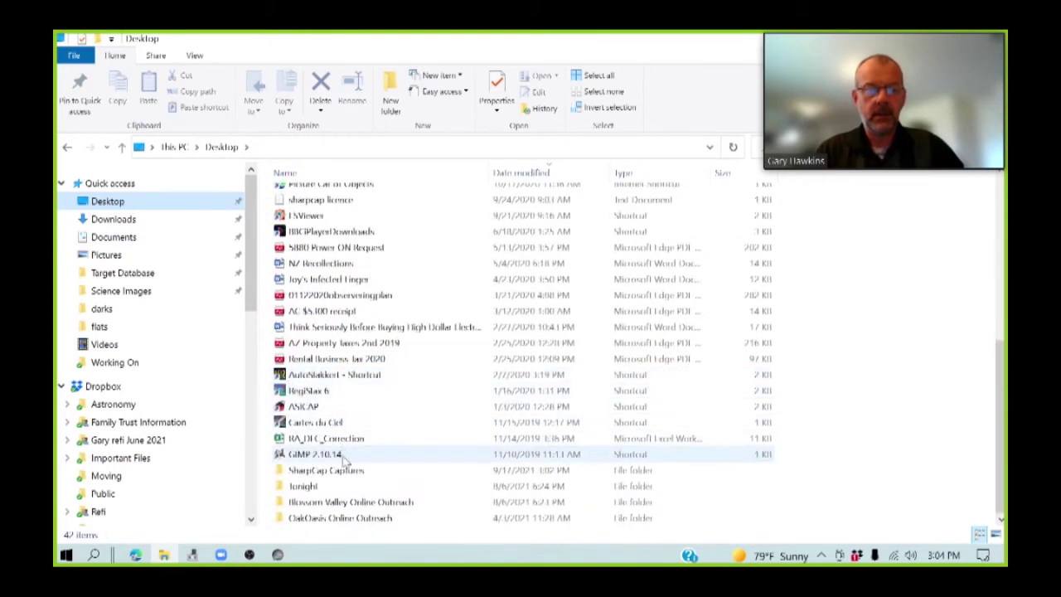
{"action": "double_click", "coordinate": [340, 471]}
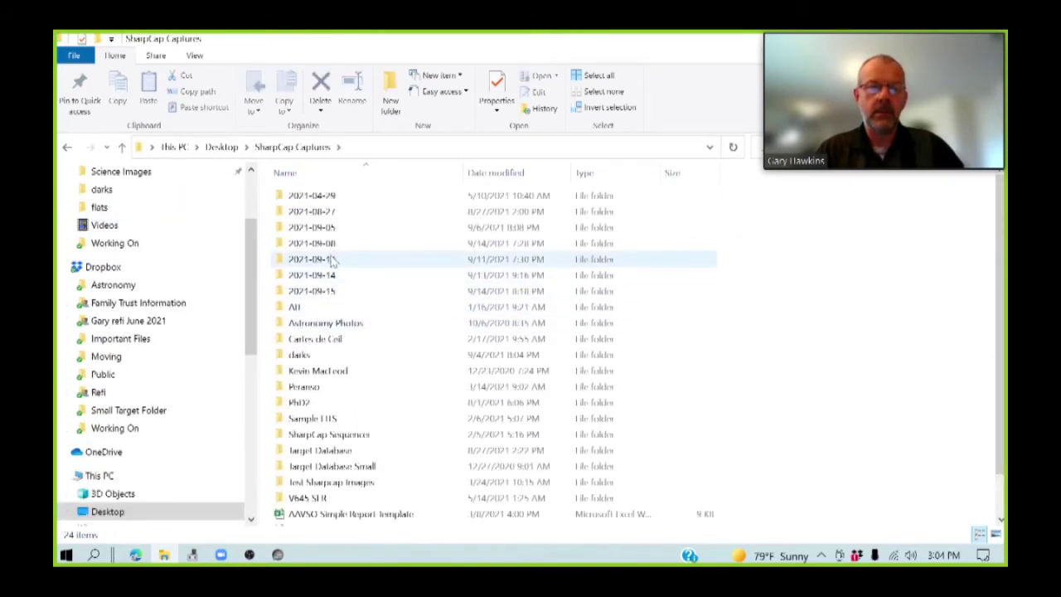
{"action": "double_click", "coordinate": [328, 291]}
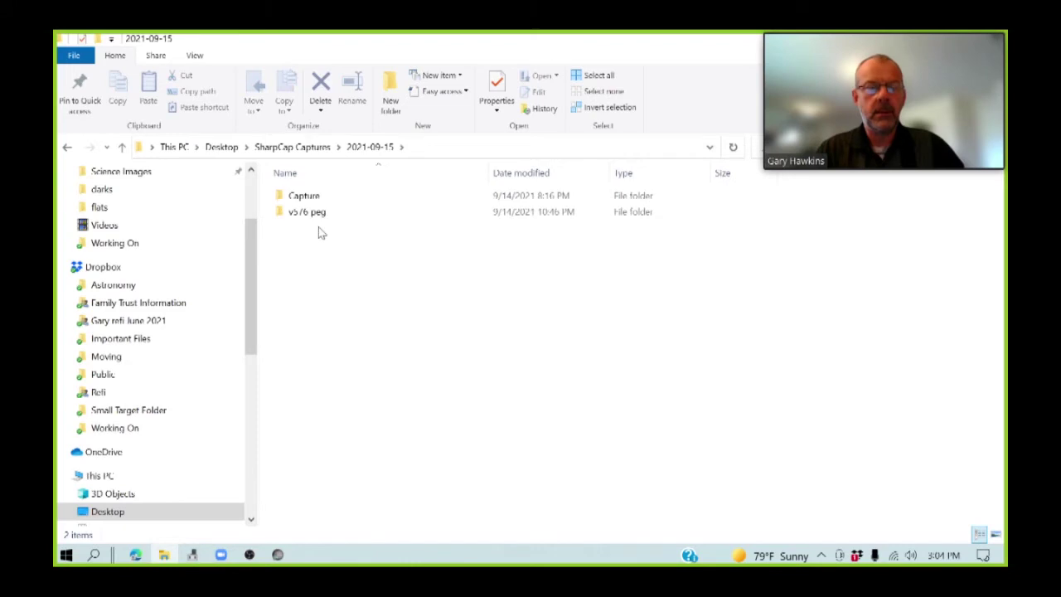
{"action": "double_click", "coordinate": [314, 213]}
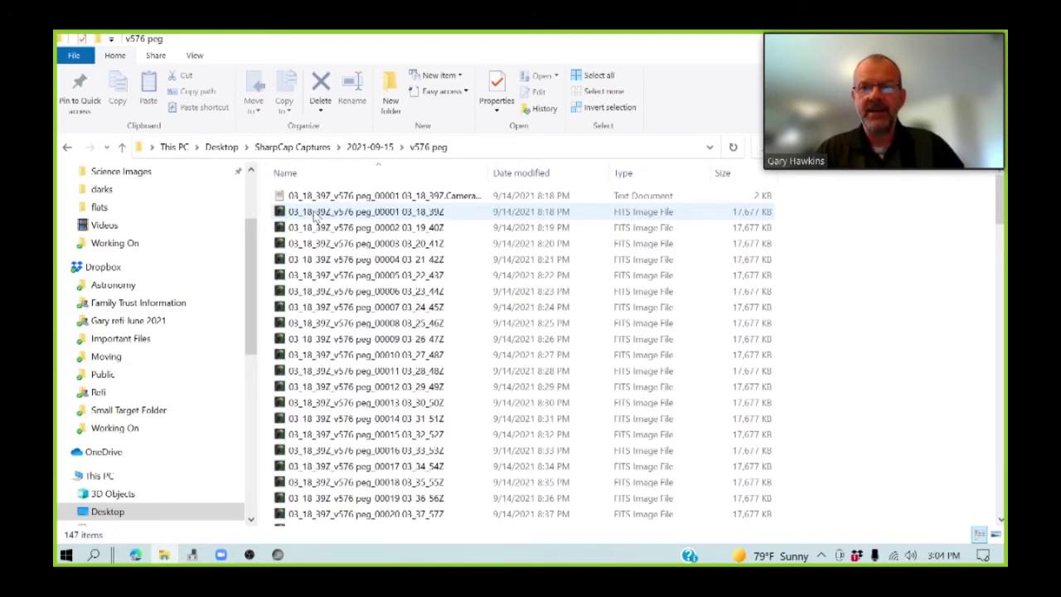
- Create a new folder named 'Science' inside v576 peg
{"action": "right_click", "coordinate": [832, 259]}
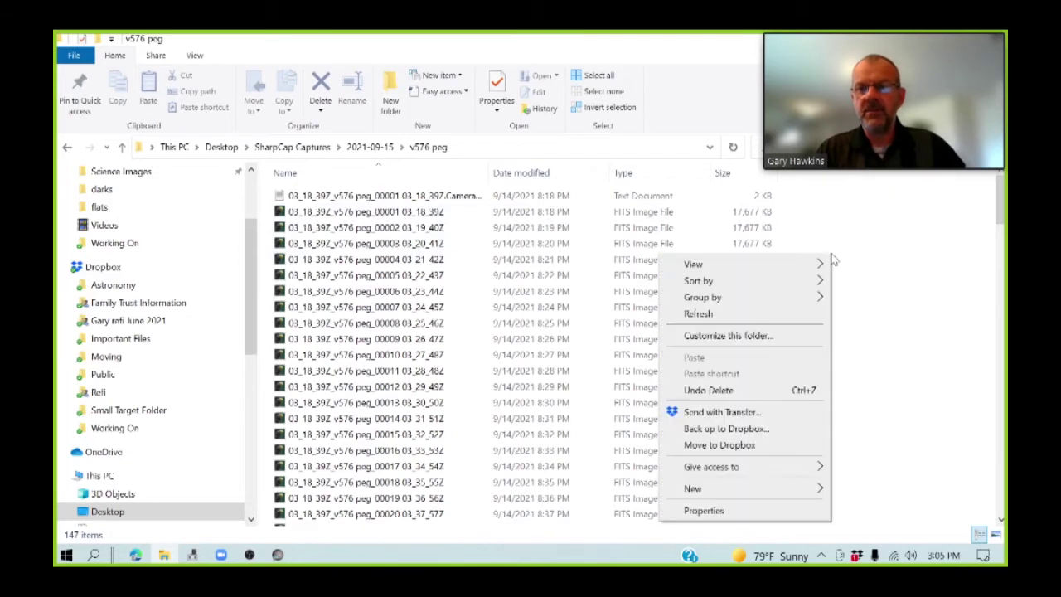
{"action": "mouse_move", "coordinate": [816, 281]}
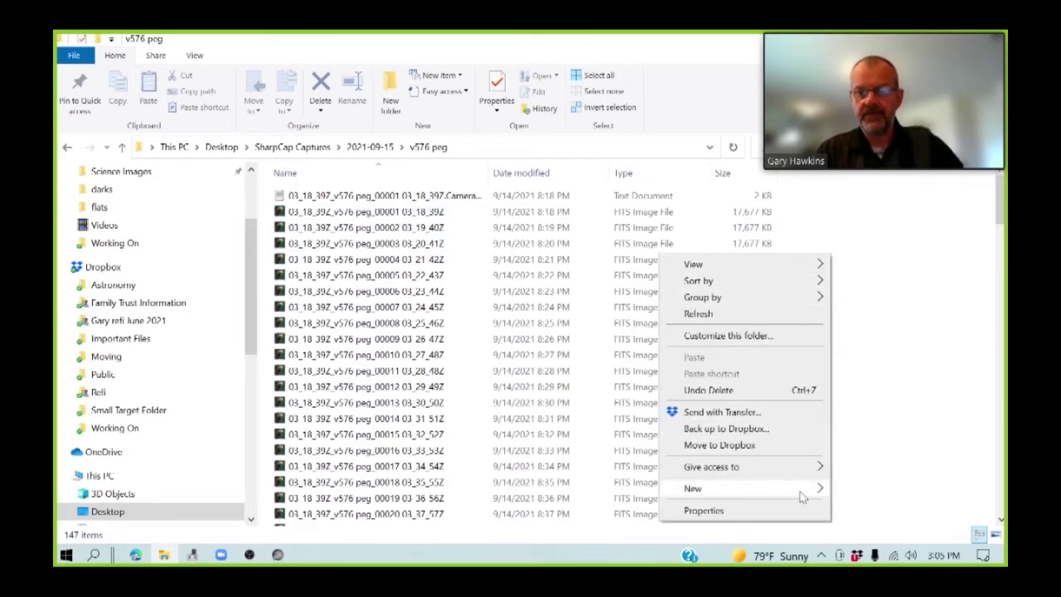
{"action": "mouse_move", "coordinate": [802, 496]}
{"action": "left_click", "coordinate": [496, 303]}
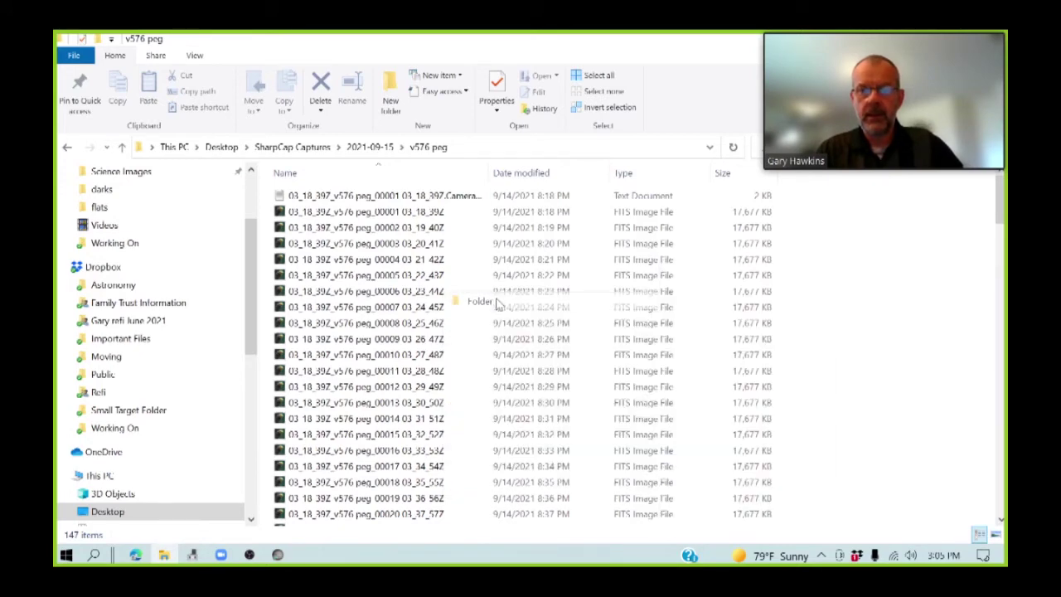
{"action": "type", "text": "Science"}
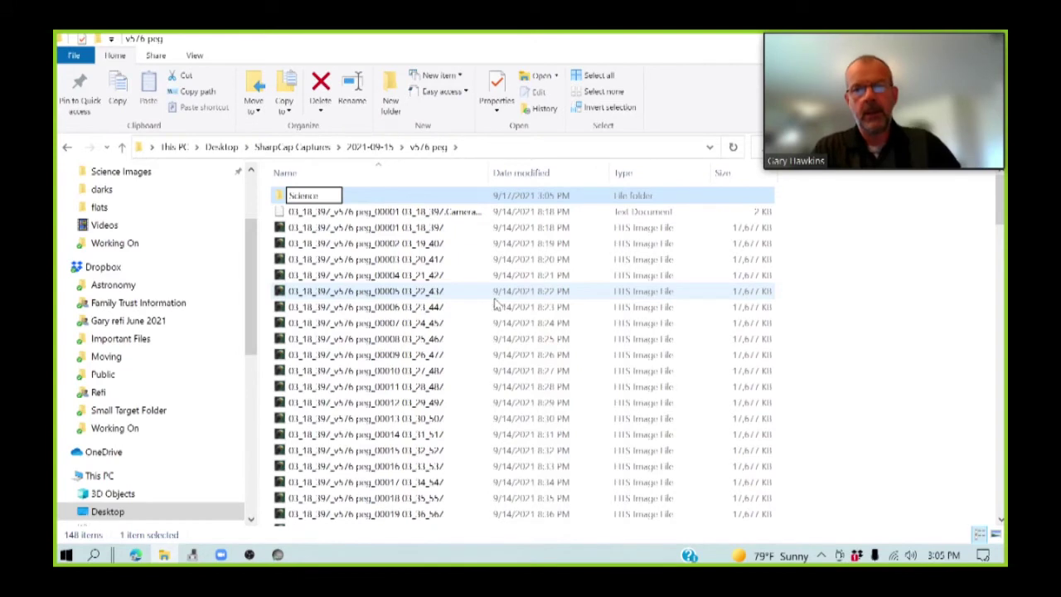
- Add two more new folders, 'Quar' and 'All Processing'
{"action": "right_click", "coordinate": [825, 255]}
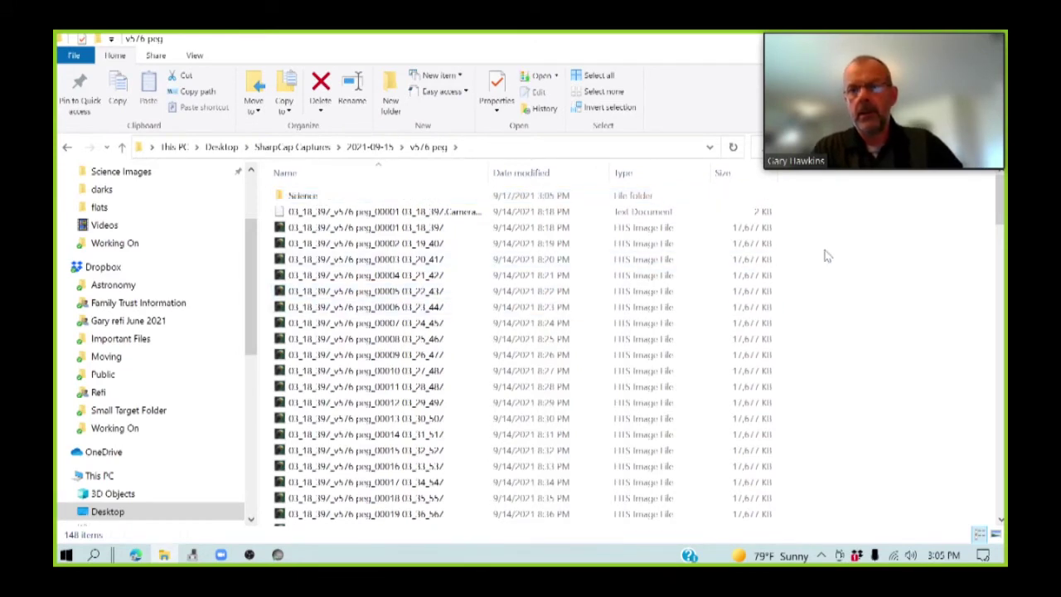
{"action": "mouse_move", "coordinate": [766, 483]}
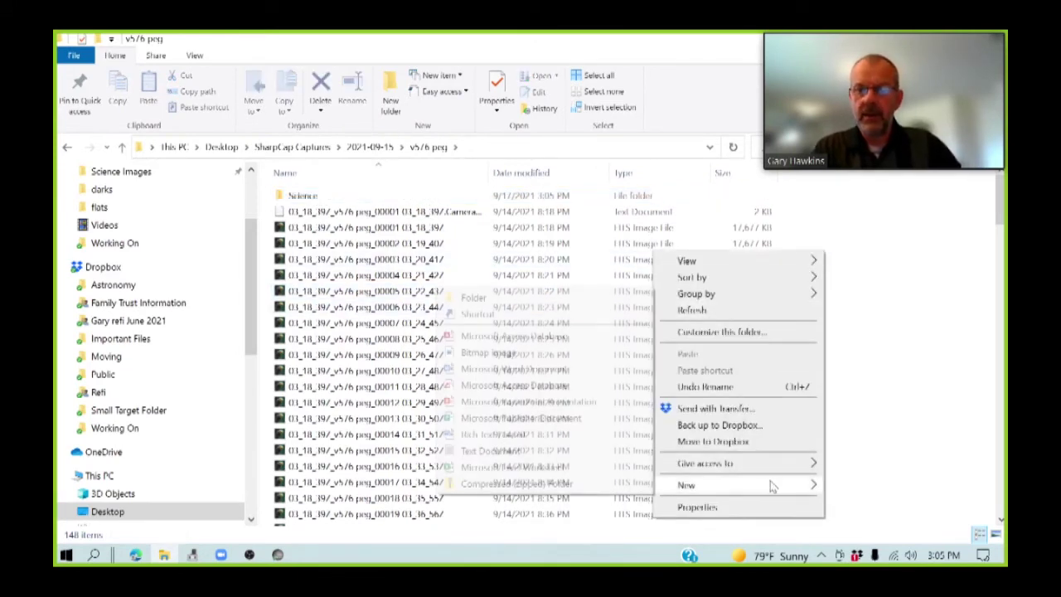
{"action": "left_click", "coordinate": [496, 298]}
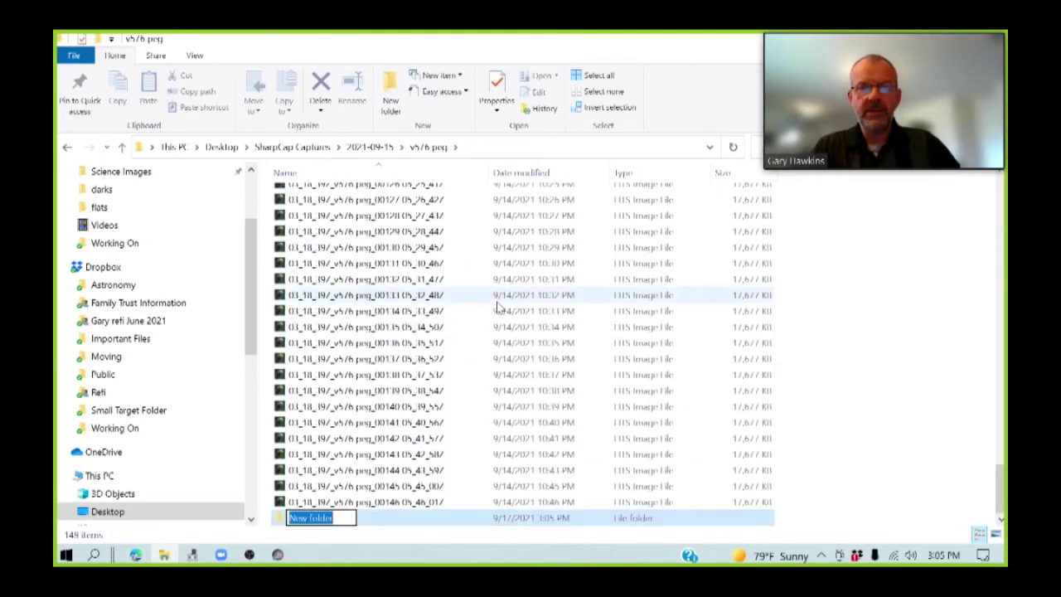
{"action": "type", "text": "C"}
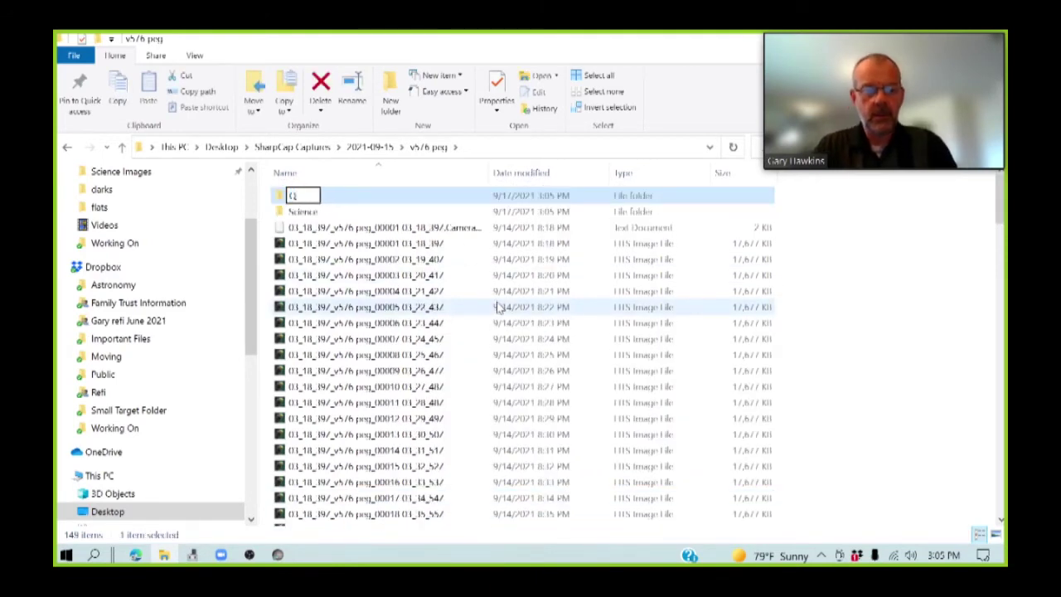
{"action": "type", "text": "ali"}
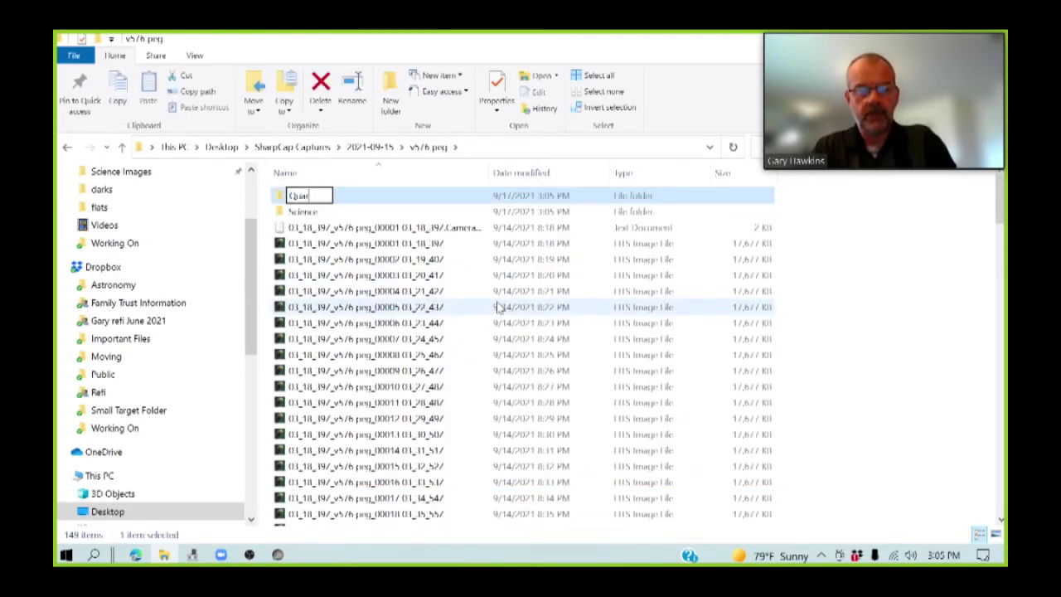
{"action": "right_click", "coordinate": [855, 305]}
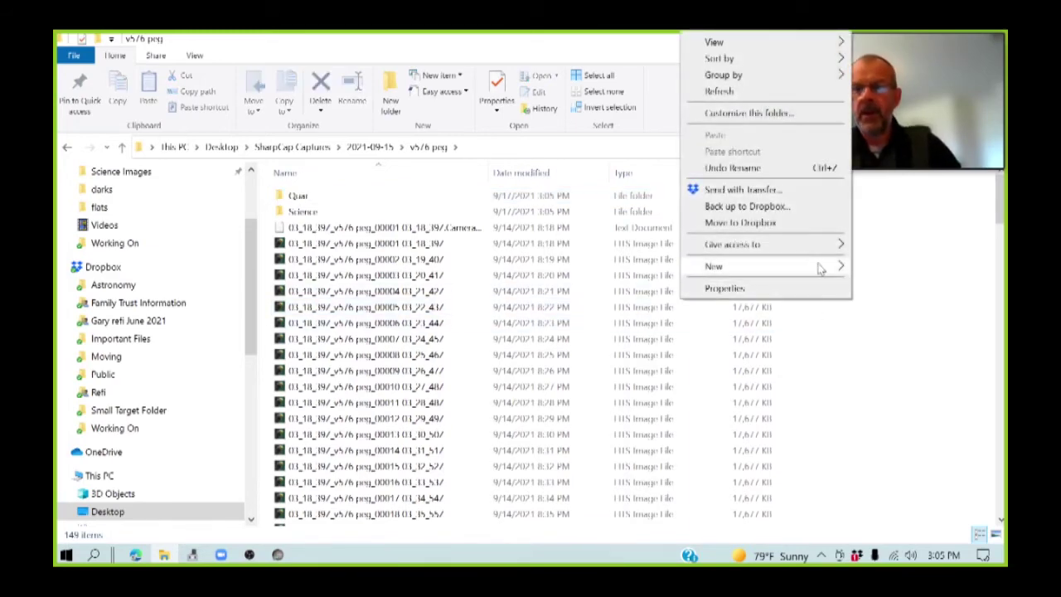
{"action": "mouse_move", "coordinate": [852, 267]}
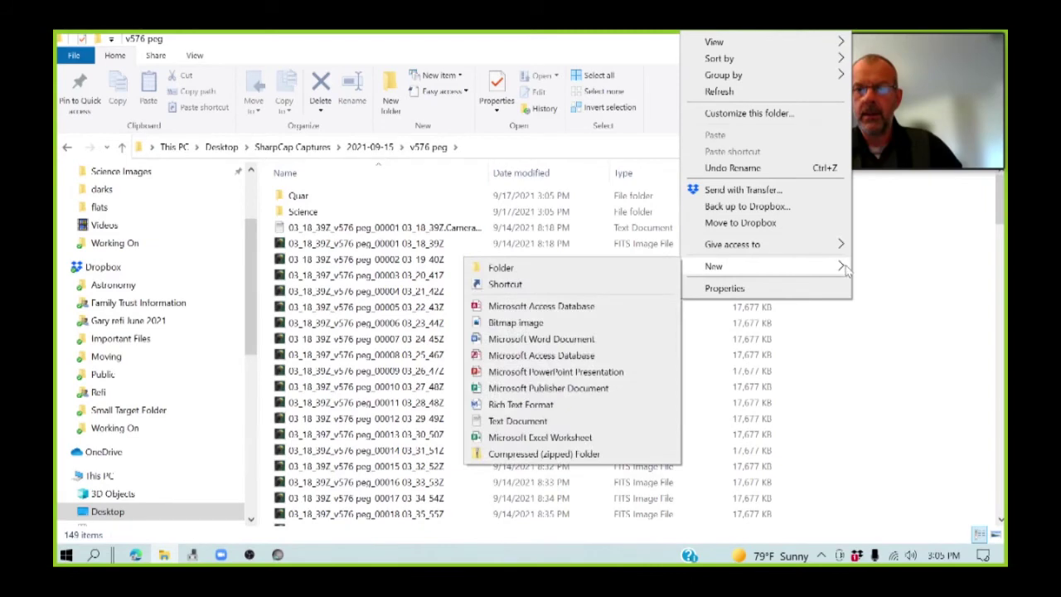
{"action": "left_click", "coordinate": [632, 271]}
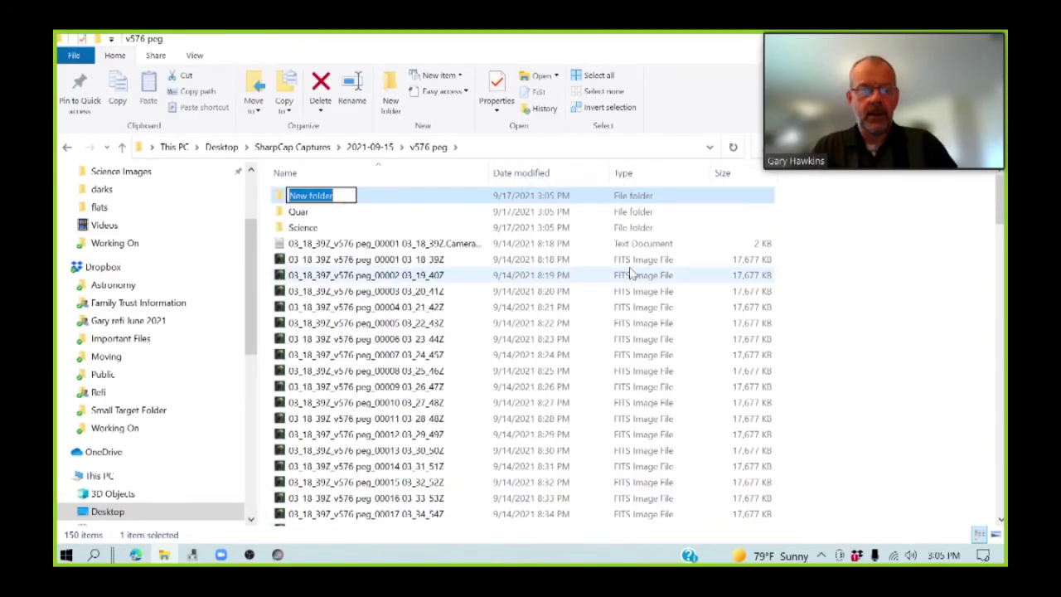
{"action": "type", "text": "All"}
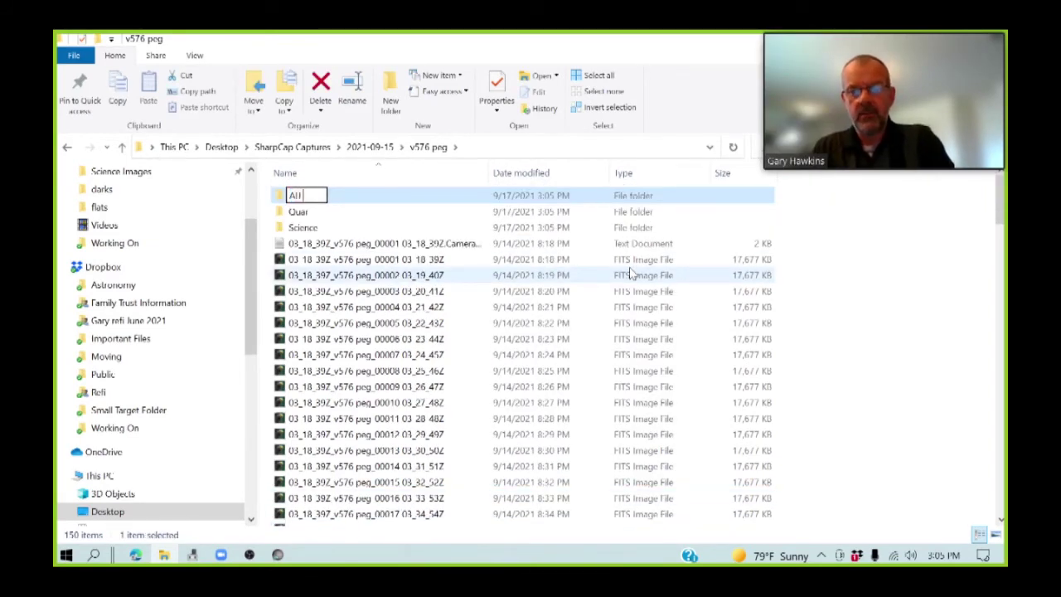
{"action": "type", "text": " Processing"}
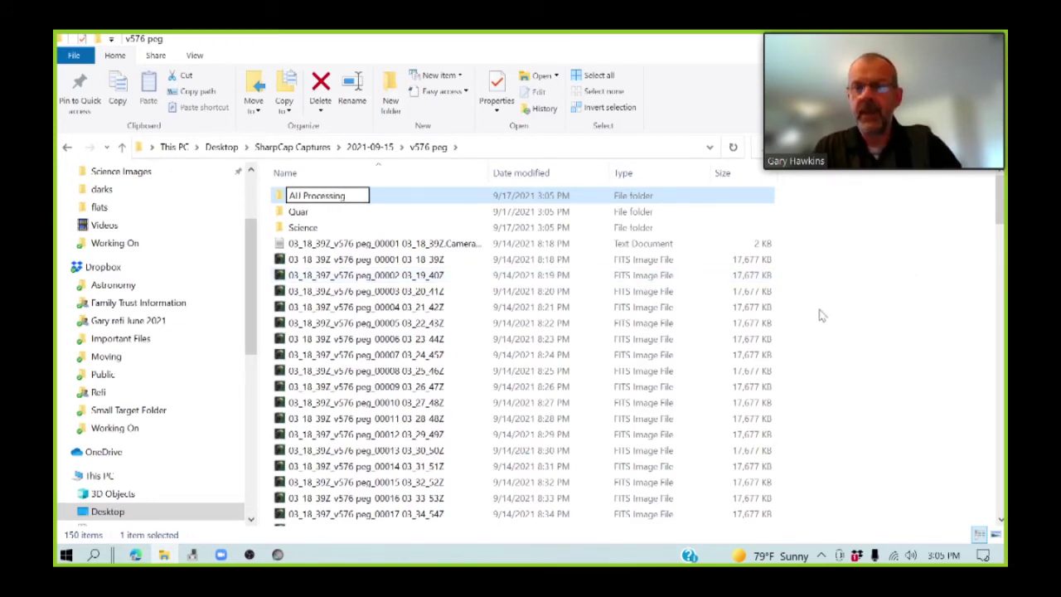
- Select the FITS frames from the first image down to 00146 using Shift+Down
{"action": "left_click", "coordinate": [356, 264]}
{"action": "key", "text": "shift+Down"}
{"action": "key", "text": "shift+Down"}
{"action": "key", "text": "shift+Down"}
{"action": "key", "text": "shift+Down"}
{"action": "key", "text": "shift+Down"}
{"action": "key", "text": "shift+Down"}
{"action": "key", "text": "shift+Down"}
{"action": "key", "text": "shift+Down"}
{"action": "key", "text": "shift+Down"}
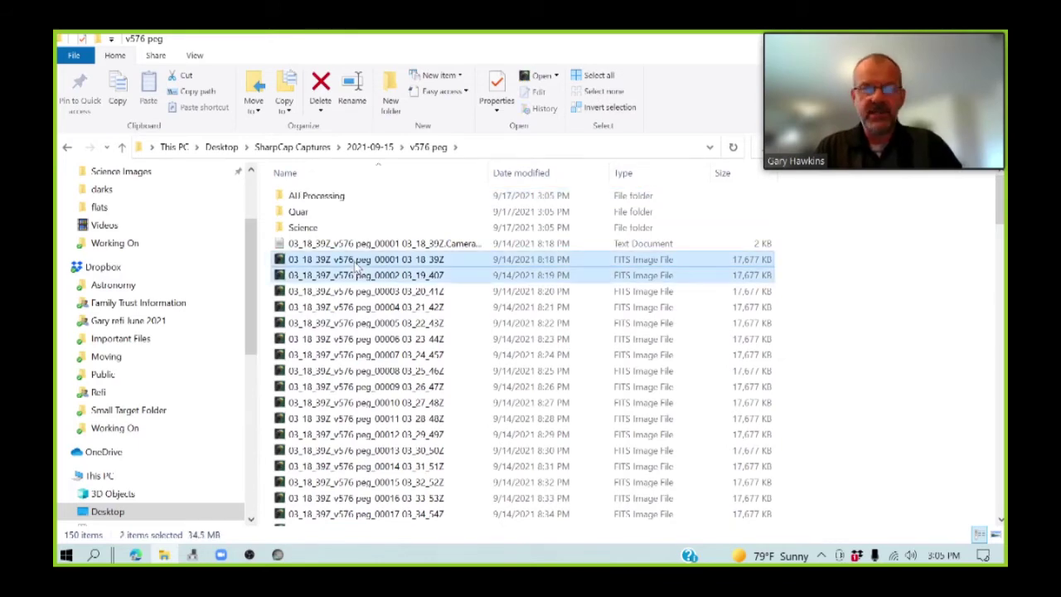
{"action": "key", "text": "shift+Down"}
{"action": "key", "text": "shift+Down"}
{"action": "key", "text": "shift+Down"}
{"action": "key", "text": "shift+Down"}
{"action": "key", "text": "shift+Down"}
{"action": "key", "text": "shift+Down"}
{"action": "key", "text": "shift+Down"}
{"action": "key", "text": "shift+Down"}
{"action": "key", "text": "shift+Down"}
{"action": "key", "text": "shift+Down"}
{"action": "key", "text": "shift+Down"}
{"action": "key", "text": "shift+Down"}
{"action": "key", "text": "shift+Down"}
{"action": "key", "text": "shift+Down"}
{"action": "key", "text": "shift+Down"}
{"action": "key", "text": "shift+Down"}
{"action": "key", "text": "shift+Down"}
{"action": "key", "text": "shift+Down"}
{"action": "key", "text": "shift+Down"}
{"action": "key", "text": "shift+Down"}
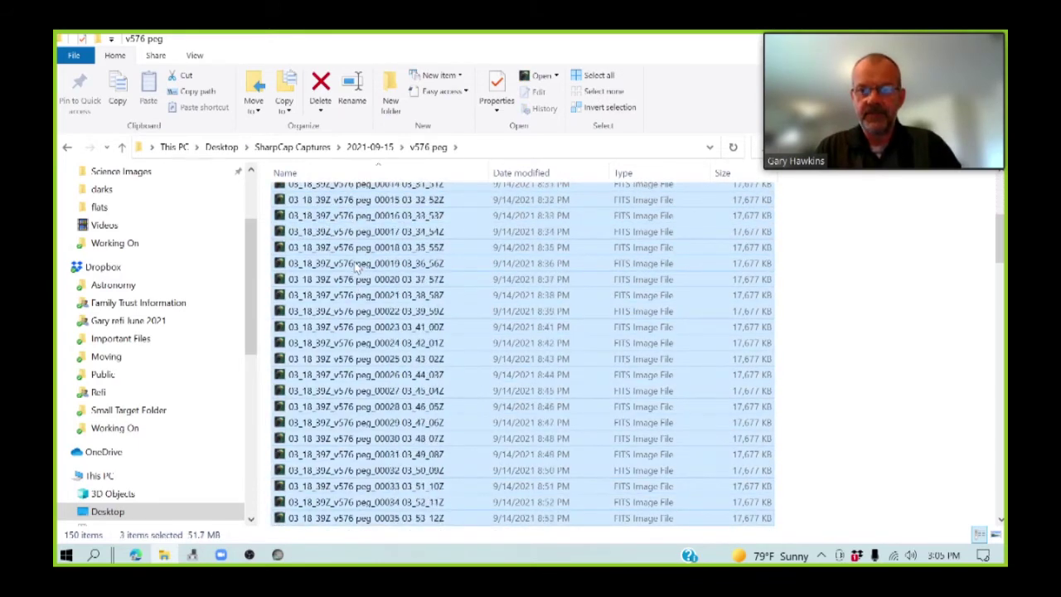
{"action": "key", "text": "shift+Down"}
{"action": "key", "text": "shift+Down"}
{"action": "key", "text": "shift+Down"}
{"action": "key", "text": "shift+Down"}
{"action": "key", "text": "shift+Down"}
{"action": "key", "text": "shift+Down"}
{"action": "key", "text": "shift+Down"}
{"action": "key", "text": "shift+Down"}
{"action": "key", "text": "shift+Down"}
{"action": "key", "text": "shift+Down"}
{"action": "key", "text": "shift+Down"}
{"action": "key", "text": "shift+Down"}
{"action": "key", "text": "shift+Down"}
{"action": "key", "text": "shift+Down"}
{"action": "key", "text": "shift+Down"}
{"action": "key", "text": "shift+Down"}
{"action": "key", "text": "shift+Down"}
{"action": "key", "text": "shift+Down"}
{"action": "key", "text": "shift+Down"}
{"action": "key", "text": "shift+Down"}
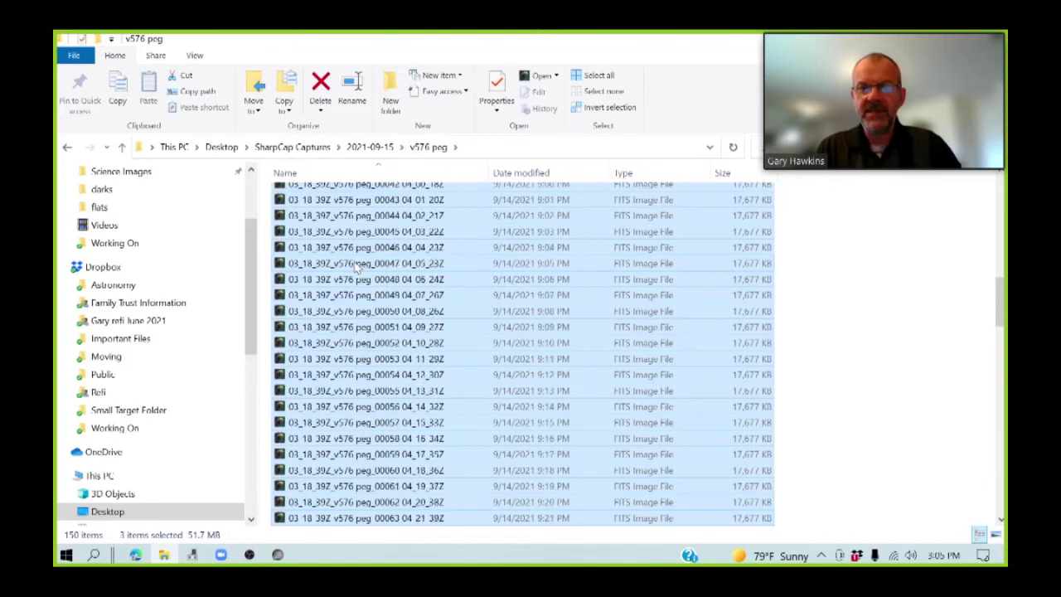
{"action": "key", "text": "shift+Down"}
{"action": "key", "text": "shift+Down"}
{"action": "key", "text": "shift+Down"}
{"action": "key", "text": "shift+Down"}
{"action": "key", "text": "shift+Down"}
{"action": "key", "text": "shift+Down"}
{"action": "key", "text": "shift+Down"}
{"action": "key", "text": "shift+Down"}
{"action": "key", "text": "shift+Down"}
{"action": "key", "text": "shift+Down"}
{"action": "key", "text": "shift+Down"}
{"action": "key", "text": "shift+Down"}
{"action": "key", "text": "shift+Down"}
{"action": "key", "text": "shift+Down"}
{"action": "key", "text": "shift+Down"}
{"action": "key", "text": "shift+Down"}
{"action": "key", "text": "shift+Down"}
{"action": "key", "text": "shift+Down"}
{"action": "key", "text": "shift+Down"}
{"action": "key", "text": "shift+Down"}
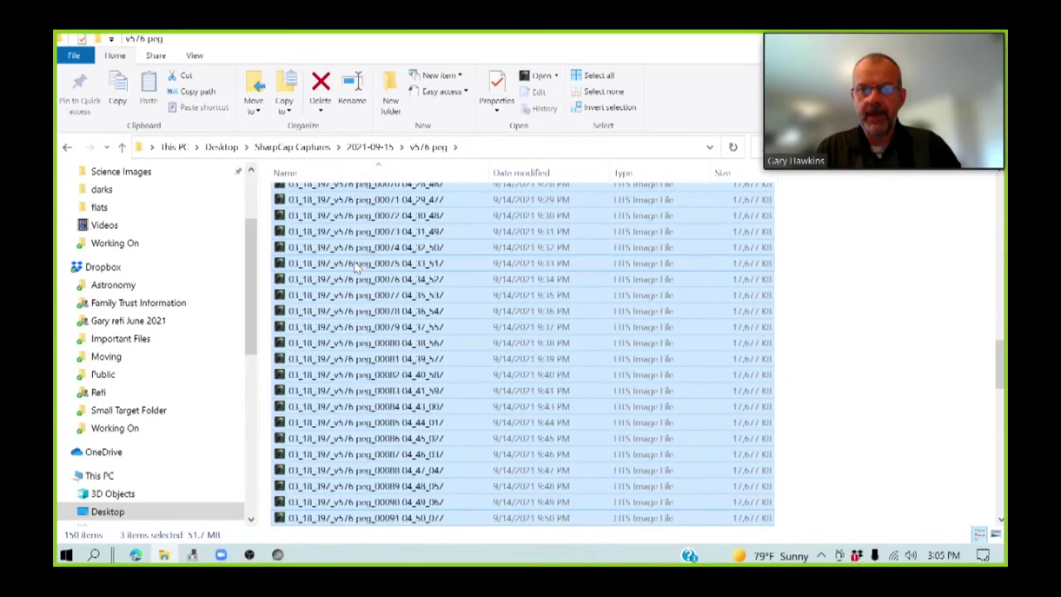
{"action": "key", "text": "shift+Down"}
{"action": "key", "text": "shift+Down"}
{"action": "key", "text": "shift+Down"}
{"action": "key", "text": "shift+Down"}
{"action": "key", "text": "shift+Down"}
{"action": "key", "text": "shift+Down"}
{"action": "key", "text": "shift+Down"}
{"action": "key", "text": "shift+Down"}
{"action": "key", "text": "shift+Down"}
{"action": "key", "text": "shift+Down"}
{"action": "key", "text": "shift+Down"}
{"action": "key", "text": "shift+Down"}
{"action": "key", "text": "shift+Down"}
{"action": "key", "text": "shift+Down"}
{"action": "key", "text": "shift+Down"}
{"action": "key", "text": "shift+Down"}
{"action": "key", "text": "shift+Down"}
{"action": "key", "text": "shift+Down"}
{"action": "key", "text": "shift+Down"}
{"action": "key", "text": "shift+Down"}
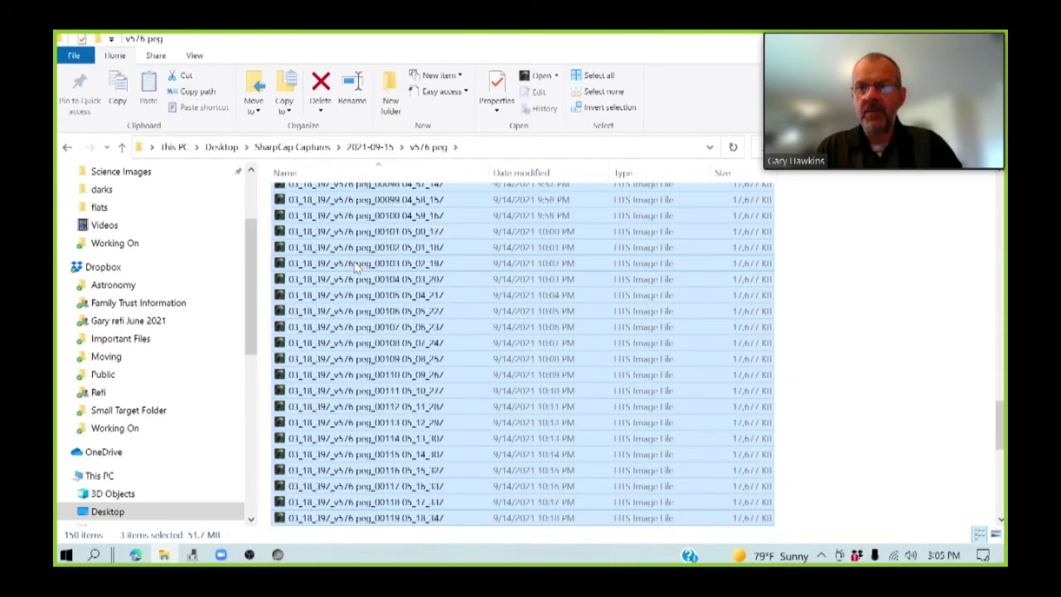
{"action": "key", "text": "shift+Down"}
{"action": "key", "text": "shift+Down"}
{"action": "key", "text": "shift+Down"}
{"action": "key", "text": "shift+Down"}
{"action": "key", "text": "shift+Down"}
{"action": "key", "text": "shift+Down"}
{"action": "key", "text": "shift+Down"}
{"action": "key", "text": "shift+Down"}
{"action": "key", "text": "shift+Down"}
{"action": "key", "text": "shift+Down"}
{"action": "key", "text": "shift+Down"}
{"action": "key", "text": "shift+Down"}
{"action": "key", "text": "shift+Down"}
{"action": "key", "text": "shift+Down"}
{"action": "key", "text": "shift+Down"}
{"action": "key", "text": "shift+Down"}
{"action": "key", "text": "shift+Down"}
{"action": "key", "text": "shift+Down"}
{"action": "key", "text": "shift+Down"}
{"action": "key", "text": "shift+Down"}
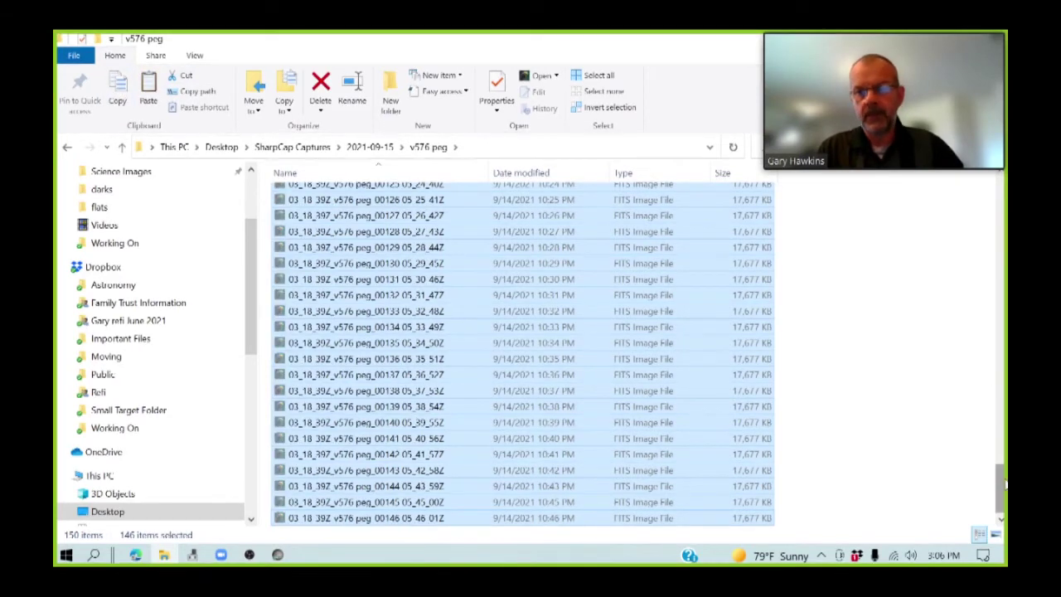
{"action": "left_click_drag", "start_coordinate": [1000, 485], "coordinate": [1001, 198]}
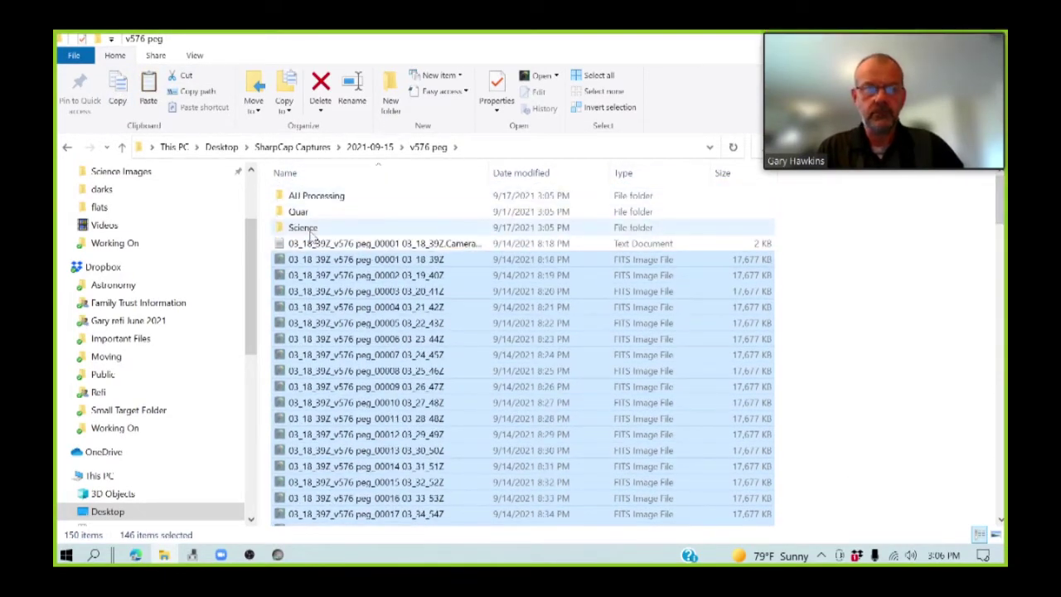
- Put the FITS frames into Science, open the All Processing folder, then return to SharpCap's prompt
{"action": "double_click", "coordinate": [303, 228]}
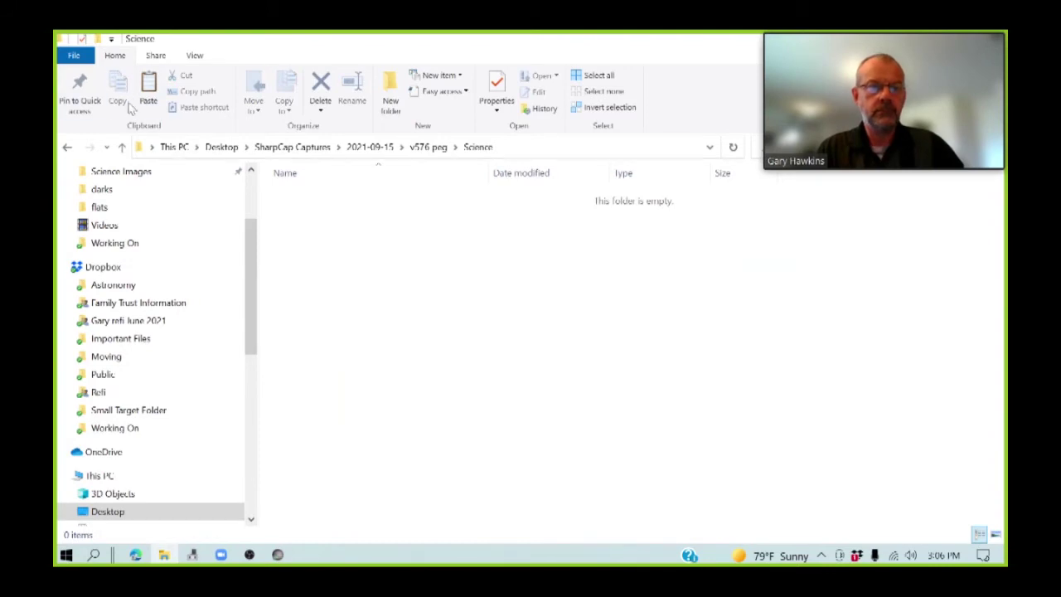
{"action": "left_click", "coordinate": [151, 101]}
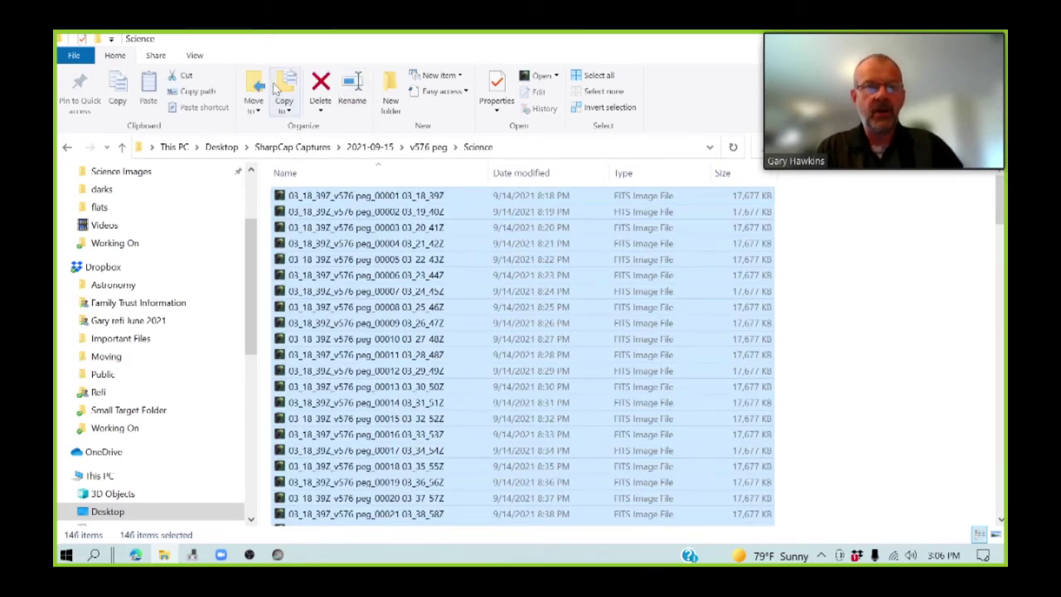
{"action": "left_click", "coordinate": [431, 147]}
{"action": "double_click", "coordinate": [316, 196]}
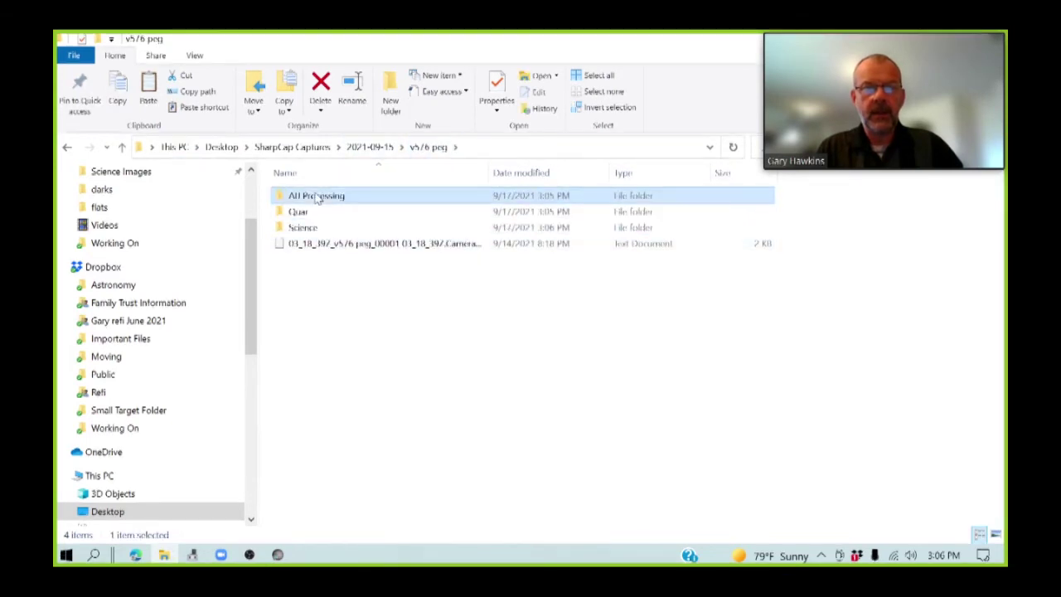
{"action": "right_click", "coordinate": [338, 260]}
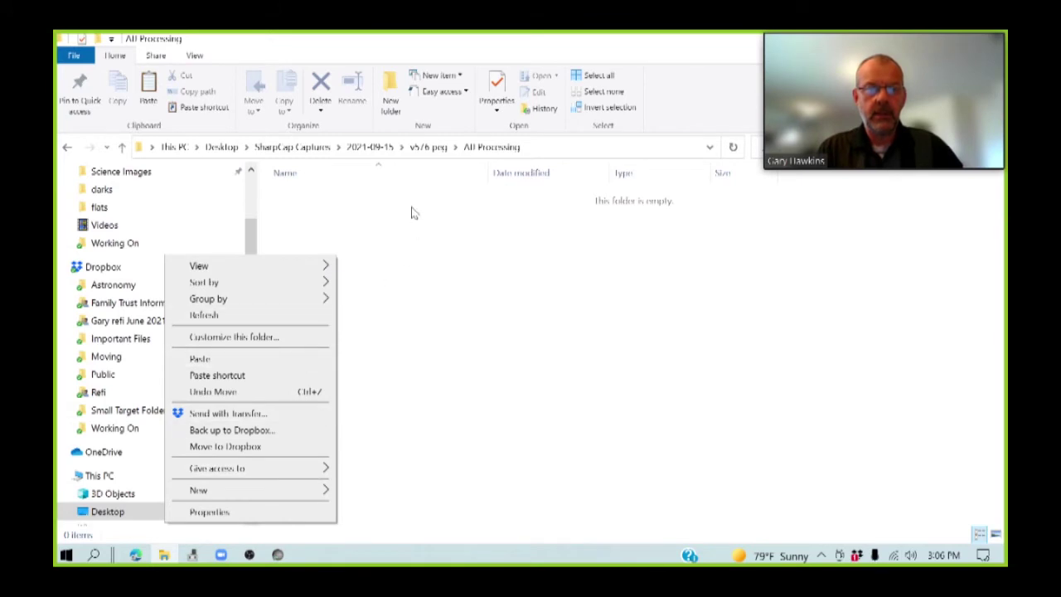
{"action": "left_click", "coordinate": [365, 205]}
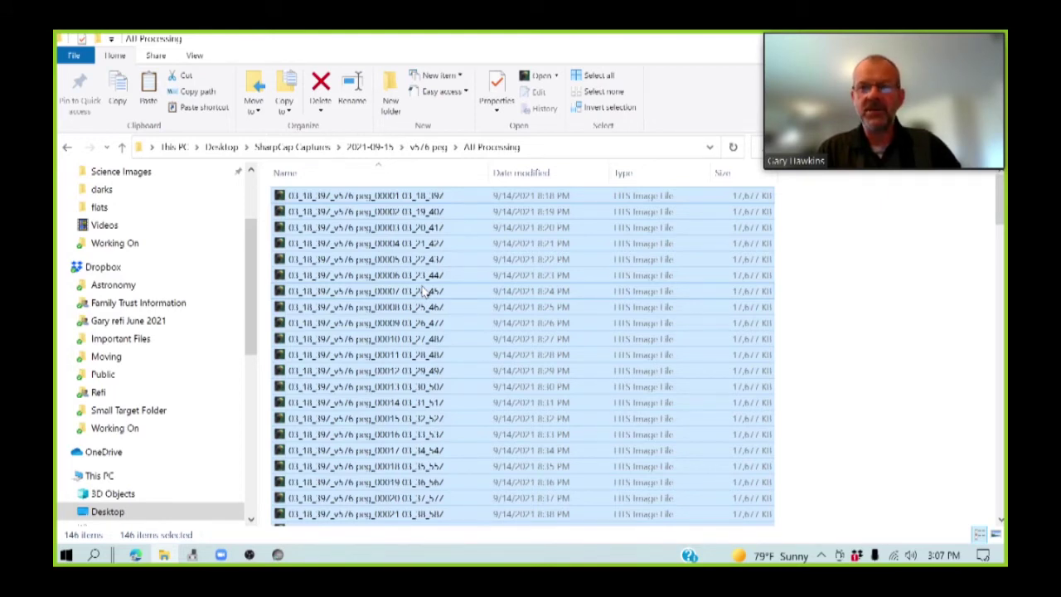
{"action": "left_click", "coordinate": [277, 554]}
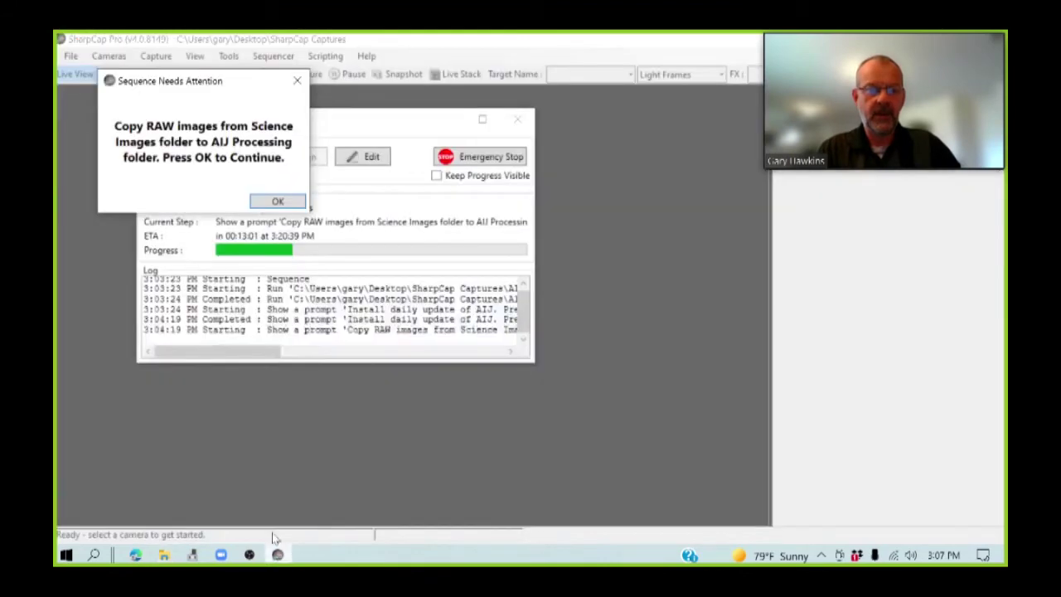
- Confirm the 'Copy RAW images' and 'Inspect Images with AIJ' sequence prompts
{"action": "left_click", "coordinate": [269, 202]}
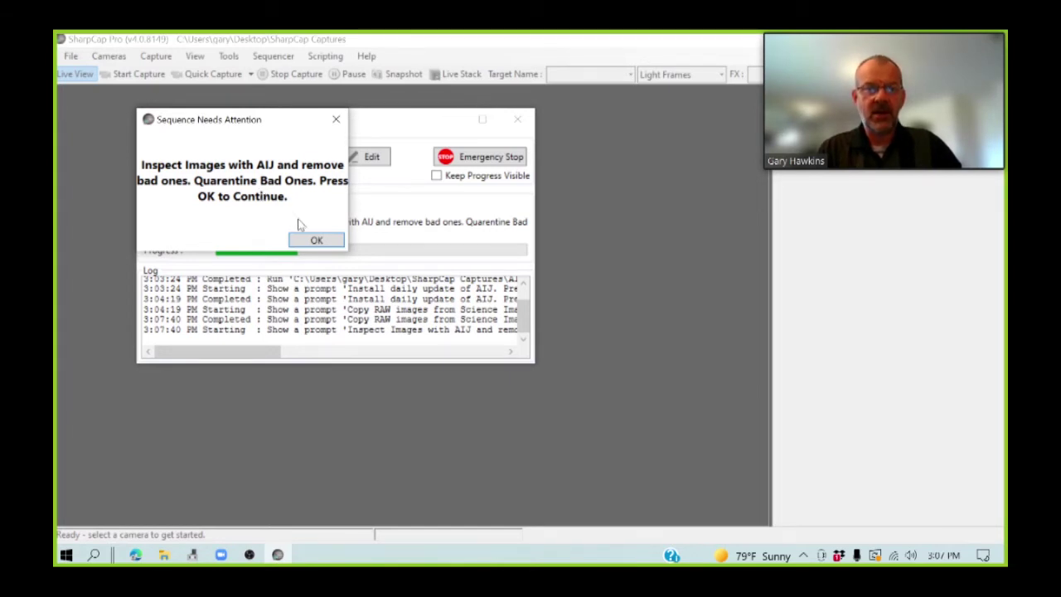
{"action": "left_click", "coordinate": [314, 240]}
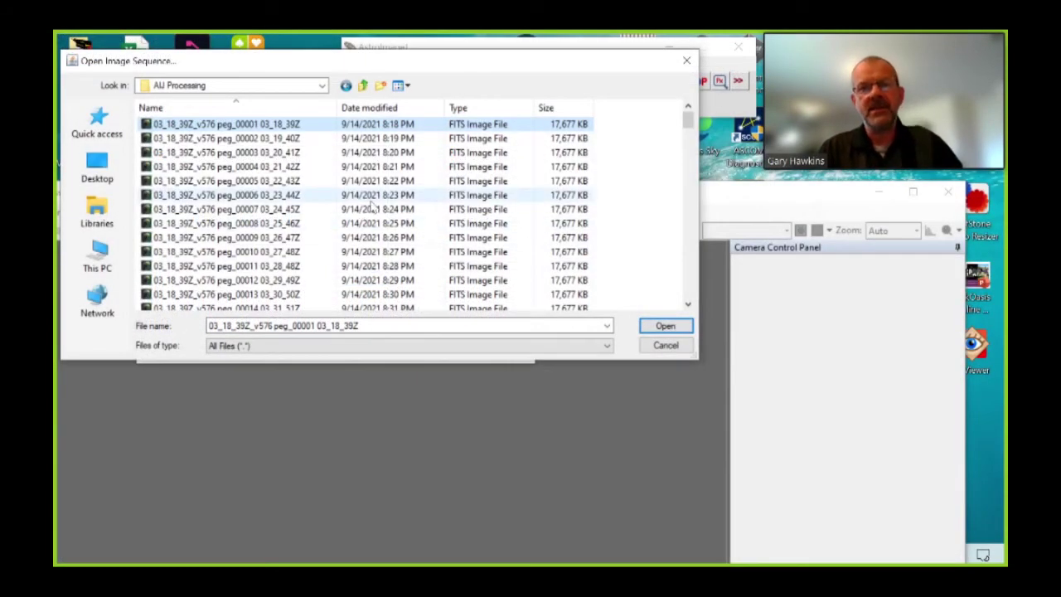
- Open the AIJ Processing sequence from its first FITS file as a 146-image virtual stack
{"action": "key", "text": "Down"}
{"action": "key", "text": "Down"}
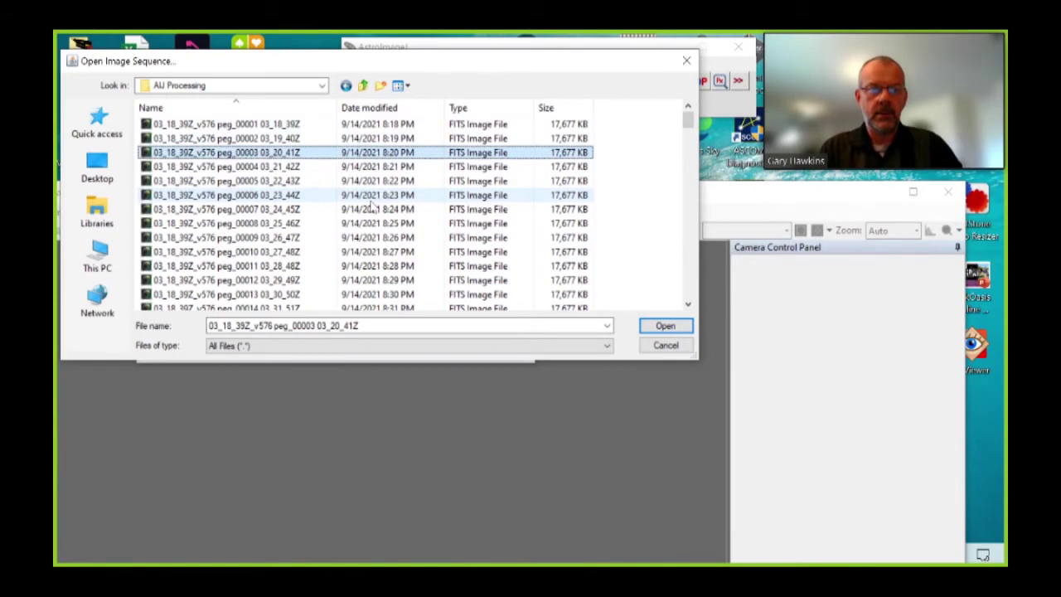
{"action": "key", "text": "Up"}
{"action": "key", "text": "Up"}
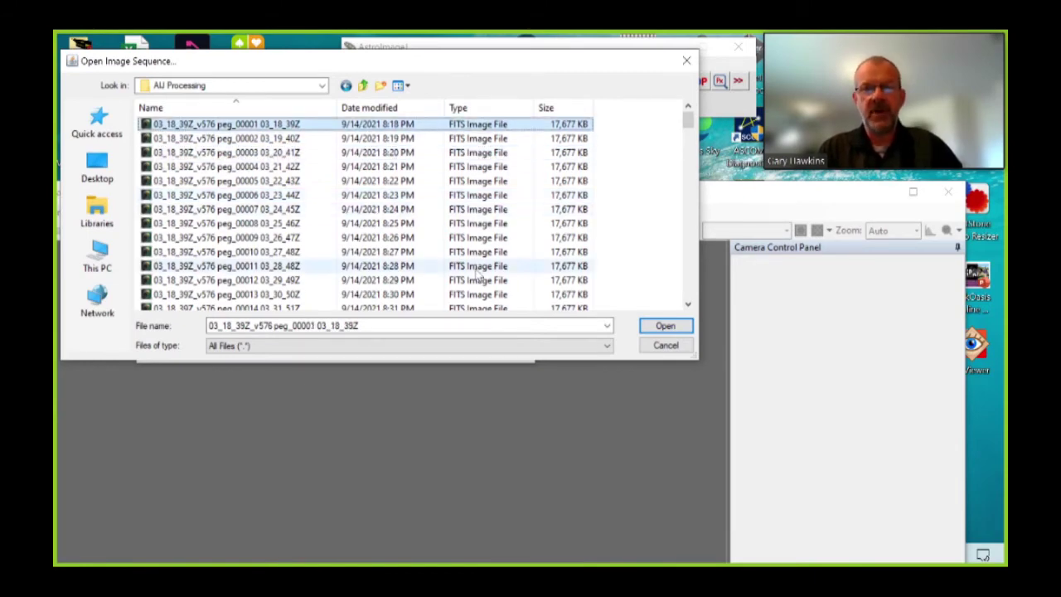
{"action": "left_click", "coordinate": [653, 326]}
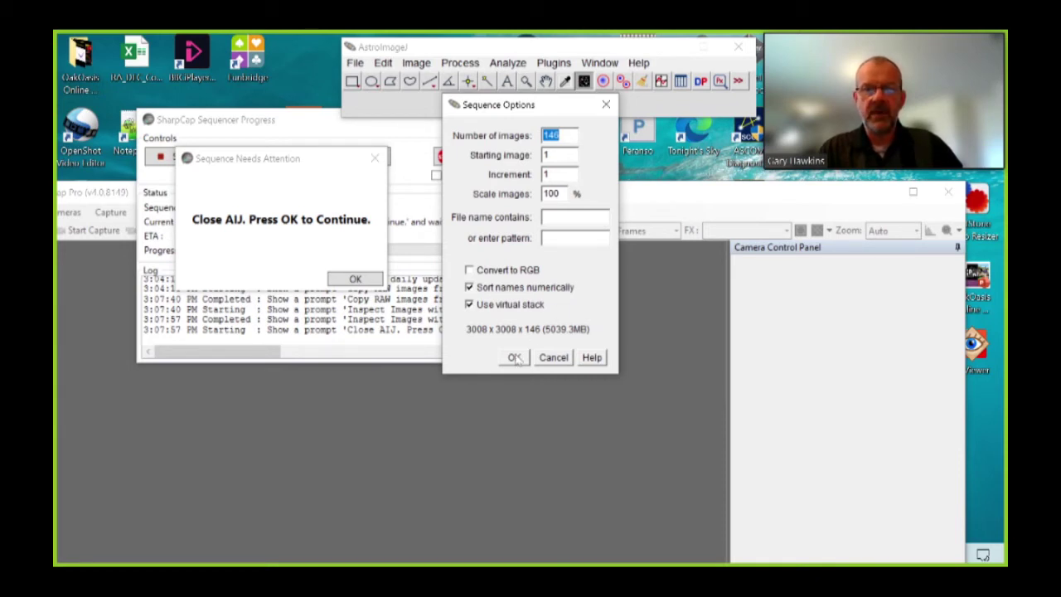
{"action": "left_click", "coordinate": [514, 357]}
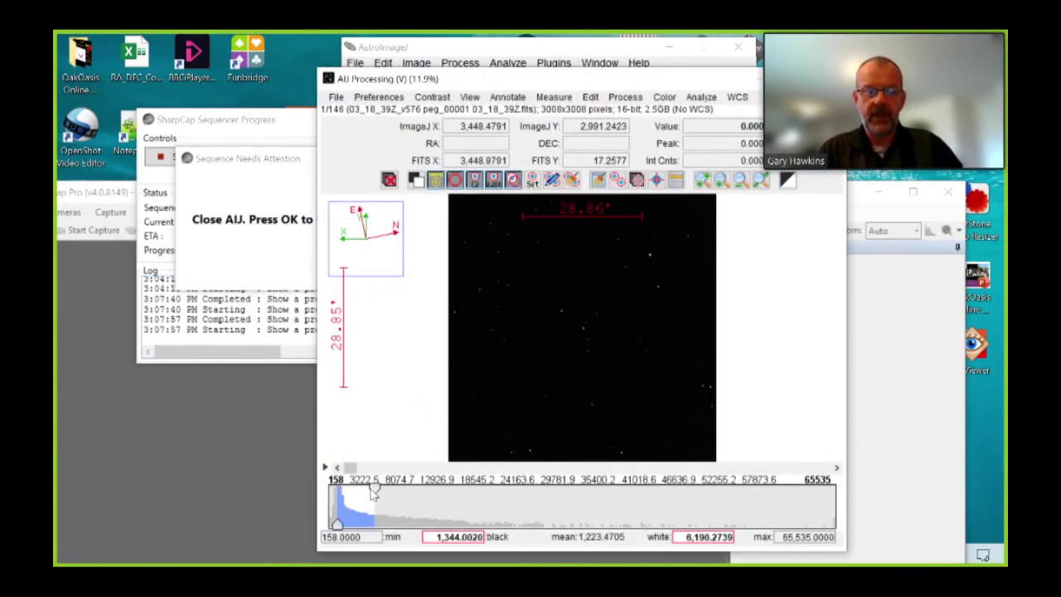
- Lower the display white level and page through all 146 stack frames, returning to frame 1
{"action": "left_click_drag", "start_coordinate": [370, 490], "coordinate": [355, 489]}
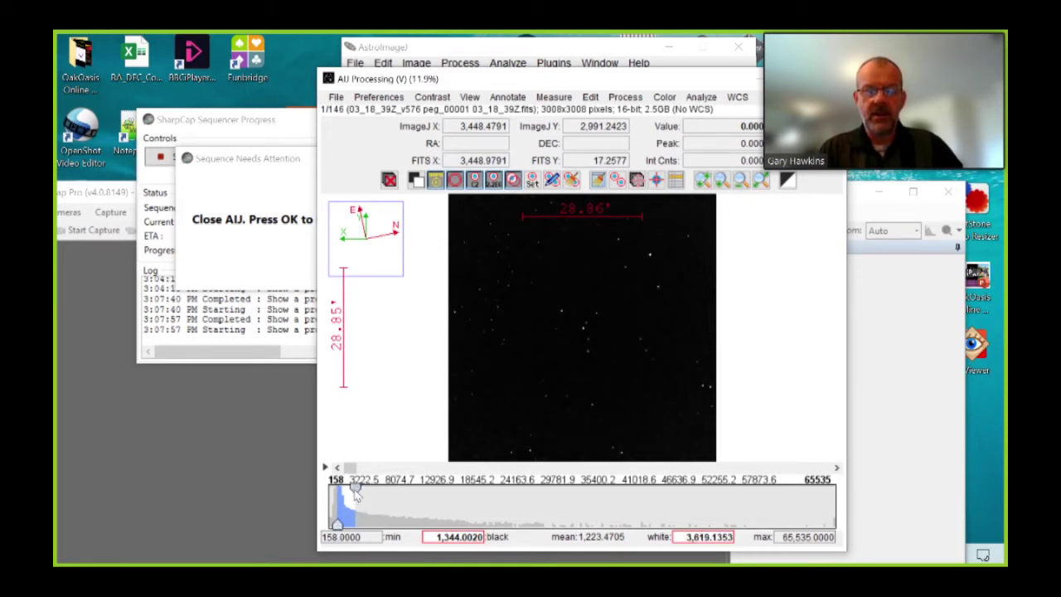
{"action": "mouse_move", "coordinate": [354, 490]}
{"action": "left_mouse_down"}
{"action": "mouse_move", "coordinate": [430, 492]}
{"action": "mouse_move", "coordinate": [354, 491]}
{"action": "left_mouse_up"}
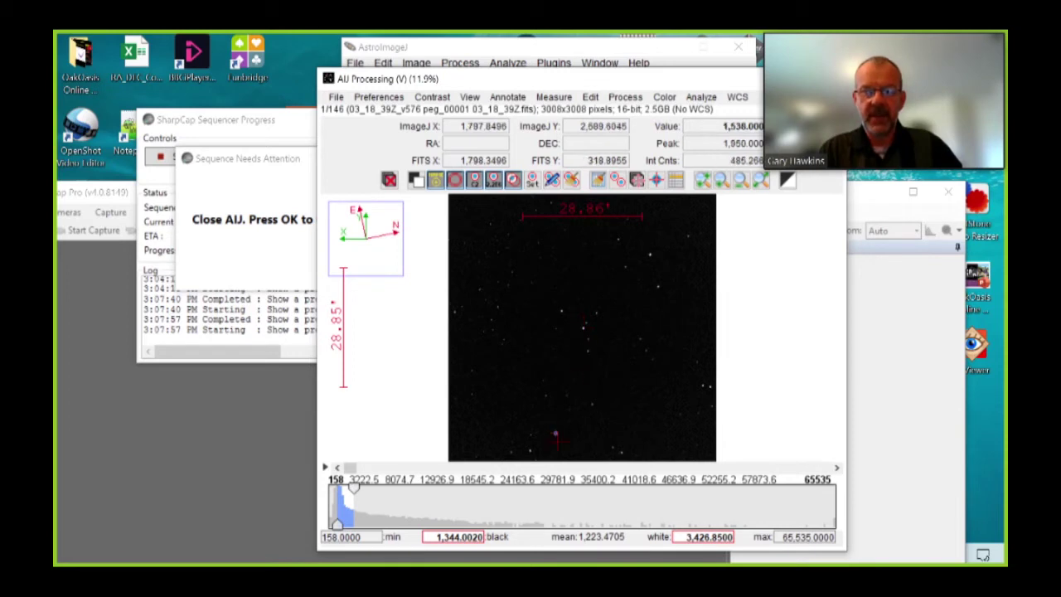
{"action": "left_click_drag", "start_coordinate": [349, 469], "coordinate": [364, 469]}
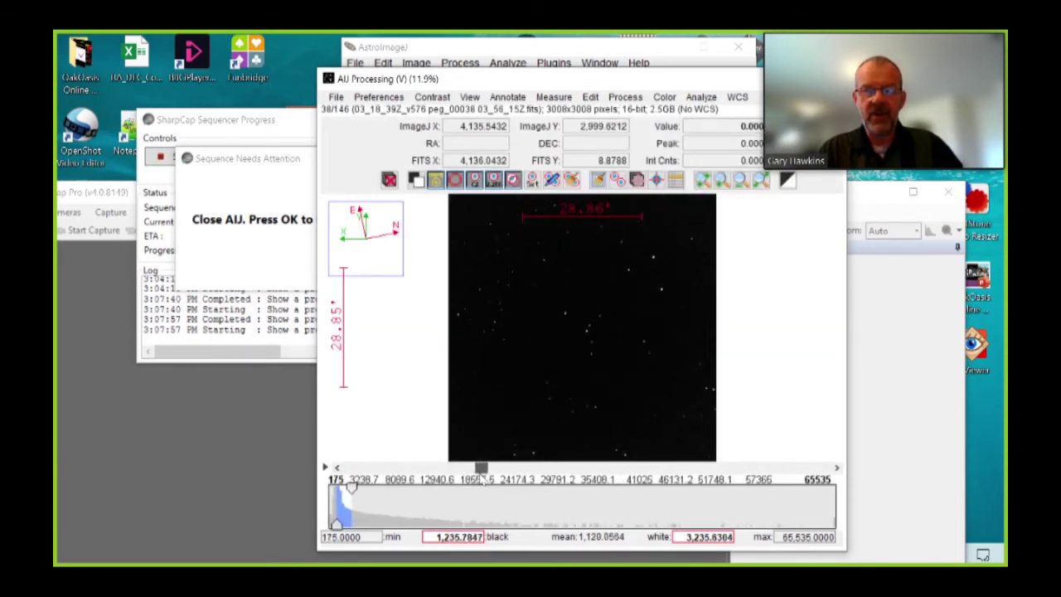
{"action": "left_click_drag", "start_coordinate": [512, 480], "coordinate": [573, 474]}
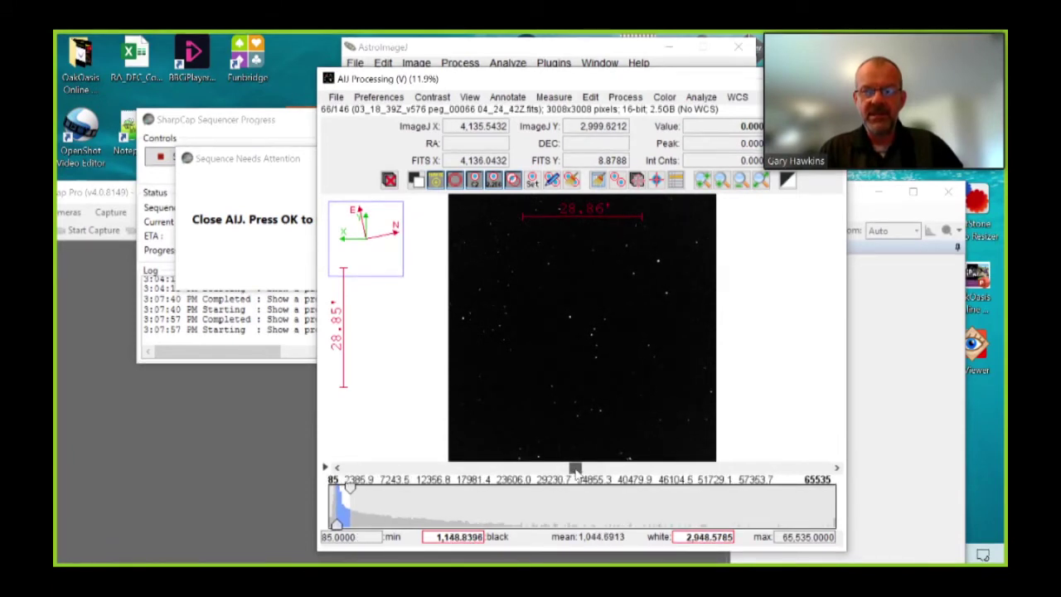
{"action": "left_click_drag", "start_coordinate": [659, 468], "coordinate": [778, 457]}
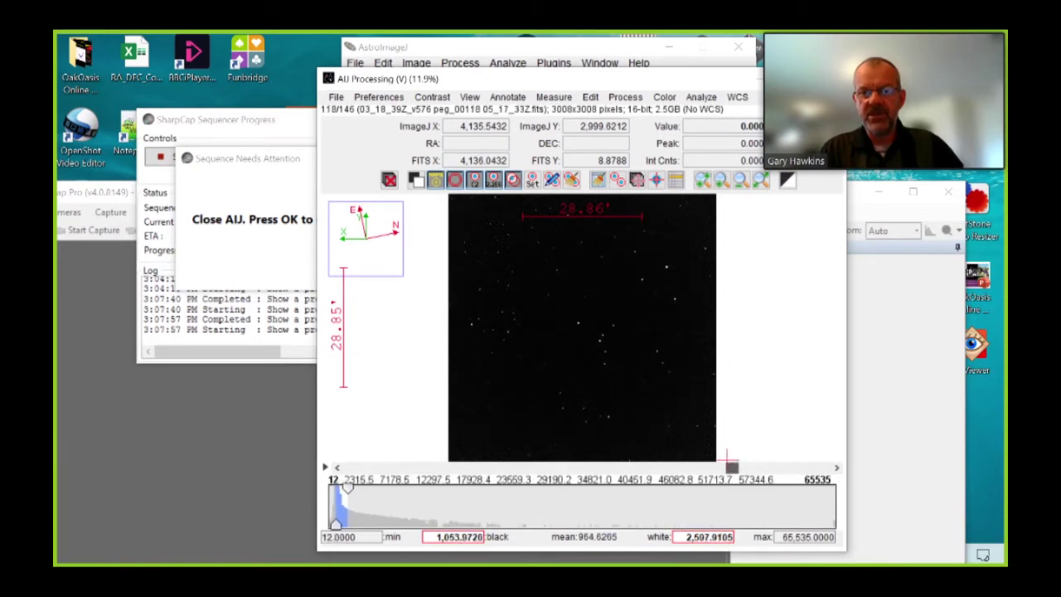
{"action": "left_click_drag", "start_coordinate": [699, 468], "coordinate": [343, 471]}
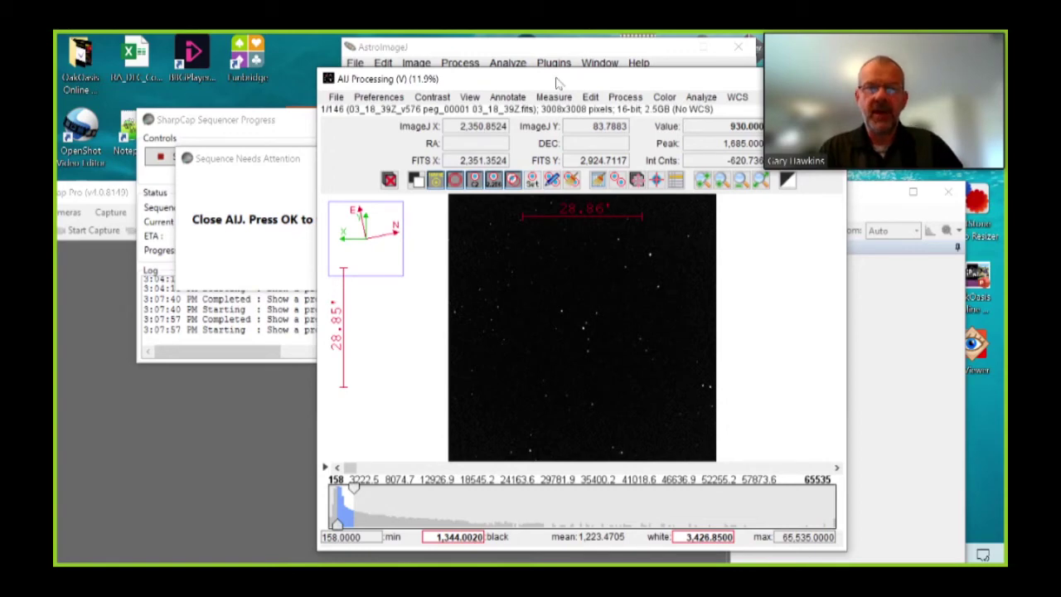
- Close AstroImageJ and confirm the 'Close AIJ' prompt so the sequence continues to ASTAP
{"action": "left_click", "coordinate": [738, 46]}
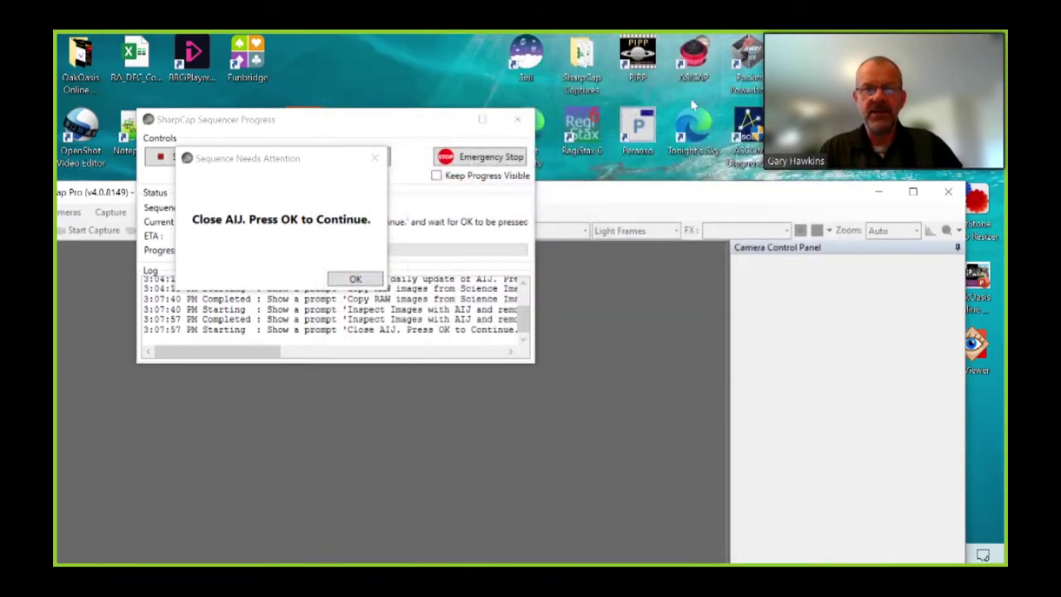
{"action": "left_click", "coordinate": [349, 280]}
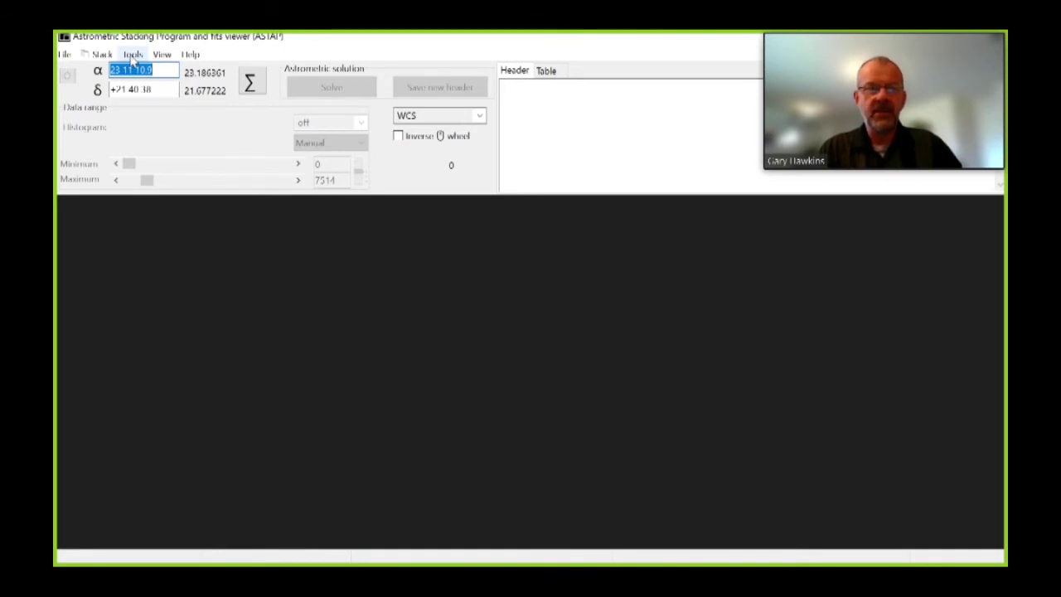
- Launch ASTAP's batch plate solve and browse to 2021 09 15 > v576 peg > AIJ Processing
{"action": "left_click", "coordinate": [132, 58]}
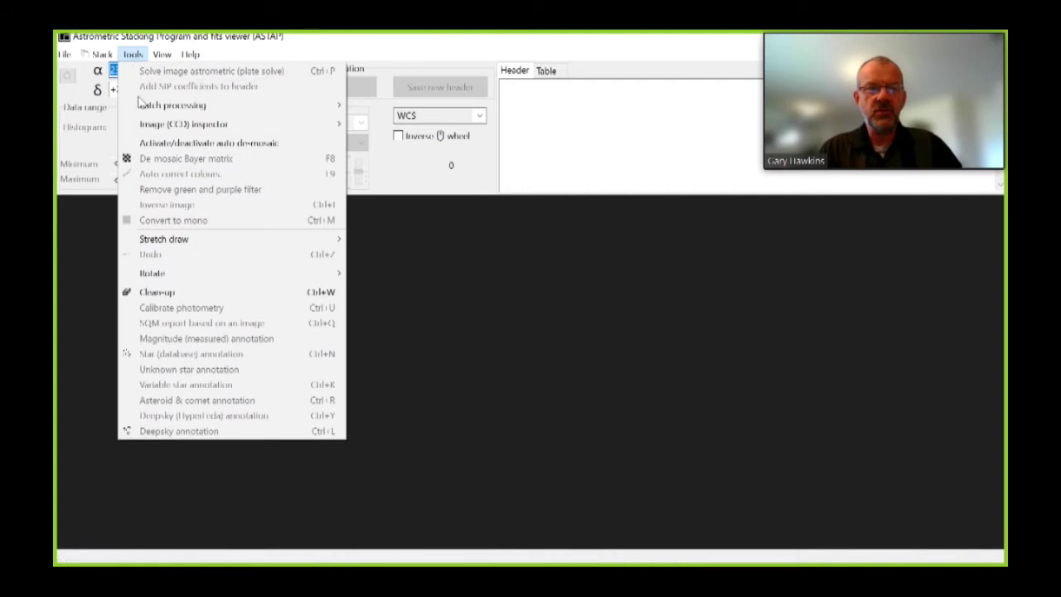
{"action": "mouse_move", "coordinate": [238, 114]}
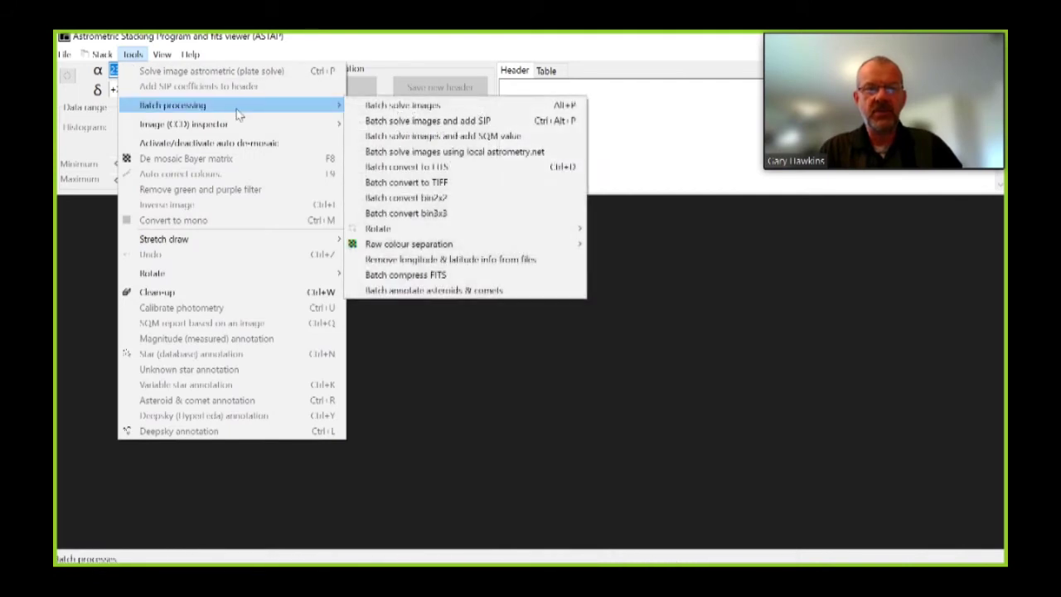
{"action": "left_click", "coordinate": [385, 106]}
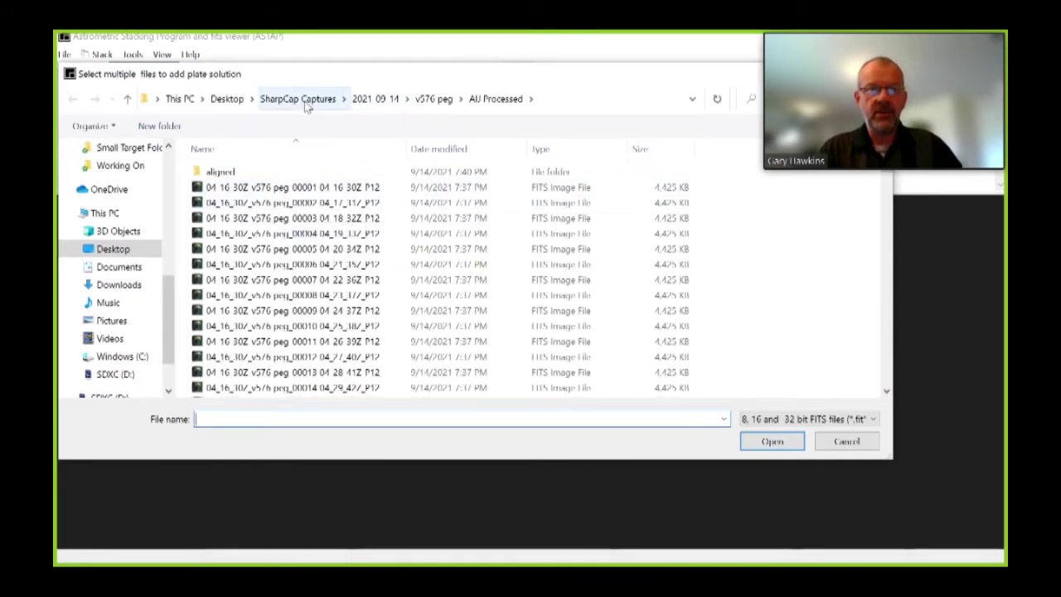
{"action": "left_click", "coordinate": [297, 99]}
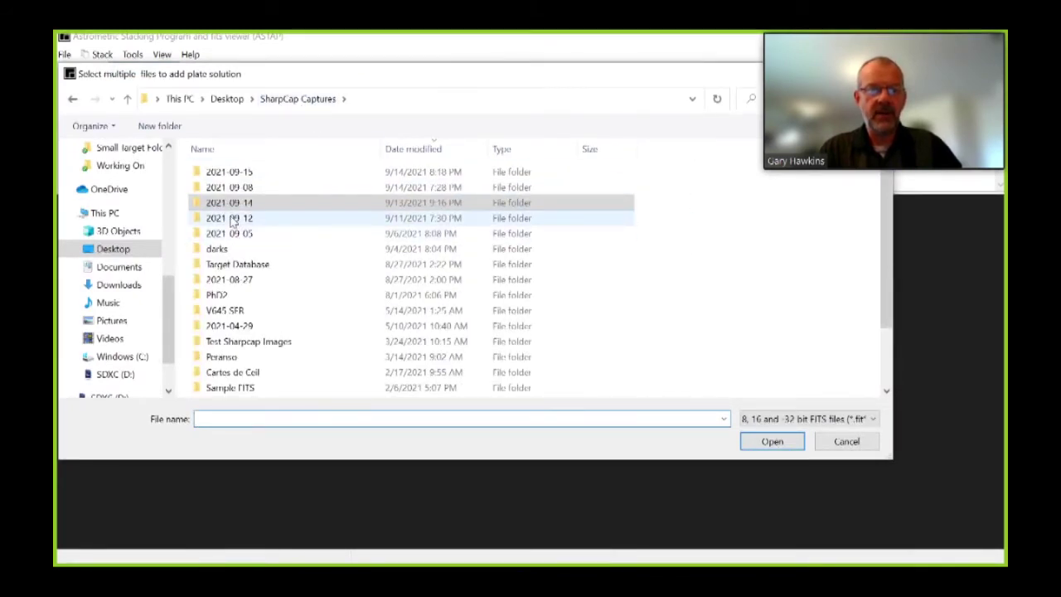
{"action": "double_click", "coordinate": [231, 172]}
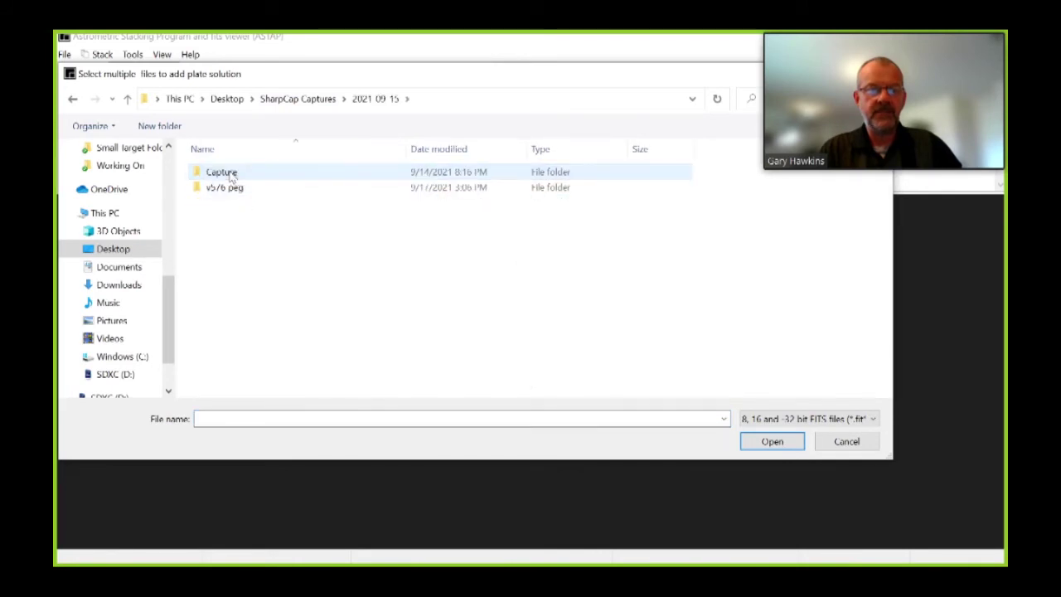
{"action": "double_click", "coordinate": [233, 187]}
{"action": "double_click", "coordinate": [231, 173]}
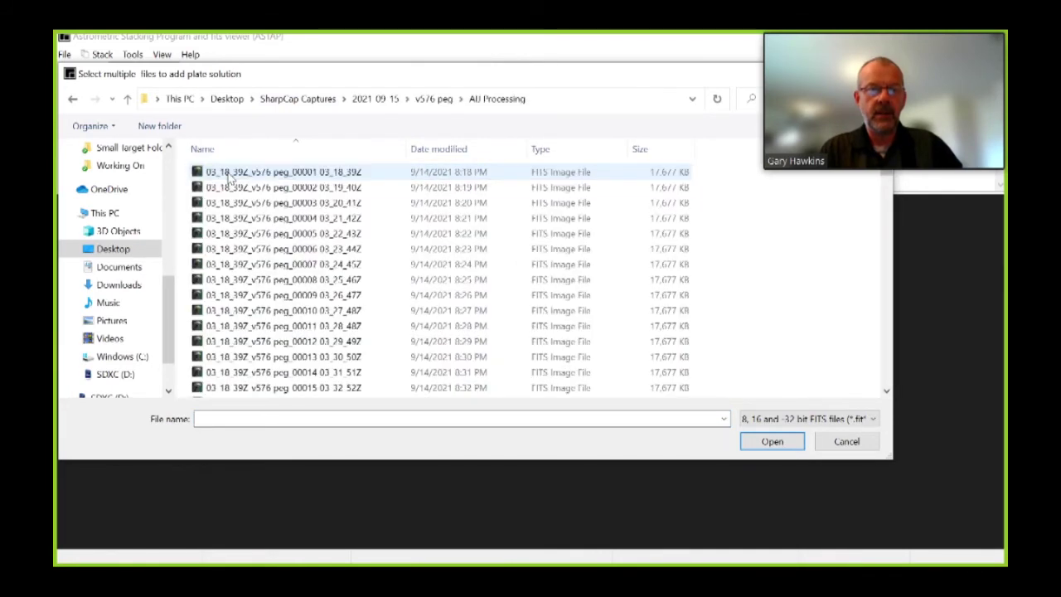
- Select the v576 peg FITS frames from the first through 00099 and start solving them
{"action": "left_click", "coordinate": [230, 174]}
{"action": "key", "text": "shift+Down"}
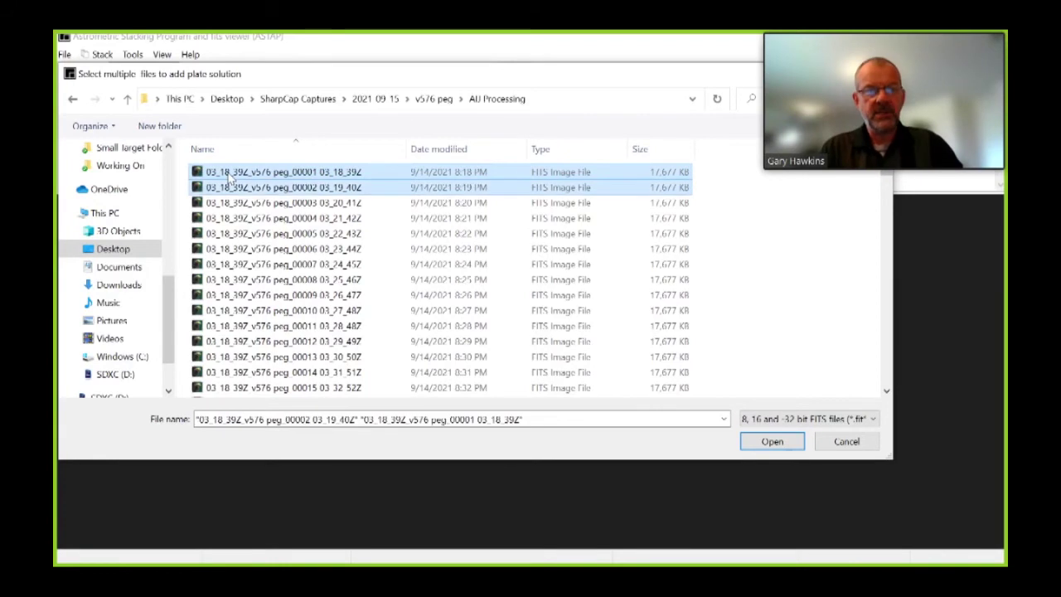
{"action": "key", "text": "shift+Down"}
{"action": "key", "text": "shift+Down"}
{"action": "key", "text": "shift+Down"}
{"action": "key", "text": "shift+Down"}
{"action": "key", "text": "shift+Down"}
{"action": "key", "text": "shift+Down"}
{"action": "key", "text": "shift+Down"}
{"action": "key", "text": "shift+Down"}
{"action": "key", "text": "shift+Down"}
{"action": "key", "text": "shift+Down"}
{"action": "key", "text": "shift+Down"}
{"action": "key", "text": "shift+Down"}
{"action": "key", "text": "shift+Down"}
{"action": "key", "text": "shift+Down"}
{"action": "key", "text": "shift+Down"}
{"action": "key", "text": "shift+Down"}
{"action": "key", "text": "shift+Down"}
{"action": "key", "text": "shift+Down"}
{"action": "key", "text": "shift+Down"}
{"action": "key", "text": "shift+Down"}
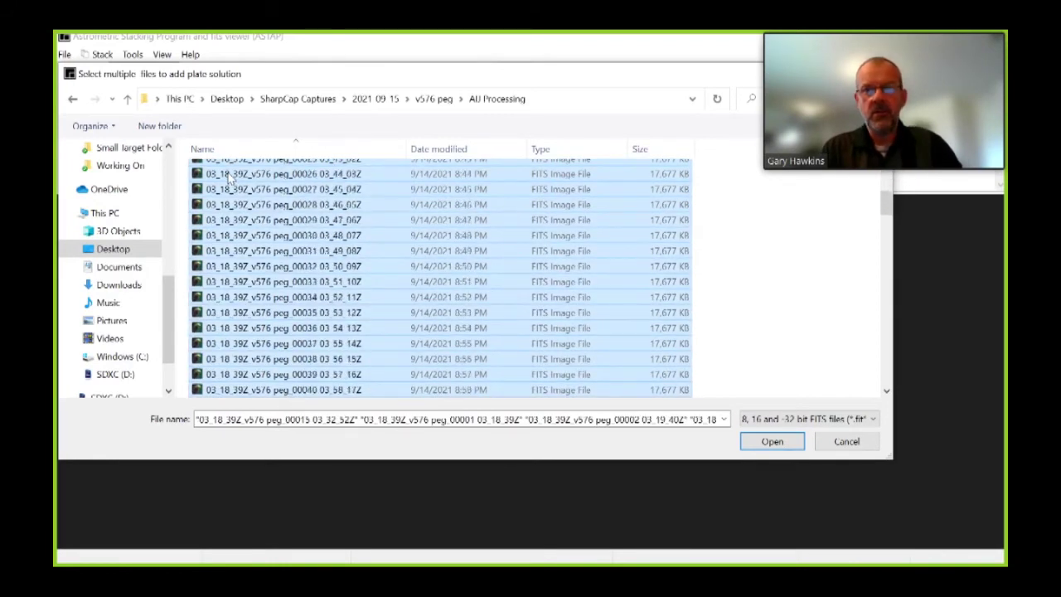
{"action": "key", "text": "shift+Down"}
{"action": "key", "text": "shift+Down"}
{"action": "key", "text": "shift+Down"}
{"action": "key", "text": "shift+Down"}
{"action": "key", "text": "shift+Down"}
{"action": "key", "text": "shift+Down"}
{"action": "key", "text": "shift+Down"}
{"action": "key", "text": "shift+Down"}
{"action": "key", "text": "shift+Down"}
{"action": "key", "text": "shift+Down"}
{"action": "key", "text": "shift+Down"}
{"action": "key", "text": "shift+Down"}
{"action": "key", "text": "shift+Down"}
{"action": "key", "text": "shift+Down"}
{"action": "key", "text": "shift+Down"}
{"action": "key", "text": "shift+Down"}
{"action": "key", "text": "shift+Down"}
{"action": "key", "text": "shift+Down"}
{"action": "key", "text": "shift+Down"}
{"action": "key", "text": "shift+Down"}
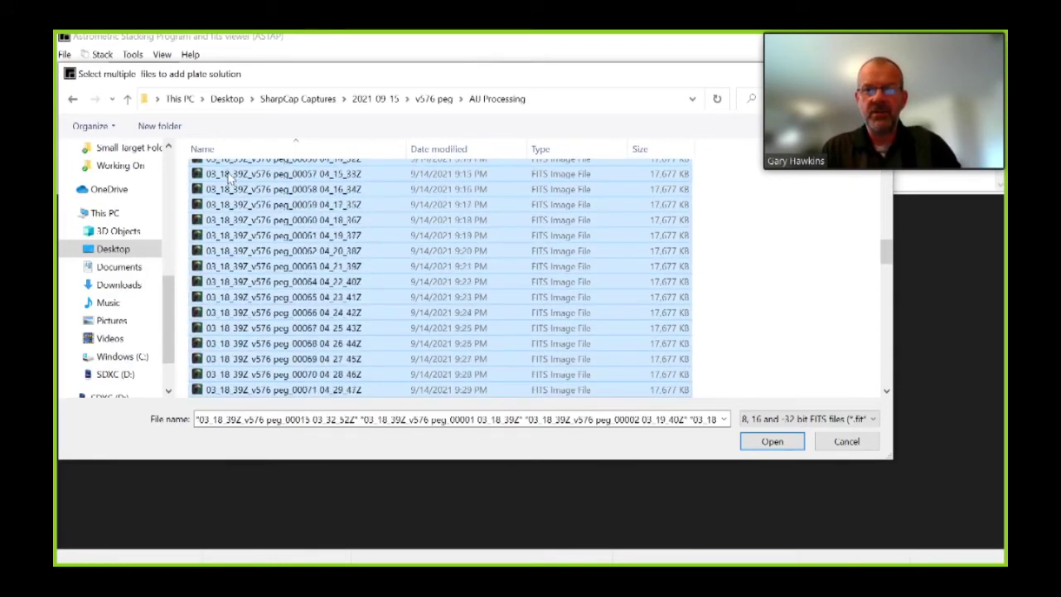
{"action": "key", "text": "shift+Down"}
{"action": "key", "text": "shift+Down"}
{"action": "key", "text": "shift+Down"}
{"action": "key", "text": "shift+Down"}
{"action": "key", "text": "shift+Down"}
{"action": "key", "text": "shift+Down"}
{"action": "key", "text": "shift+Down"}
{"action": "key", "text": "shift+Down"}
{"action": "key", "text": "shift+Down"}
{"action": "key", "text": "shift+Down"}
{"action": "key", "text": "shift+Down"}
{"action": "key", "text": "shift+Down"}
{"action": "key", "text": "shift+Down"}
{"action": "key", "text": "shift+Down"}
{"action": "key", "text": "shift+Down"}
{"action": "key", "text": "shift+Down"}
{"action": "key", "text": "shift+Down"}
{"action": "key", "text": "shift+Down"}
{"action": "key", "text": "shift+Down"}
{"action": "key", "text": "shift+Down"}
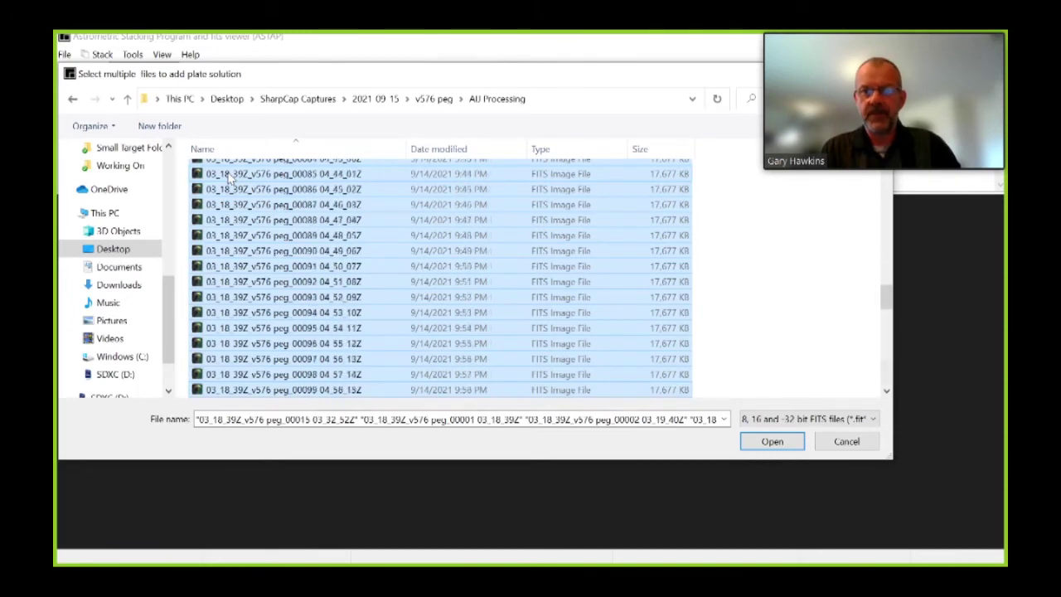
{"action": "left_click", "coordinate": [771, 441]}
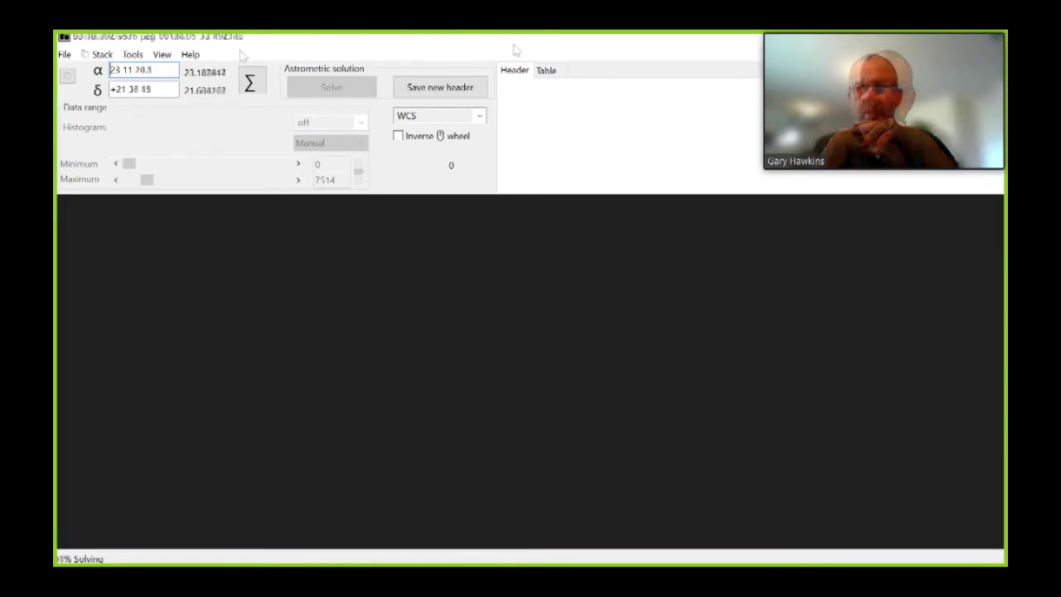
- Let ASTAP solve past frame 00138, then minimize the ASTAP window
{"action": "left_click_drag", "start_coordinate": [818, 48], "coordinate": [809, 122]}
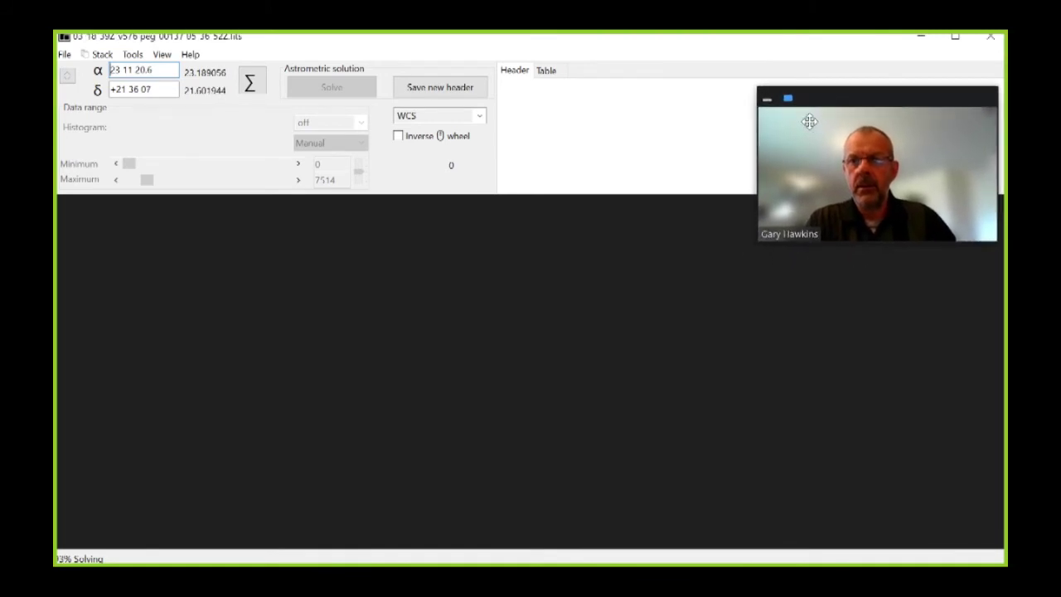
{"action": "left_click", "coordinate": [919, 37]}
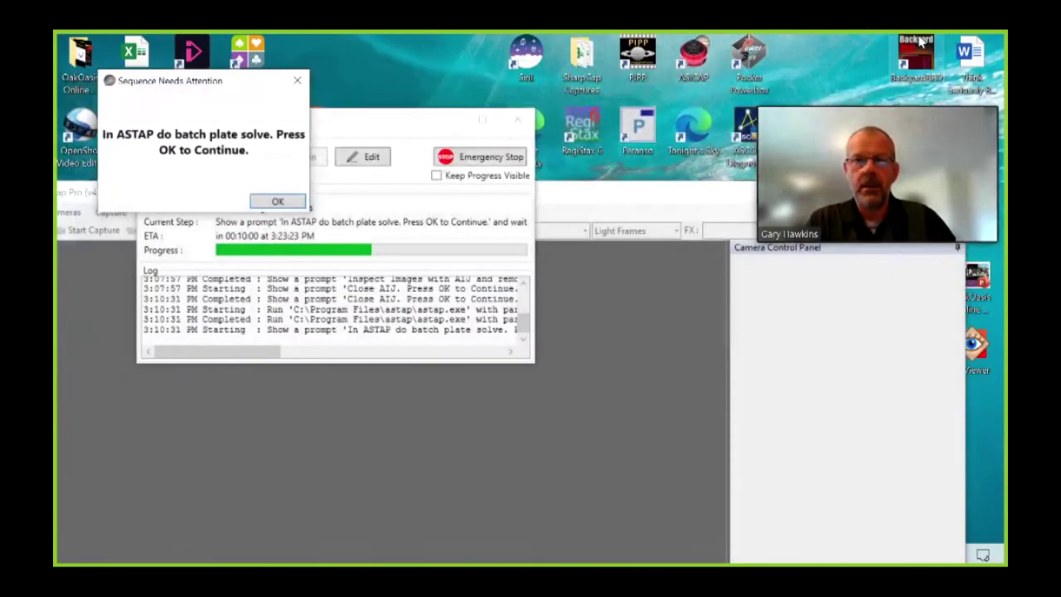
- Acknowledge the 'In ASTAP do batch plate solve' Sequence Needs Attention prompt
{"action": "left_click", "coordinate": [278, 203]}
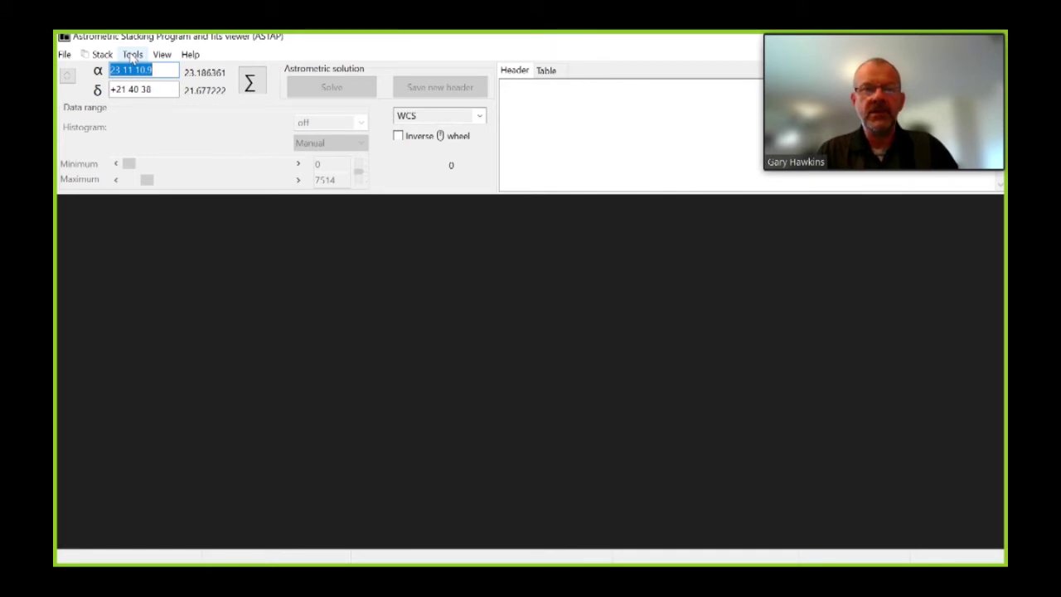
- Choose Batch processing > Raw colour separation > Bayer matrix pixel 12 in ASTAP's tools
{"action": "left_click", "coordinate": [133, 54]}
{"action": "left_click", "coordinate": [166, 106]}
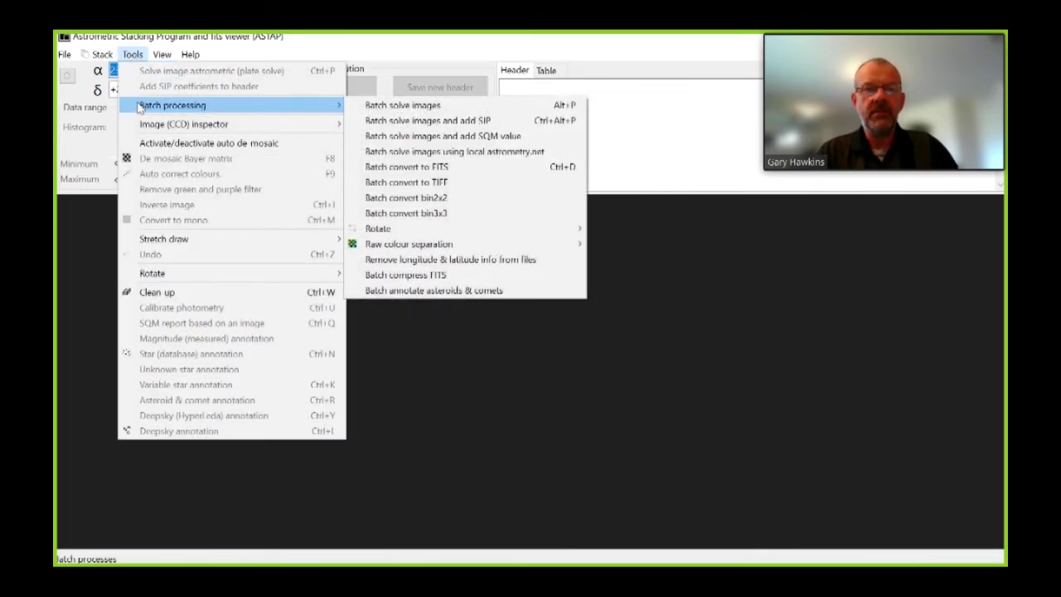
{"action": "mouse_move", "coordinate": [412, 245]}
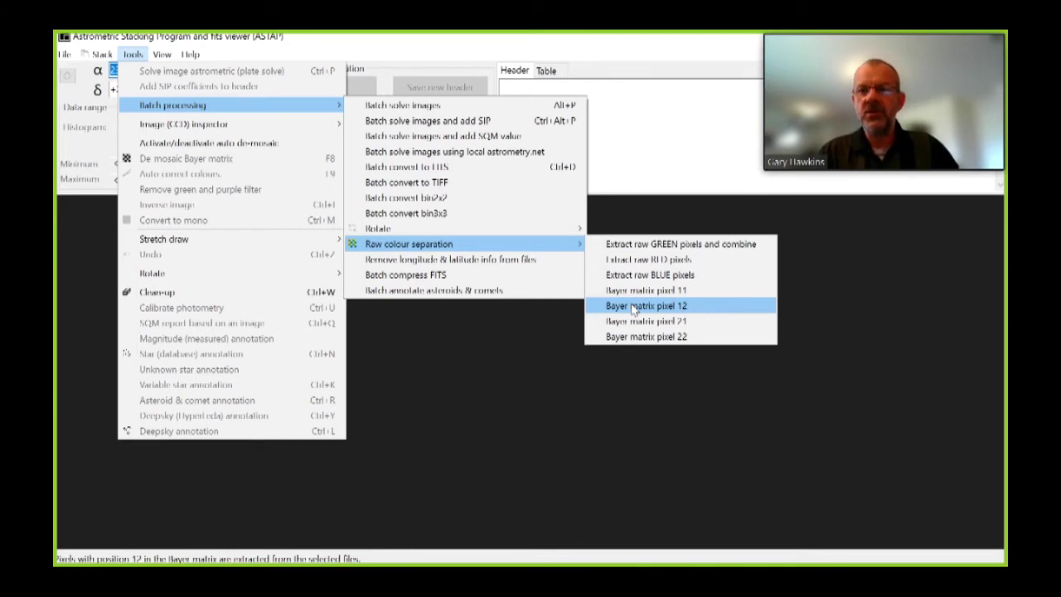
{"action": "left_click", "coordinate": [634, 308]}
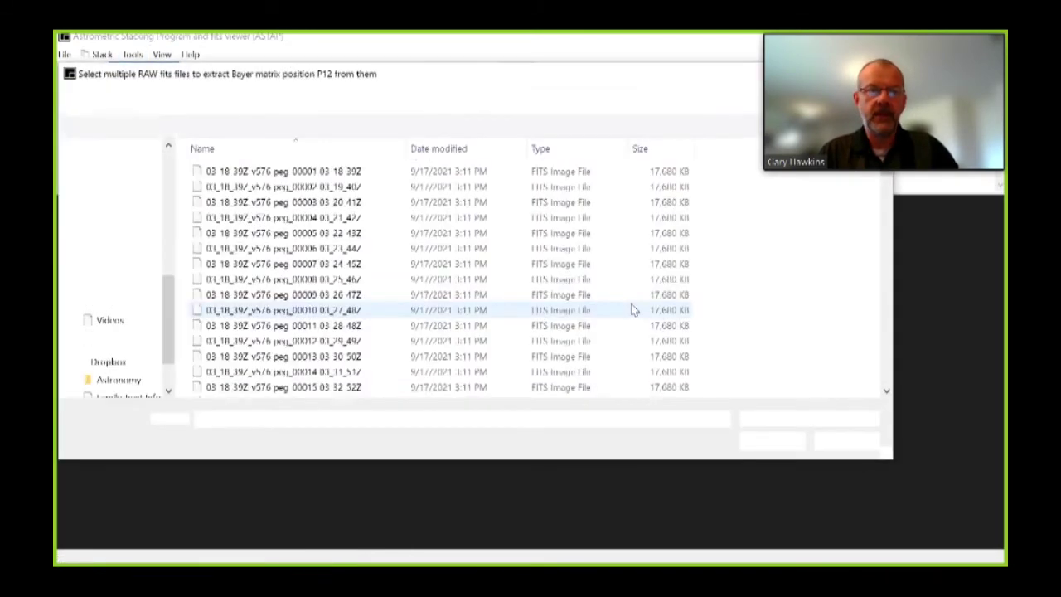
- Select all raw frames from 00001 for pixel 12 extraction, then close ASTAP when finished
{"action": "left_click", "coordinate": [300, 172]}
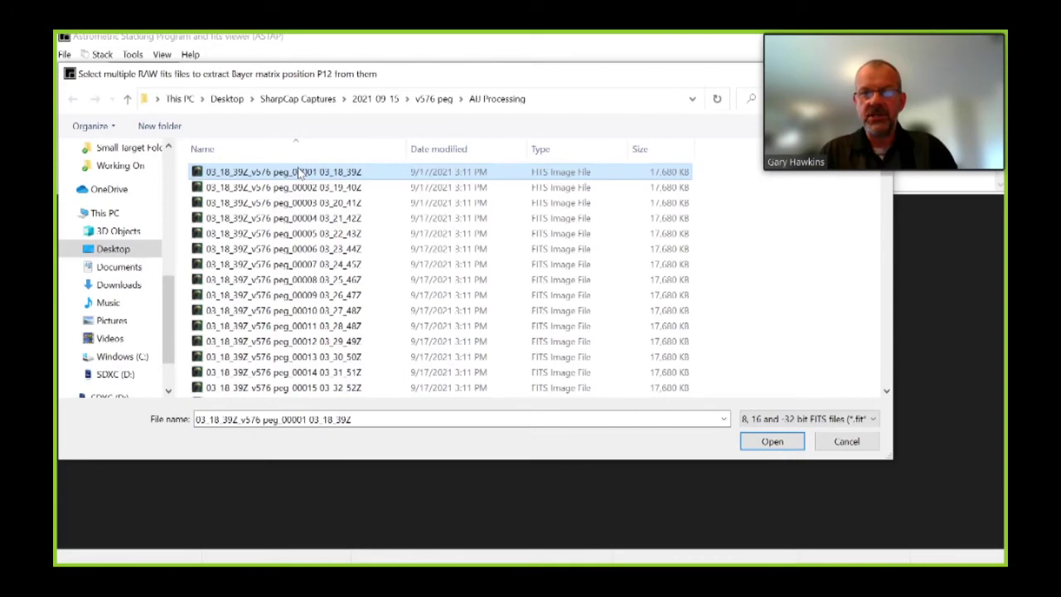
{"action": "key", "text": "shift+Down"}
{"action": "key", "text": "shift+Down"}
{"action": "key", "text": "shift+Down"}
{"action": "key", "text": "shift+Down"}
{"action": "key", "text": "shift+Down"}
{"action": "key", "text": "shift+Down"}
{"action": "key", "text": "shift+Down"}
{"action": "key", "text": "shift+Down"}
{"action": "key", "text": "shift+Down"}
{"action": "key", "text": "shift+Down"}
{"action": "key", "text": "shift+Down"}
{"action": "key", "text": "shift+Down"}
{"action": "key", "text": "shift+Down"}
{"action": "key", "text": "shift+Down"}
{"action": "key", "text": "shift+Down"}
{"action": "key", "text": "shift+Down"}
{"action": "key", "text": "shift+Down"}
{"action": "key", "text": "shift+Down"}
{"action": "key", "text": "shift+Down"}
{"action": "key", "text": "shift+Down"}
{"action": "key", "text": "shift+Down"}
{"action": "key", "text": "shift+Down"}
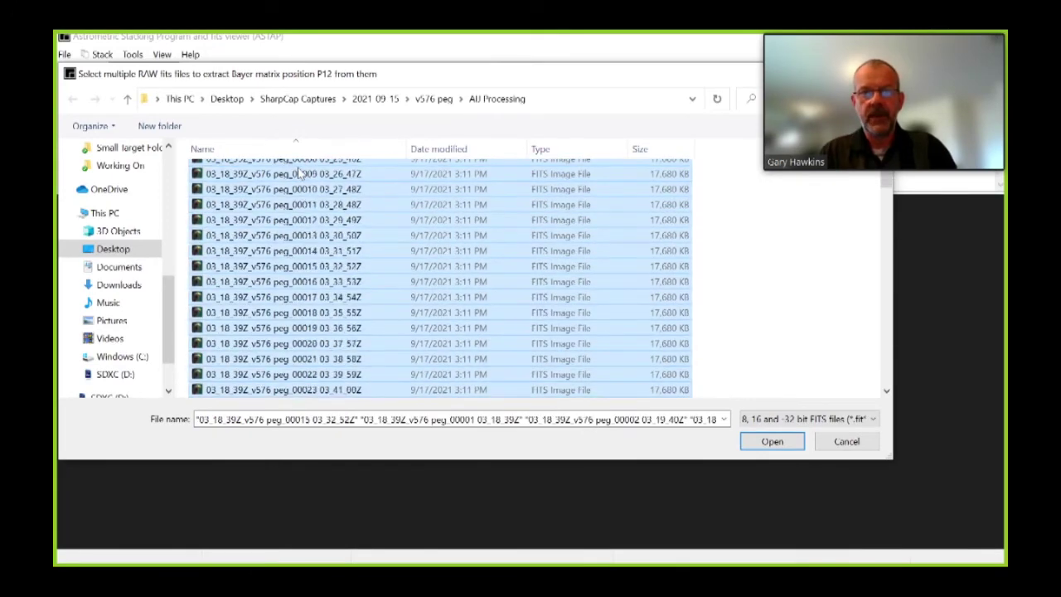
{"action": "key", "text": "Return"}
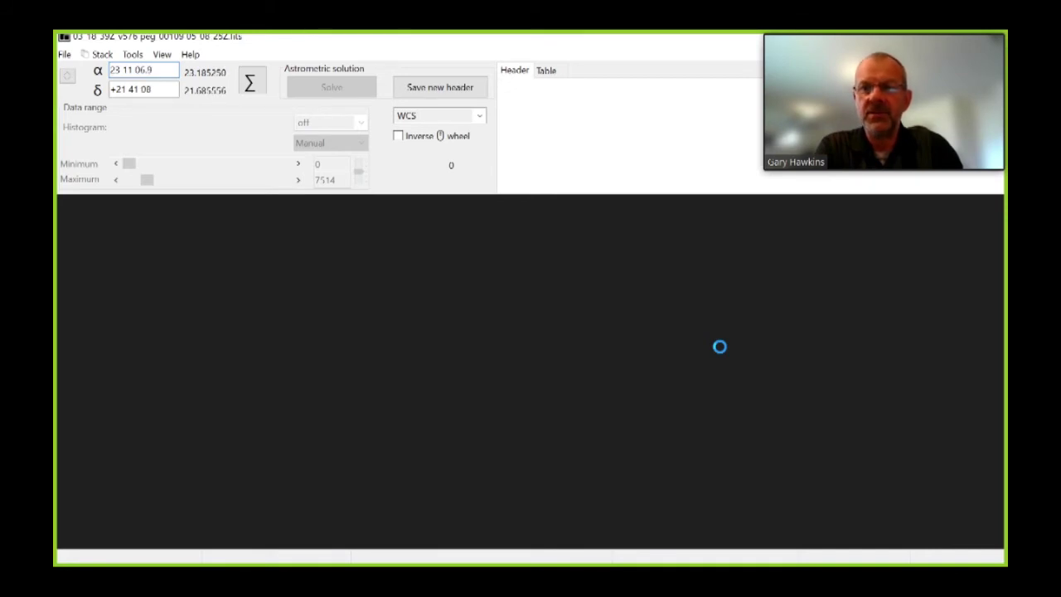
{"action": "mouse_move", "coordinate": [800, 96]}
{"action": "left_click_drag", "start_coordinate": [800, 96], "coordinate": [797, 104]}
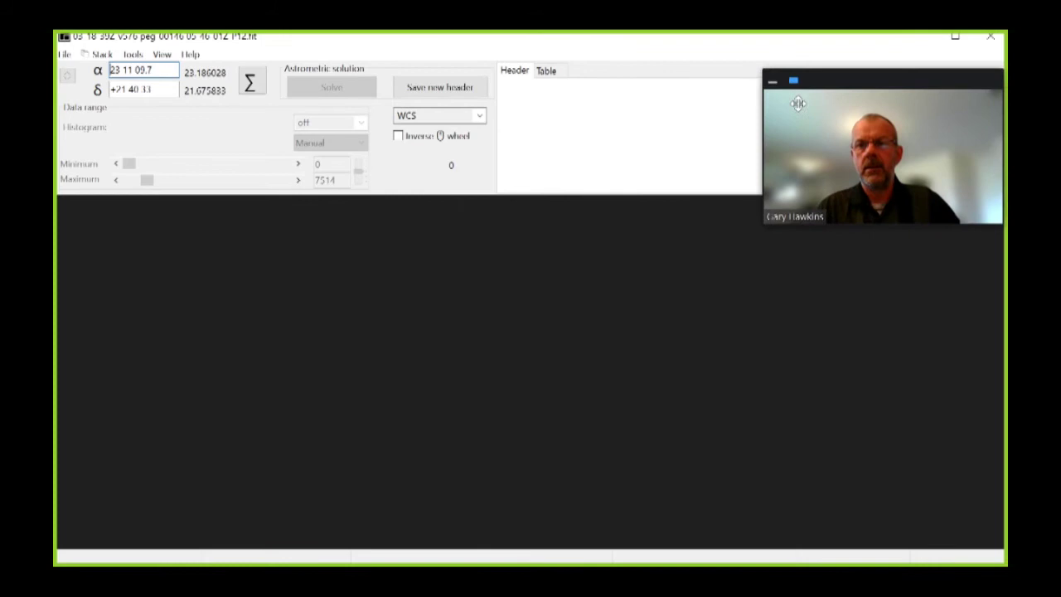
{"action": "left_click", "coordinate": [991, 41]}
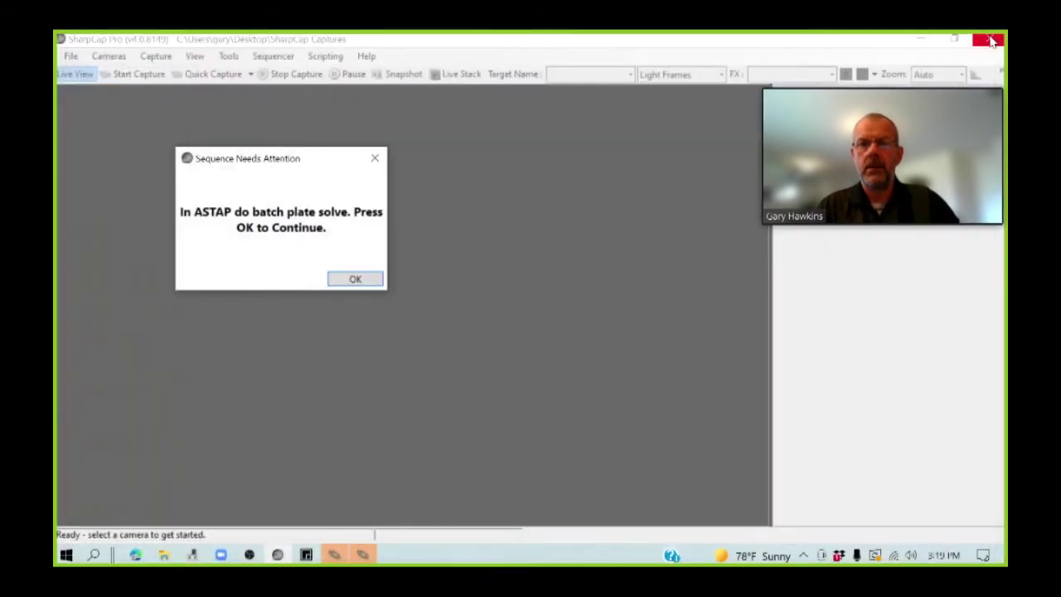
- Dismiss the plate-solve and colour-pixel/2x2 bin prompts and bring up the AIJ Processing folder
{"action": "left_click", "coordinate": [356, 280]}
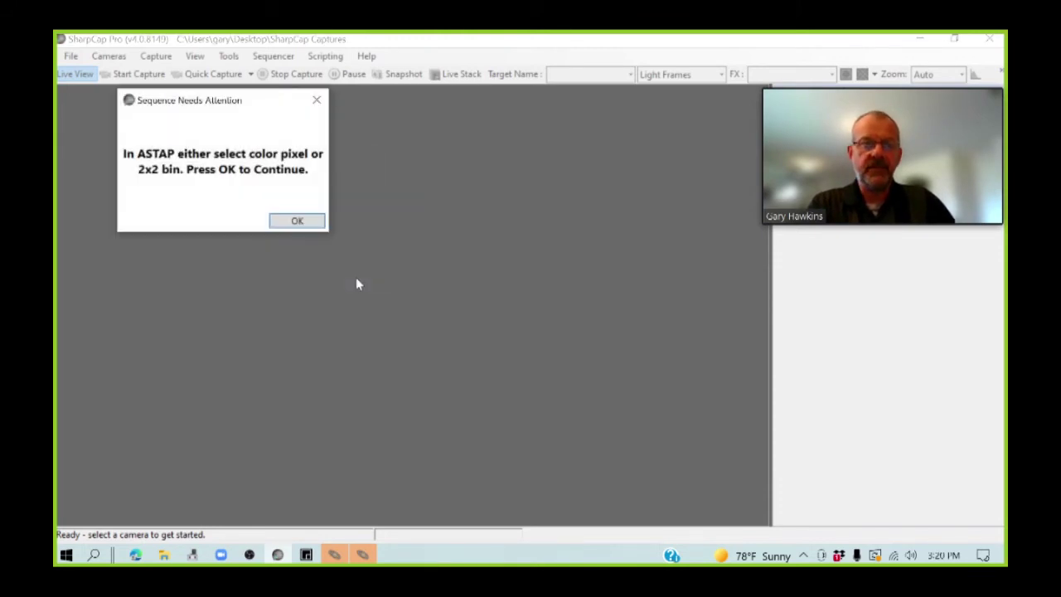
{"action": "left_click", "coordinate": [291, 222]}
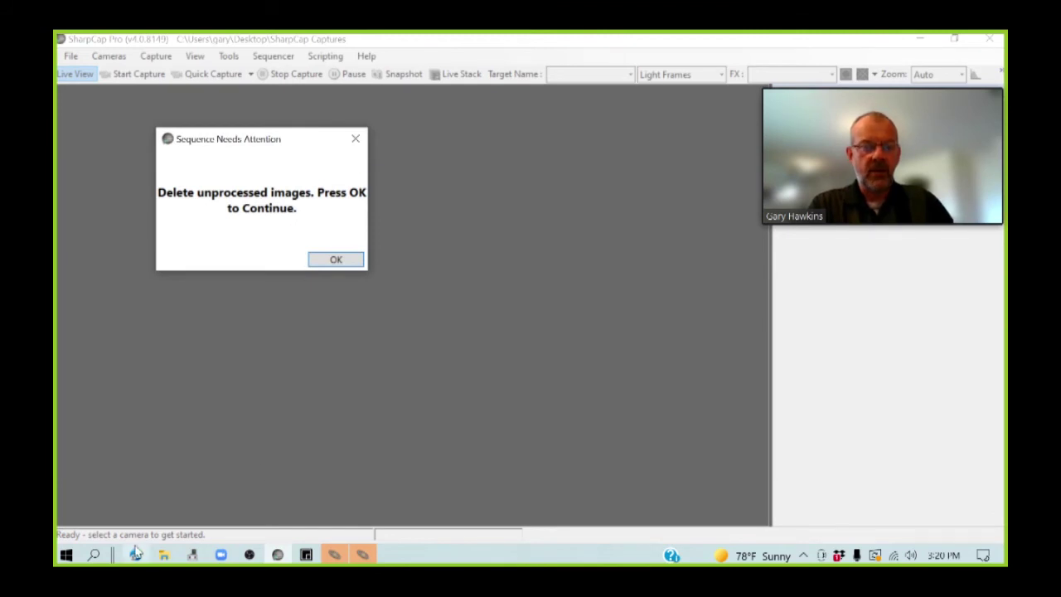
{"action": "left_click", "coordinate": [165, 555]}
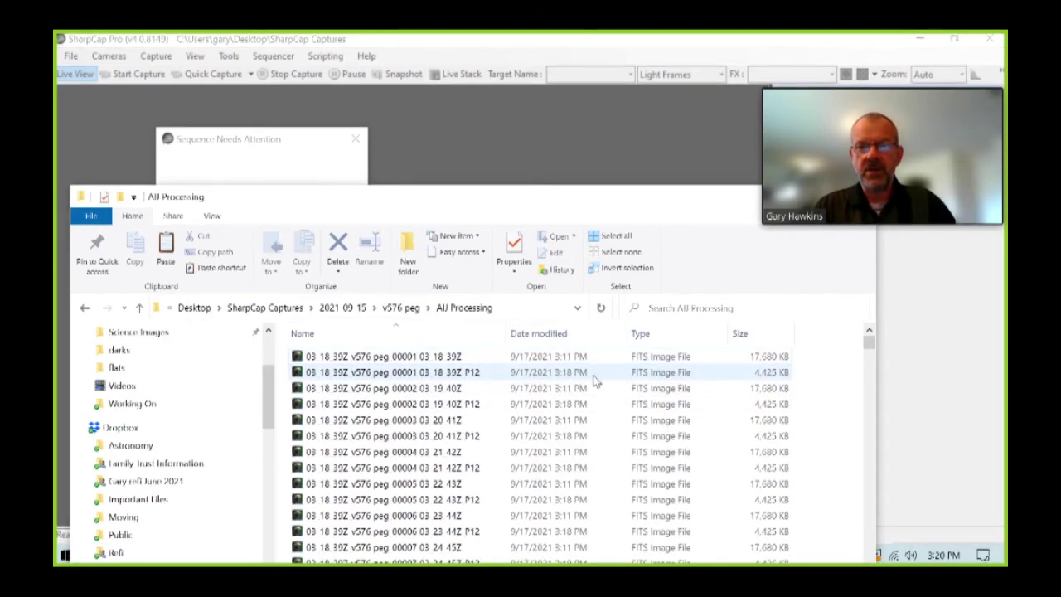
- Compare the raw 00001 frame with its P12 file, then sort the folder by size
{"action": "left_click", "coordinate": [457, 362]}
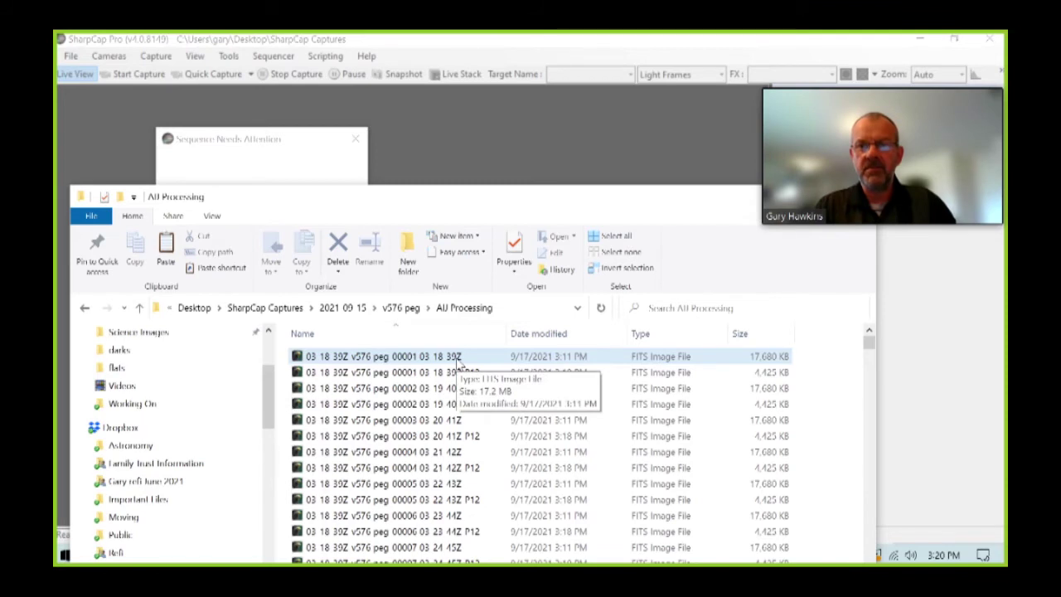
{"action": "left_click", "coordinate": [461, 377]}
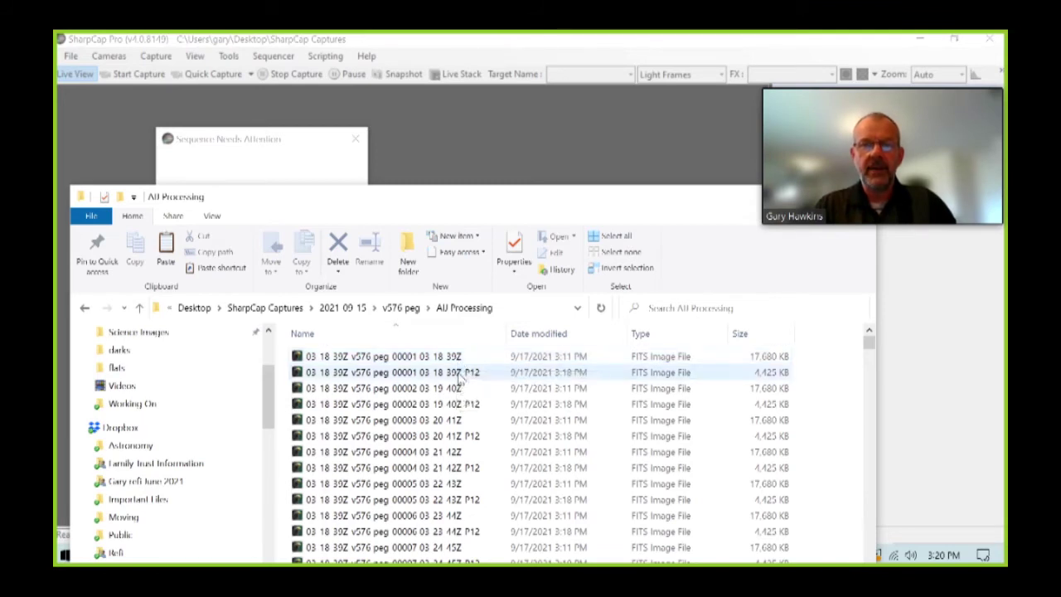
{"action": "left_click", "coordinate": [754, 358]}
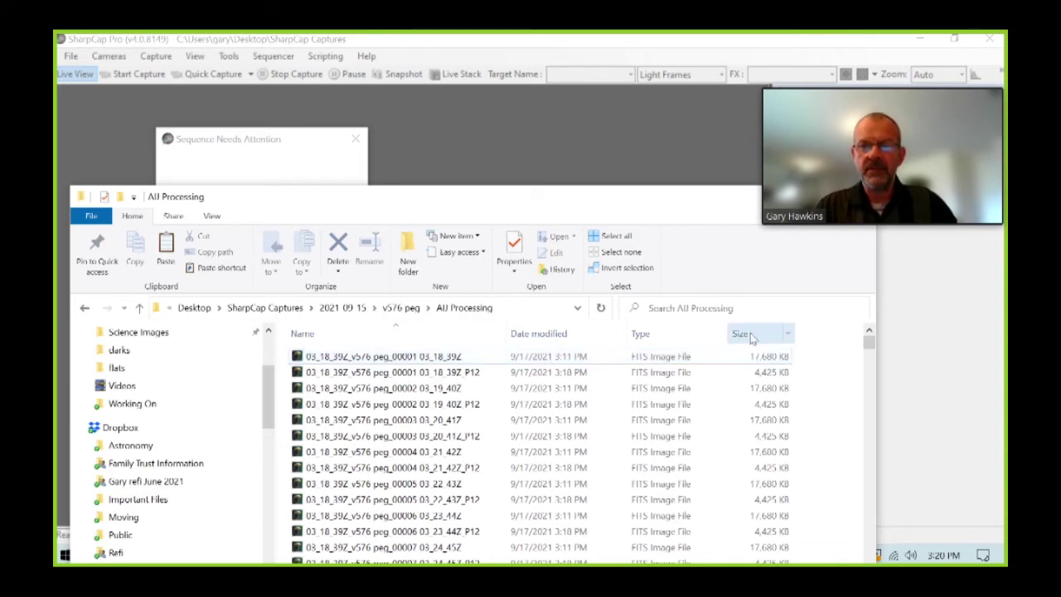
{"action": "left_click", "coordinate": [752, 333]}
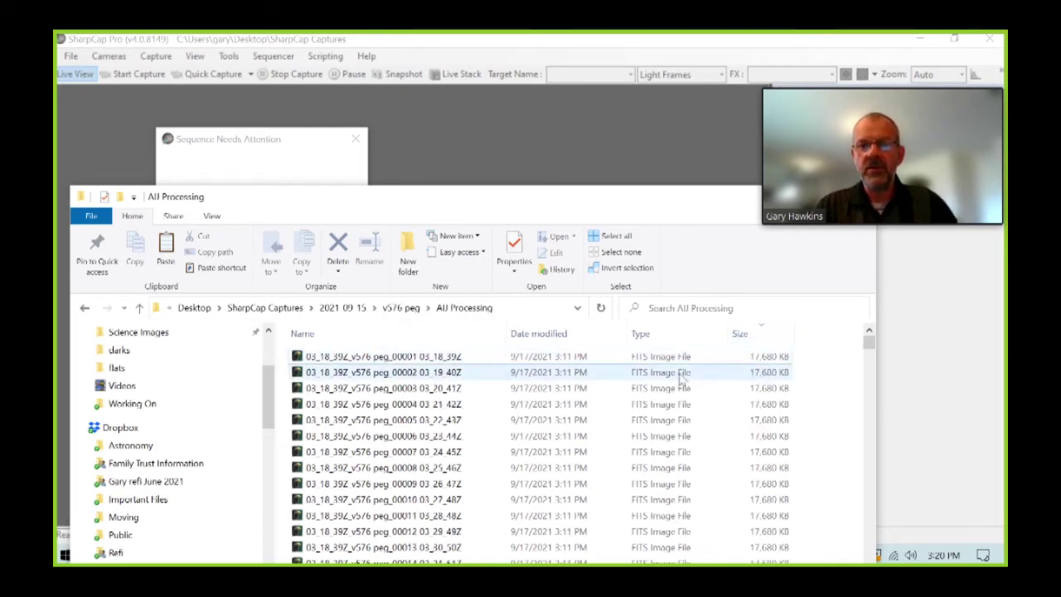
- Select all 17,680 KB raw frames, delete them, and close the folder window
{"action": "left_click", "coordinate": [644, 358]}
{"action": "key", "text": "shift+Down"}
{"action": "key", "text": "shift+Down"}
{"action": "key", "text": "shift+Down"}
{"action": "key", "text": "shift+Down"}
{"action": "key", "text": "shift+Down"}
{"action": "key", "text": "shift+Down"}
{"action": "key", "text": "shift+Down"}
{"action": "key", "text": "shift+Down"}
{"action": "key", "text": "shift+Down"}
{"action": "key", "text": "shift+Down"}
{"action": "key", "text": "shift+Down"}
{"action": "key", "text": "shift+Down"}
{"action": "key", "text": "shift+Down"}
{"action": "key", "text": "shift+Down"}
{"action": "key", "text": "shift+Down"}
{"action": "key", "text": "shift+Down"}
{"action": "key", "text": "shift+Down"}
{"action": "key", "text": "shift+Down"}
{"action": "key", "text": "shift+Down"}
{"action": "key", "text": "shift+Down"}
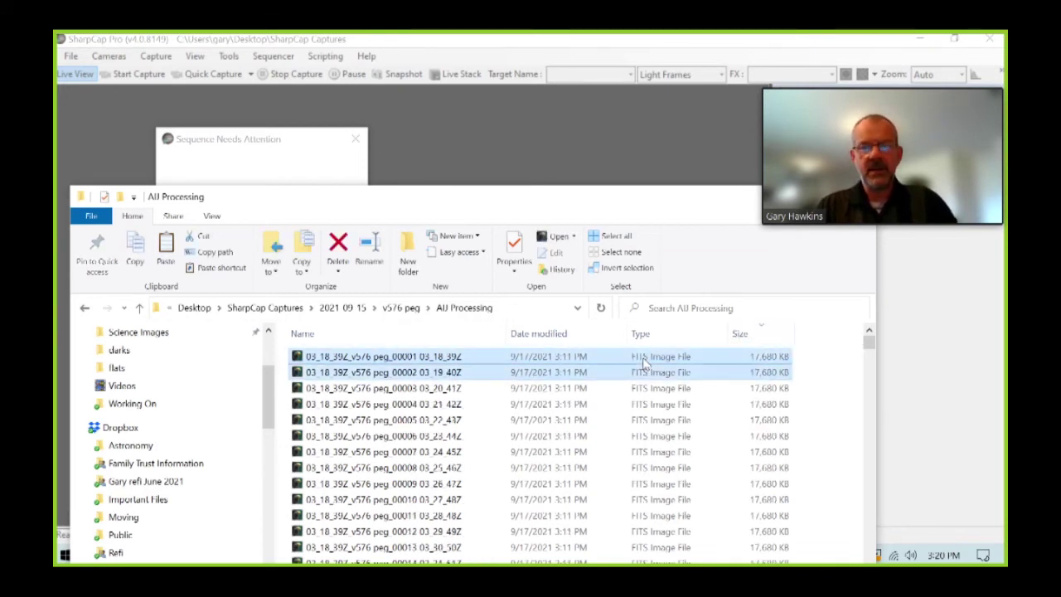
{"action": "key", "text": "shift+Down"}
{"action": "key", "text": "shift+Down"}
{"action": "key", "text": "shift+Down"}
{"action": "key", "text": "shift+Down"}
{"action": "key", "text": "shift+Down"}
{"action": "key", "text": "shift+Down"}
{"action": "key", "text": "shift+Down"}
{"action": "key", "text": "shift+Down"}
{"action": "key", "text": "shift+Down"}
{"action": "key", "text": "shift+Down"}
{"action": "key", "text": "shift+Down"}
{"action": "key", "text": "shift+Down"}
{"action": "key", "text": "shift+Down"}
{"action": "key", "text": "shift+Down"}
{"action": "key", "text": "shift+Down"}
{"action": "key", "text": "shift+Down"}
{"action": "key", "text": "shift+Down"}
{"action": "key", "text": "shift+Down"}
{"action": "key", "text": "shift+Down"}
{"action": "key", "text": "shift+Down"}
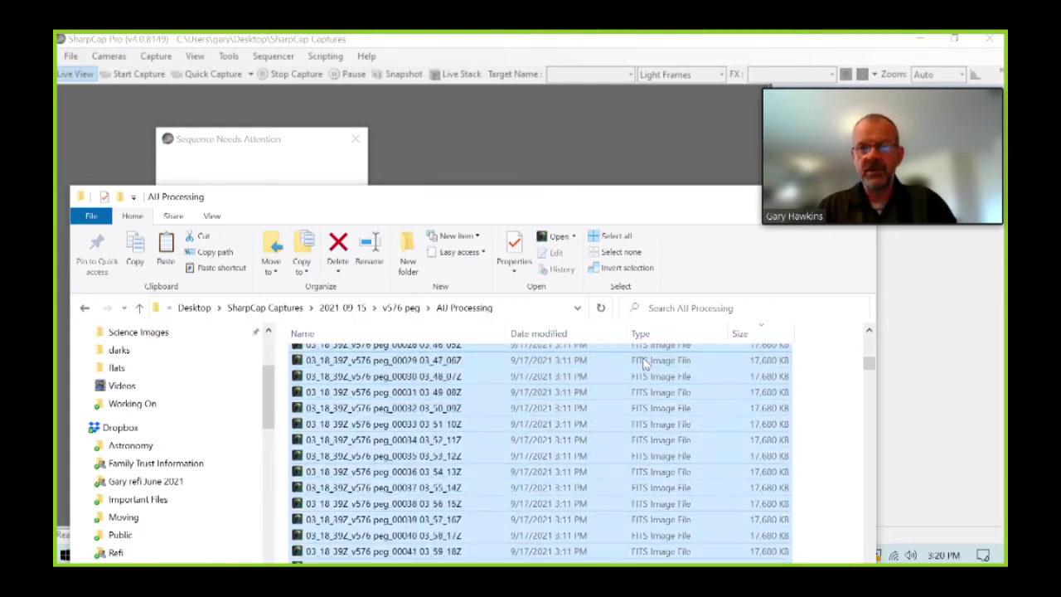
{"action": "key", "text": "shift+Down"}
{"action": "key", "text": "shift+Down"}
{"action": "key", "text": "shift+Down"}
{"action": "key", "text": "shift+Down"}
{"action": "key", "text": "shift+Down"}
{"action": "key", "text": "shift+Down"}
{"action": "key", "text": "shift+Down"}
{"action": "key", "text": "shift+Down"}
{"action": "key", "text": "shift+Down"}
{"action": "key", "text": "shift+Down"}
{"action": "key", "text": "shift+Down"}
{"action": "key", "text": "shift+Down"}
{"action": "key", "text": "shift+Down"}
{"action": "key", "text": "shift+Down"}
{"action": "key", "text": "shift+Down"}
{"action": "key", "text": "shift+Down"}
{"action": "key", "text": "shift+Down"}
{"action": "key", "text": "shift+Down"}
{"action": "key", "text": "shift+Down"}
{"action": "key", "text": "shift+Down"}
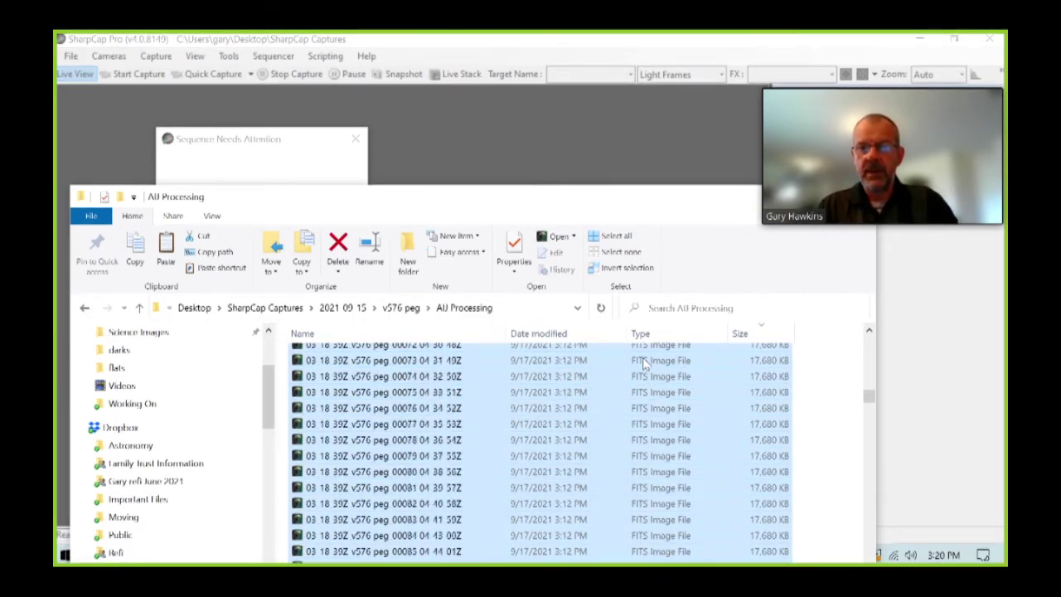
{"action": "key", "text": "shift+Down"}
{"action": "key", "text": "shift+Down"}
{"action": "key", "text": "shift+Down"}
{"action": "key", "text": "shift+Down"}
{"action": "key", "text": "shift+Down"}
{"action": "key", "text": "shift+Down"}
{"action": "key", "text": "shift+Down"}
{"action": "key", "text": "shift+Down"}
{"action": "key", "text": "shift+Down"}
{"action": "key", "text": "shift+Down"}
{"action": "key", "text": "shift+Down"}
{"action": "key", "text": "shift+Down"}
{"action": "key", "text": "shift+Down"}
{"action": "key", "text": "shift+Down"}
{"action": "key", "text": "shift+Down"}
{"action": "key", "text": "shift+Down"}
{"action": "key", "text": "shift+Down"}
{"action": "key", "text": "shift+Down"}
{"action": "key", "text": "shift+Down"}
{"action": "key", "text": "shift+Down"}
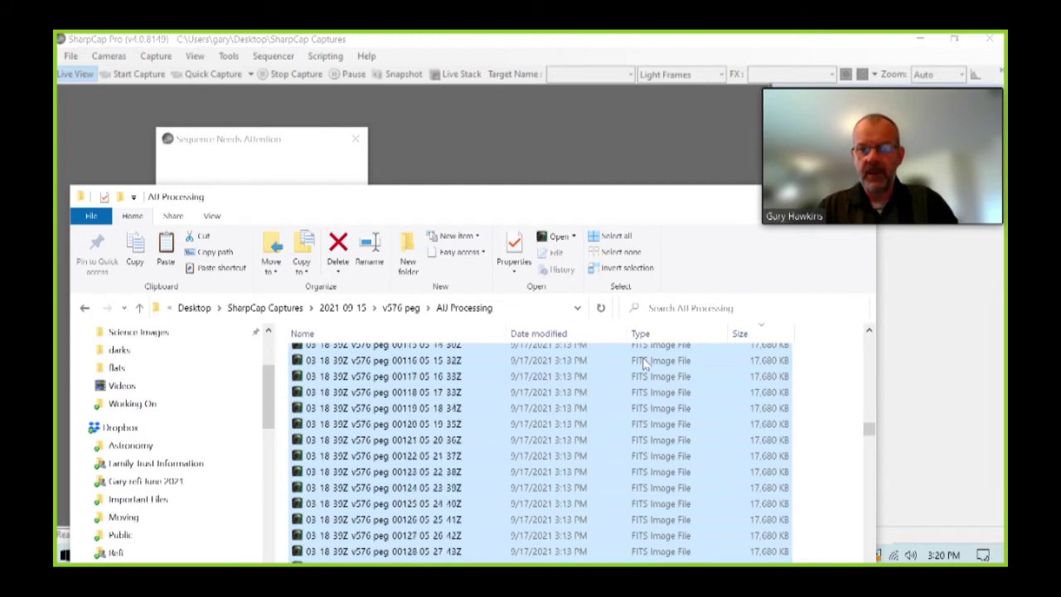
{"action": "key", "text": "Delete"}
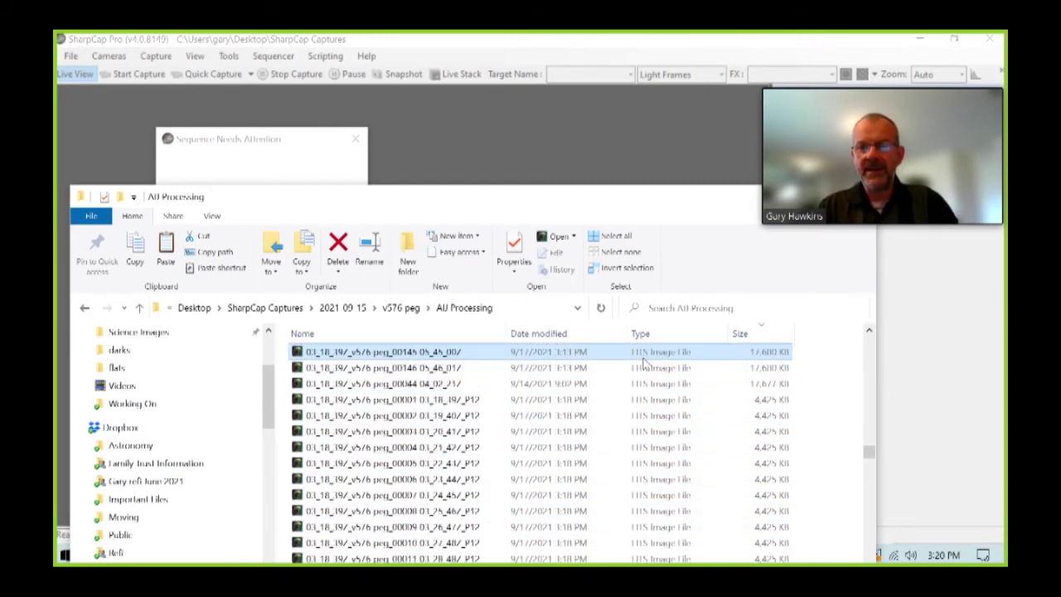
{"action": "key", "text": "shift+Down"}
{"action": "key", "text": "shift+Down"}
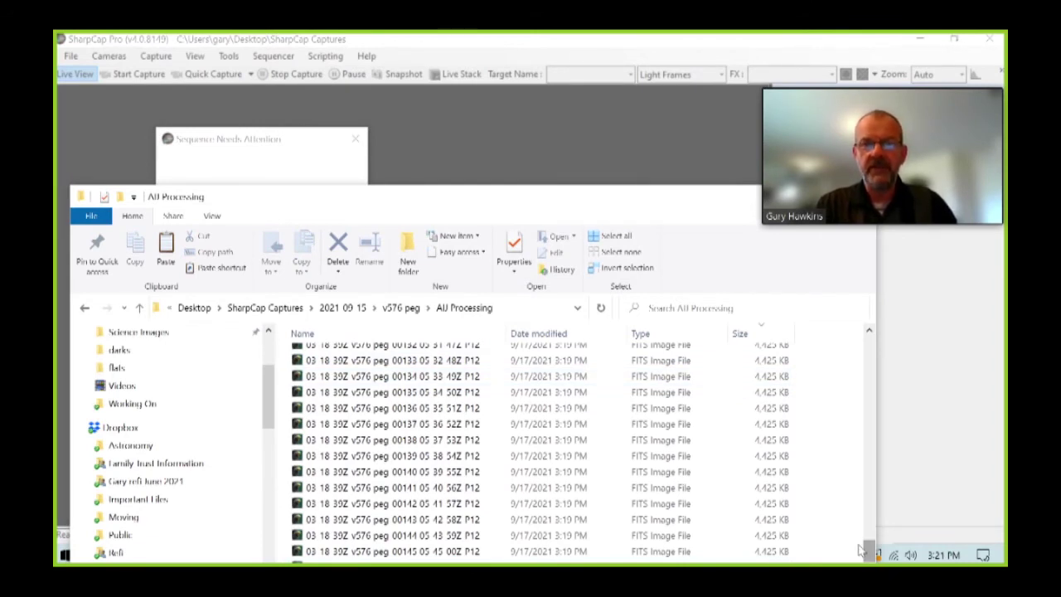
{"action": "left_click_drag", "start_coordinate": [647, 202], "coordinate": [542, 256]}
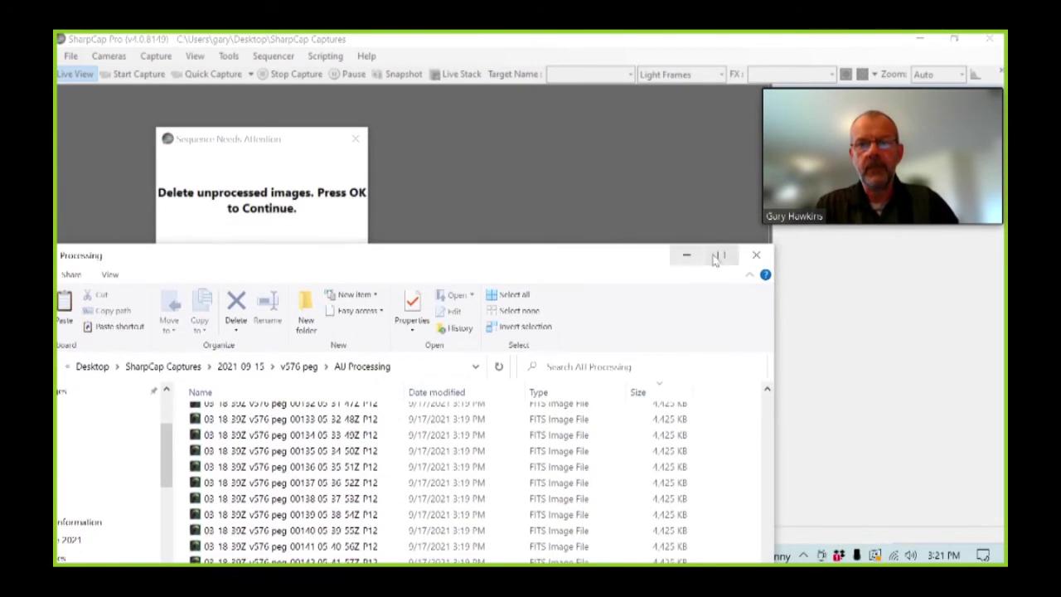
{"action": "left_click", "coordinate": [753, 253]}
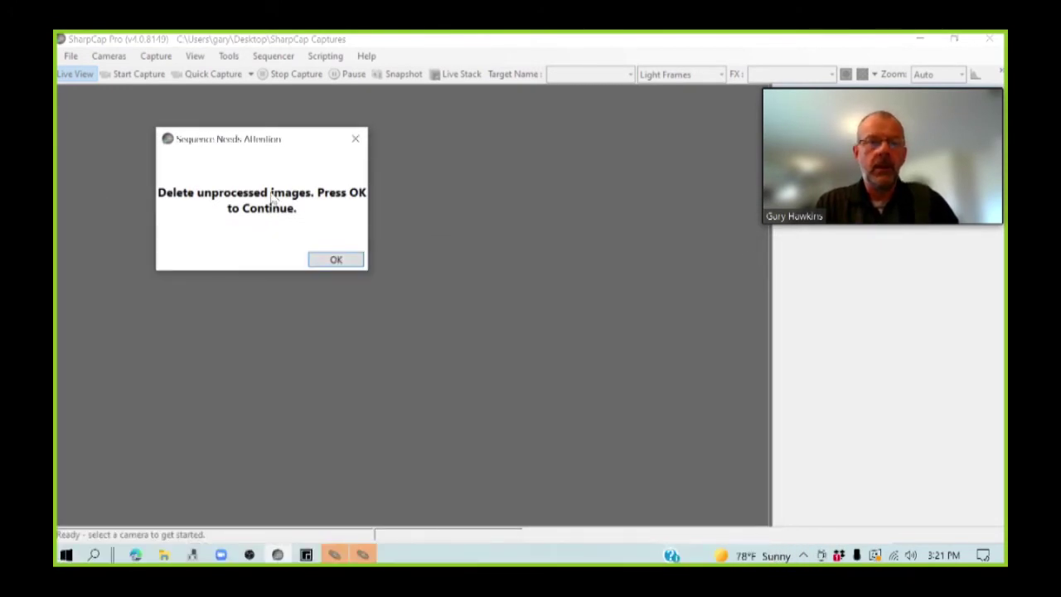
- Acknowledge the 'Delete unprocessed images' Sequence Needs Attention prompt
{"action": "left_click", "coordinate": [332, 262]}
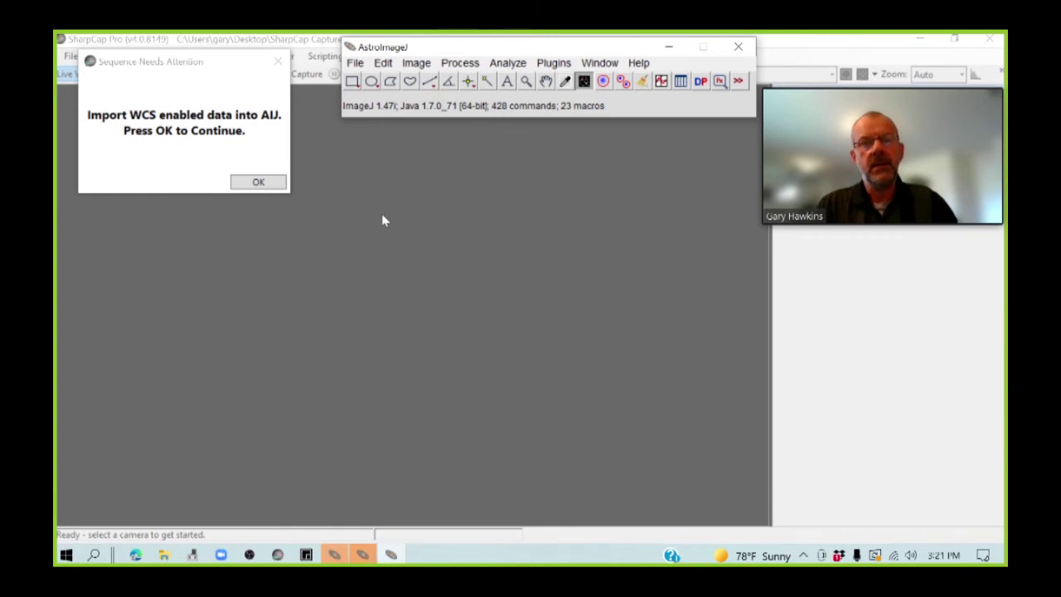
- Import the AIJ Processing FITS files as an image sequence, loading all 146 frames
{"action": "left_click", "coordinate": [356, 63]}
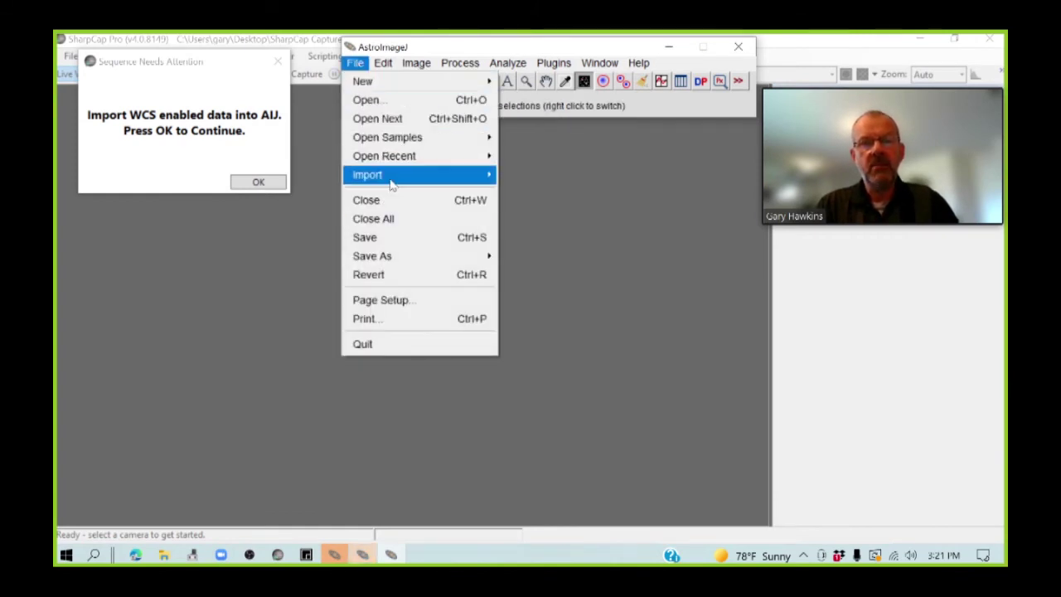
{"action": "mouse_move", "coordinate": [407, 180]}
{"action": "left_click", "coordinate": [509, 177]}
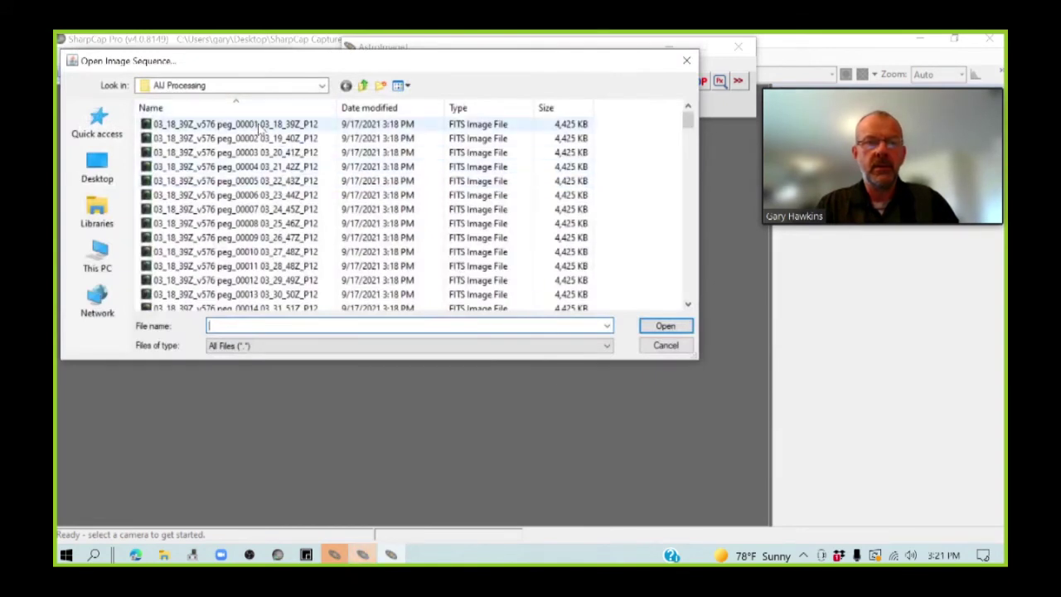
{"action": "left_click", "coordinate": [259, 125]}
{"action": "key", "text": "Down"}
{"action": "key", "text": "Down"}
{"action": "key", "text": "Down"}
{"action": "key", "text": "Down"}
{"action": "key", "text": "Down"}
{"action": "key", "text": "Down"}
{"action": "key", "text": "Down"}
{"action": "key", "text": "Down"}
{"action": "key", "text": "Down"}
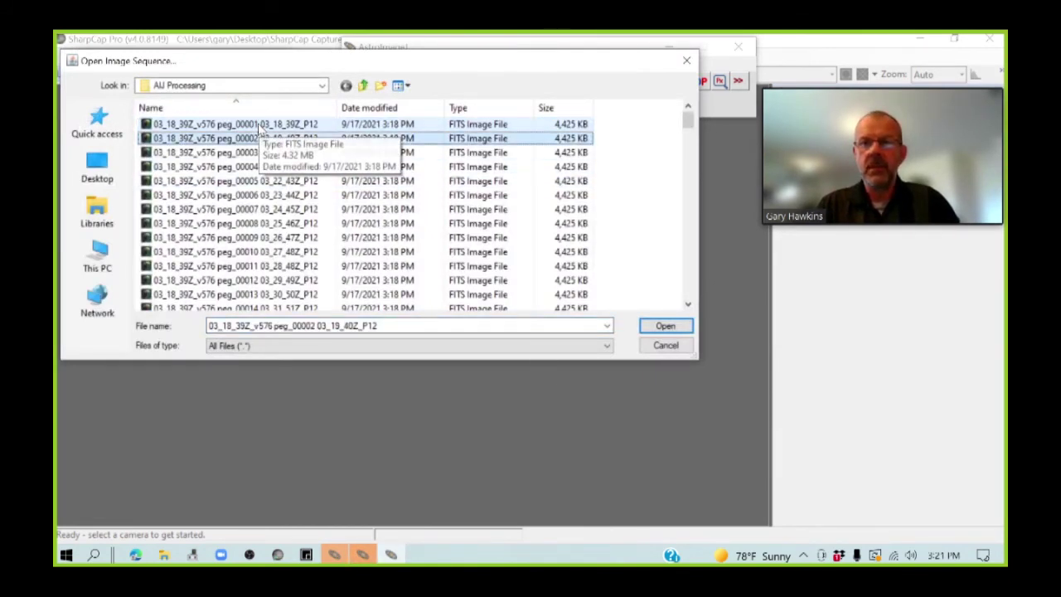
{"action": "key", "text": "Up"}
{"action": "key", "text": "Up"}
{"action": "key", "text": "Up"}
{"action": "key", "text": "Up"}
{"action": "key", "text": "Up"}
{"action": "key", "text": "Up"}
{"action": "key", "text": "Up"}
{"action": "key", "text": "Up"}
{"action": "key", "text": "Up"}
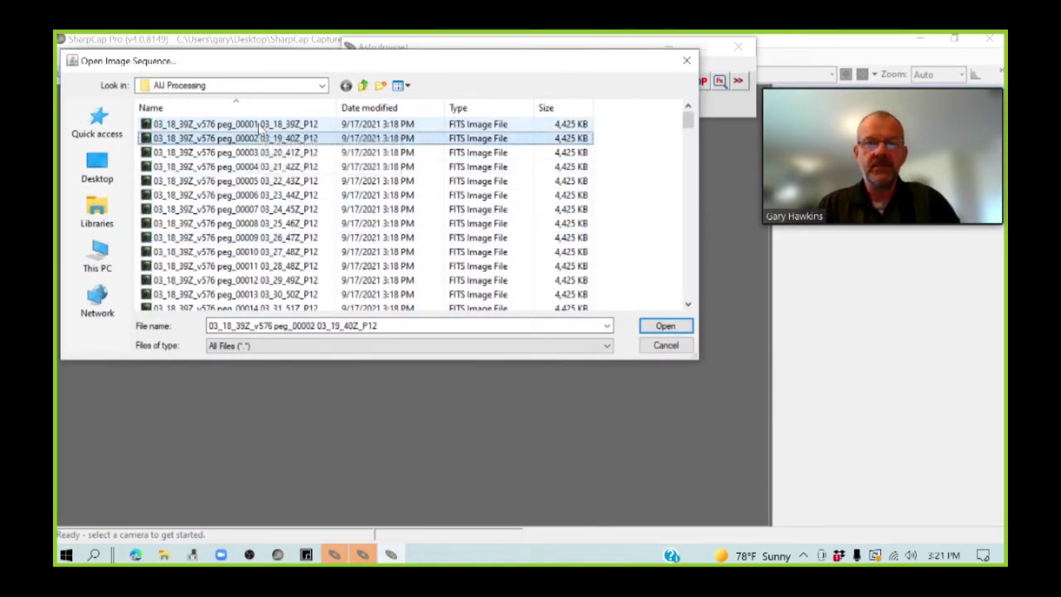
{"action": "left_click", "coordinate": [664, 326]}
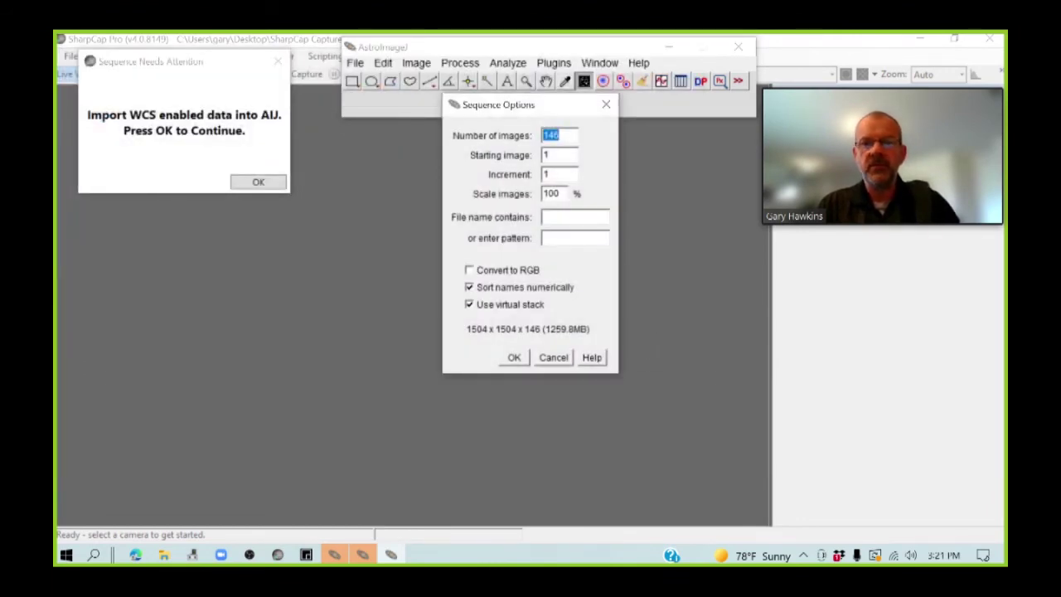
{"action": "left_click", "coordinate": [514, 358]}
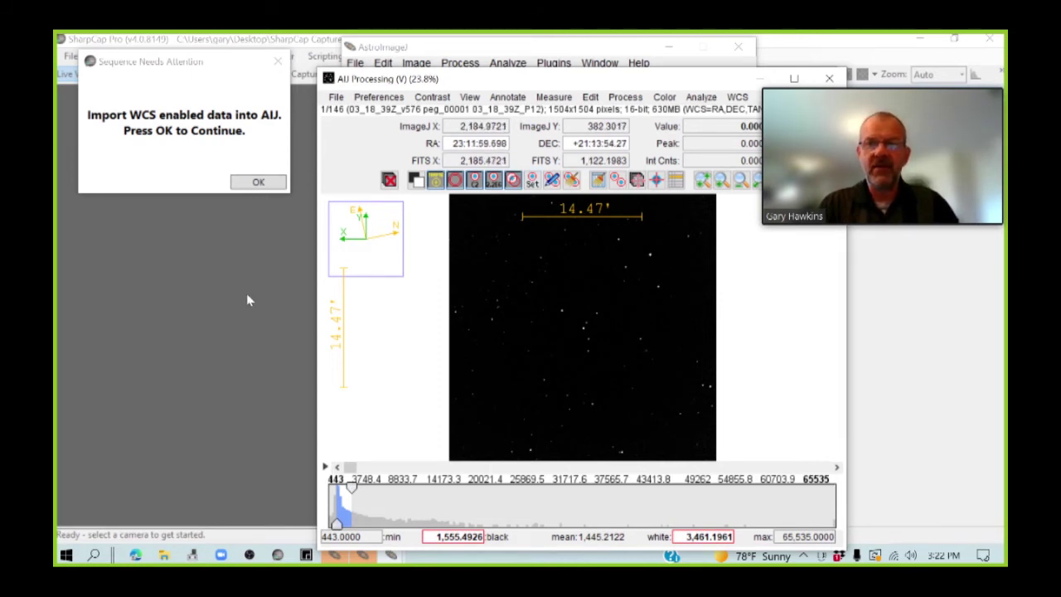
- With the P12 stack at frame 145 of 146, open File Explorer at Quick access
{"action": "mouse_move", "coordinate": [834, 103]}
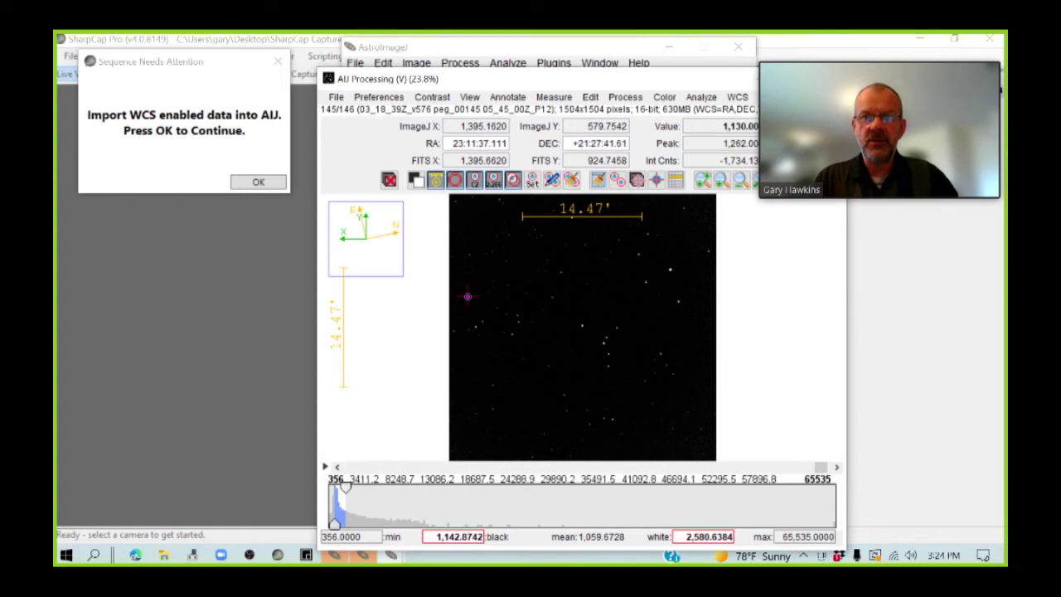
{"action": "left_click", "coordinate": [165, 556]}
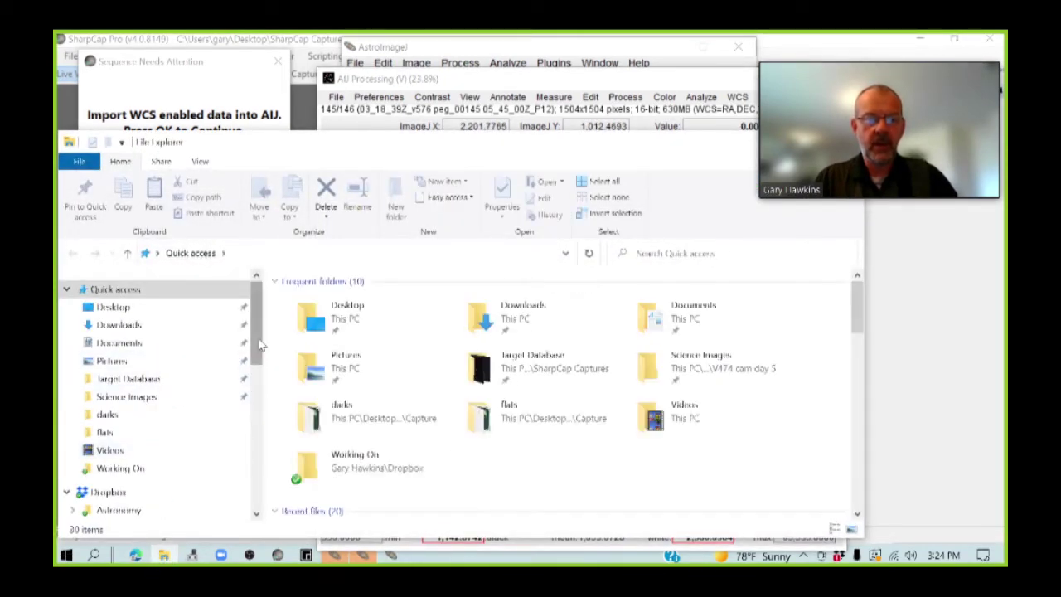
- Browse from the Desktop to SharpCap Captures > 2021 09 15 > v576 peg > AIJ Processing
{"action": "mouse_move", "coordinate": [256, 306]}
{"action": "left_mouse_down"}
{"action": "mouse_move", "coordinate": [259, 477]}
{"action": "mouse_move", "coordinate": [256, 303]}
{"action": "left_mouse_up"}
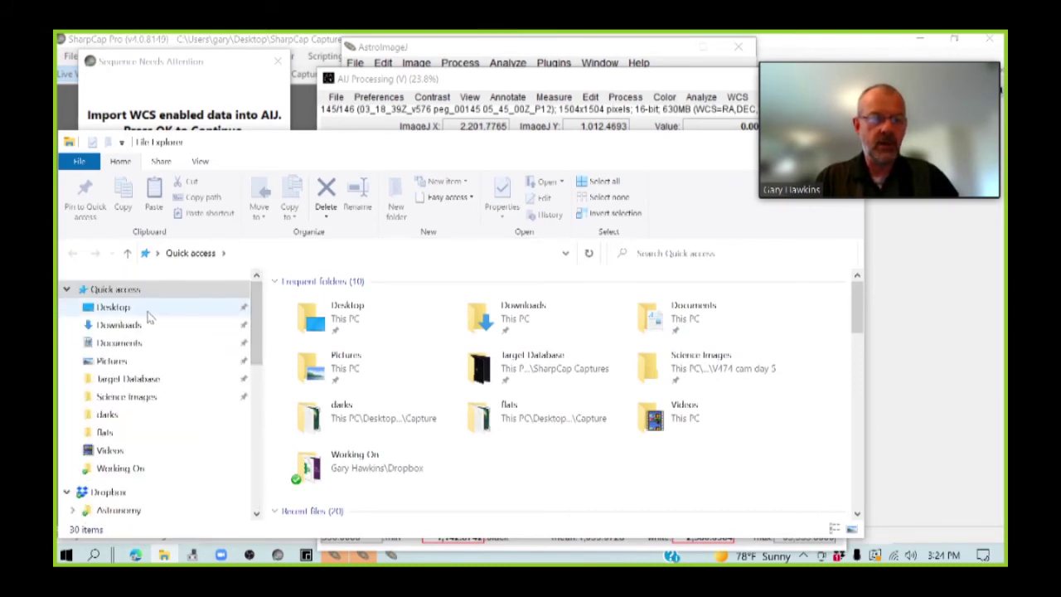
{"action": "left_click", "coordinate": [147, 313]}
{"action": "scroll", "coordinate": [721, 405], "scroll_direction": "down", "scroll_amount": 4}
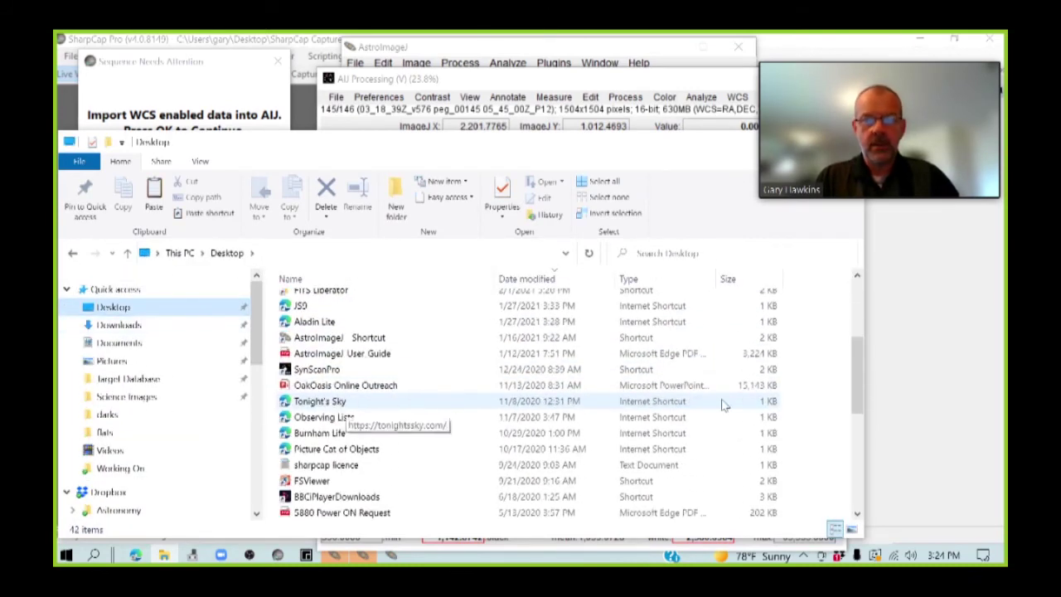
{"action": "scroll", "coordinate": [862, 365], "scroll_direction": "down", "scroll_amount": 6}
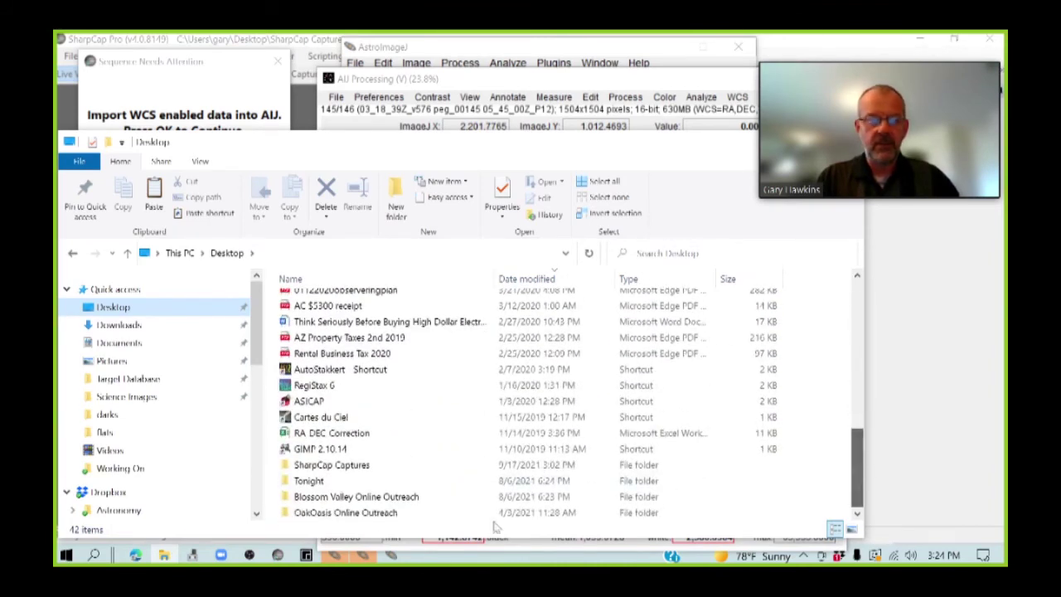
{"action": "double_click", "coordinate": [330, 465]}
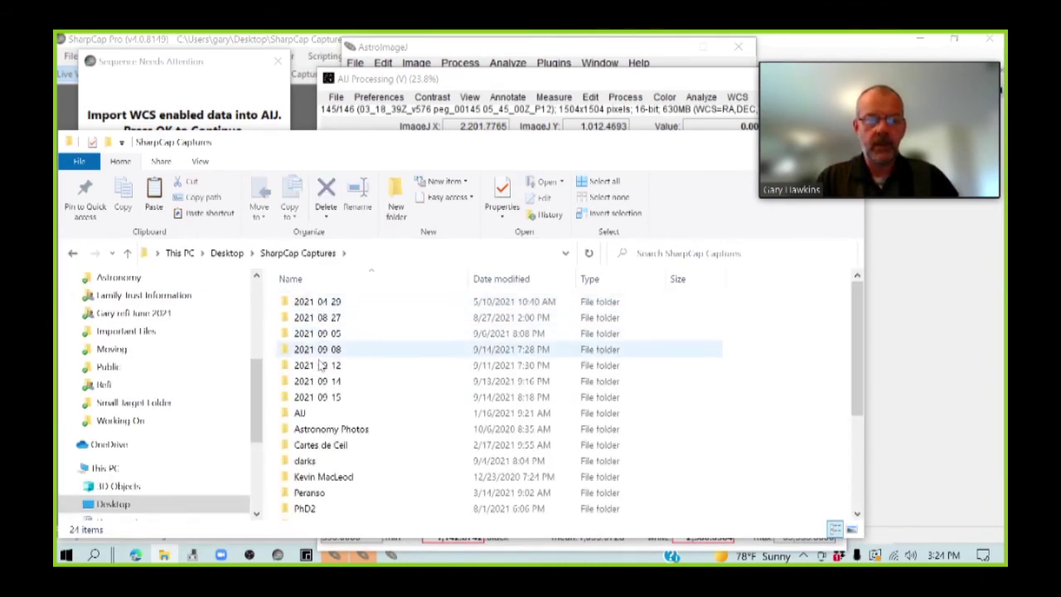
{"action": "double_click", "coordinate": [314, 397]}
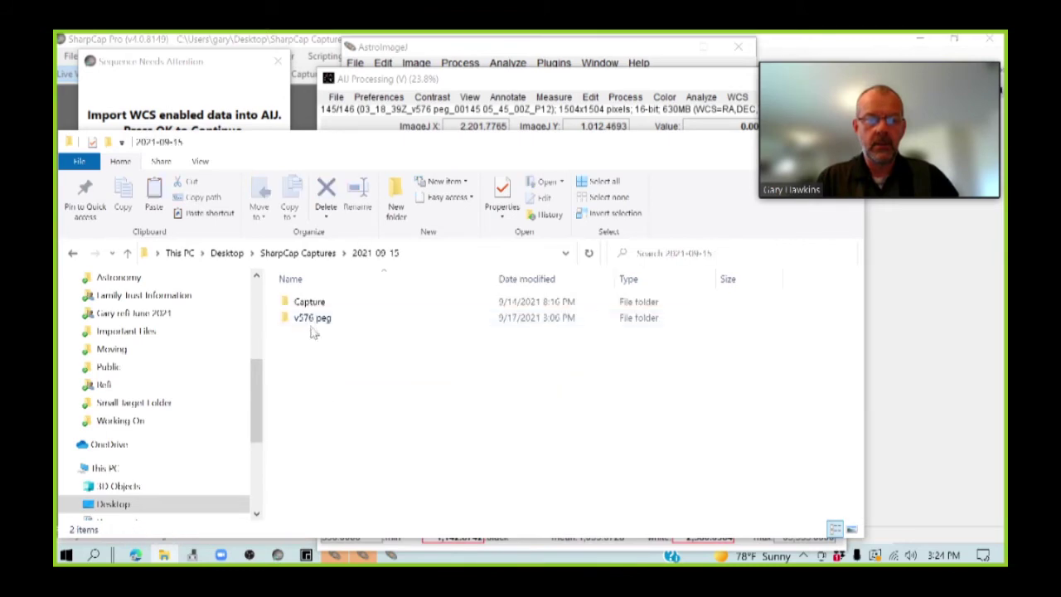
{"action": "double_click", "coordinate": [311, 321]}
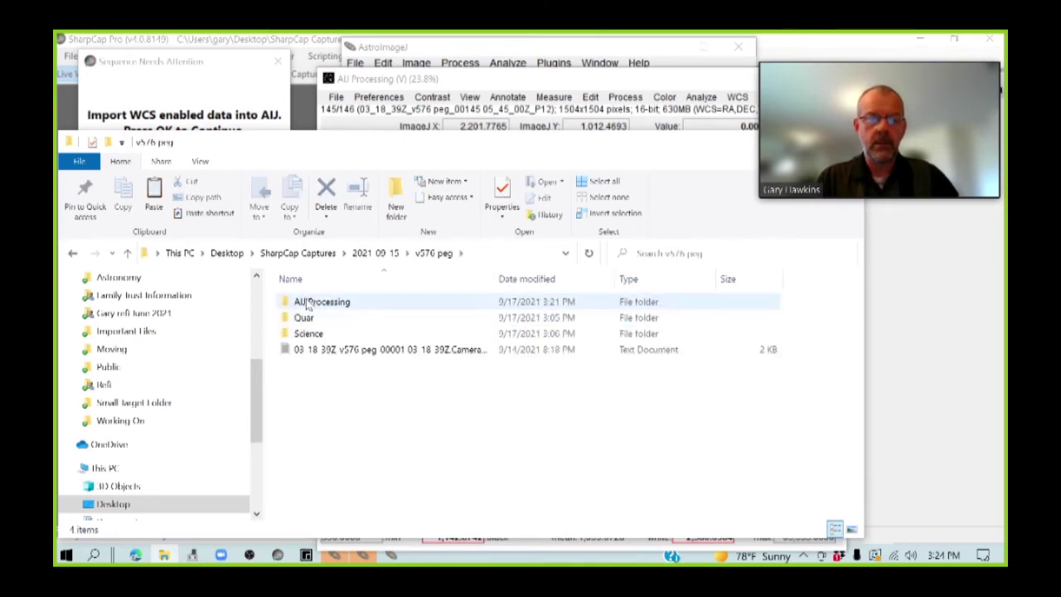
{"action": "double_click", "coordinate": [308, 303]}
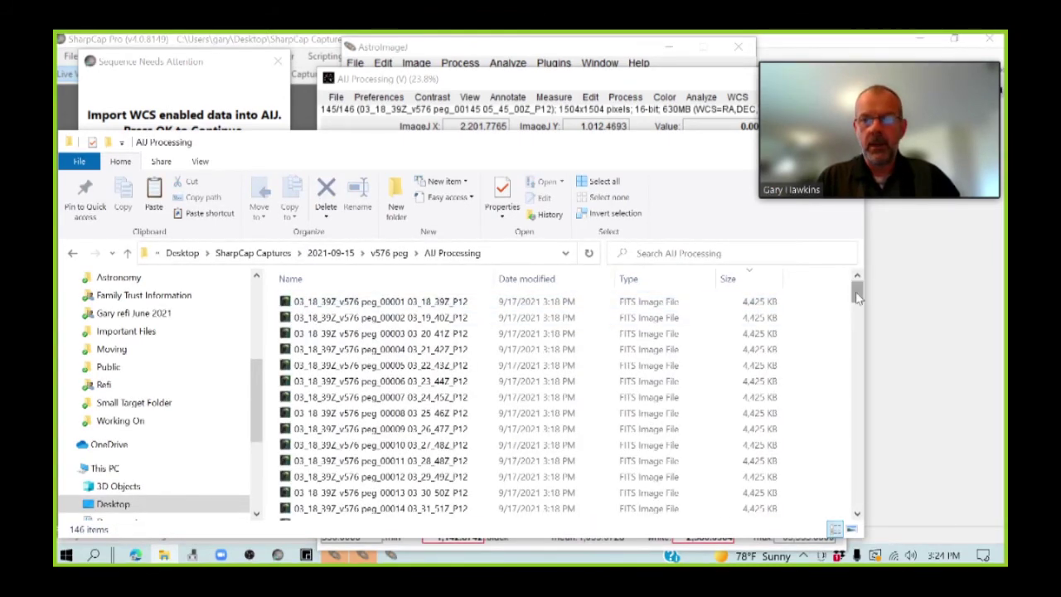
- Move frame 00044 from AIJ Processing into the Quar folder, then close File Explorer
{"action": "left_click_drag", "start_coordinate": [858, 298], "coordinate": [858, 340]}
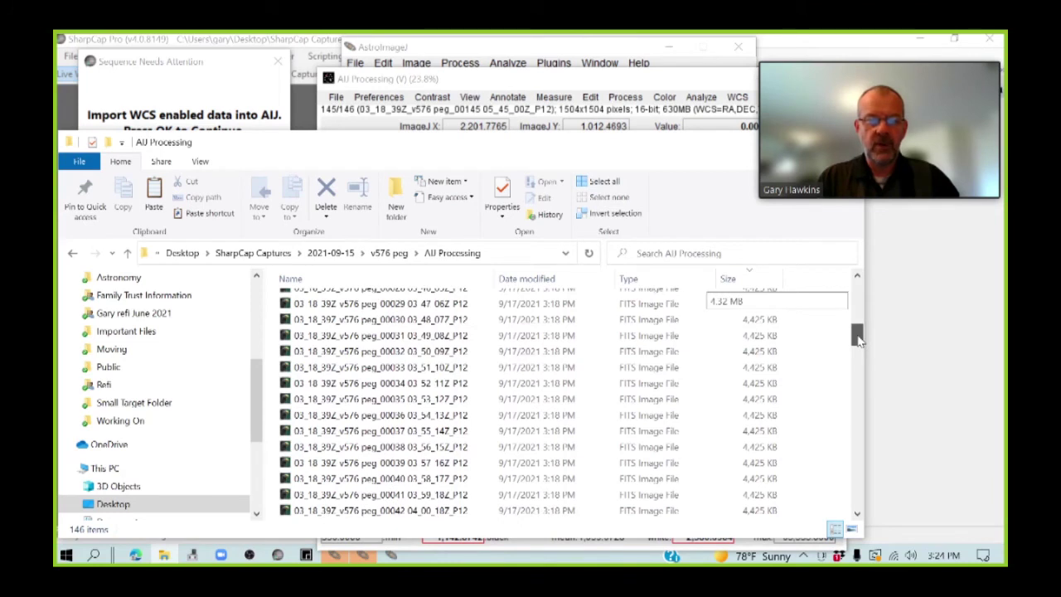
{"action": "scroll", "coordinate": [390, 489], "scroll_direction": "down", "scroll_amount": 1}
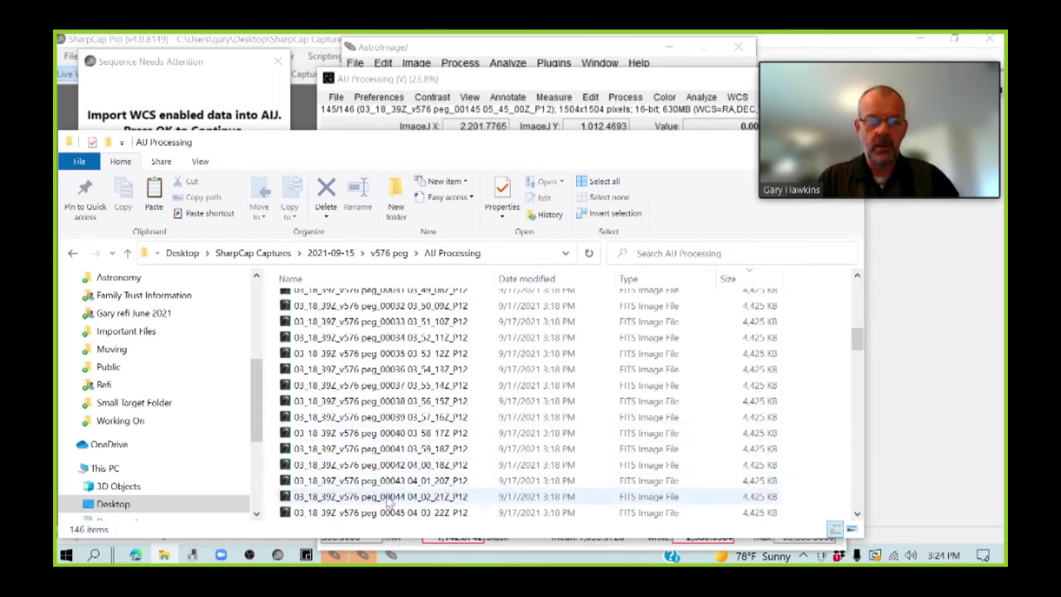
{"action": "left_click", "coordinate": [388, 498]}
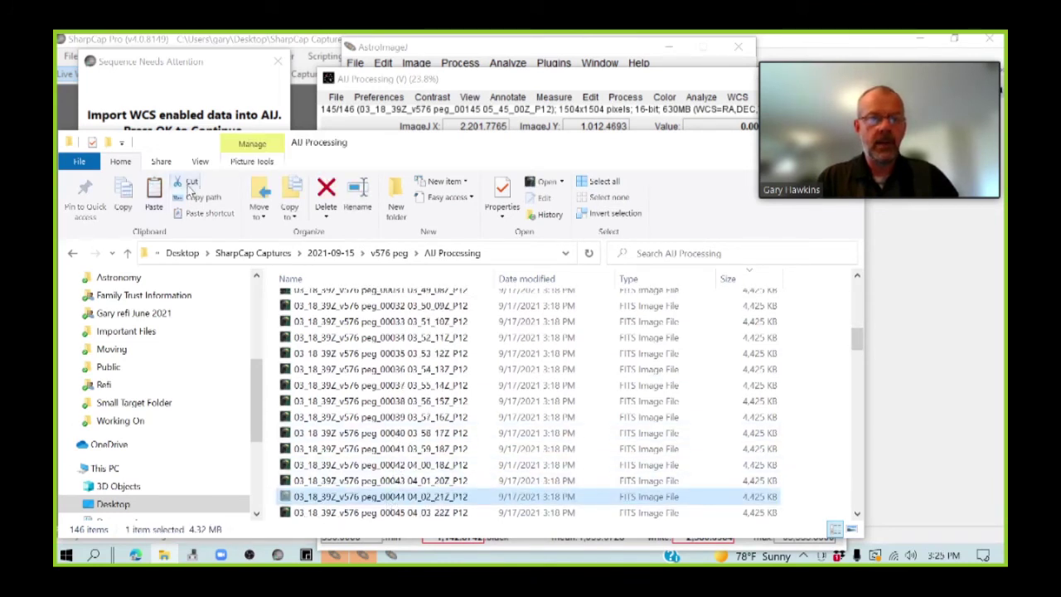
{"action": "left_click", "coordinate": [383, 254]}
{"action": "double_click", "coordinate": [303, 319]}
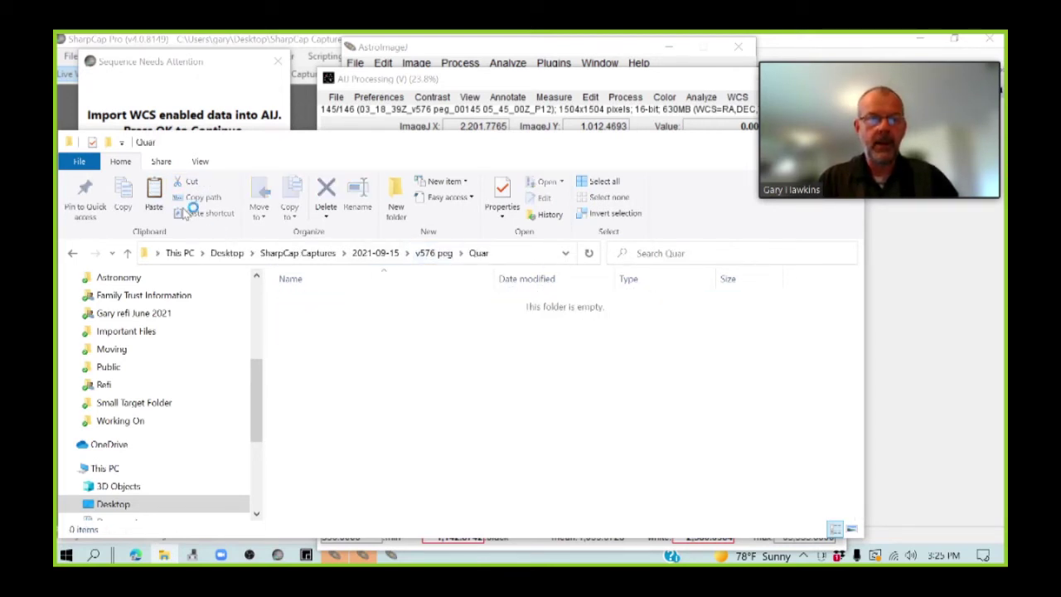
{"action": "left_click", "coordinate": [154, 199]}
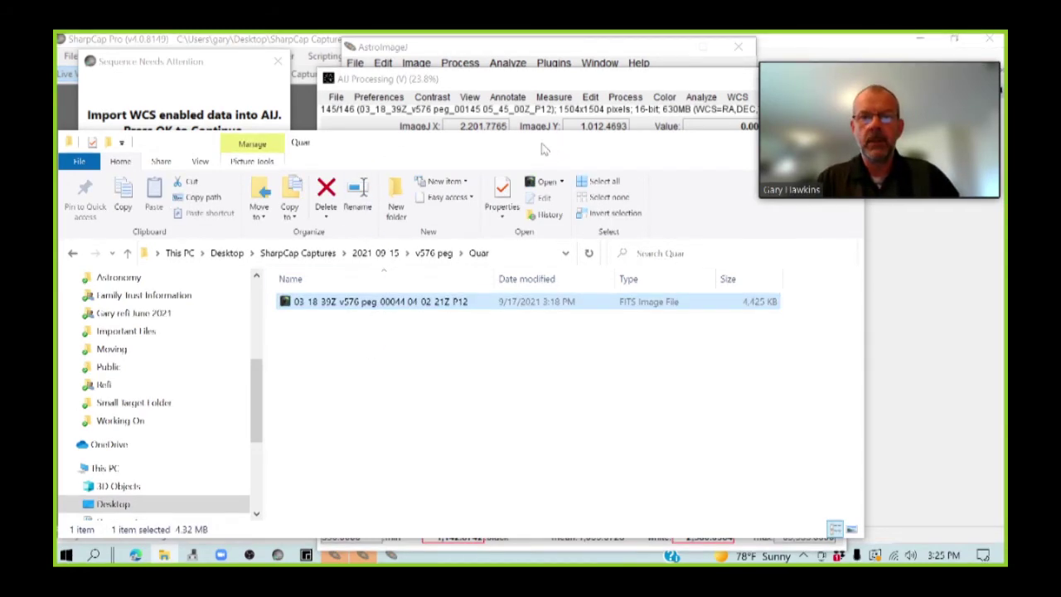
{"action": "left_click_drag", "start_coordinate": [543, 149], "coordinate": [497, 239]}
{"action": "left_click", "coordinate": [801, 230]}
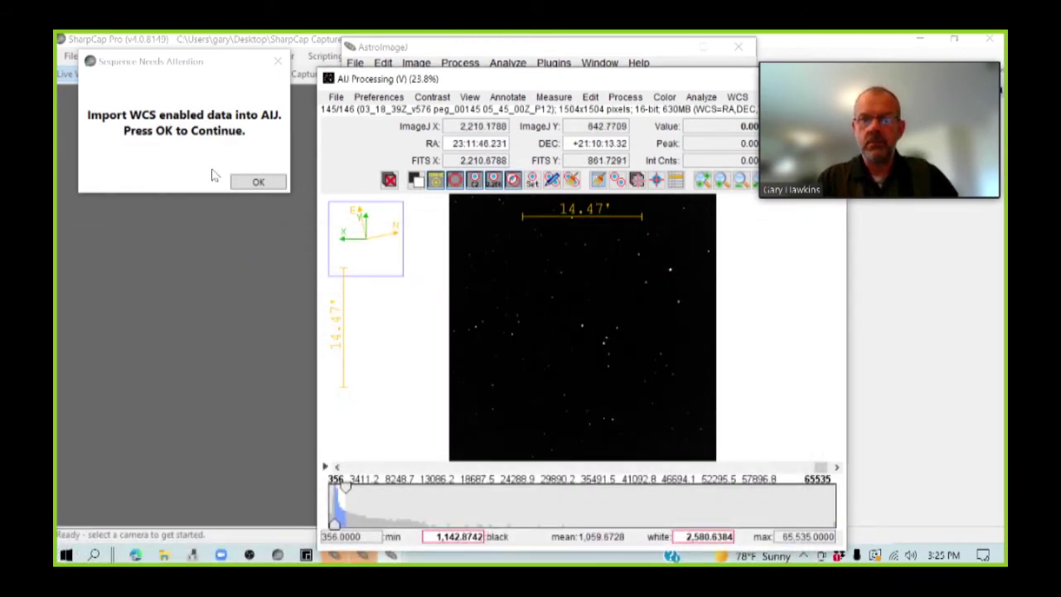
- Close the old stack and re-import AIJ Processing's FITS frames as a 145-image virtual stack
{"action": "left_click_drag", "start_coordinate": [495, 82], "coordinate": [379, 72]}
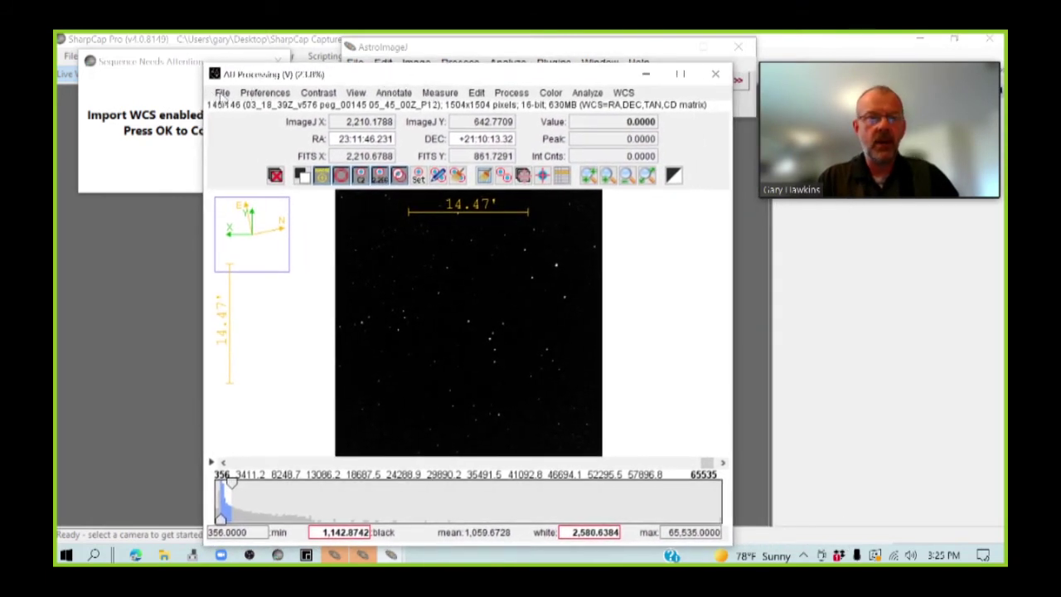
{"action": "left_click", "coordinate": [715, 74]}
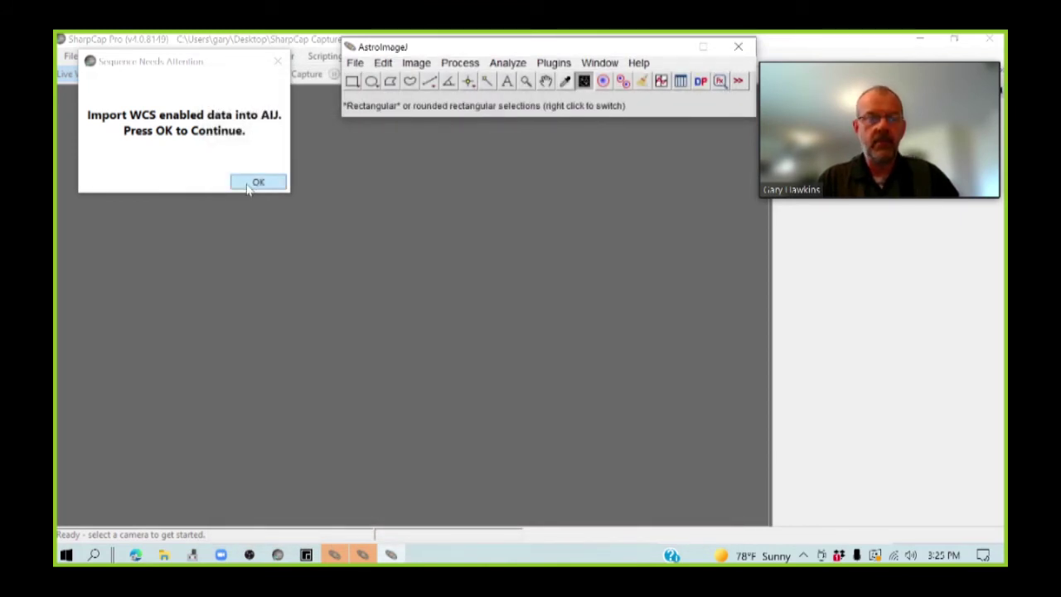
{"action": "left_click", "coordinate": [355, 64]}
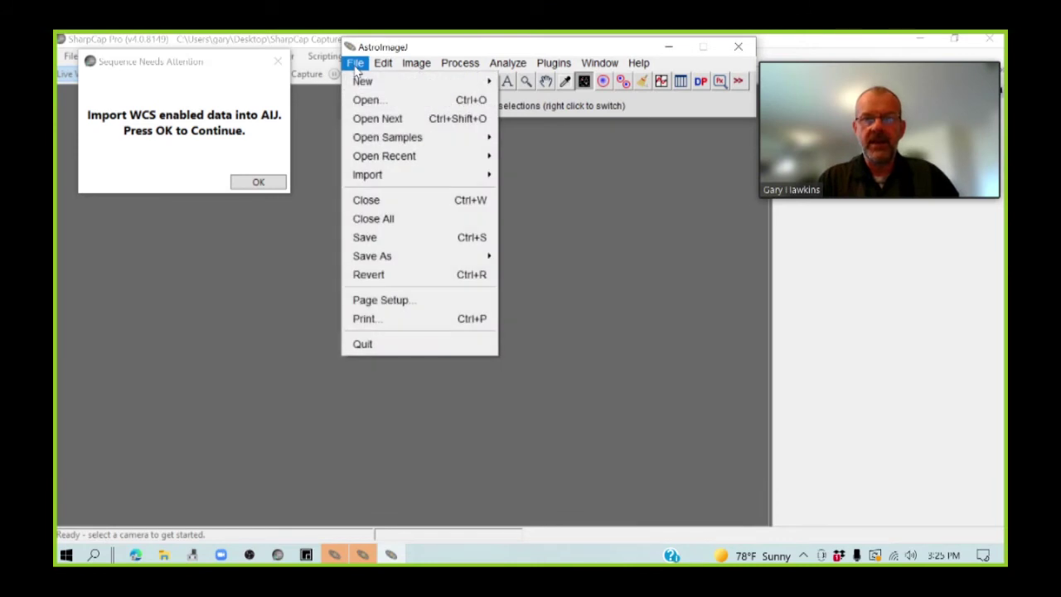
{"action": "mouse_move", "coordinate": [372, 174]}
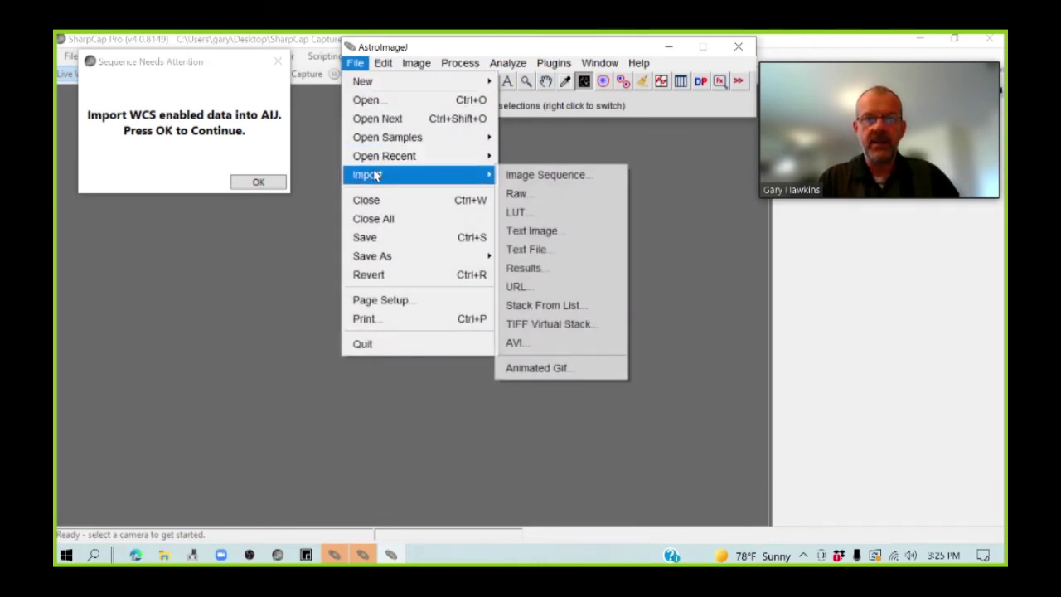
{"action": "left_click", "coordinate": [516, 177]}
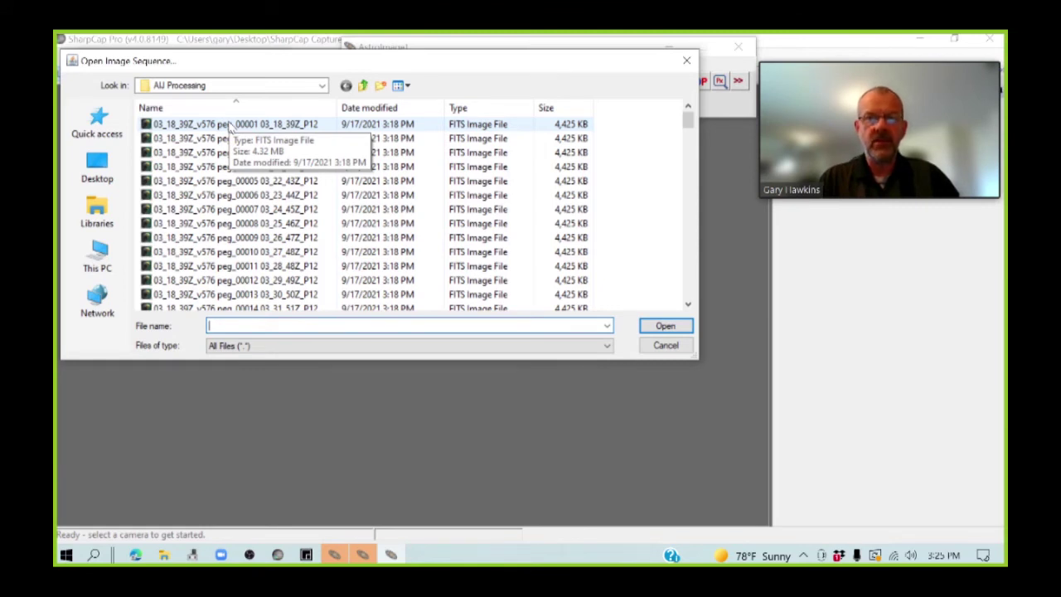
{"action": "left_click", "coordinate": [230, 124]}
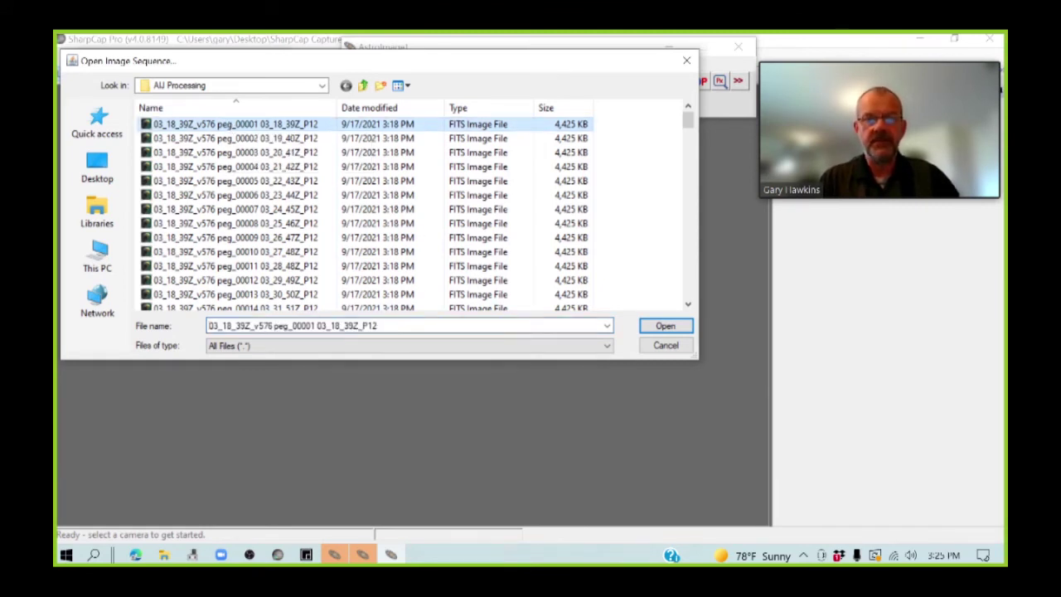
{"action": "left_click", "coordinate": [663, 327]}
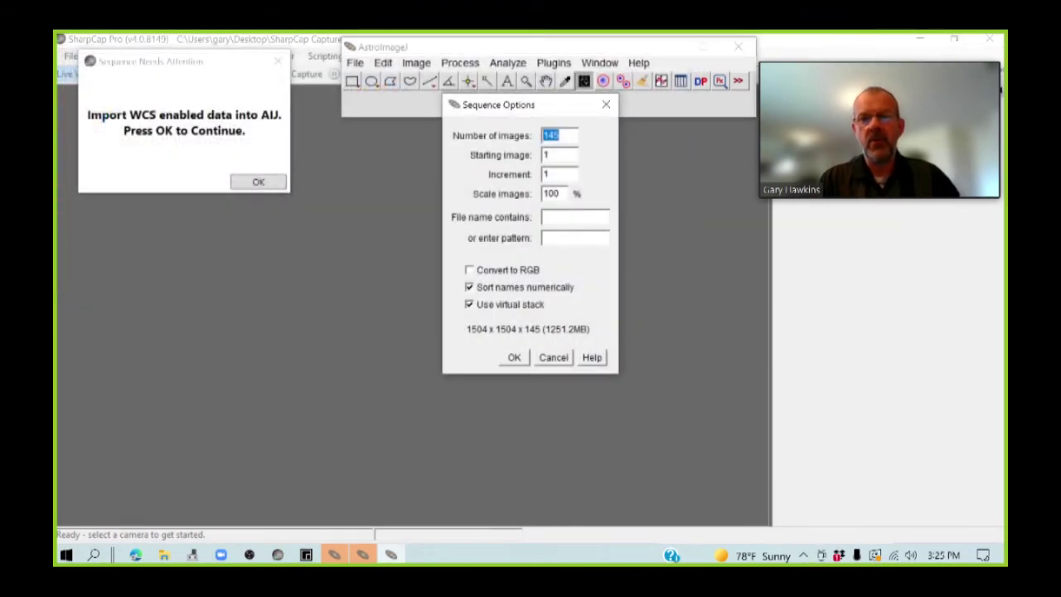
{"action": "left_click", "coordinate": [513, 357]}
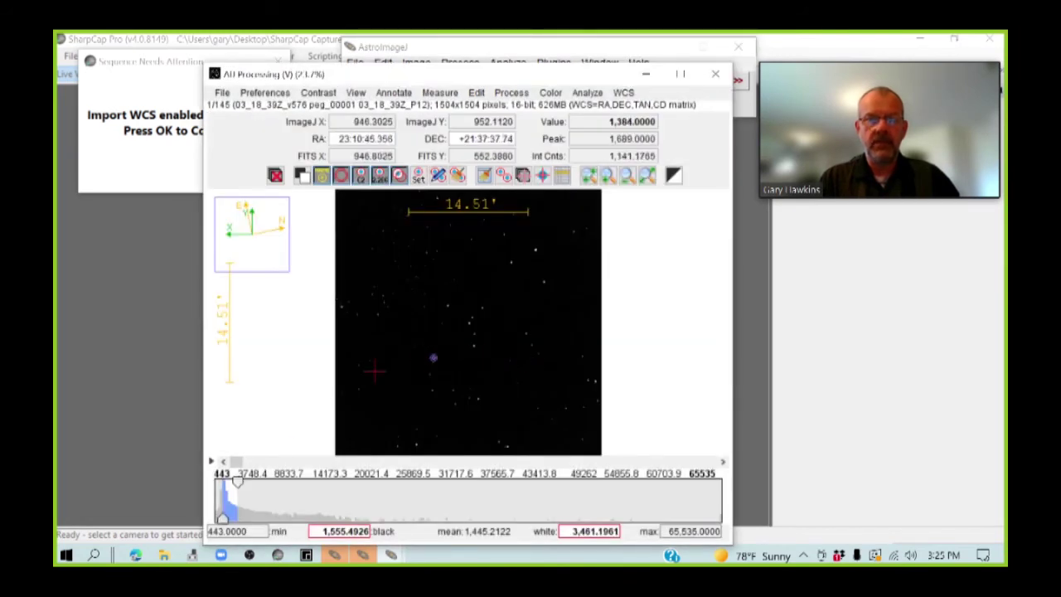
- Raise the histogram white level for star contrast and move the image window off the sequencer prompt
{"action": "left_click_drag", "start_coordinate": [237, 487], "coordinate": [289, 464]}
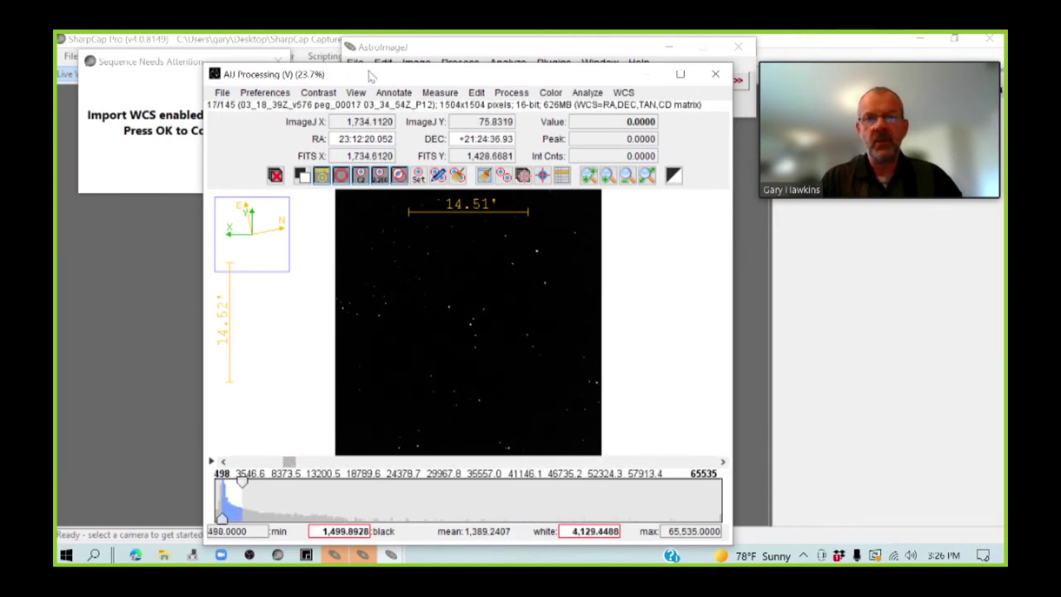
{"action": "left_click_drag", "start_coordinate": [560, 68], "coordinate": [663, 60]}
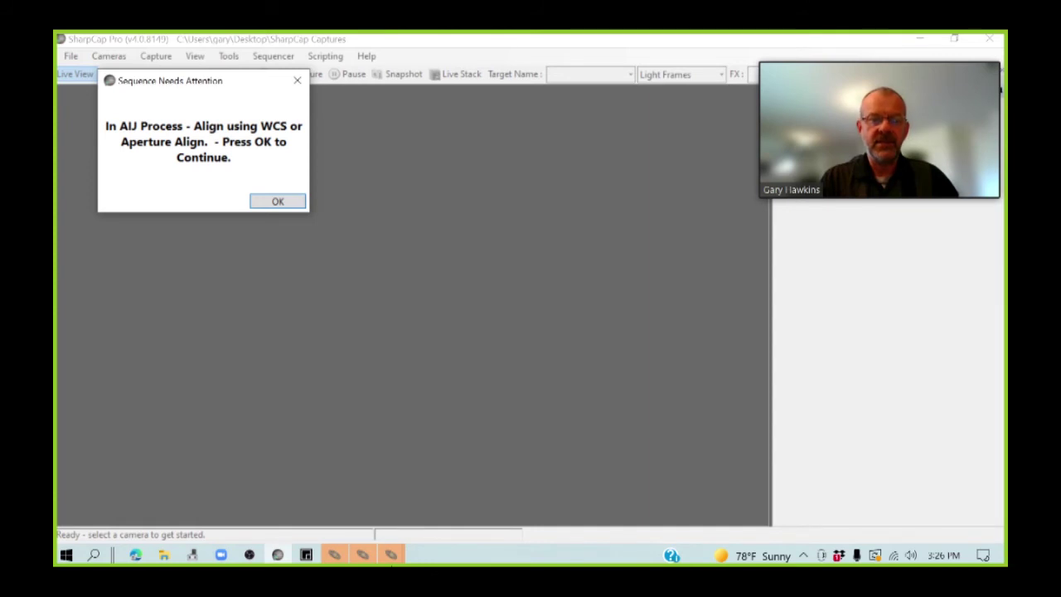
- Bring the AIJ Processing stack forward and align all 145 slices using only WCS headers
{"action": "mouse_move", "coordinate": [390, 555]}
{"action": "left_click", "coordinate": [454, 444]}
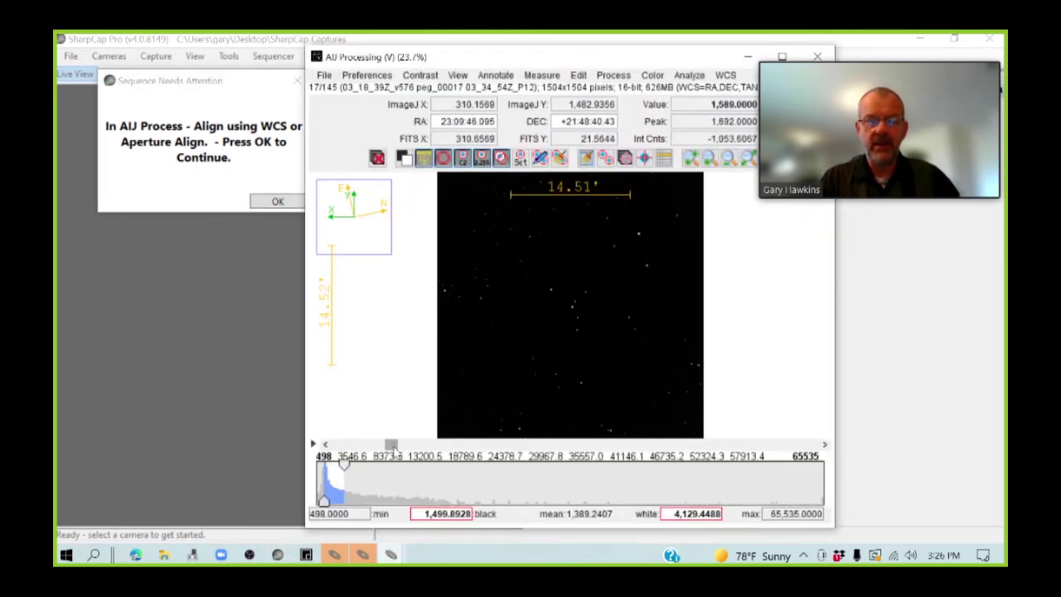
{"action": "left_click_drag", "start_coordinate": [395, 450], "coordinate": [305, 443]}
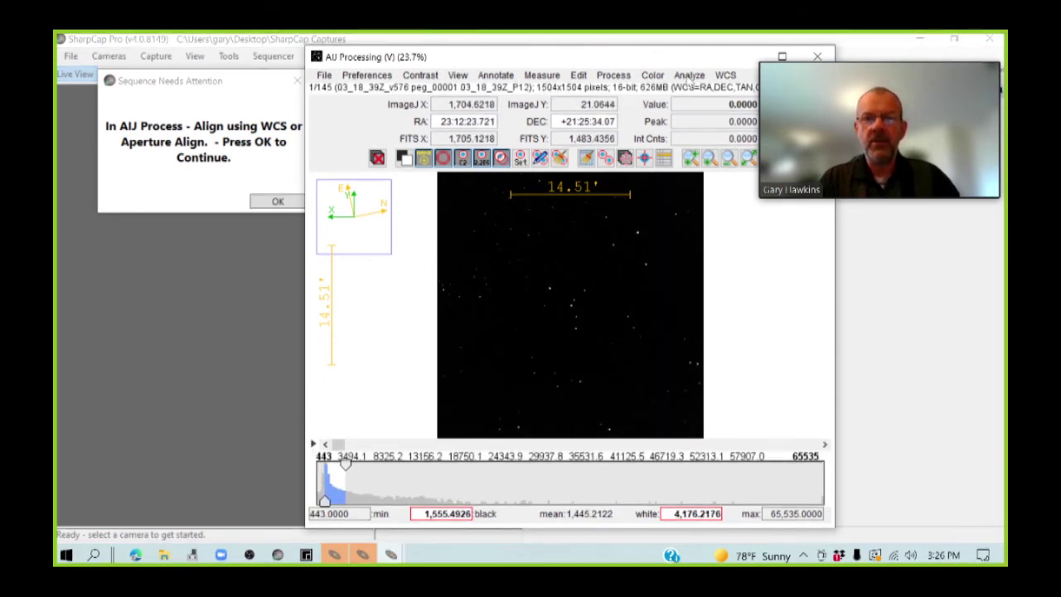
{"action": "left_click", "coordinate": [689, 76]}
{"action": "mouse_move", "coordinate": [512, 75]}
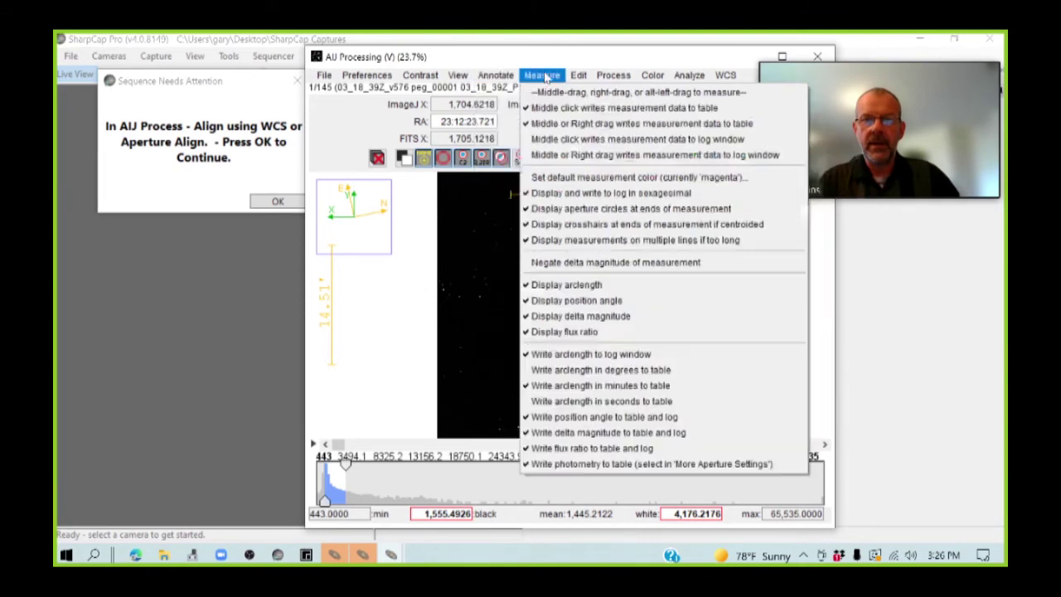
{"action": "mouse_move", "coordinate": [613, 77]}
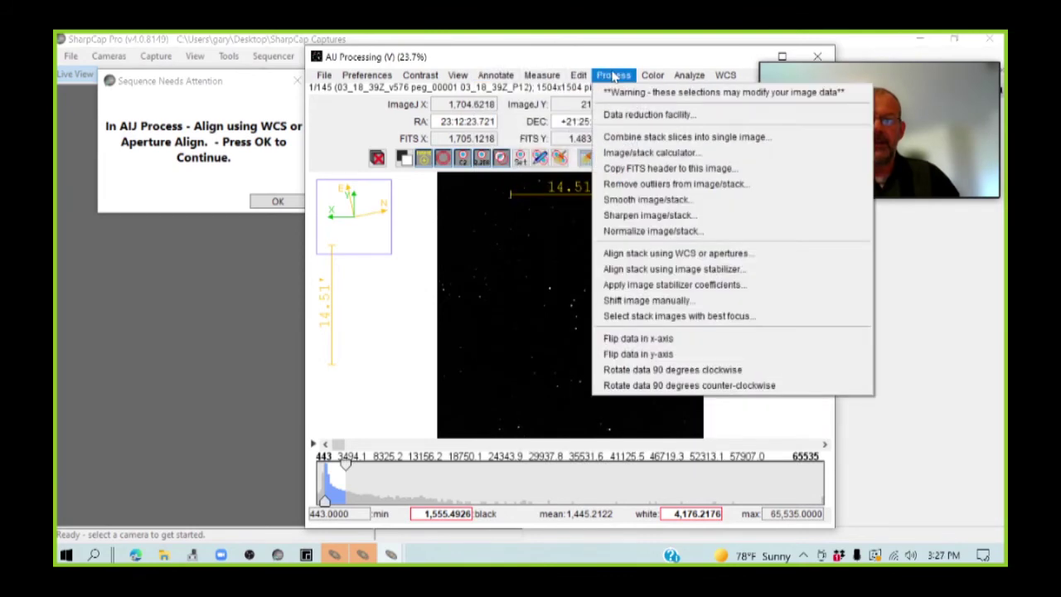
{"action": "left_click", "coordinate": [626, 254]}
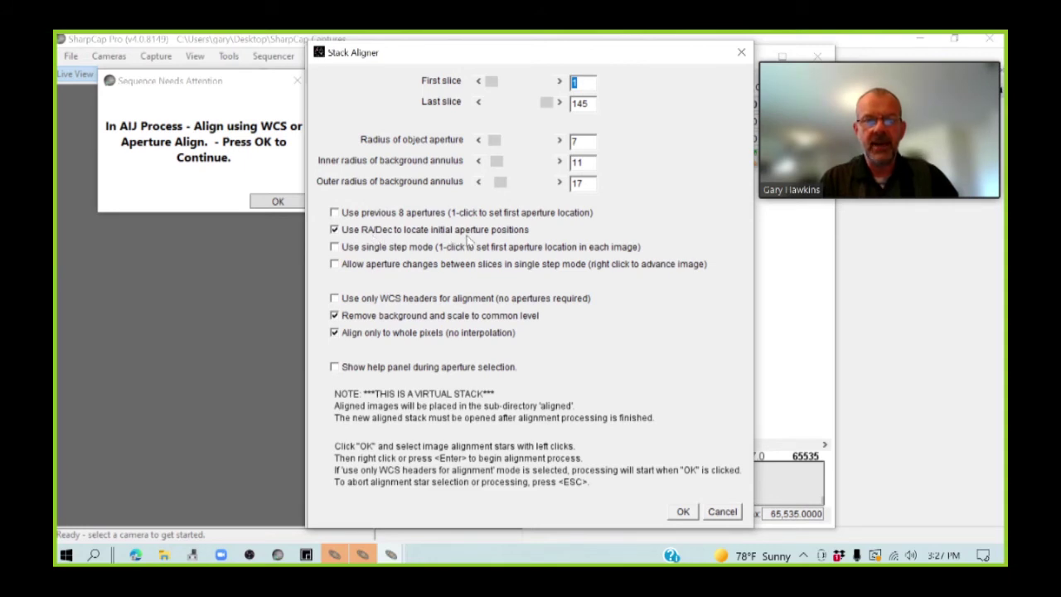
{"action": "left_click", "coordinate": [335, 299]}
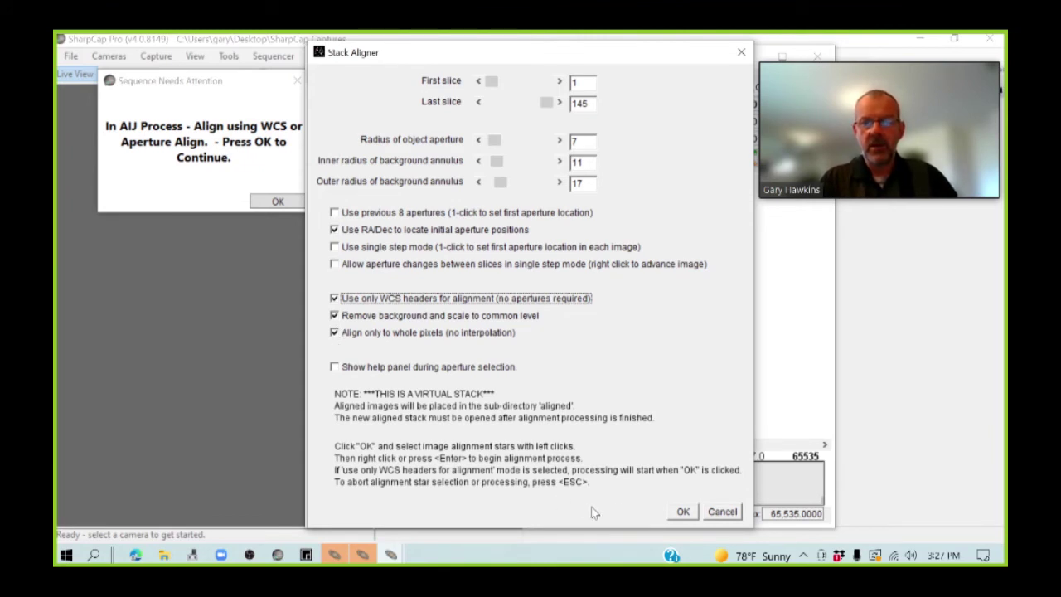
{"action": "left_click", "coordinate": [683, 512]}
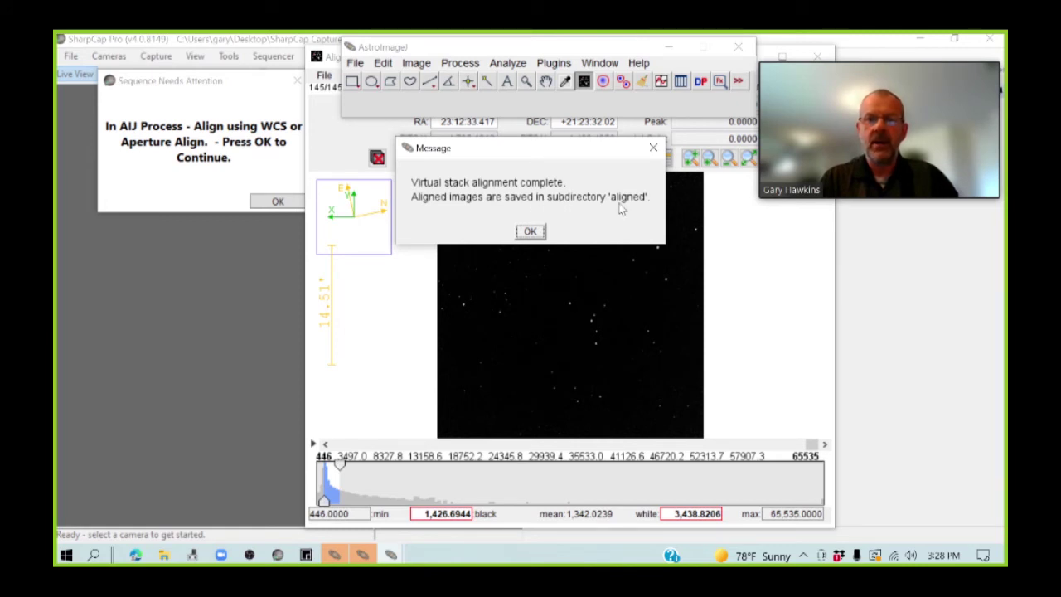
- Dismiss the alignment-complete message, check an earlier aligned frame, and confirm the sequencer's WCS alignment step
{"action": "left_click", "coordinate": [531, 231]}
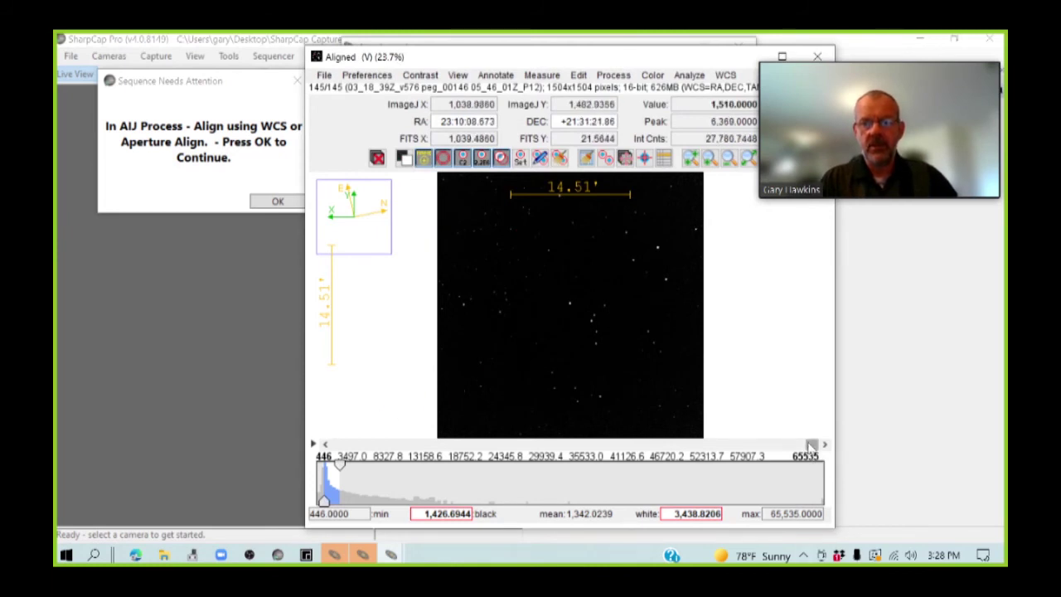
{"action": "left_click_drag", "start_coordinate": [812, 444], "coordinate": [436, 444]}
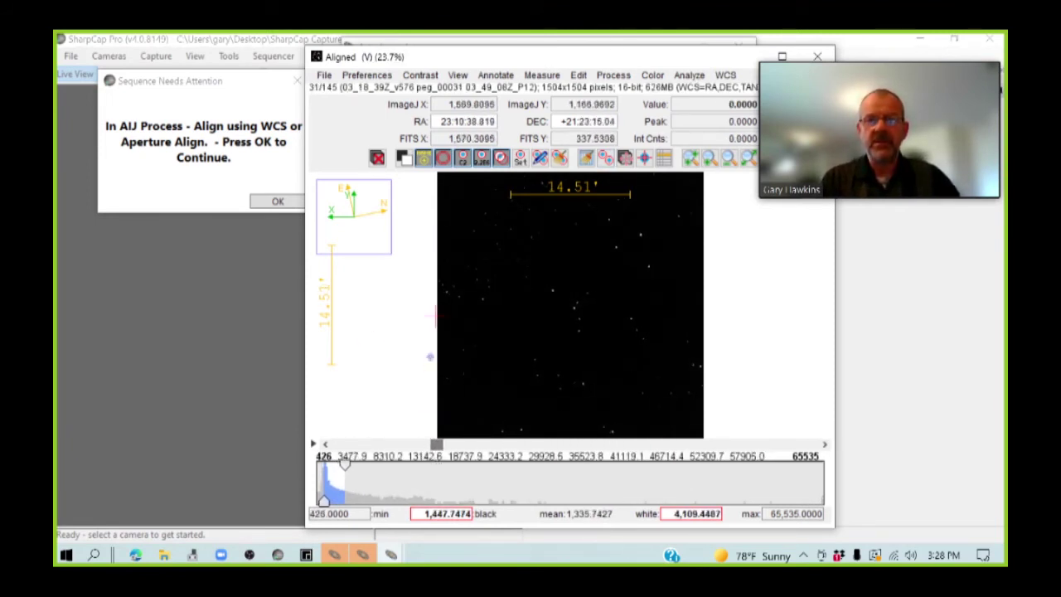
{"action": "left_click", "coordinate": [258, 204]}
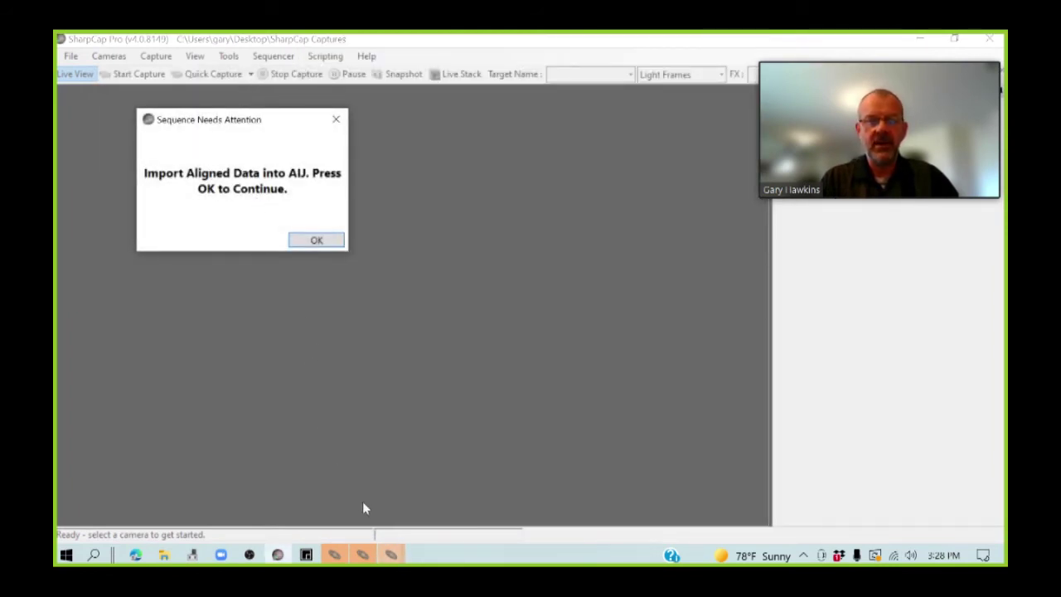
- Close the old Aligned_ window and bring the main AstroImageJ window forward
{"action": "mouse_move", "coordinate": [394, 556]}
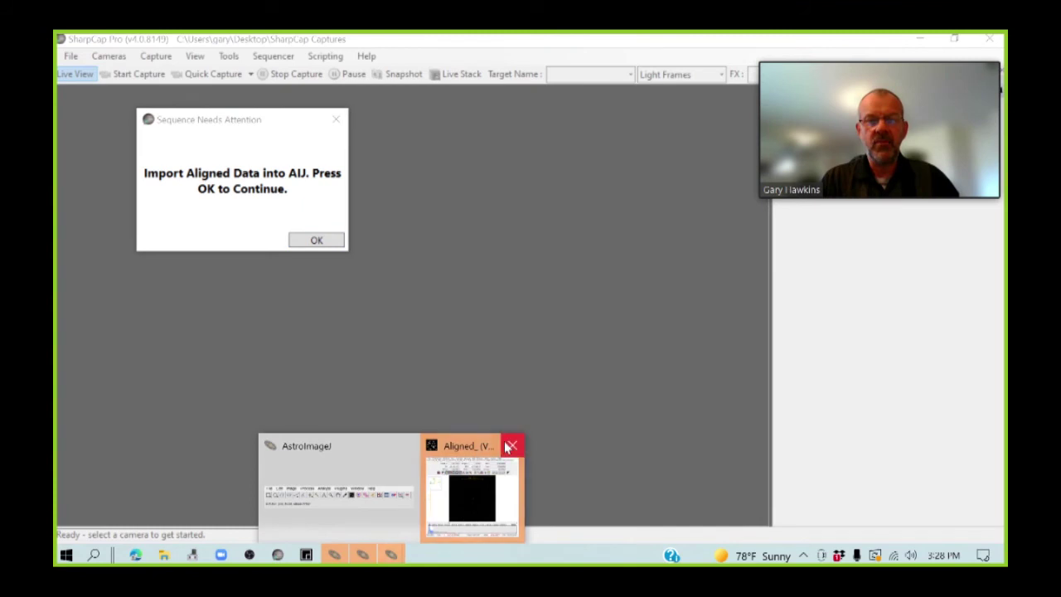
{"action": "left_click", "coordinate": [511, 446]}
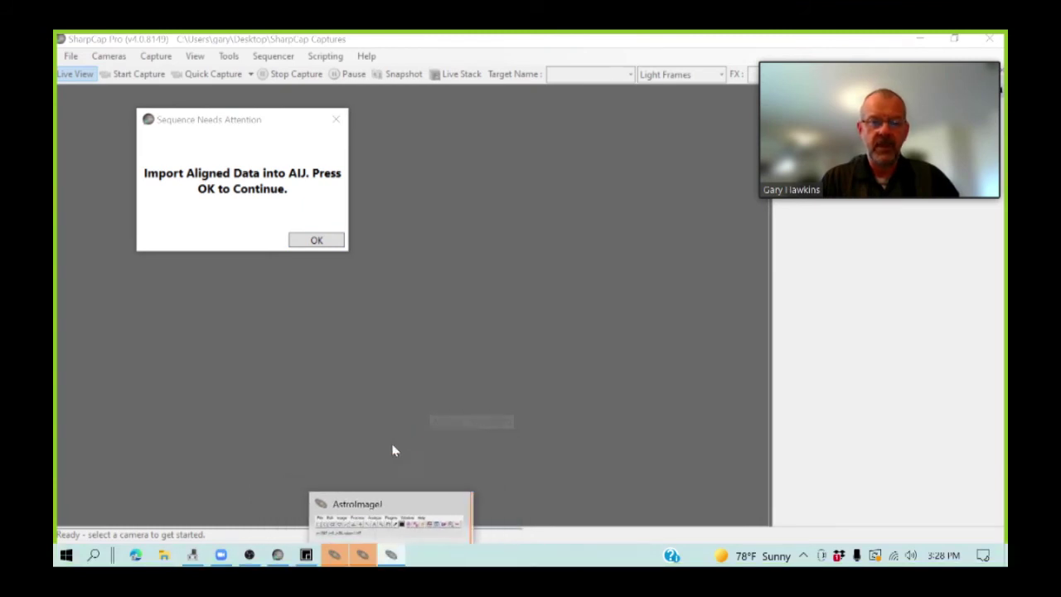
{"action": "left_click", "coordinate": [424, 502]}
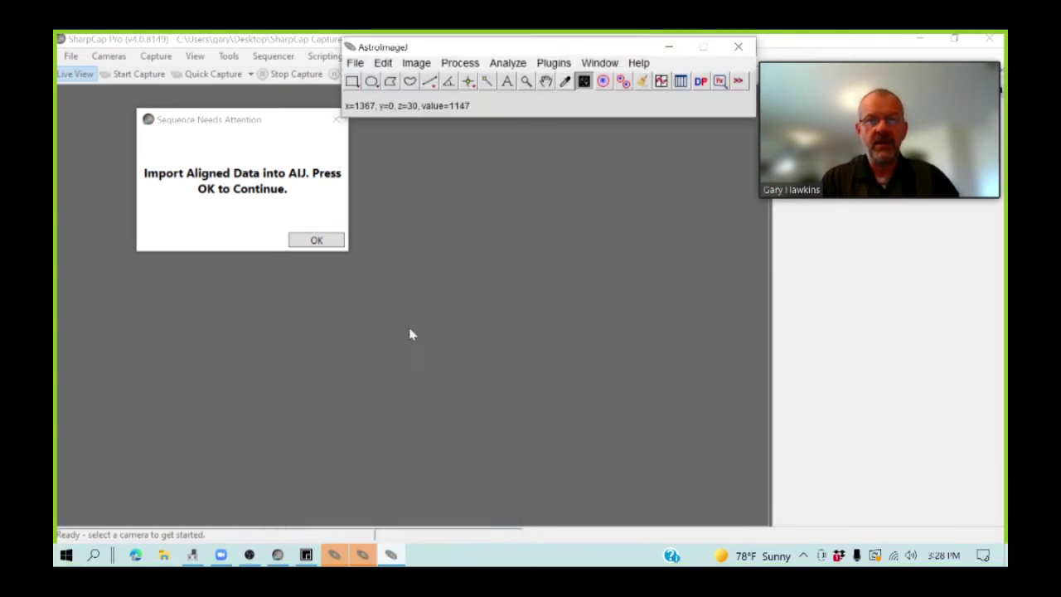
- Import the aligned folder as a 145-image sequence and step forward to a later frame
{"action": "left_click", "coordinate": [355, 64]}
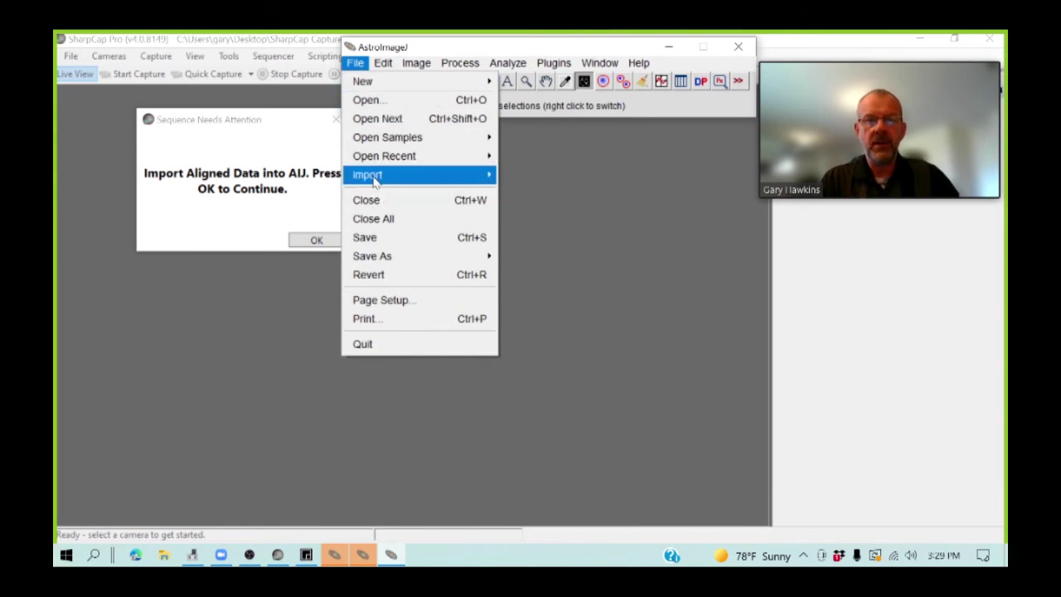
{"action": "mouse_move", "coordinate": [401, 179]}
{"action": "left_click", "coordinate": [530, 175]}
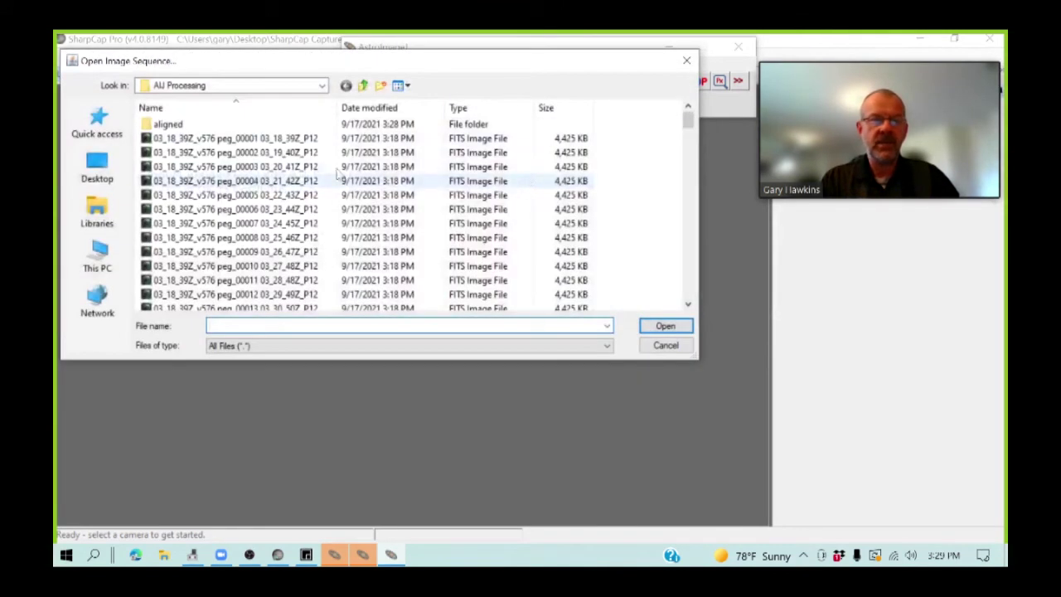
{"action": "double_click", "coordinate": [176, 126]}
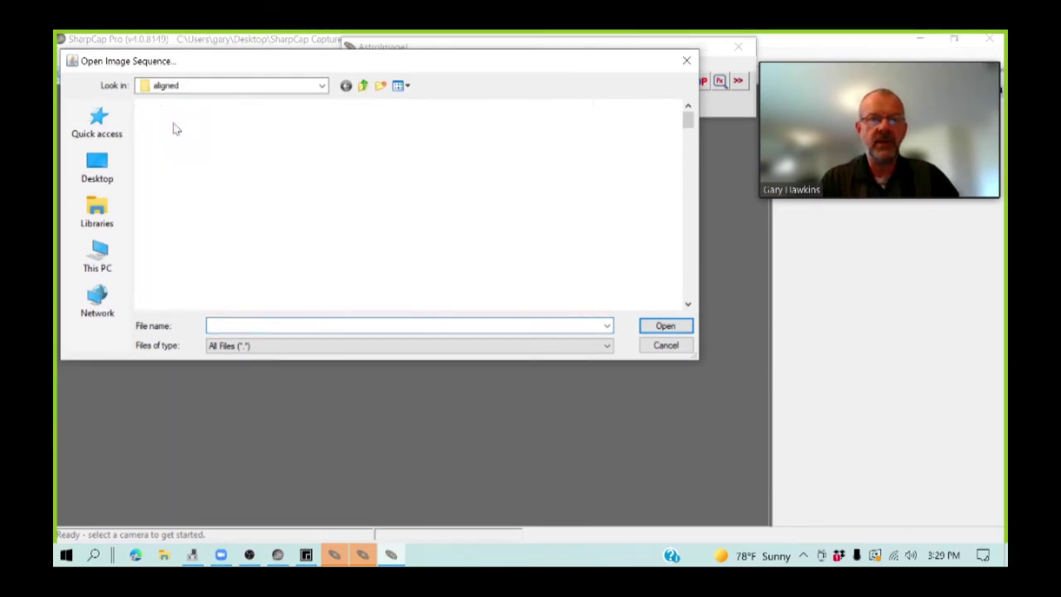
{"action": "left_click", "coordinate": [176, 126]}
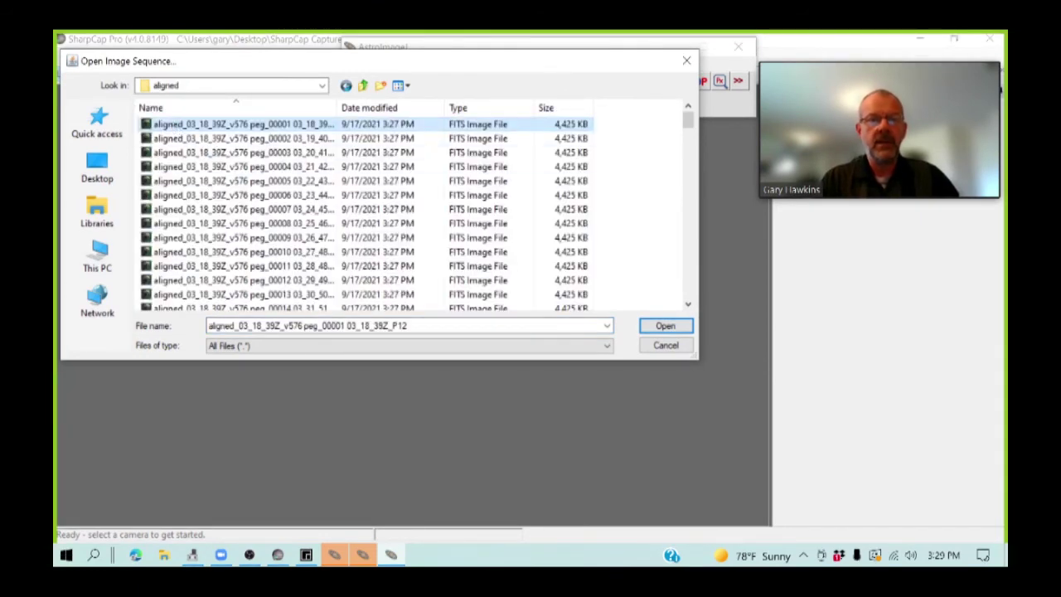
{"action": "left_click", "coordinate": [649, 325]}
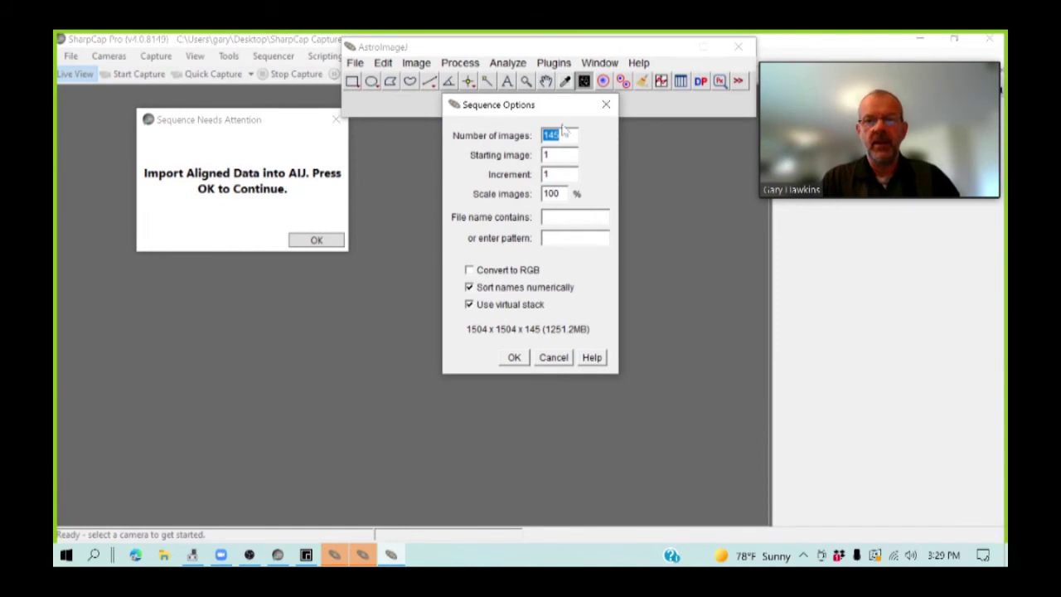
{"action": "left_click", "coordinate": [514, 359]}
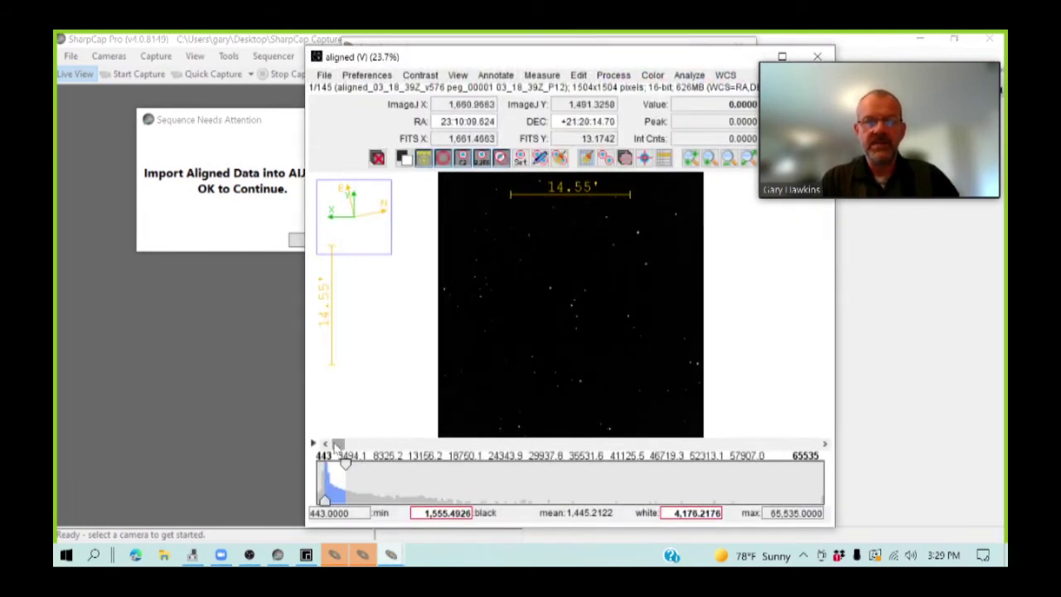
{"action": "left_click_drag", "start_coordinate": [338, 445], "coordinate": [711, 443]}
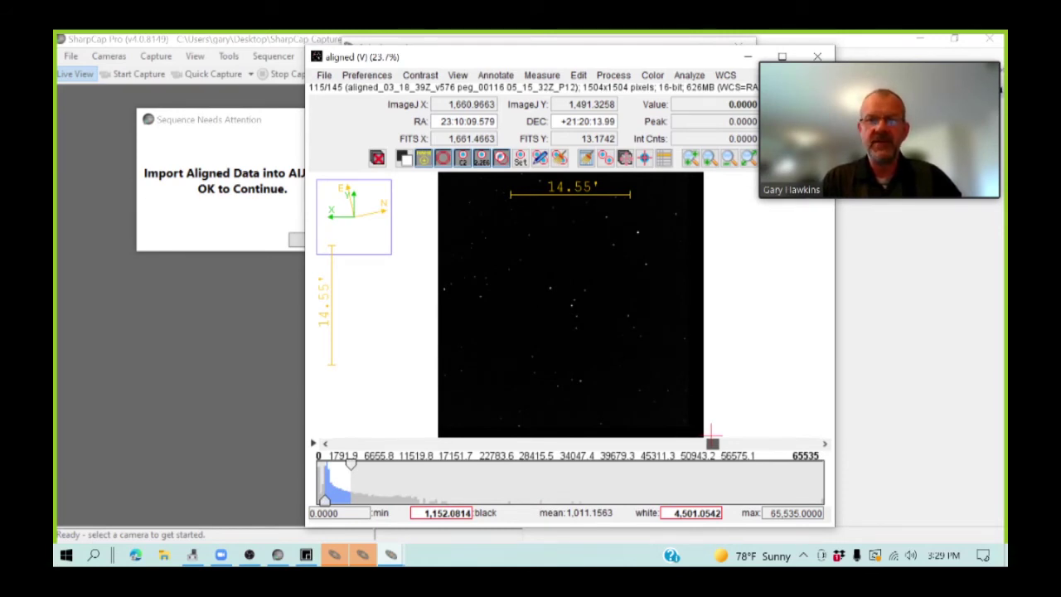
- Confirm the aligned data import in SharpCap's sequencer and drop the AstroImageJ toolbar below SharpCap's controls
{"action": "left_click", "coordinate": [290, 248]}
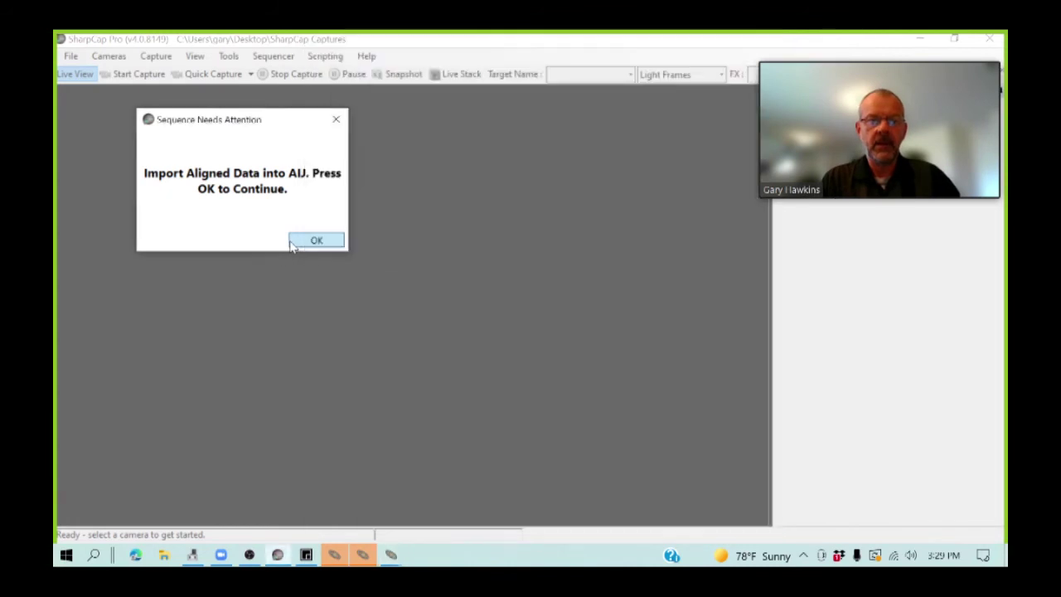
{"action": "left_click", "coordinate": [292, 245]}
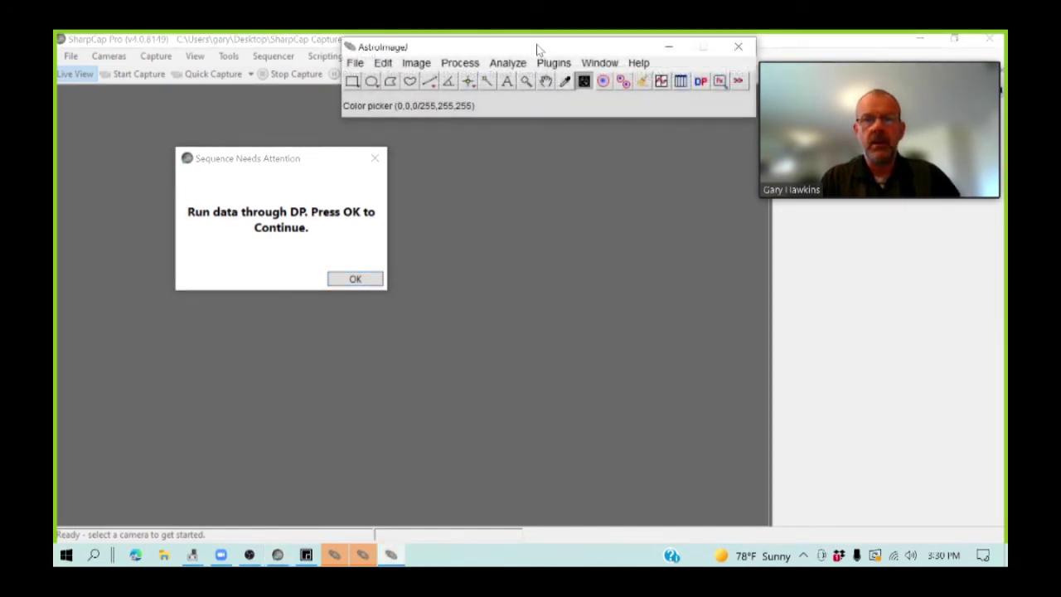
{"action": "left_click_drag", "start_coordinate": [537, 50], "coordinate": [536, 110]}
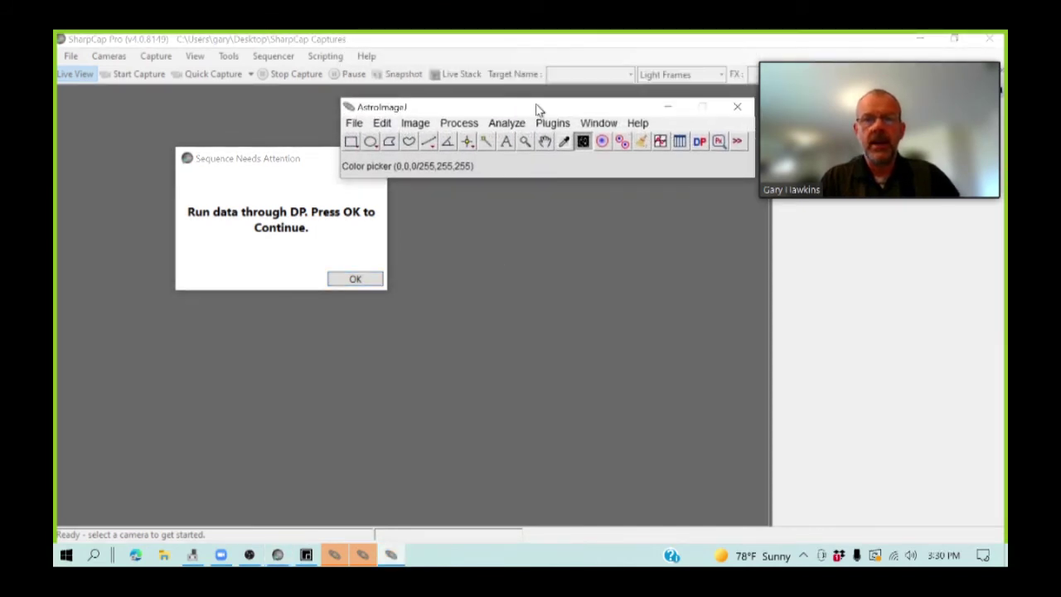
{"action": "left_click", "coordinate": [699, 143]}
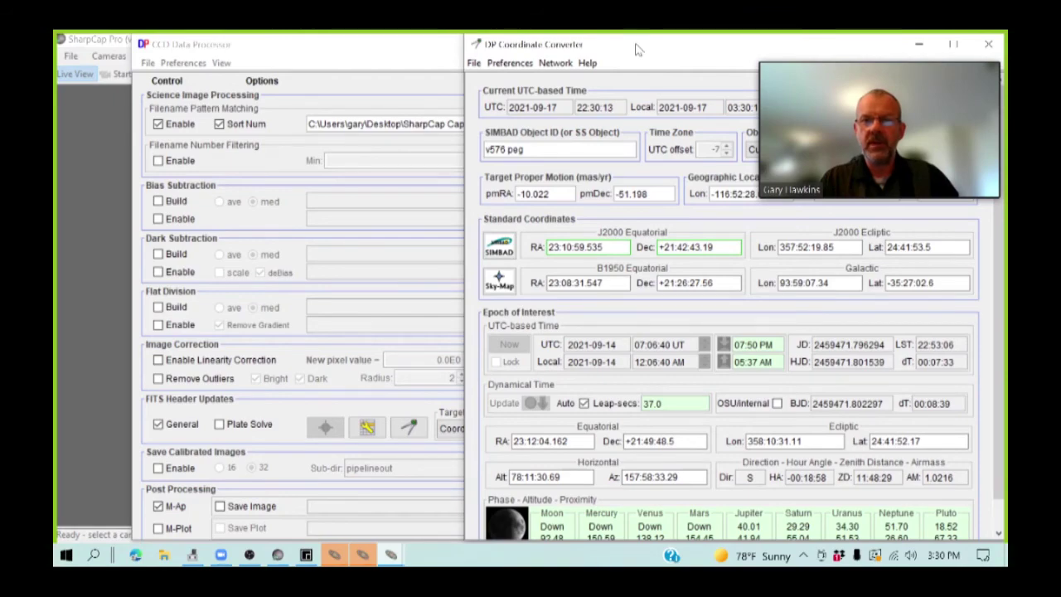
- Move the Coordinate Converter aside, minimize it, and shift the CCD Data Processor left
{"action": "left_click_drag", "start_coordinate": [636, 50], "coordinate": [348, 47]}
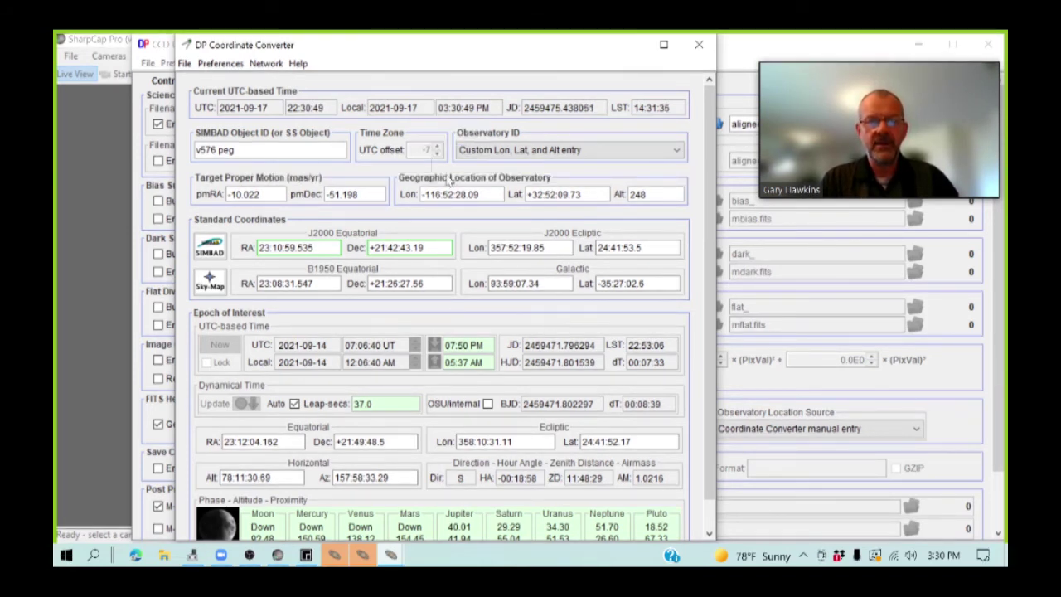
{"action": "left_click", "coordinate": [630, 44]}
{"action": "left_click_drag", "start_coordinate": [524, 68], "coordinate": [483, 58]}
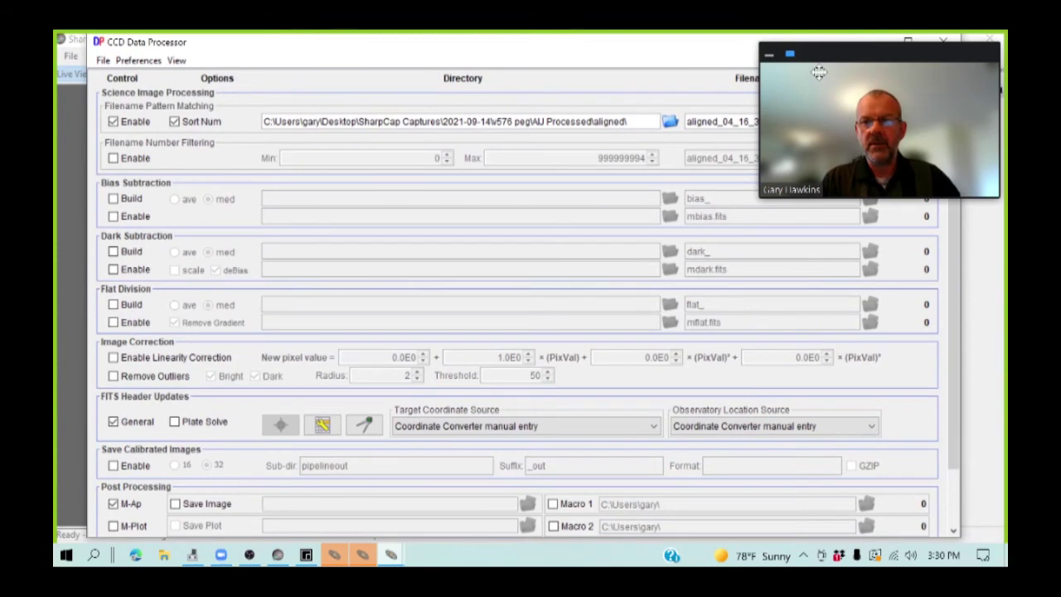
- Reposition the CCD Data Processor to show the aligned_04_16_30Z_v576 peg_*_*.fit pattern and 169-file total
{"action": "left_click_drag", "start_coordinate": [818, 82], "coordinate": [761, 163]}
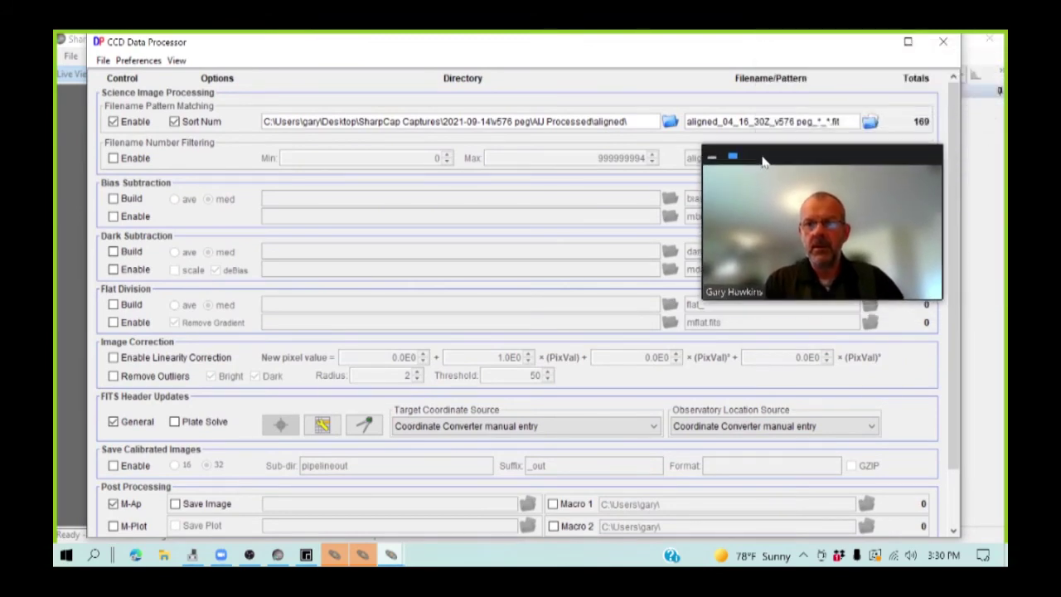
{"action": "mouse_move", "coordinate": [722, 53]}
{"action": "left_mouse_down"}
{"action": "mouse_move", "coordinate": [742, 58]}
{"action": "mouse_move", "coordinate": [731, 61]}
{"action": "left_mouse_up"}
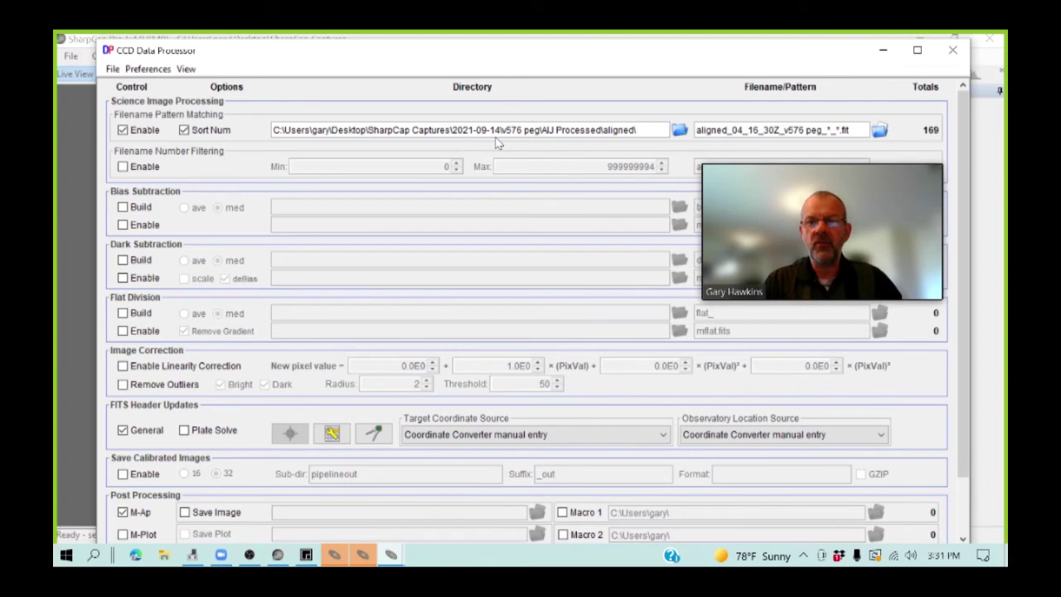
- Browse from the science directory field to Desktop > SharpCap Captures > 2021-09-15
{"action": "left_click", "coordinate": [679, 131]}
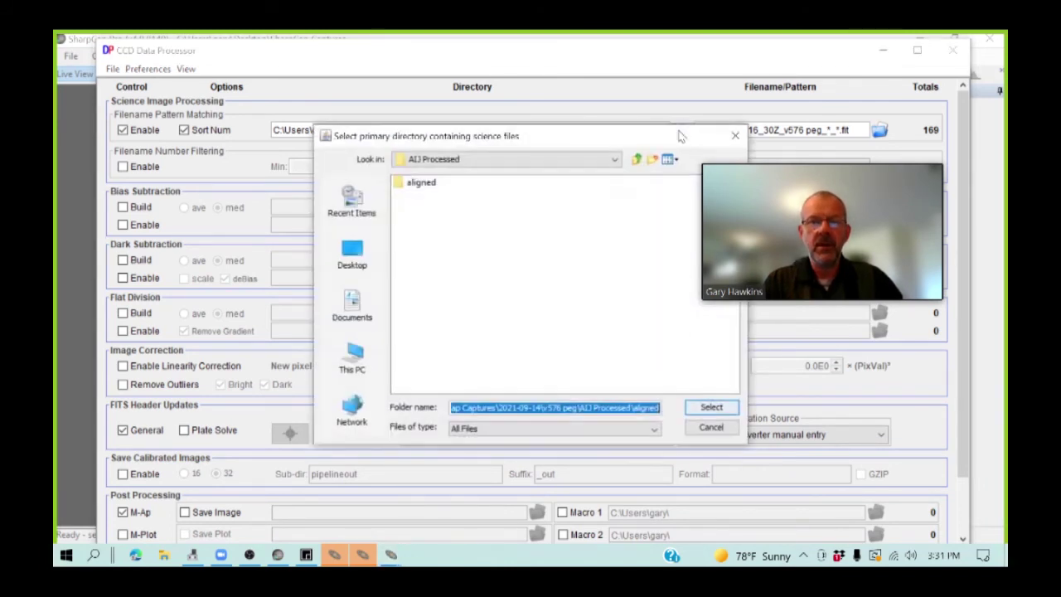
{"action": "left_click", "coordinate": [615, 160]}
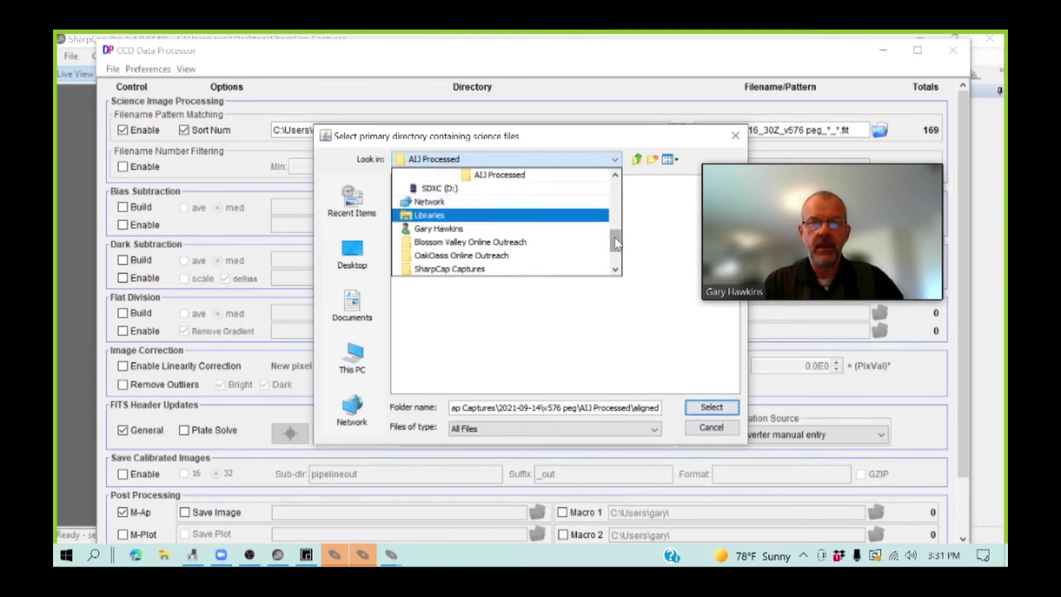
{"action": "left_click_drag", "start_coordinate": [614, 245], "coordinate": [614, 188]}
{"action": "left_click", "coordinate": [469, 188]}
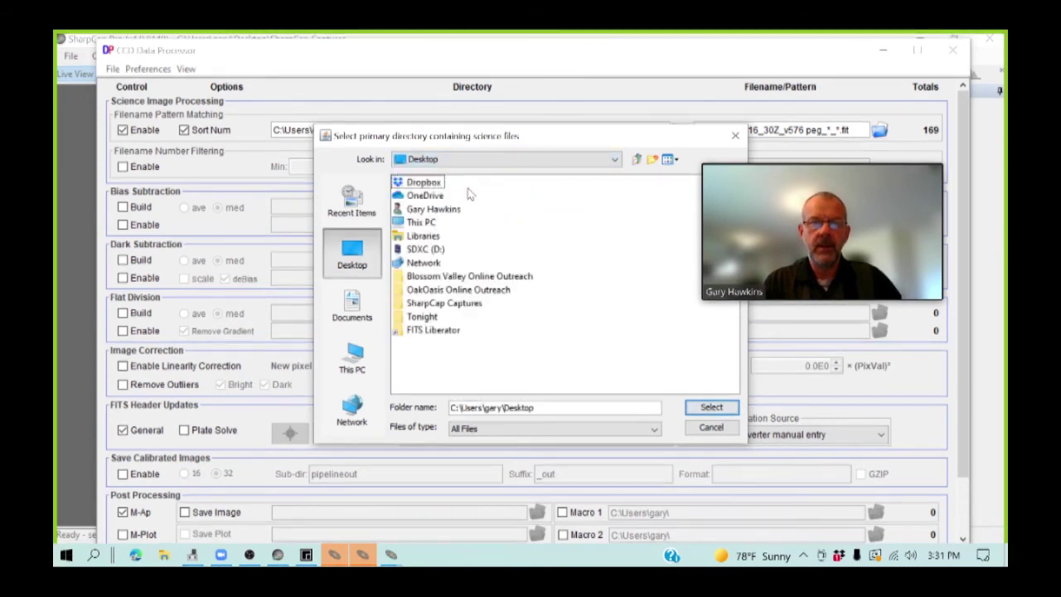
{"action": "double_click", "coordinate": [461, 302]}
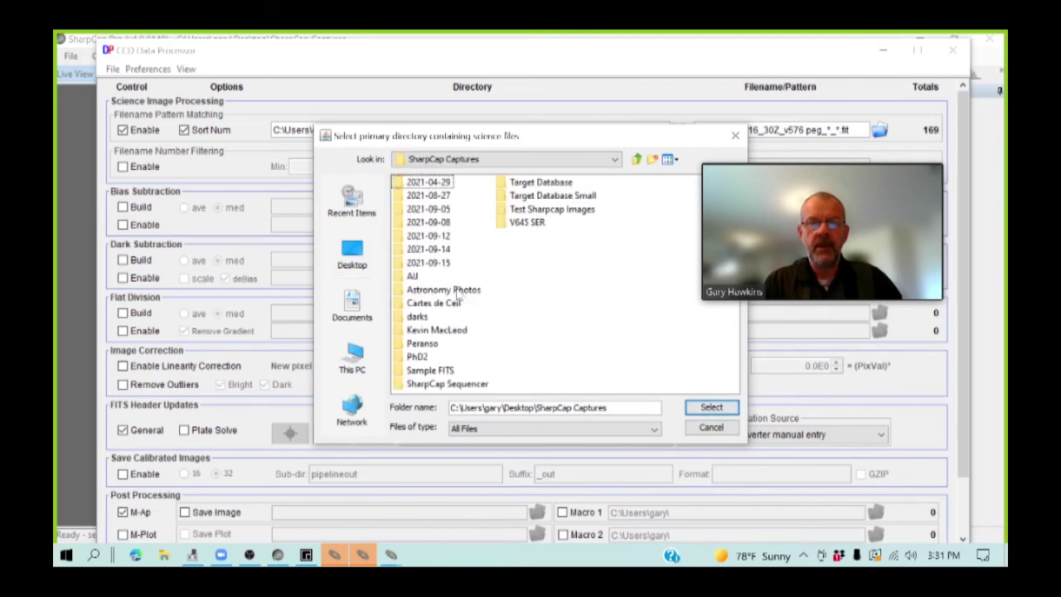
{"action": "double_click", "coordinate": [439, 262]}
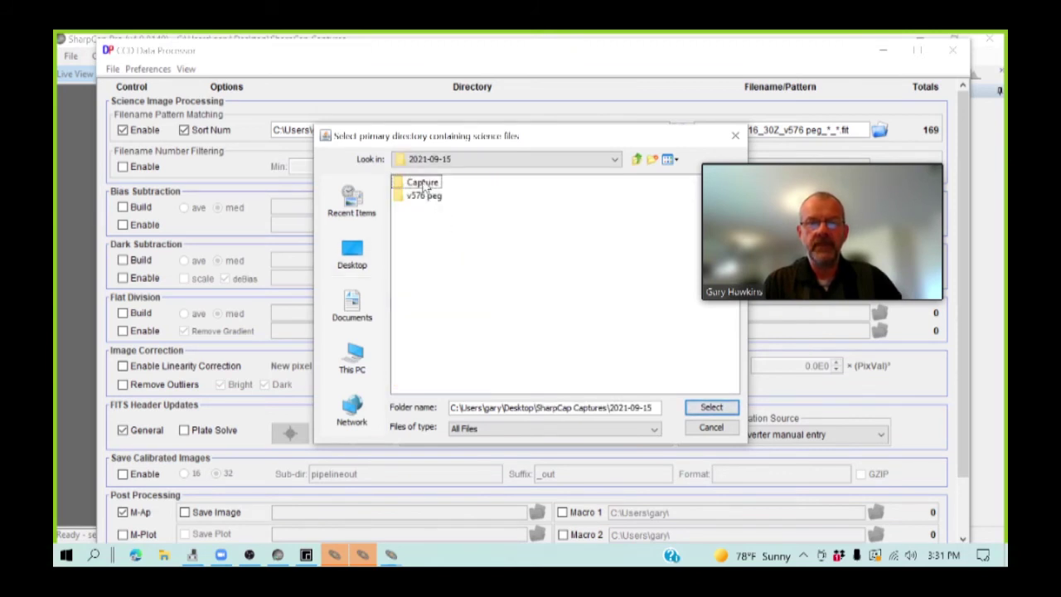
{"action": "double_click", "coordinate": [423, 184]}
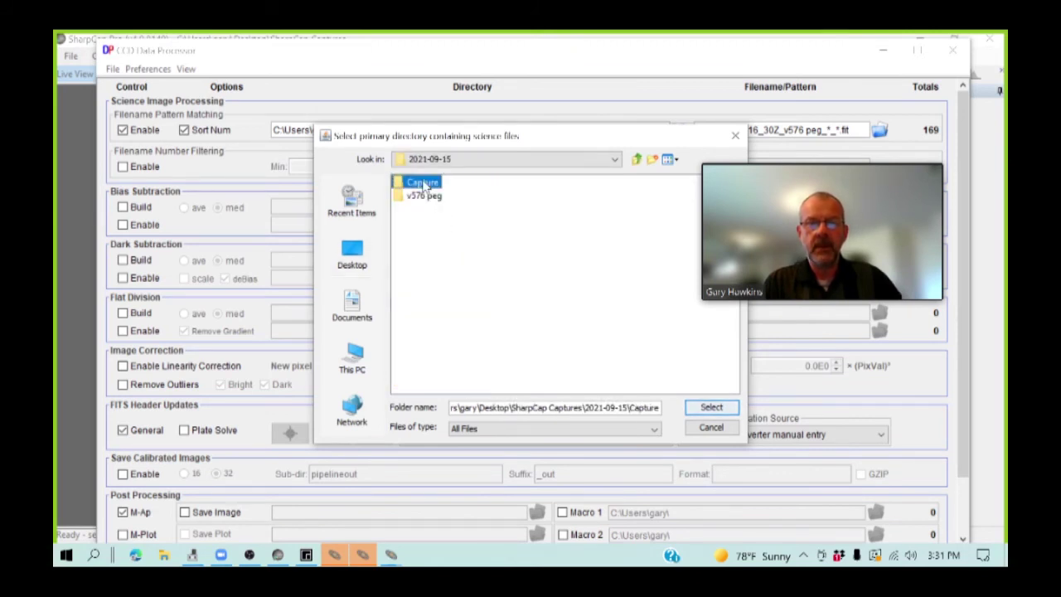
- Return to 2021-09-15 and select v576 peg > AIJ Processing > aligned as the science directory
{"action": "left_click", "coordinate": [615, 158]}
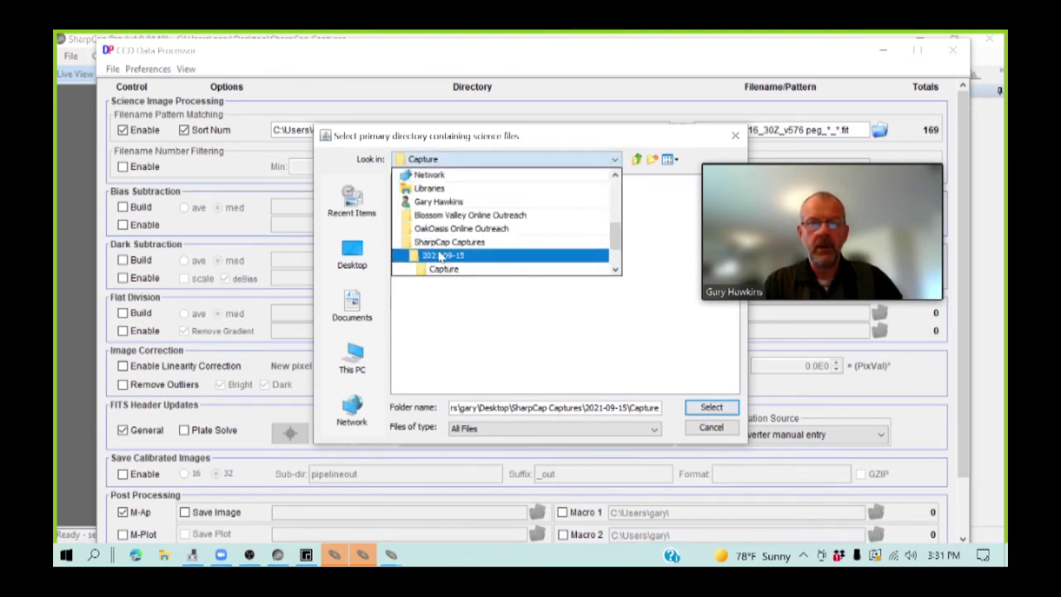
{"action": "left_click", "coordinate": [440, 257]}
{"action": "double_click", "coordinate": [427, 198]}
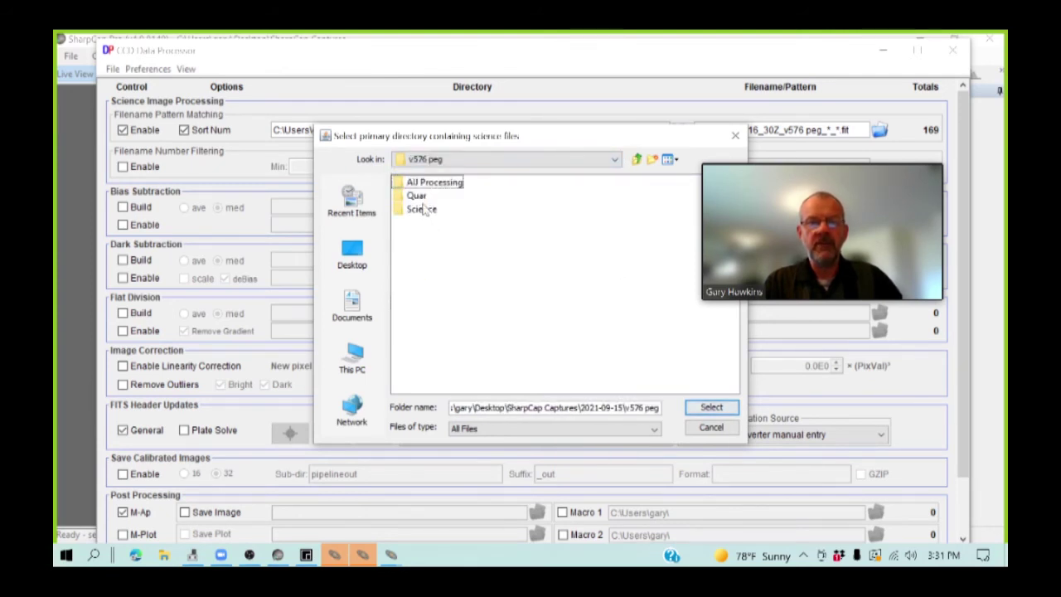
{"action": "double_click", "coordinate": [424, 182]}
{"action": "left_click", "coordinate": [412, 184]}
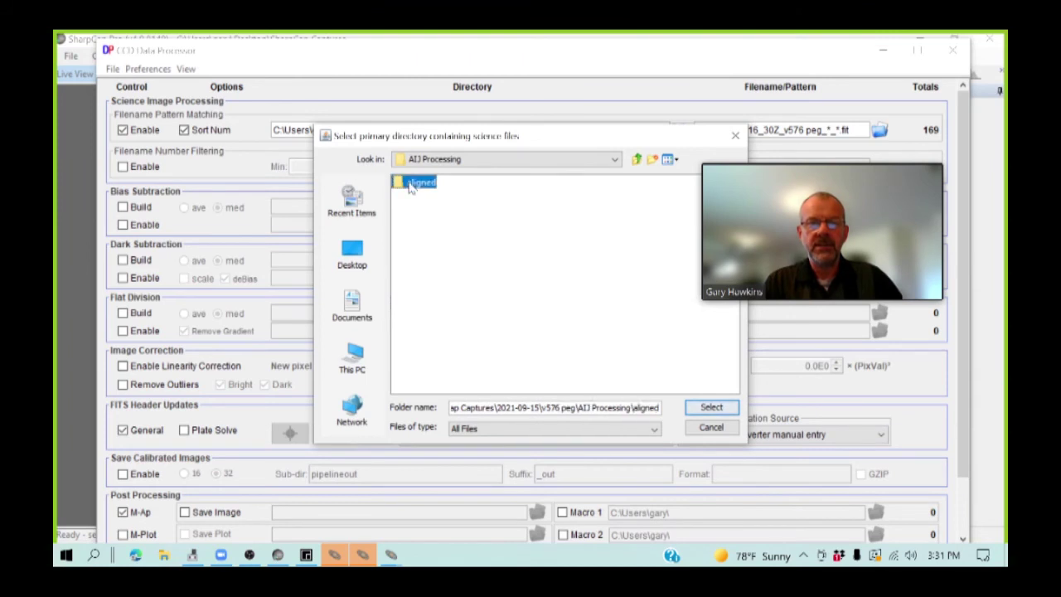
{"action": "double_click", "coordinate": [410, 184]}
{"action": "left_click", "coordinate": [708, 407]}
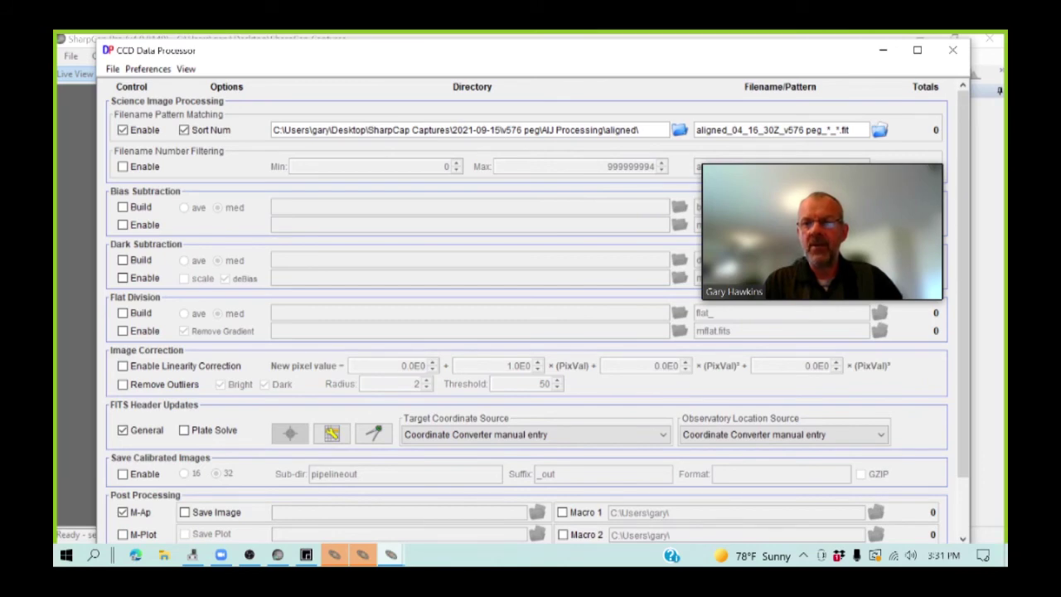
- Build the pattern from the first aligned FITS file and edit it to aligned_03_18_39Z_v576 peg_*.fit
{"action": "left_click", "coordinate": [878, 130]}
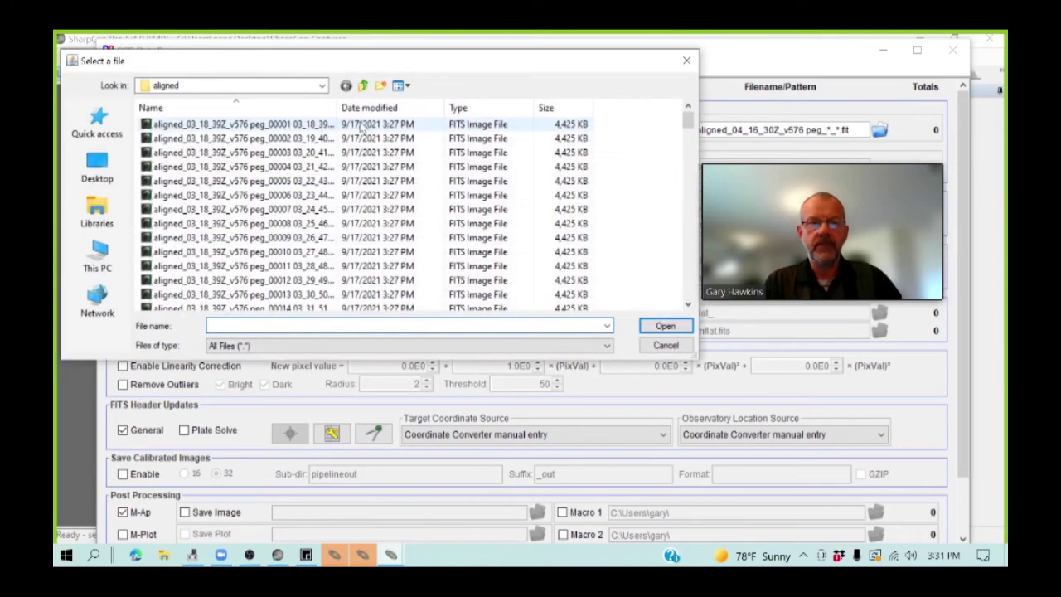
{"action": "left_click", "coordinate": [327, 125]}
{"action": "left_click", "coordinate": [666, 326]}
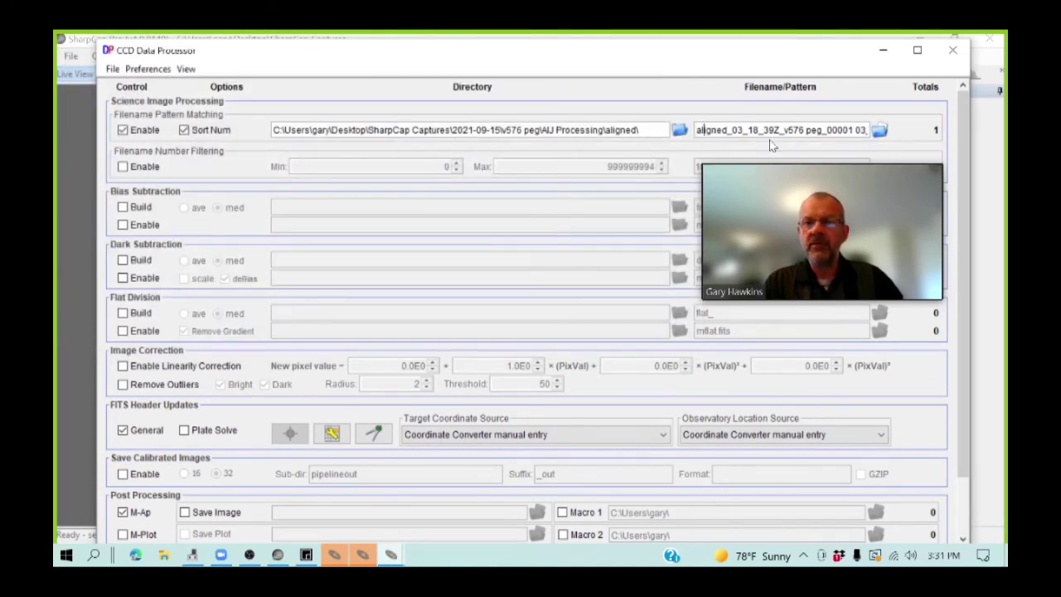
{"action": "key", "text": "ctrl+Right"}
{"action": "key", "text": "ctrl+Right"}
{"action": "key", "text": "ctrl+Right"}
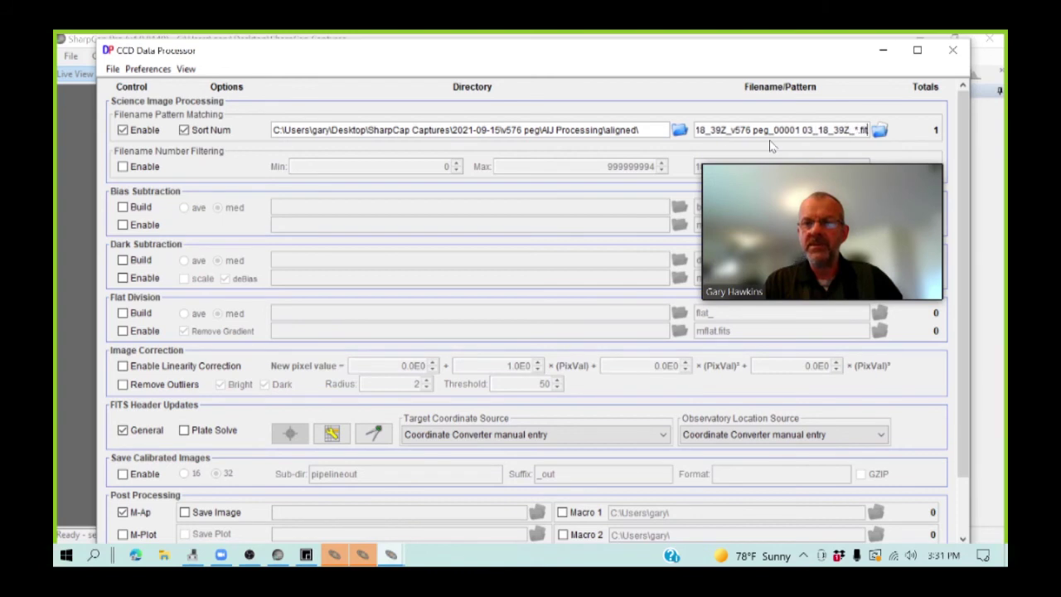
{"action": "key", "text": "ctrl+Left"}
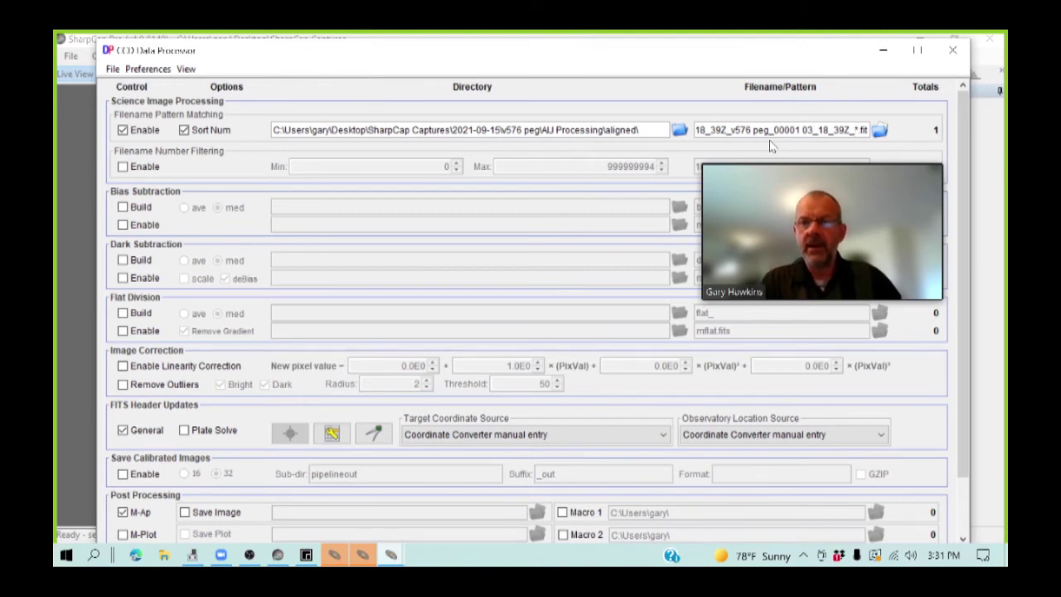
{"action": "key", "text": "BackSpace"}
{"action": "key", "text": "BackSpace"}
{"action": "key", "text": "BackSpace"}
{"action": "key", "text": "BackSpace"}
{"action": "key", "text": "BackSpace"}
{"action": "key", "text": "BackSpace"}
{"action": "key", "text": "BackSpace"}
{"action": "key", "text": "BackSpace"}
{"action": "key", "text": "BackSpace"}
{"action": "key", "text": "BackSpace"}
{"action": "key", "text": "BackSpace"}
{"action": "key", "text": "BackSpace"}
{"action": "key", "text": "BackSpace"}
{"action": "key", "text": "BackSpace"}
{"action": "key", "text": "BackSpace"}
{"action": "key", "text": "BackSpace"}
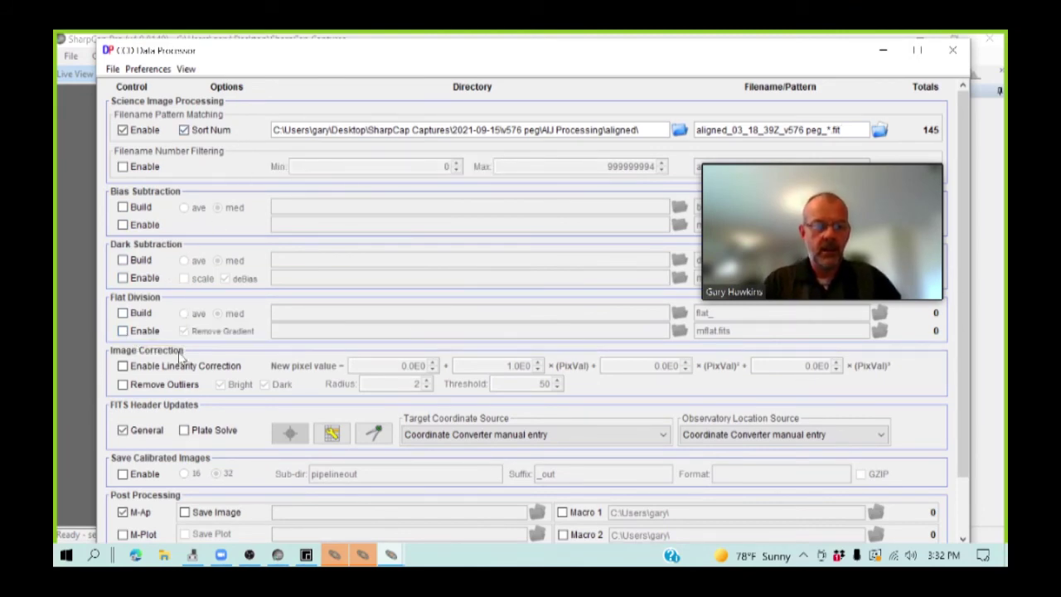
- With multi-aperture post-processing left enabled, start processing the aligned image sequence
{"action": "left_click_drag", "start_coordinate": [340, 60], "coordinate": [334, 33]}
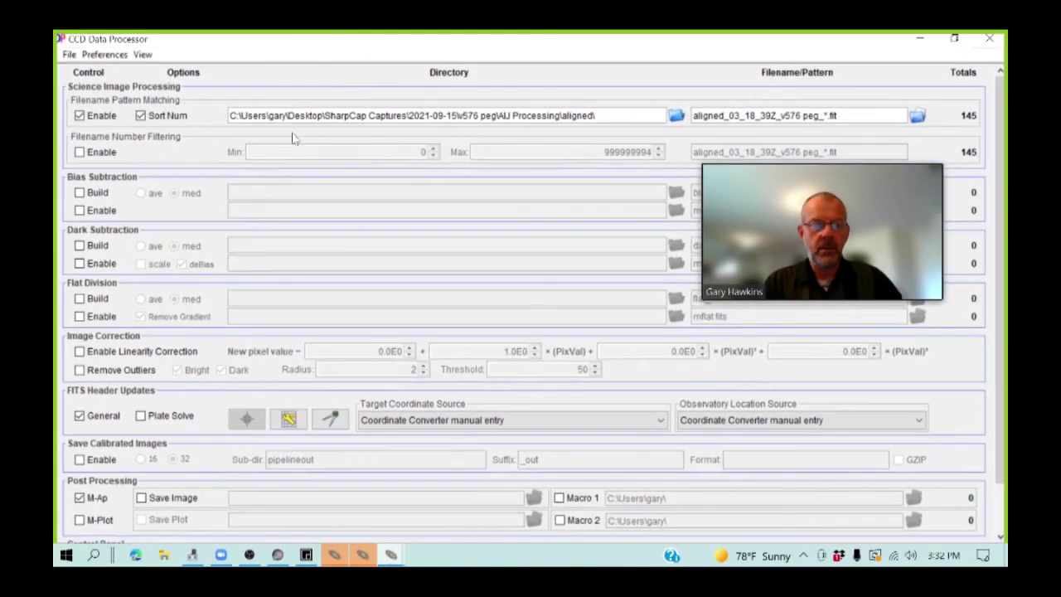
{"action": "scroll", "coordinate": [315, 372], "scroll_direction": "down", "scroll_amount": 1}
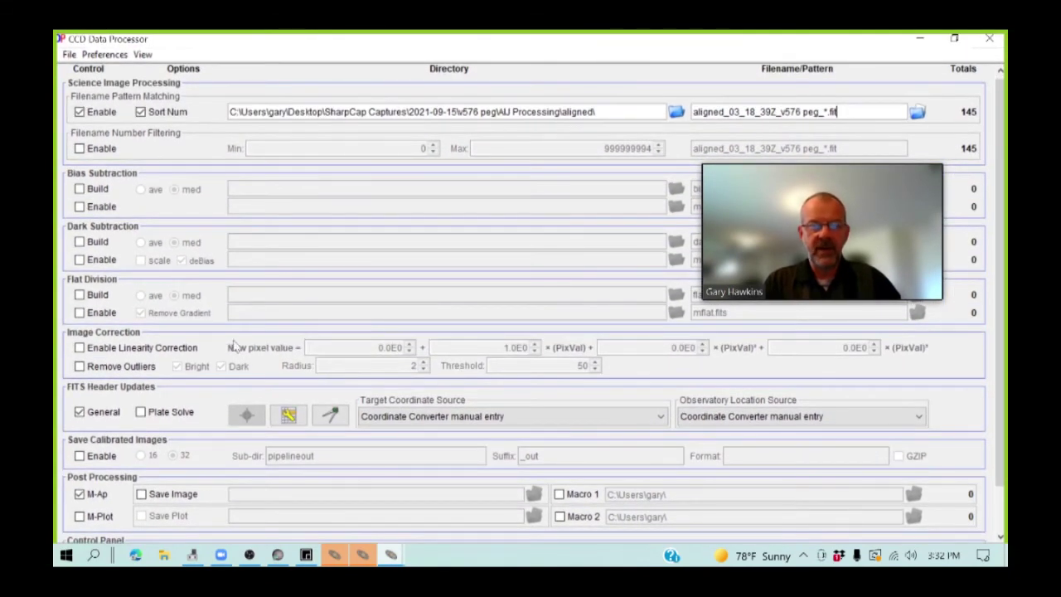
{"action": "scroll", "coordinate": [217, 328], "scroll_direction": "down", "scroll_amount": 1}
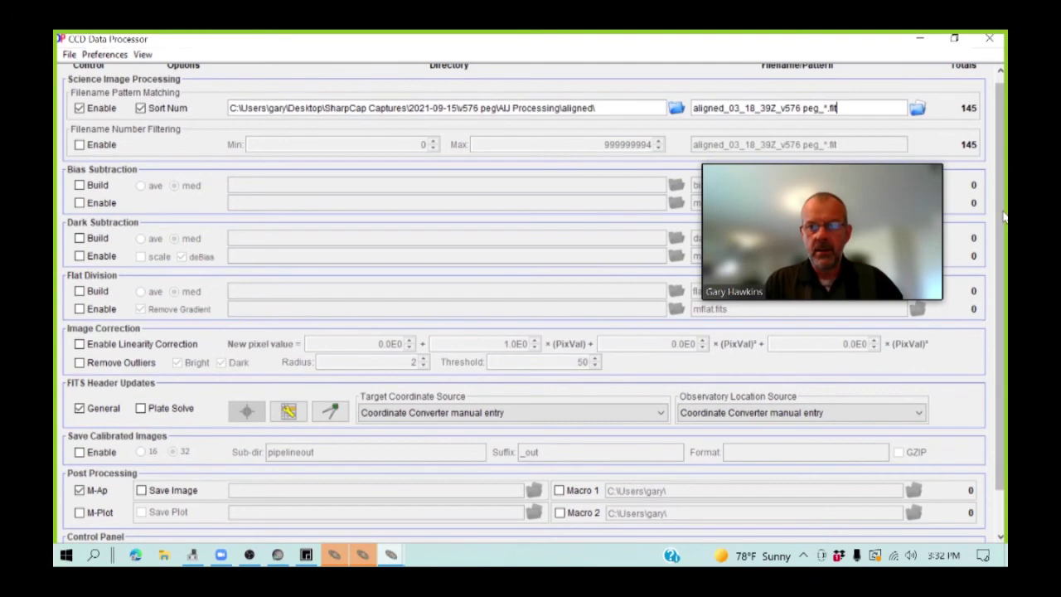
{"action": "left_click_drag", "start_coordinate": [1003, 218], "coordinate": [1003, 257]}
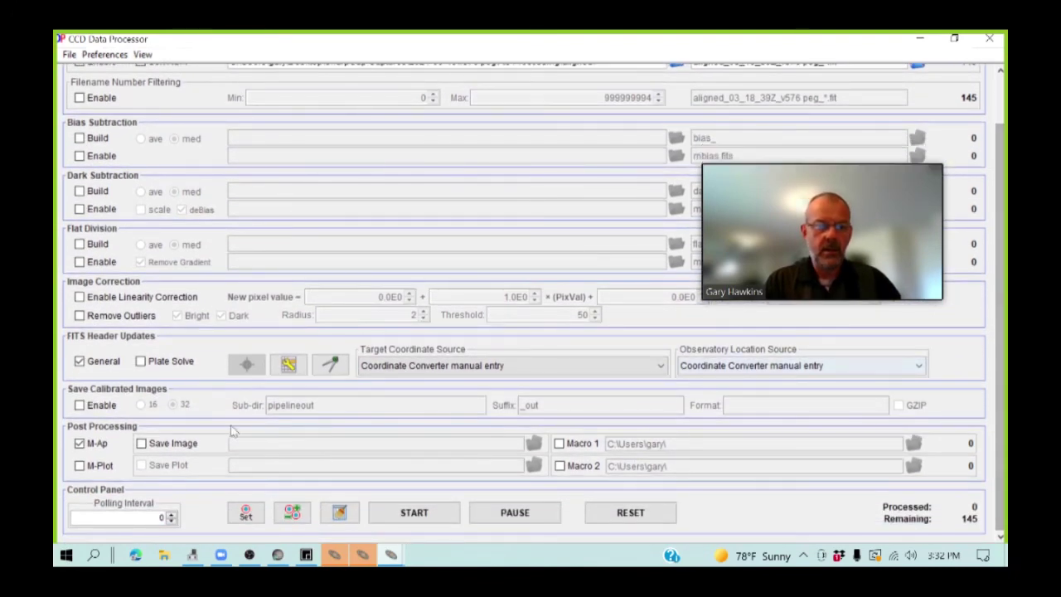
{"action": "left_click", "coordinate": [79, 443]}
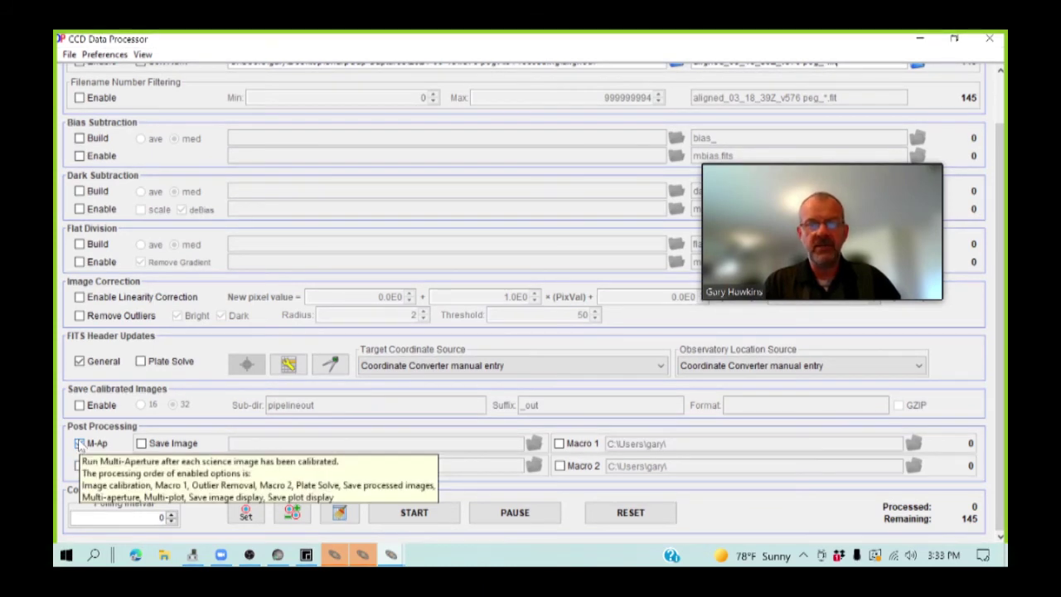
{"action": "left_click", "coordinate": [79, 445]}
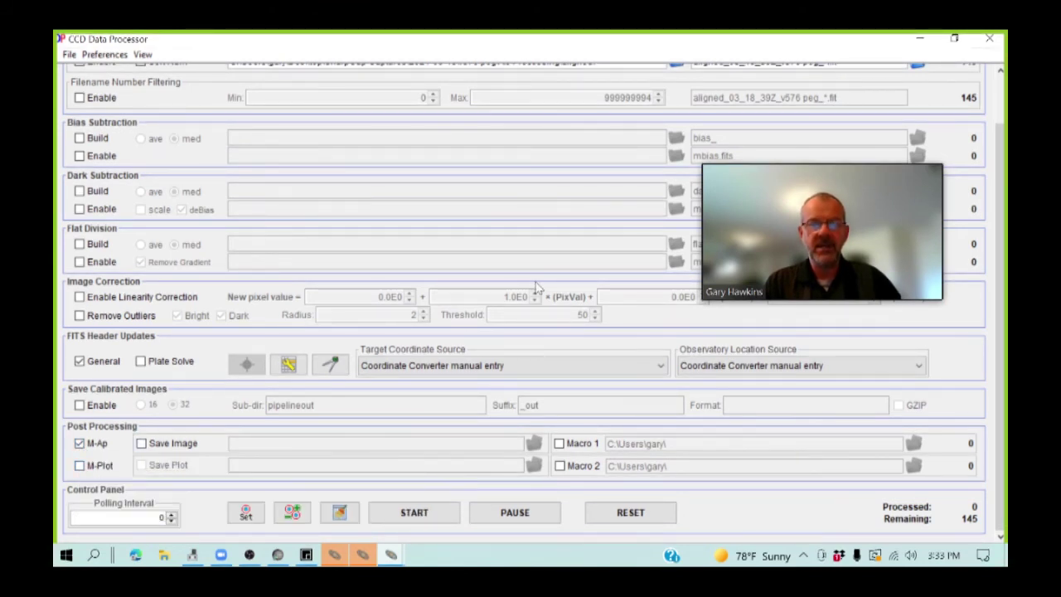
{"action": "left_click", "coordinate": [418, 513]}
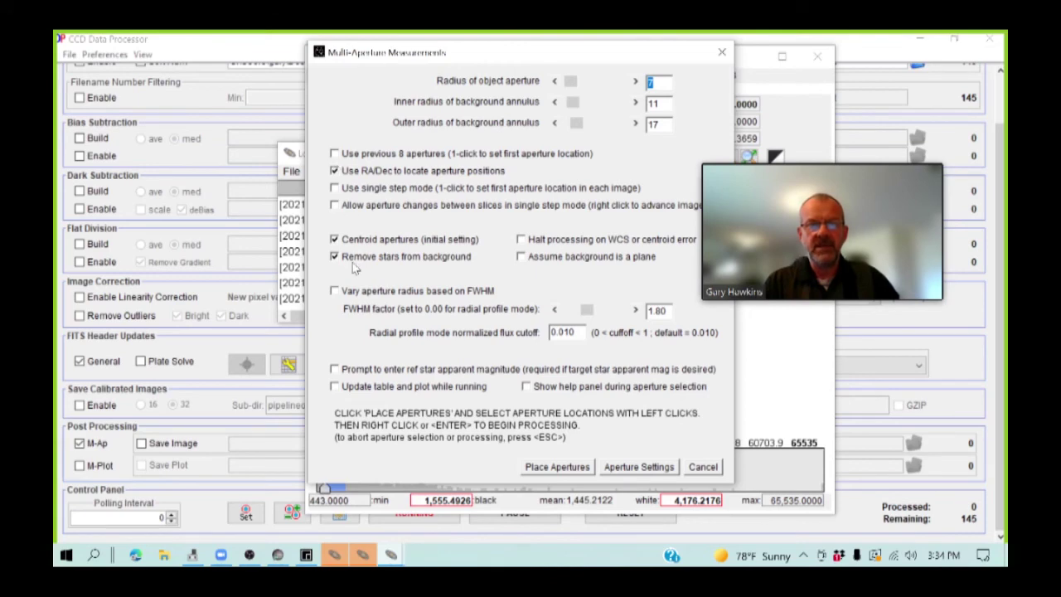
- Keep aperture radii 7, 11 and 17 and place apertures on the first aligned frame
{"action": "left_click", "coordinate": [557, 467]}
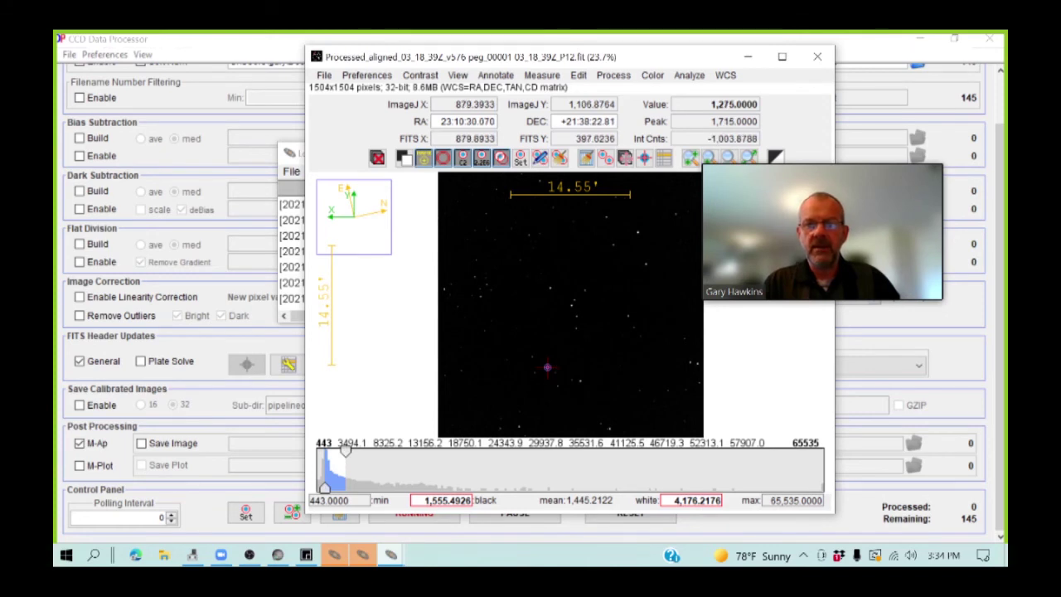
- Zoom into the star field and place the T1 aperture on V576 Peg
{"action": "scroll", "coordinate": [547, 366], "scroll_direction": "up", "scroll_amount": 3}
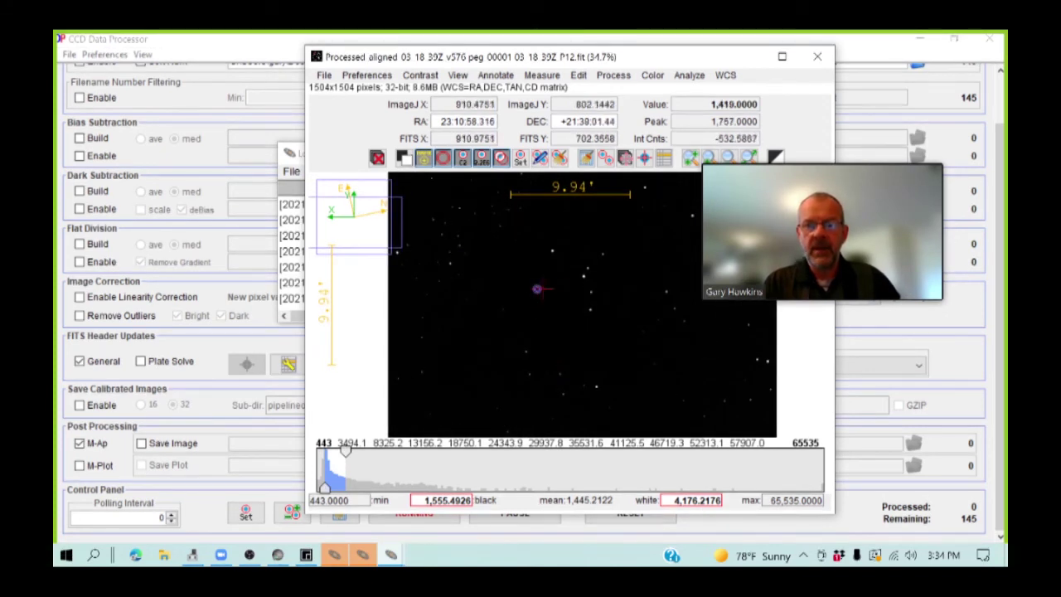
{"action": "scroll", "coordinate": [568, 283], "scroll_direction": "up", "scroll_amount": 2}
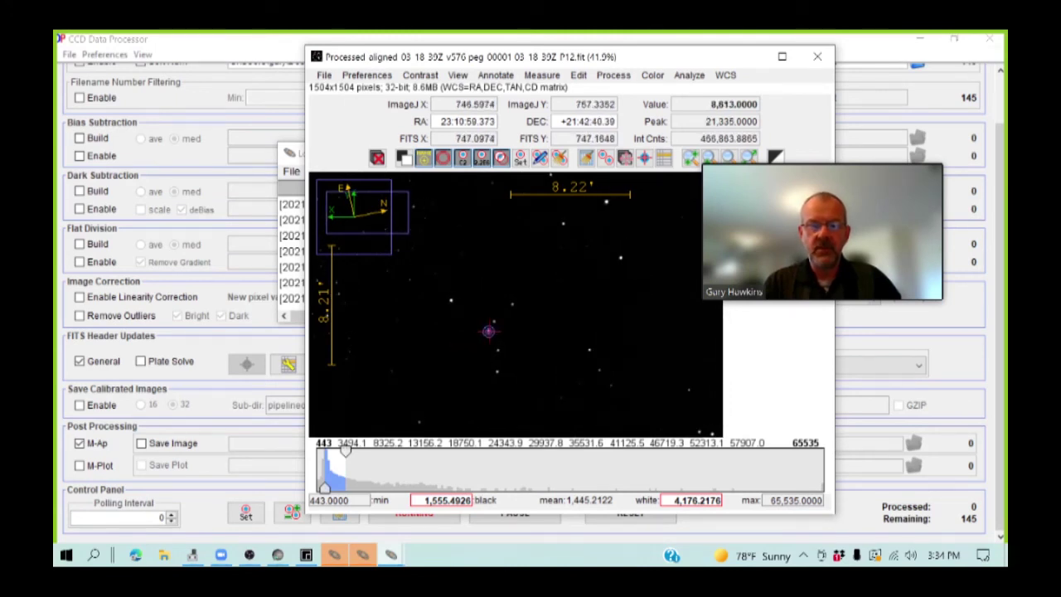
{"action": "left_click", "coordinate": [488, 331]}
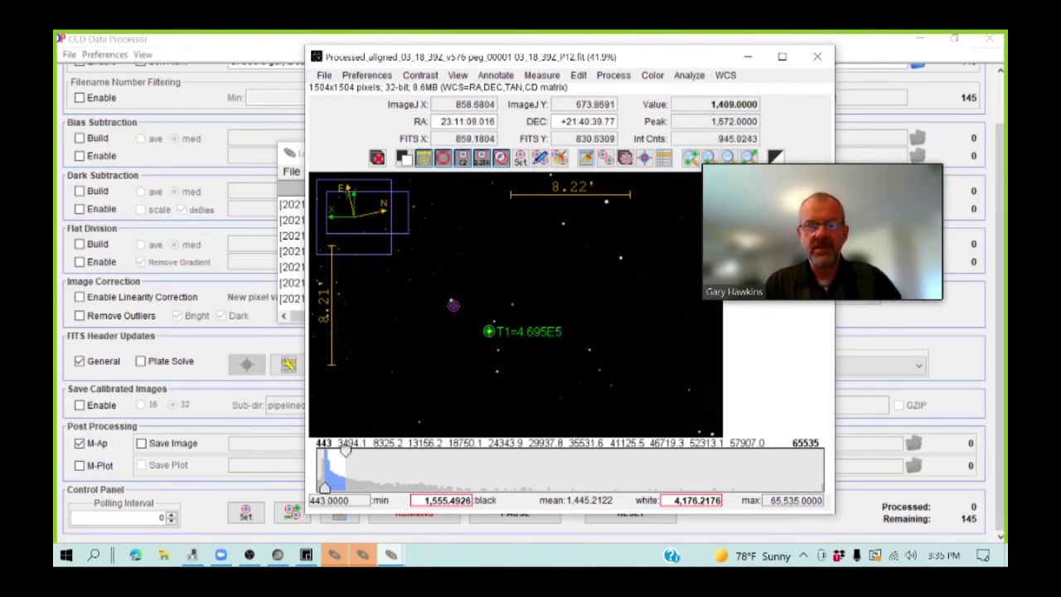
- Place comparison apertures C2 through C8 on seven stars surrounding T1
{"action": "left_click", "coordinate": [451, 300]}
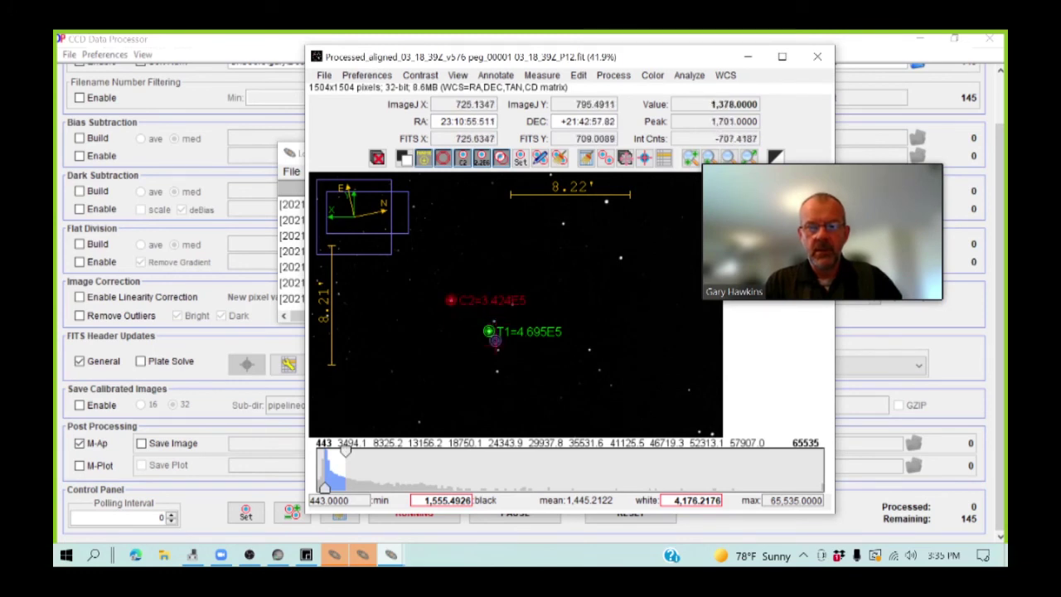
{"action": "left_click", "coordinate": [498, 352]}
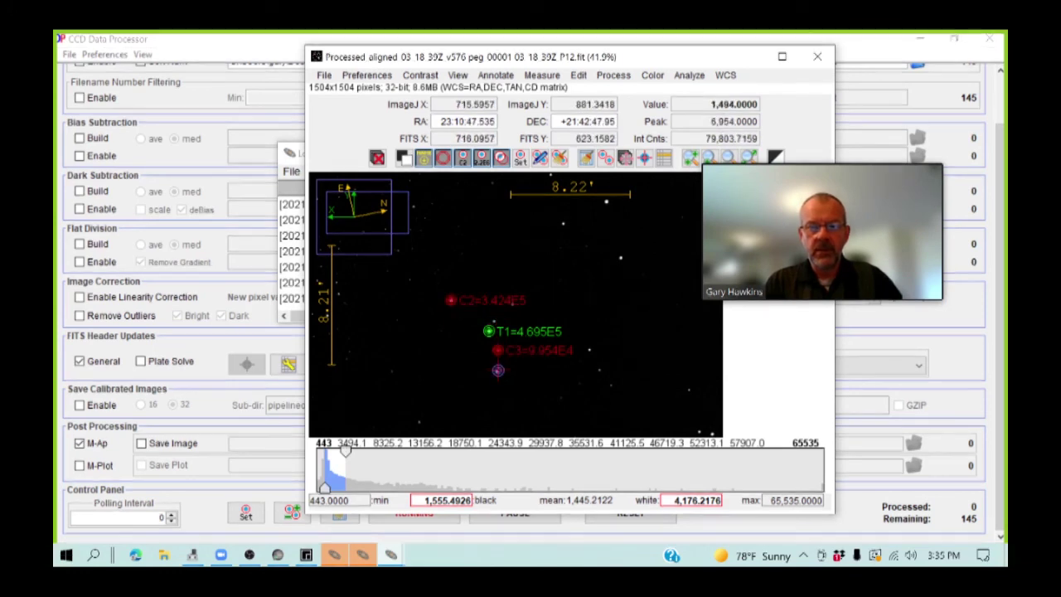
{"action": "left_click", "coordinate": [497, 371]}
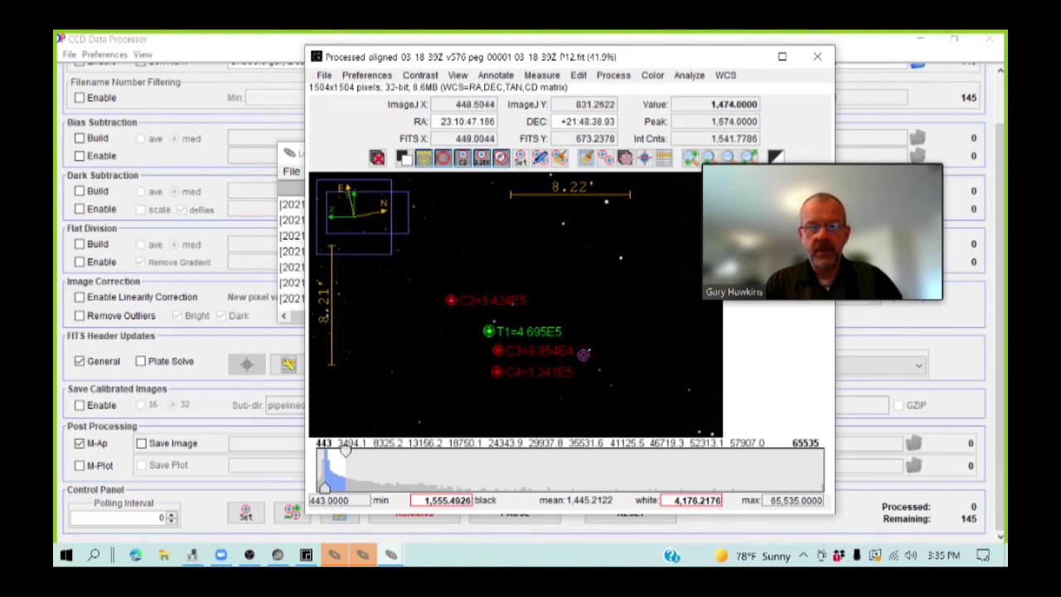
{"action": "left_click", "coordinate": [588, 351]}
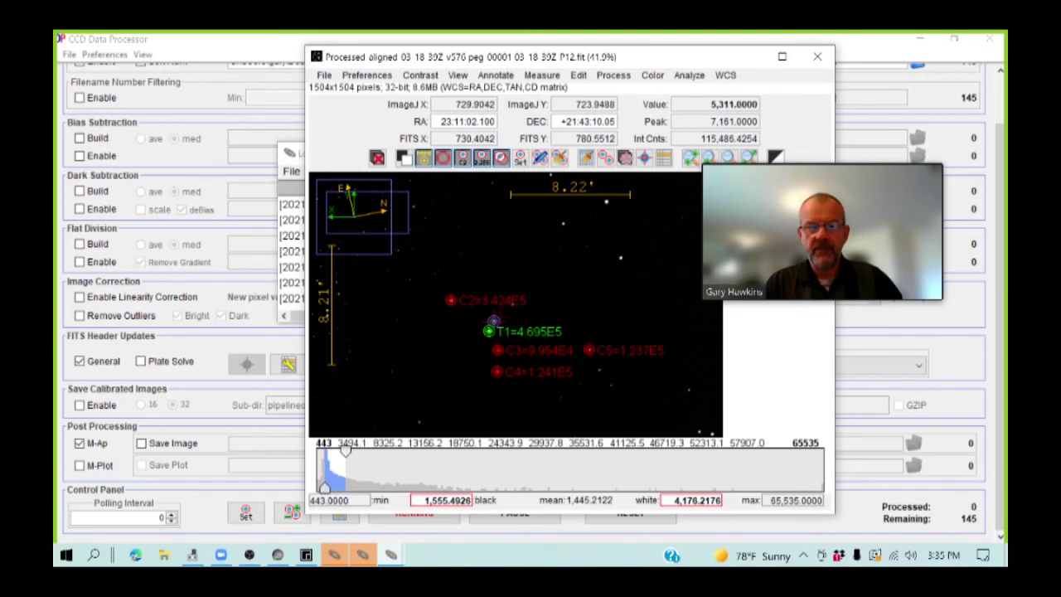
{"action": "left_click", "coordinate": [494, 320]}
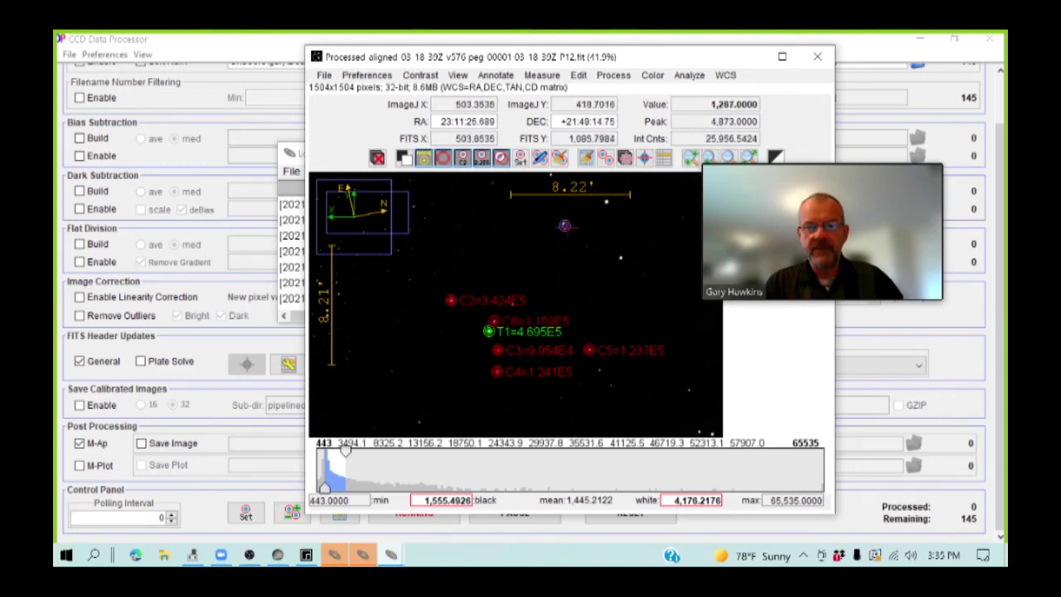
{"action": "left_click", "coordinate": [564, 226]}
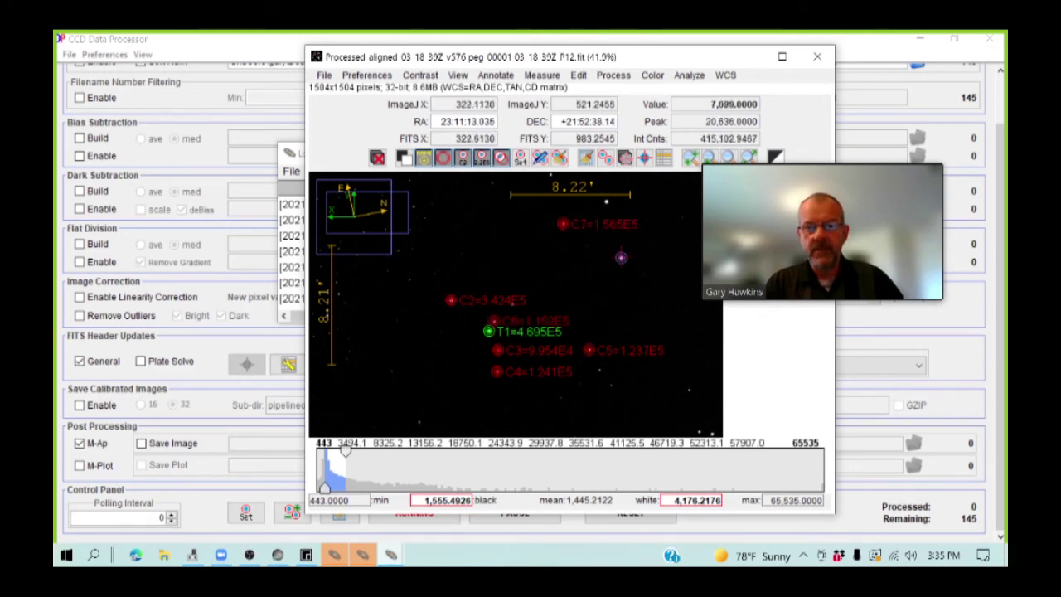
{"action": "left_click", "coordinate": [621, 257]}
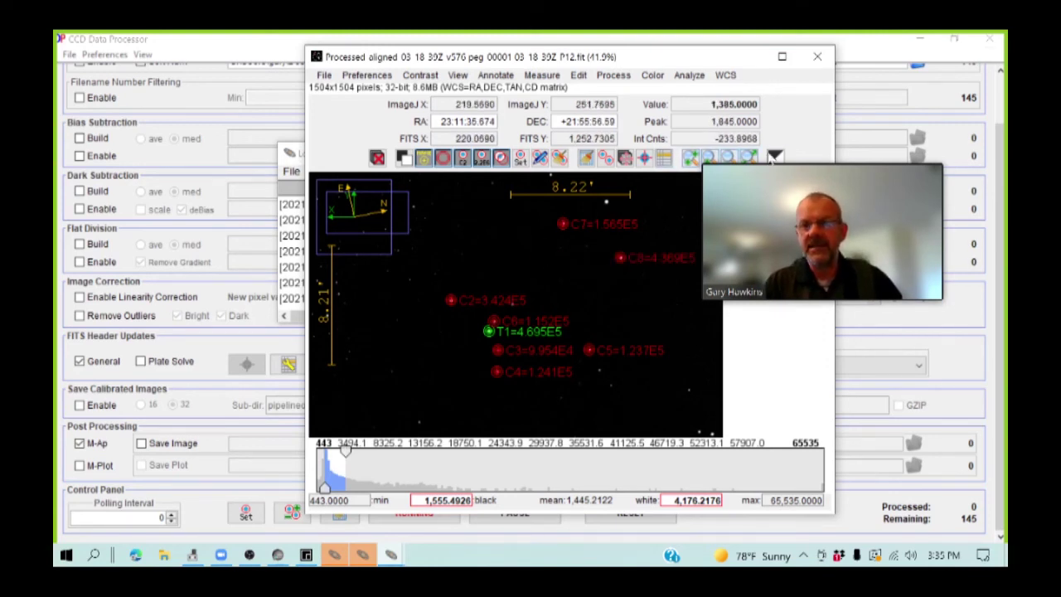
{"action": "mouse_move", "coordinate": [779, 174]}
{"action": "left_click_drag", "start_coordinate": [779, 174], "coordinate": [809, 86]}
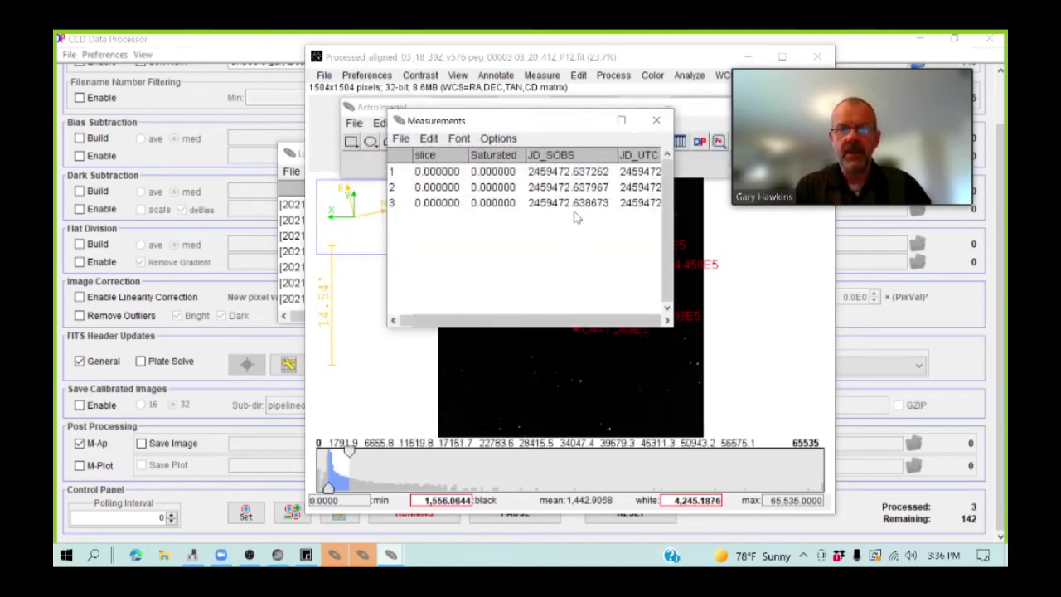
- Maximize the 145-frame Measurements table for review, then minimize it and return to SharpCap
{"action": "left_click", "coordinate": [619, 122]}
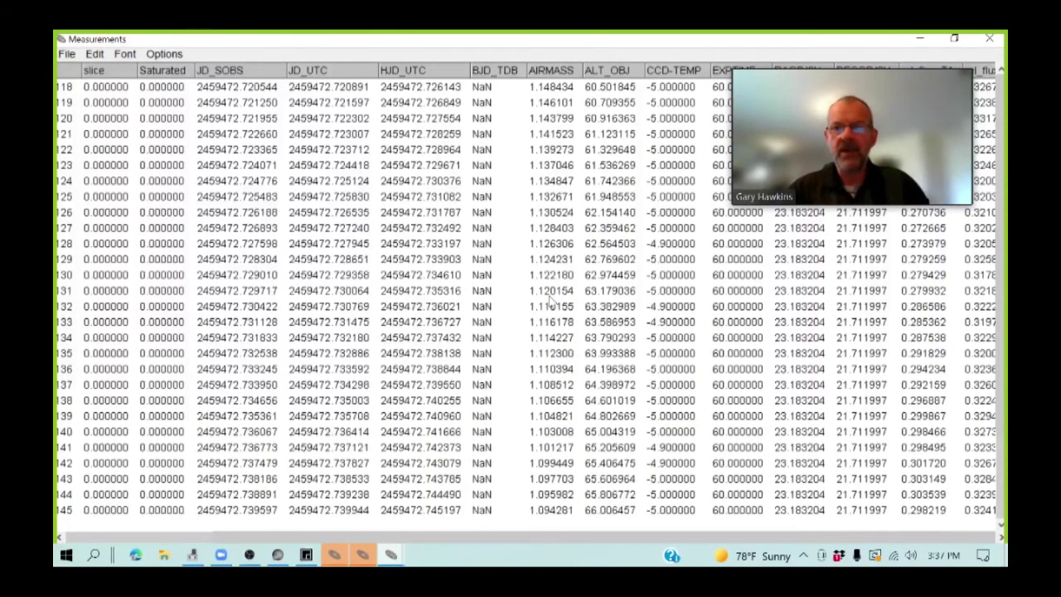
{"action": "left_click", "coordinate": [919, 41]}
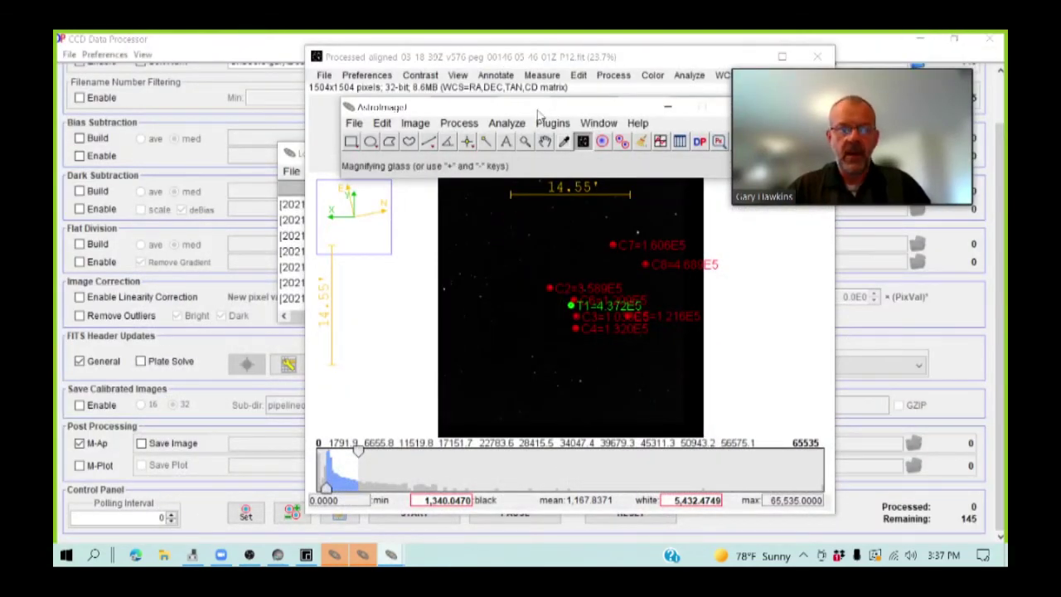
{"action": "left_click", "coordinate": [289, 560]}
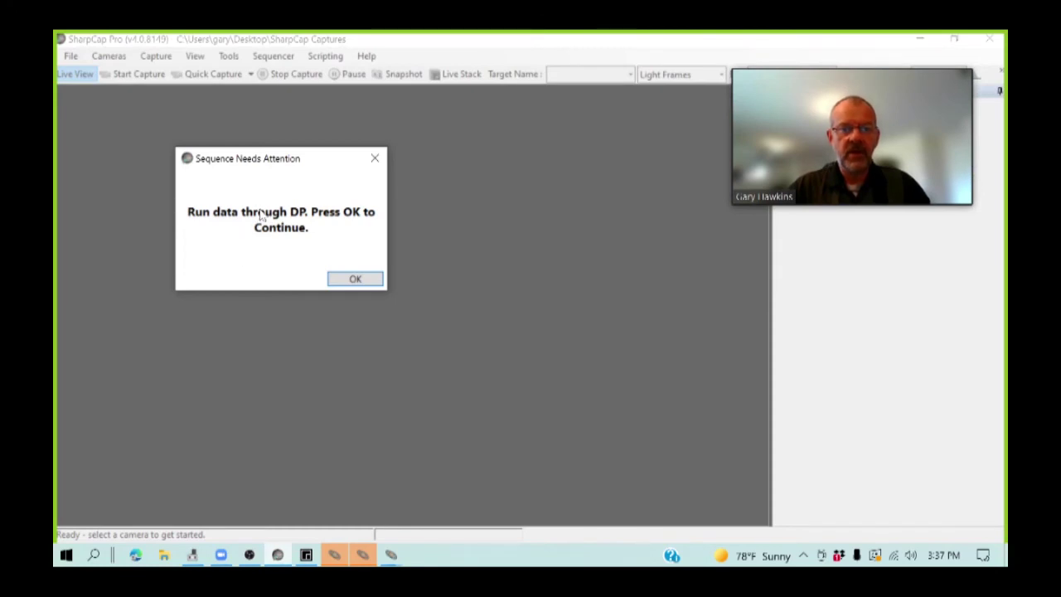
- Acknowledge SharpCap's Sequence Needs Attention prompt and bring the main AstroImageJ window forward
{"action": "left_click", "coordinate": [355, 279]}
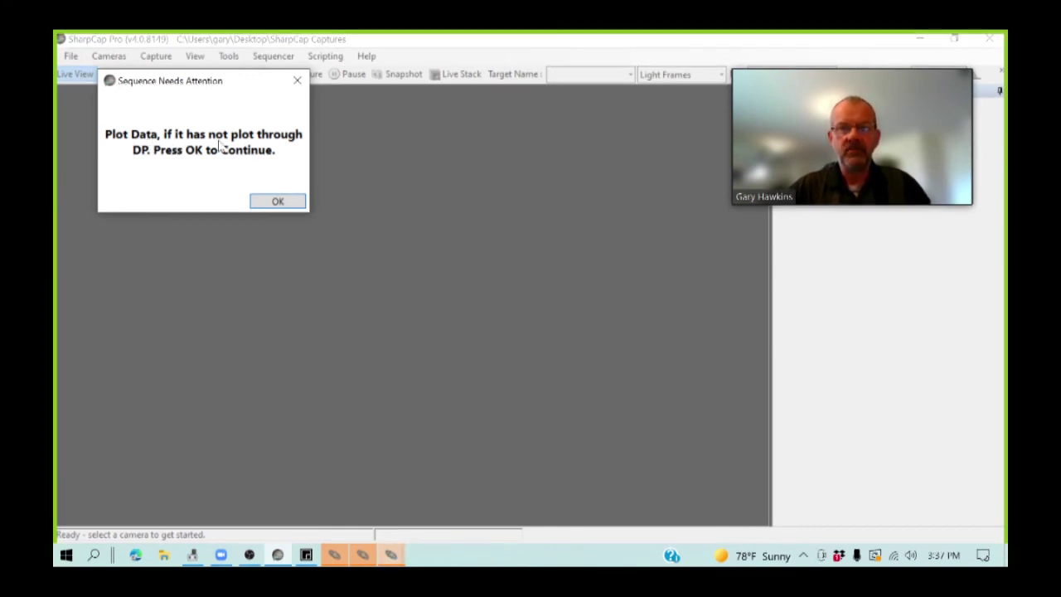
{"action": "left_click", "coordinate": [394, 557]}
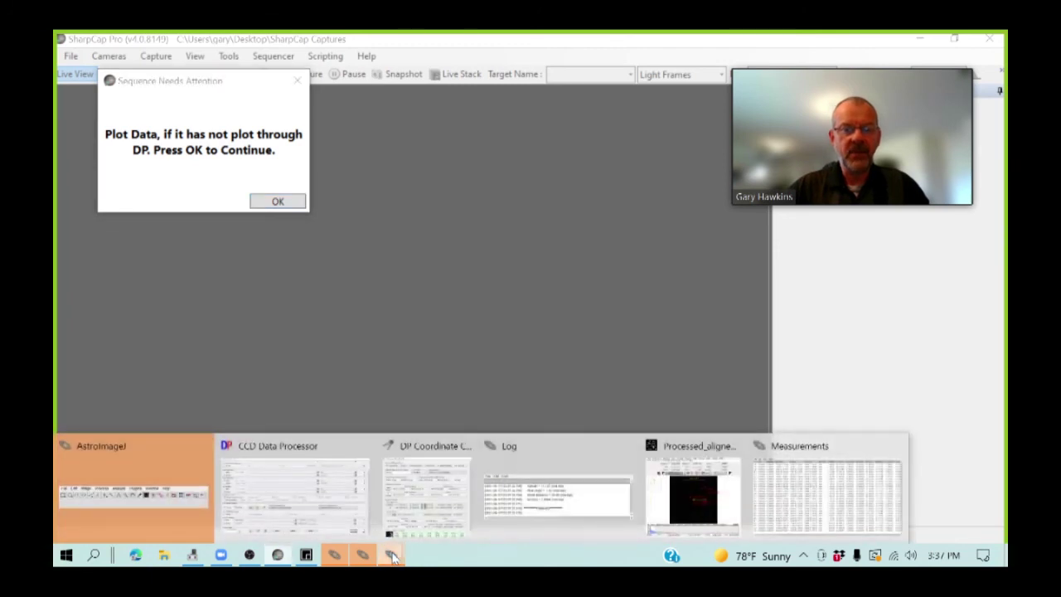
{"action": "left_click", "coordinate": [175, 456]}
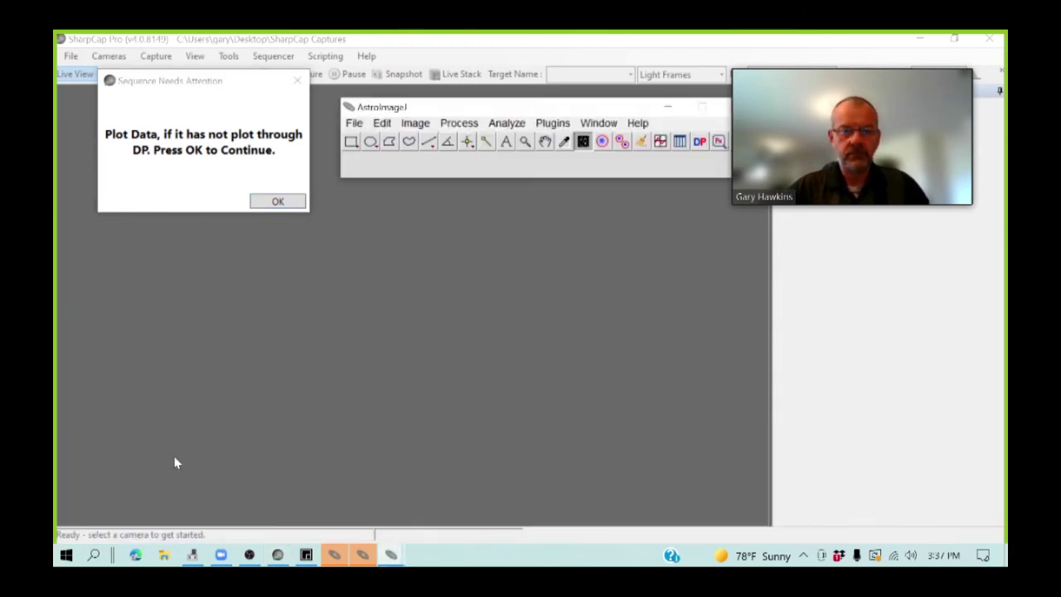
- Open Multi-plot to chart rel_flux_T1–C8 against HJD_UTC, then move the plot aside
{"action": "left_click", "coordinate": [660, 143]}
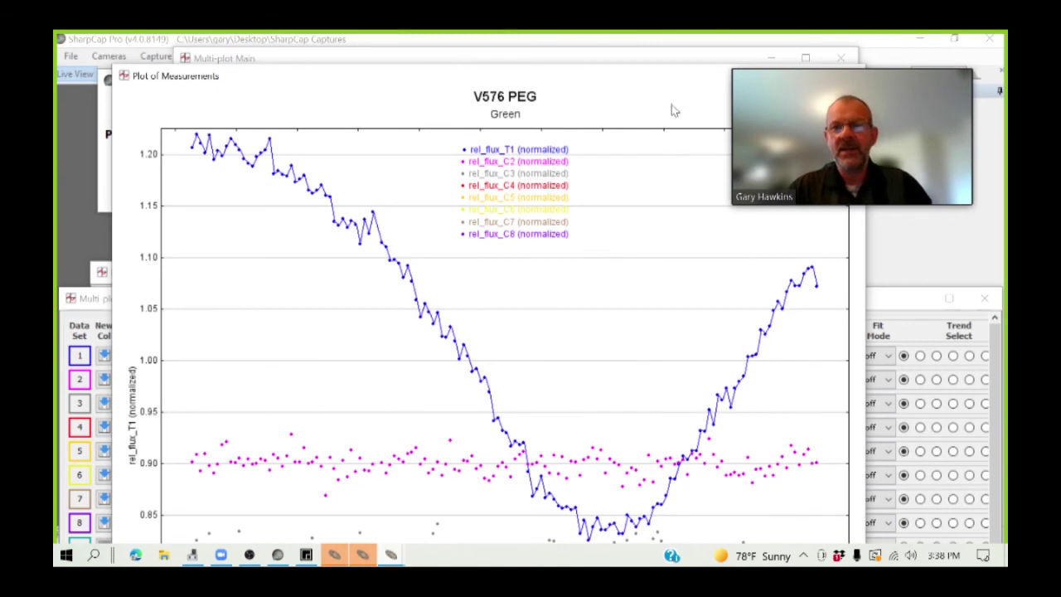
{"action": "mouse_move", "coordinate": [808, 69]}
{"action": "left_click_drag", "start_coordinate": [808, 63], "coordinate": [833, 56]}
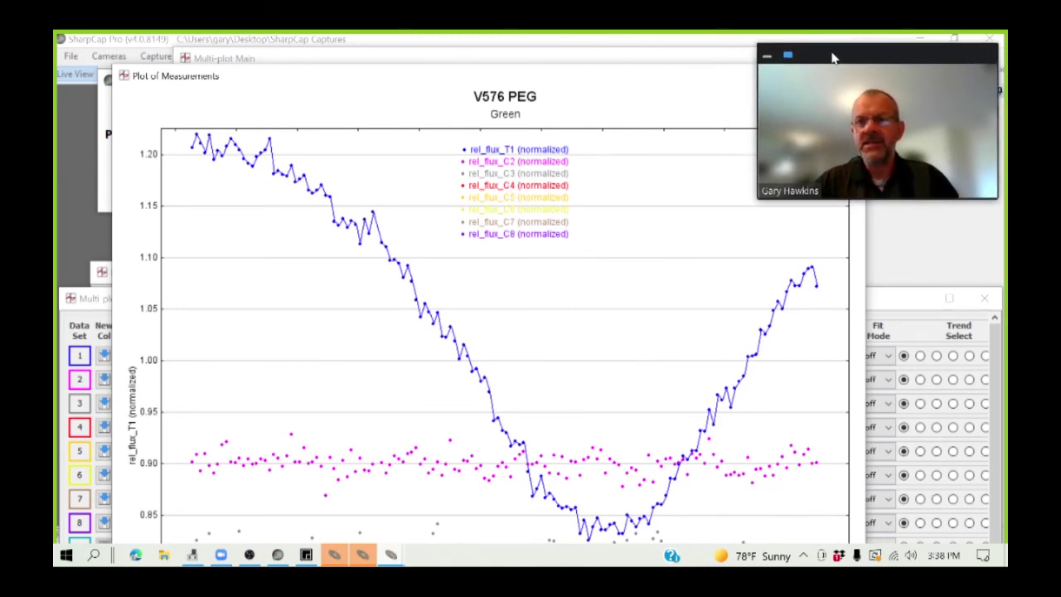
{"action": "left_click_drag", "start_coordinate": [680, 75], "coordinate": [517, 101]}
- Minimize the light-curve plot, Multi-plot Main, Y-data, reference star and toolbar windows
{"action": "left_click", "coordinate": [618, 100]}
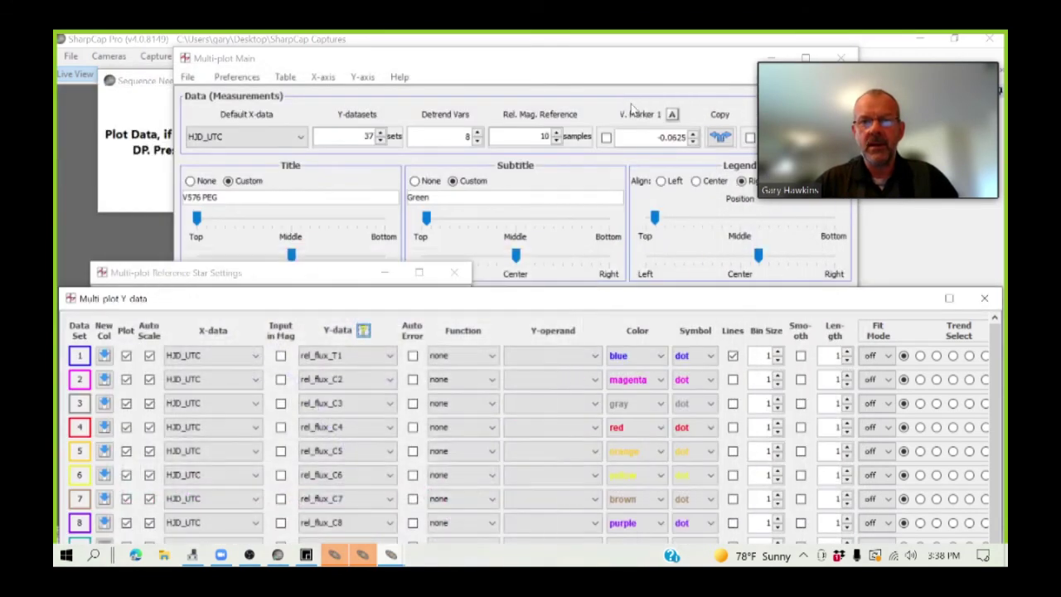
{"action": "left_click", "coordinate": [770, 60]}
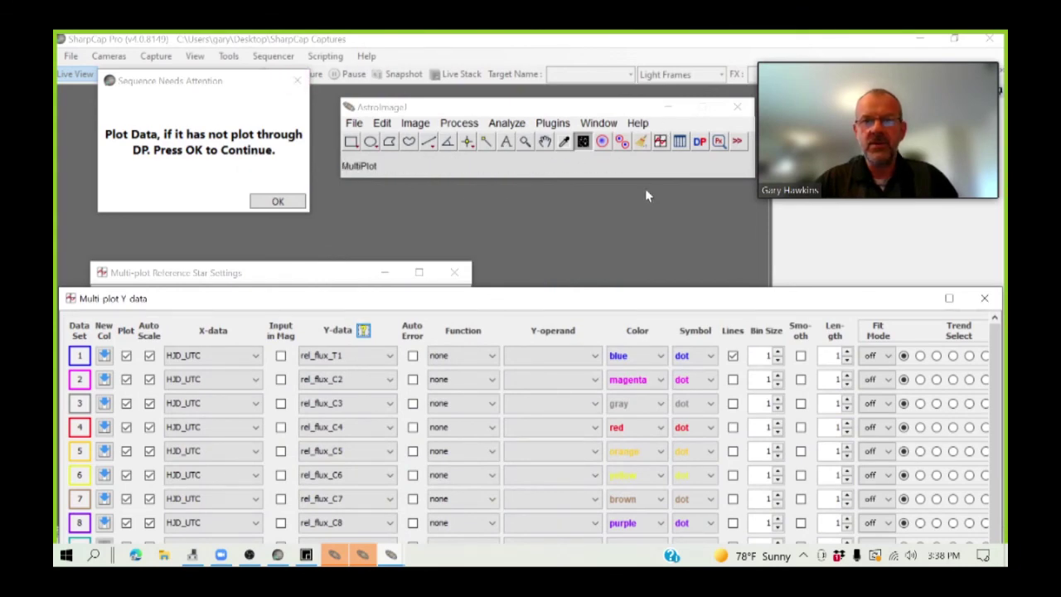
{"action": "left_click", "coordinate": [913, 298]}
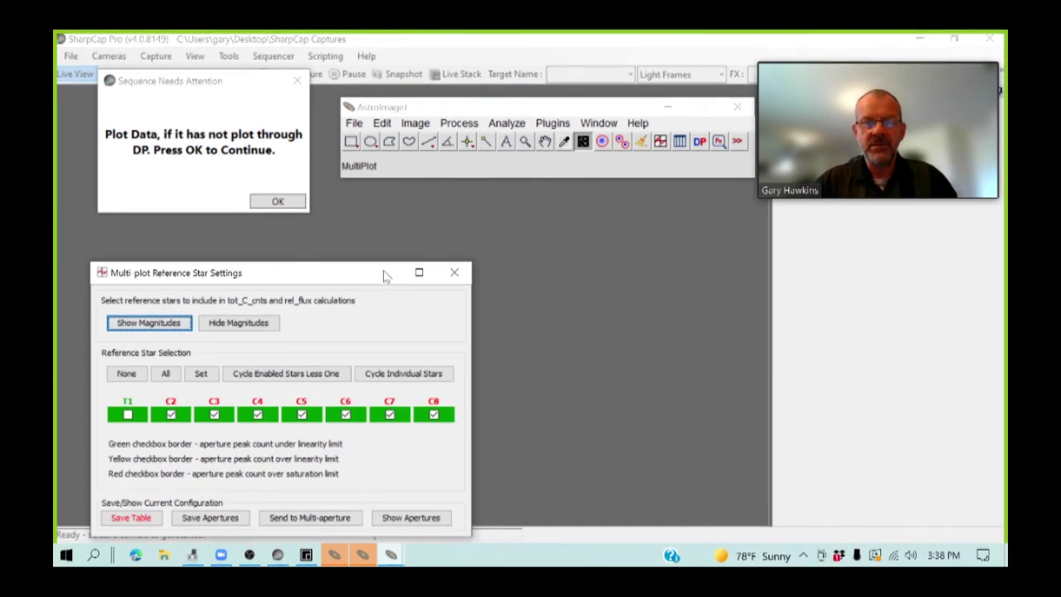
{"action": "left_click", "coordinate": [383, 273]}
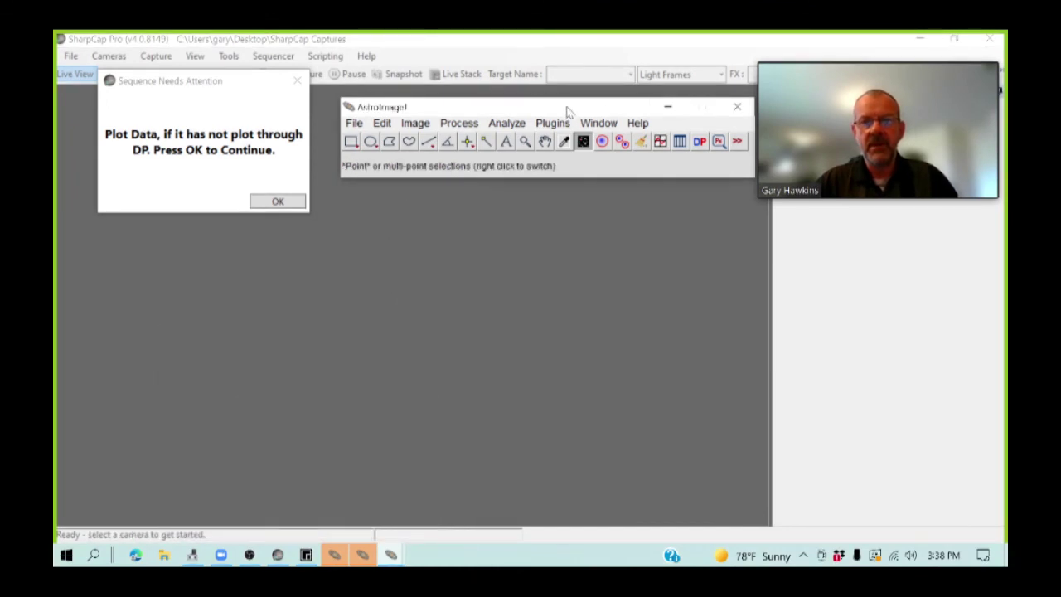
{"action": "left_click", "coordinate": [667, 108]}
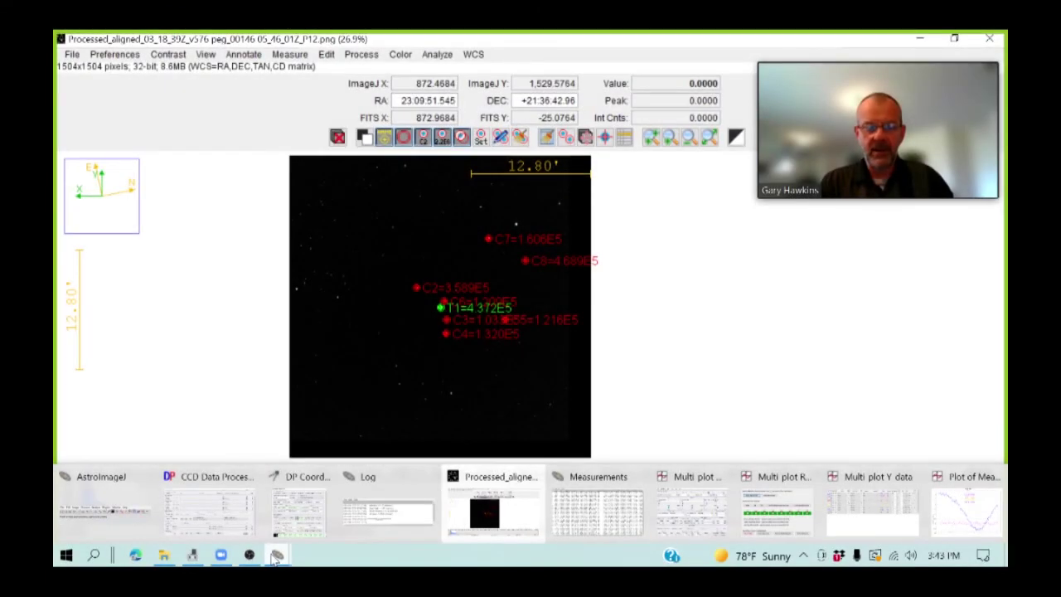
- Restore Multi-plot, tuck its Main settings away, and show Reference Star Settings with C2–C8
{"action": "left_click", "coordinate": [676, 478]}
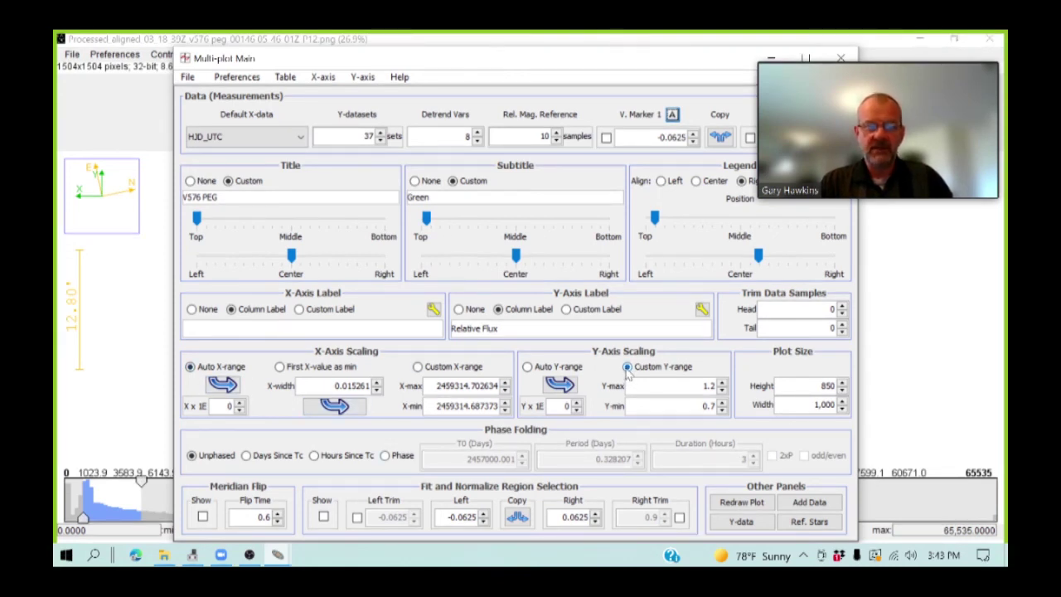
{"action": "left_click_drag", "start_coordinate": [523, 59], "coordinate": [461, 50]}
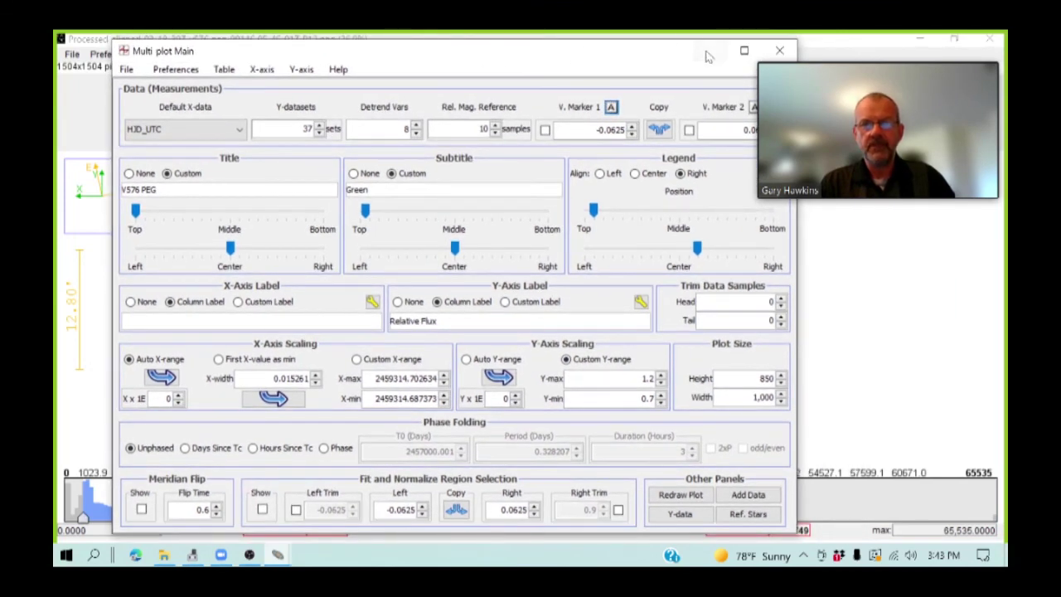
{"action": "left_click", "coordinate": [708, 50]}
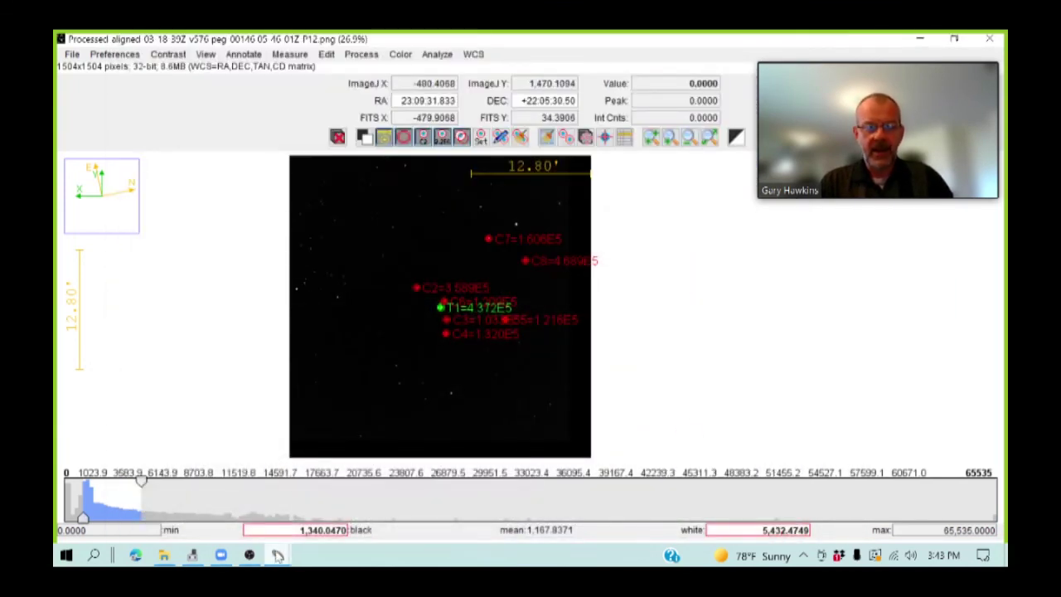
{"action": "mouse_move", "coordinate": [277, 556]}
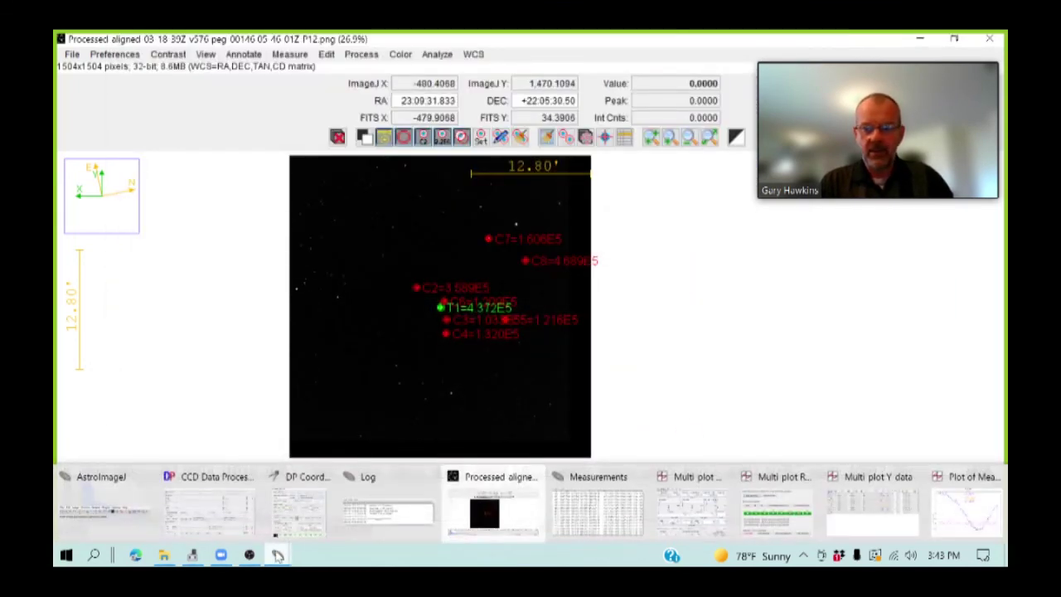
{"action": "left_click", "coordinate": [777, 514]}
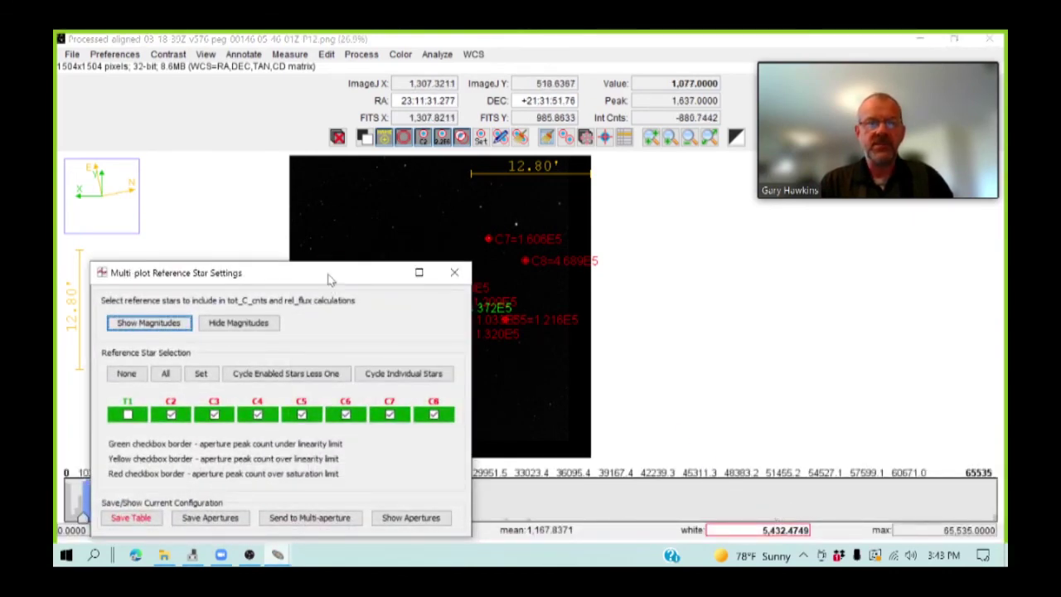
- Move the Multi-plot Reference Star Settings window to the upper left, showing C2–C8 enabled and T1 excluded
{"action": "left_click_drag", "start_coordinate": [329, 273], "coordinate": [321, 183]}
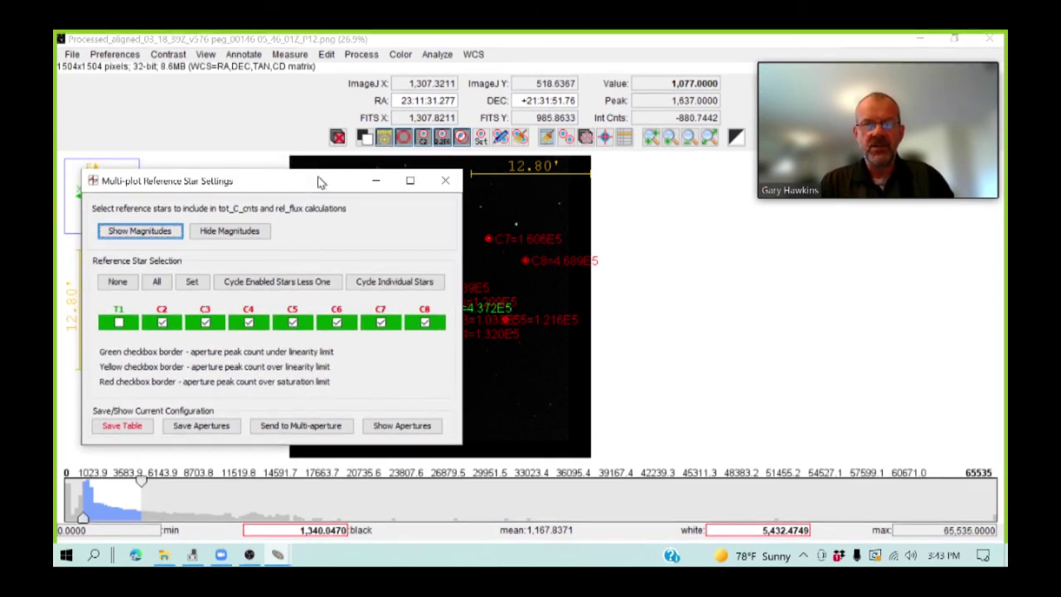
{"action": "left_click_drag", "start_coordinate": [320, 182], "coordinate": [320, 182]}
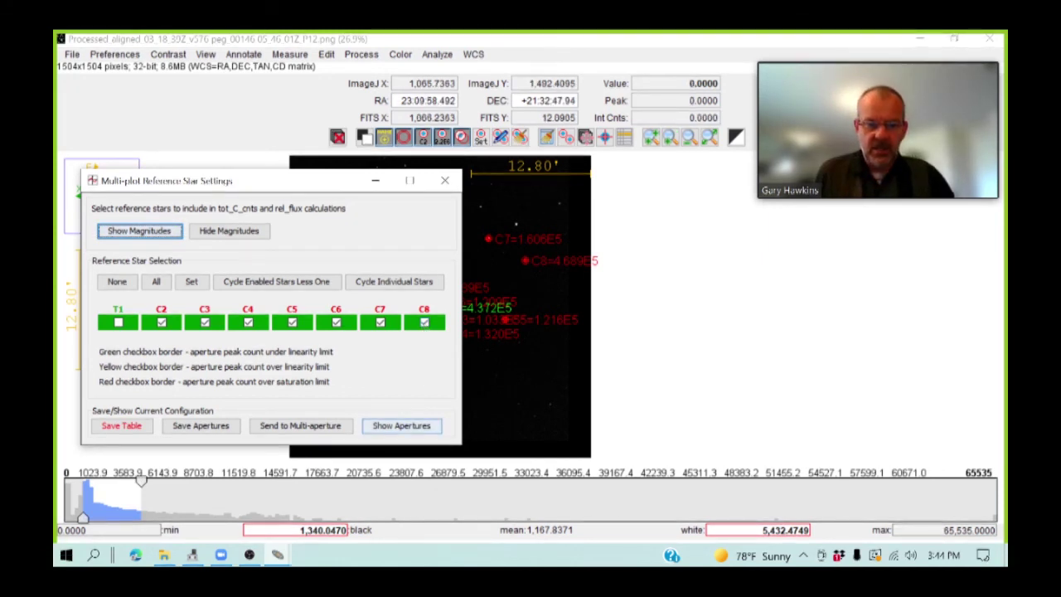
{"action": "mouse_move", "coordinate": [281, 561]}
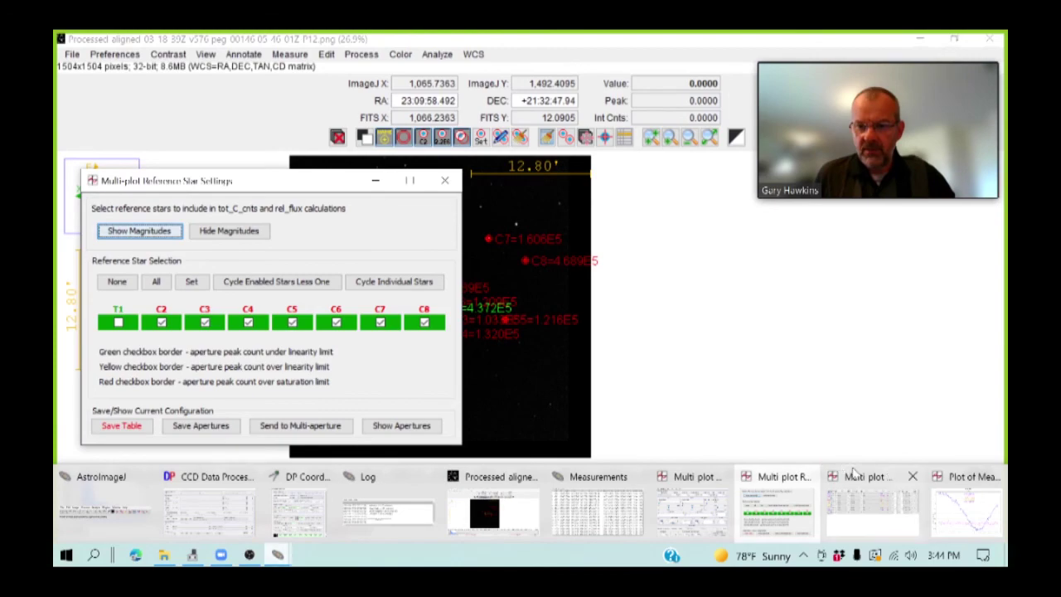
{"action": "left_click", "coordinate": [877, 502]}
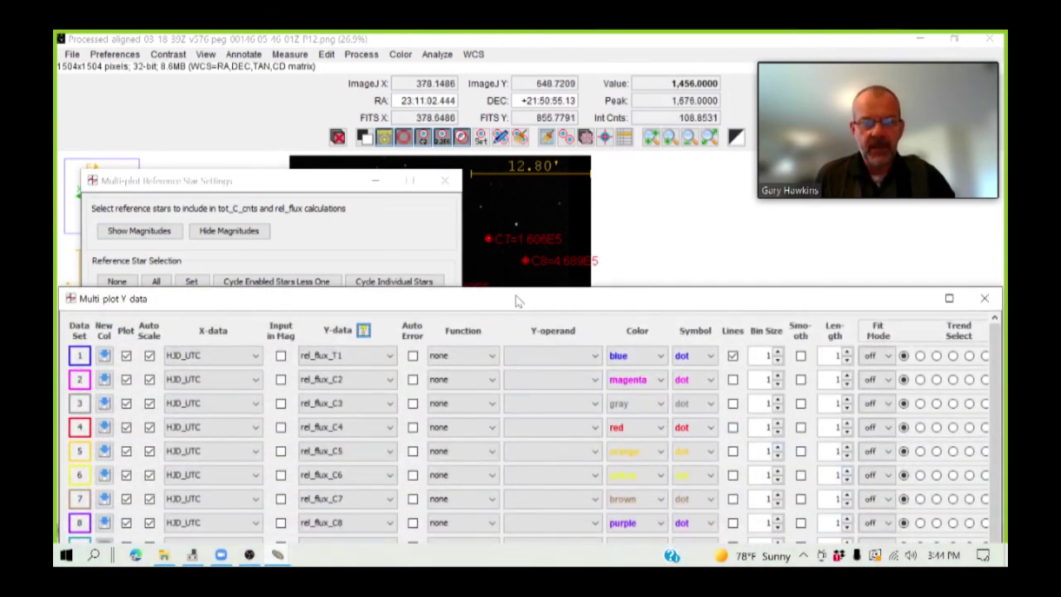
{"action": "left_click_drag", "start_coordinate": [519, 298], "coordinate": [514, 57]}
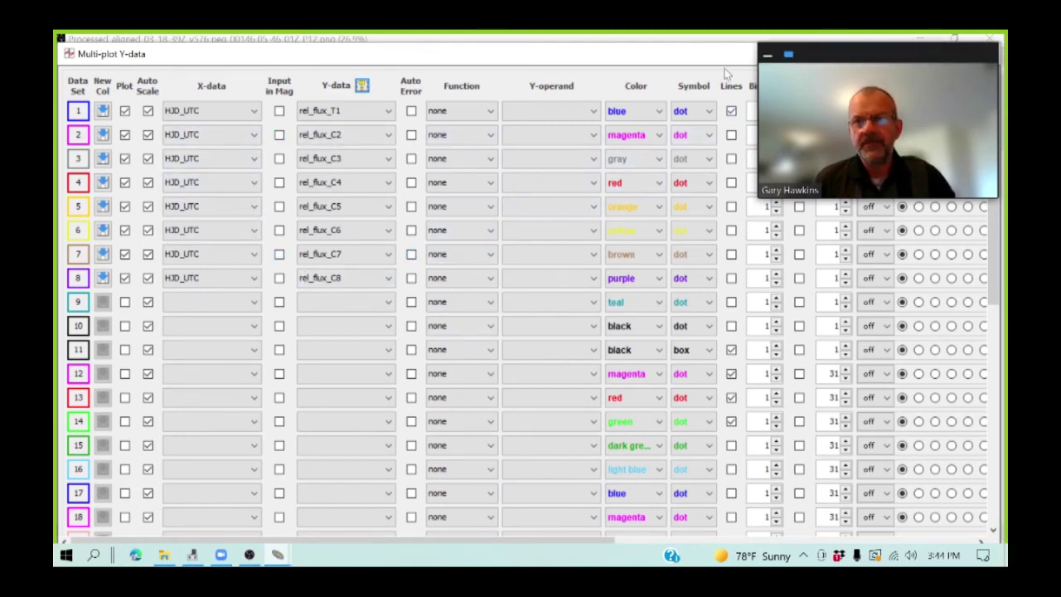
{"action": "left_click_drag", "start_coordinate": [850, 57], "coordinate": [851, 88]}
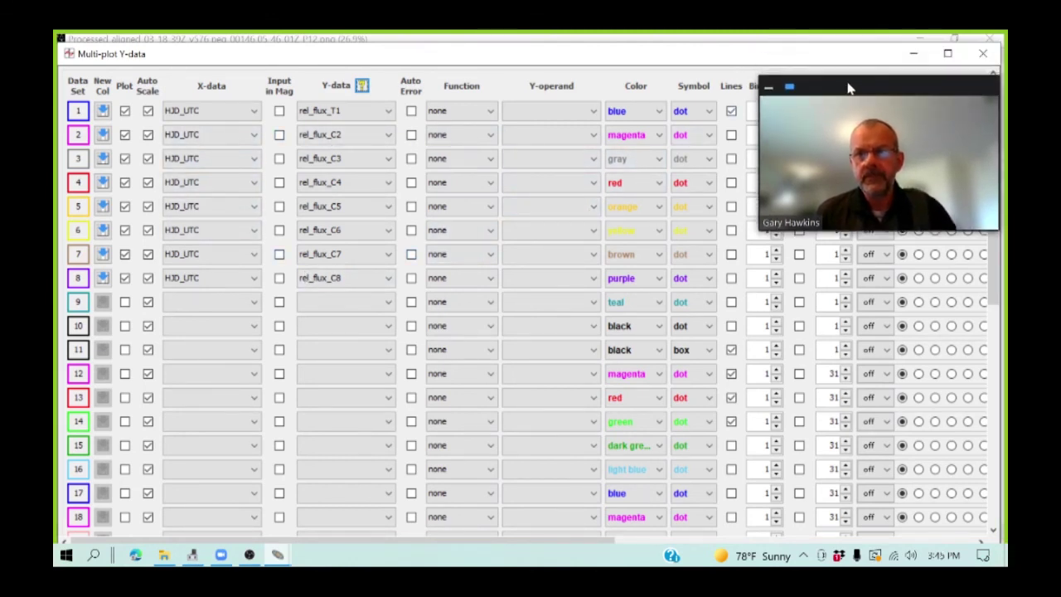
{"action": "left_click", "coordinate": [911, 55]}
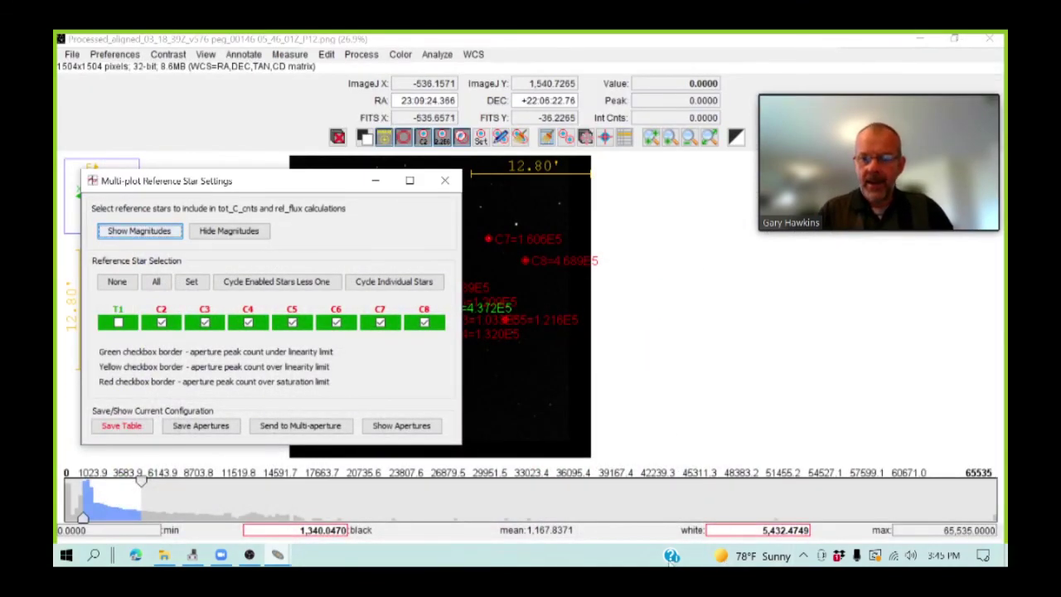
- Bring the Plot of Measurements window to the front and restore it to a smaller size
{"action": "mouse_move", "coordinate": [280, 560]}
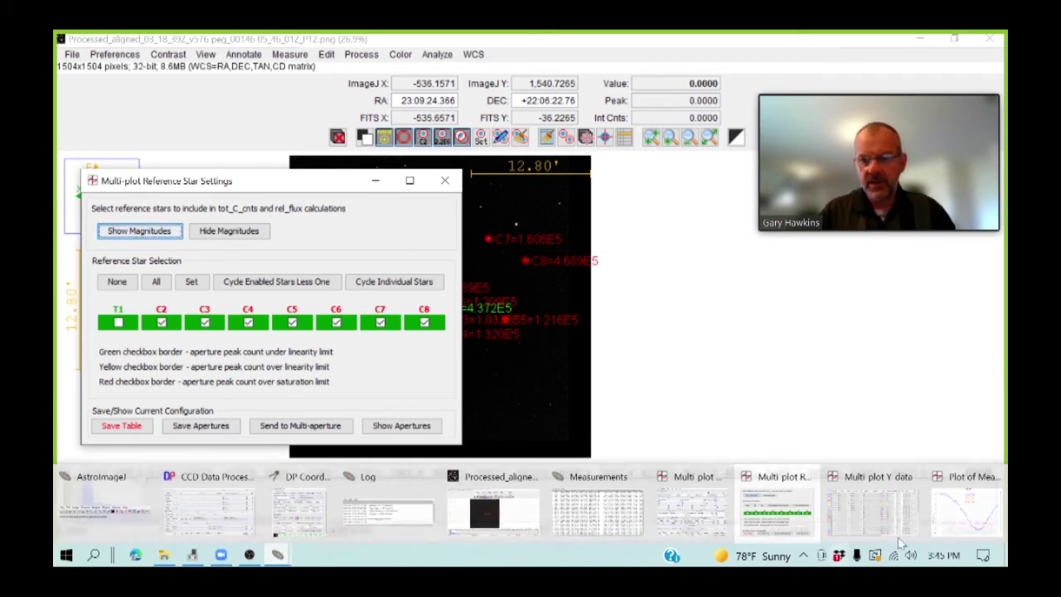
{"action": "left_click", "coordinate": [959, 514]}
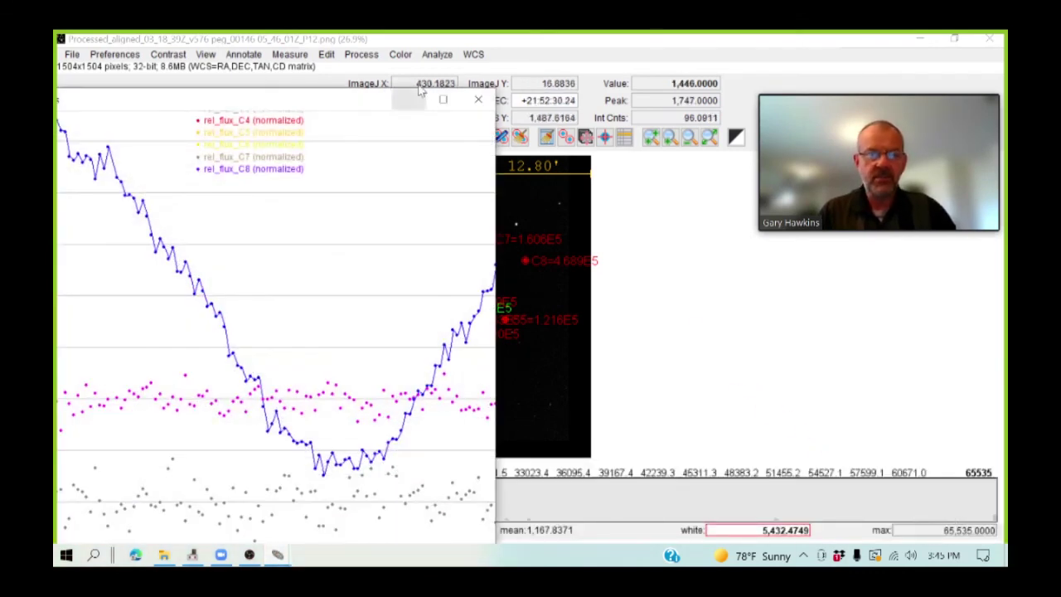
{"action": "left_click_drag", "start_coordinate": [364, 104], "coordinate": [662, 46]}
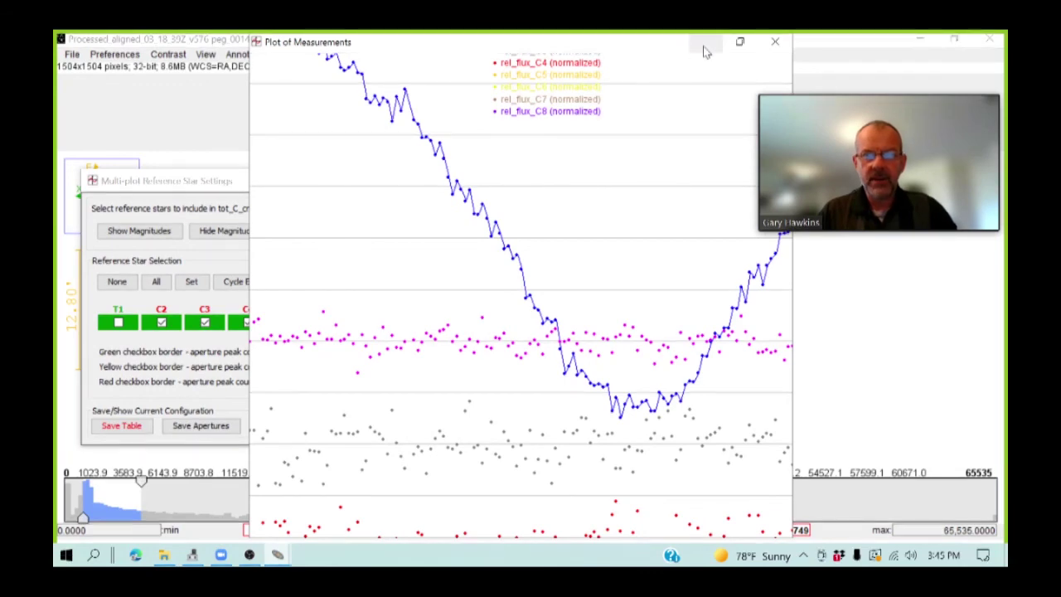
{"action": "left_click", "coordinate": [737, 43]}
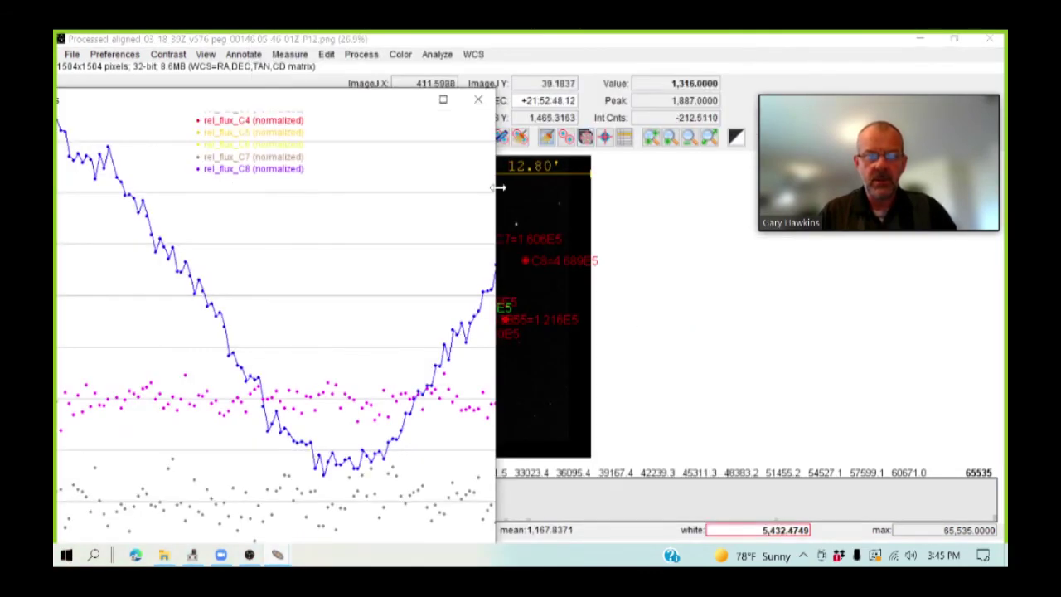
- Widen and reposition the plot so T1's full 0.83–1.25 normalized curve is visible
{"action": "left_click_drag", "start_coordinate": [495, 188], "coordinate": [788, 185]}
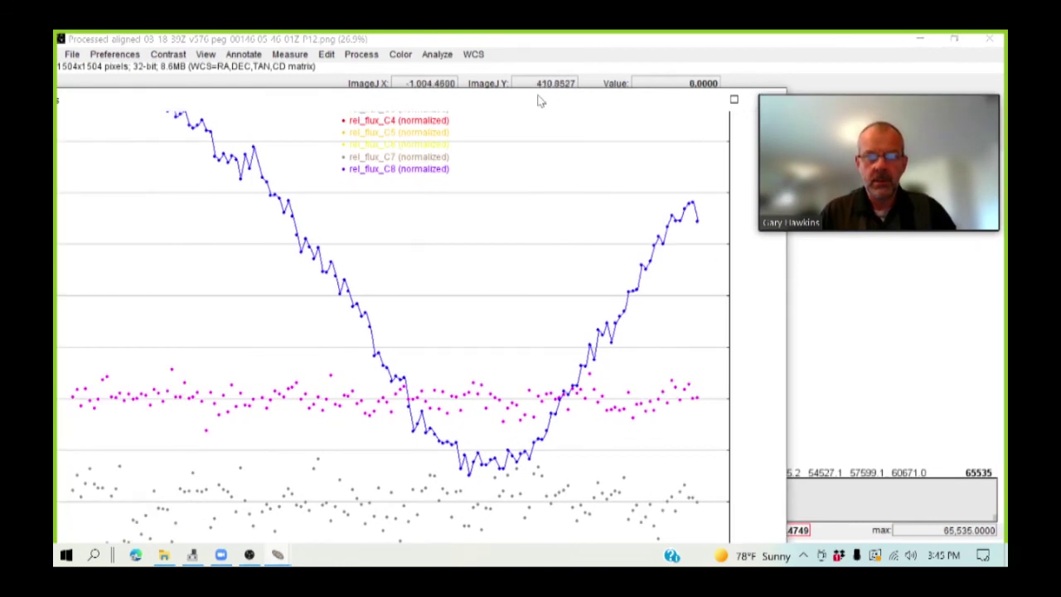
{"action": "left_click_drag", "start_coordinate": [538, 100], "coordinate": [635, 45]}
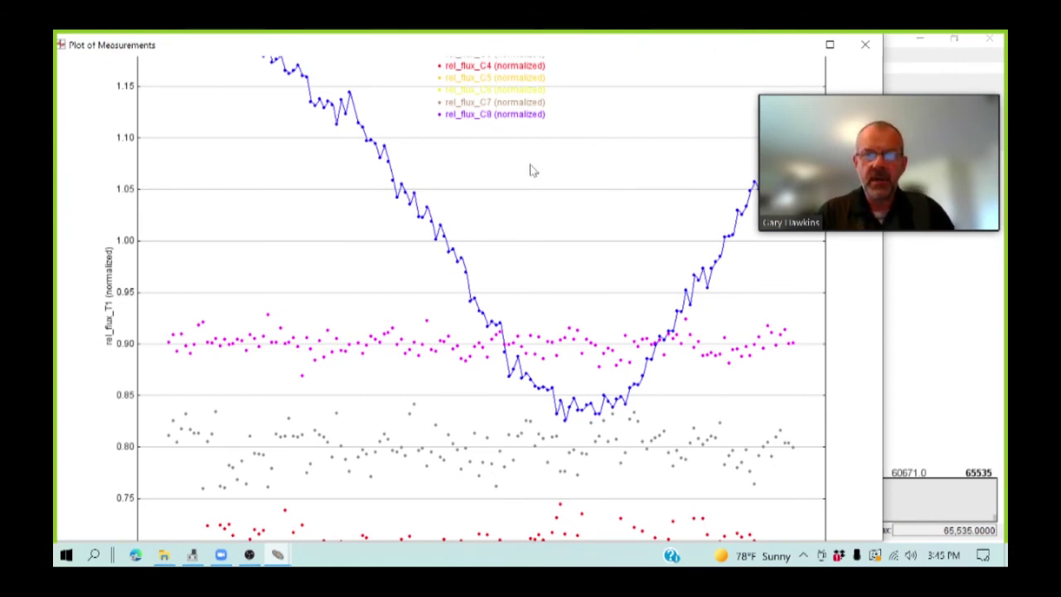
{"action": "left_click_drag", "start_coordinate": [618, 103], "coordinate": [622, 216]}
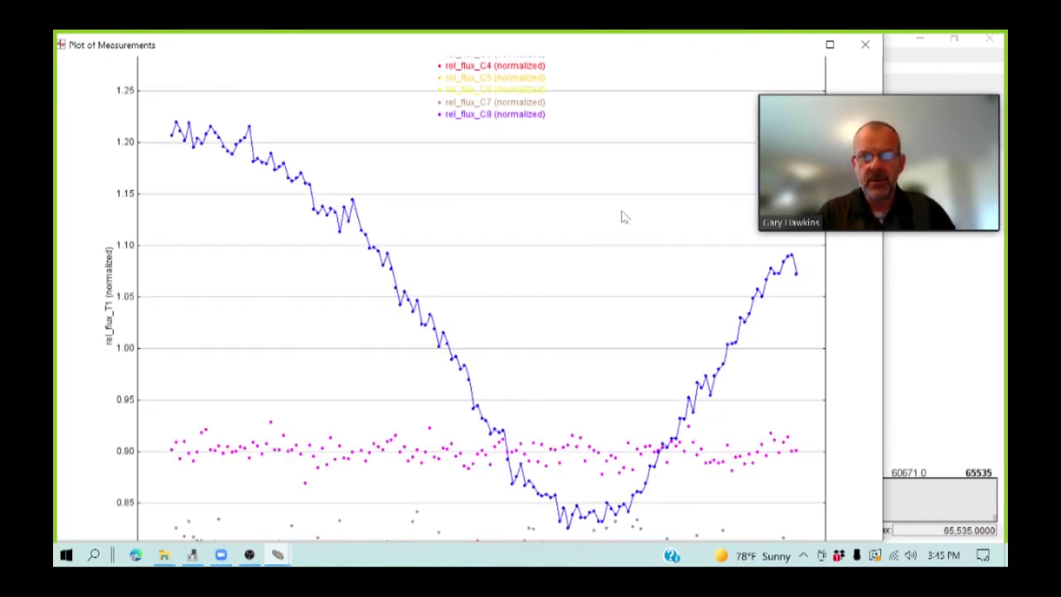
{"action": "left_click_drag", "start_coordinate": [844, 91], "coordinate": [847, 58]}
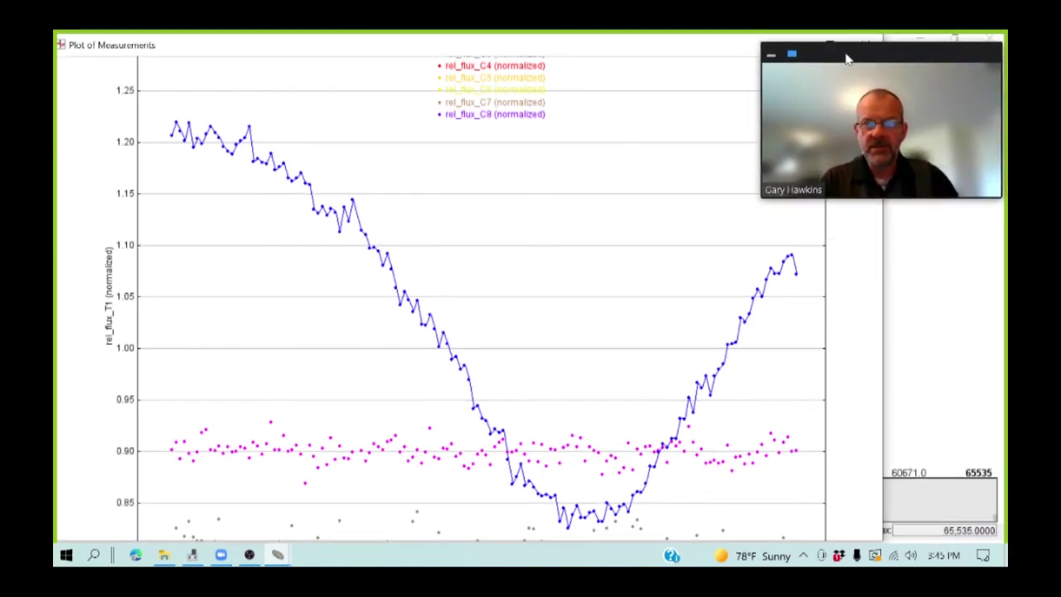
{"action": "left_click_drag", "start_coordinate": [883, 211], "coordinate": [804, 232]}
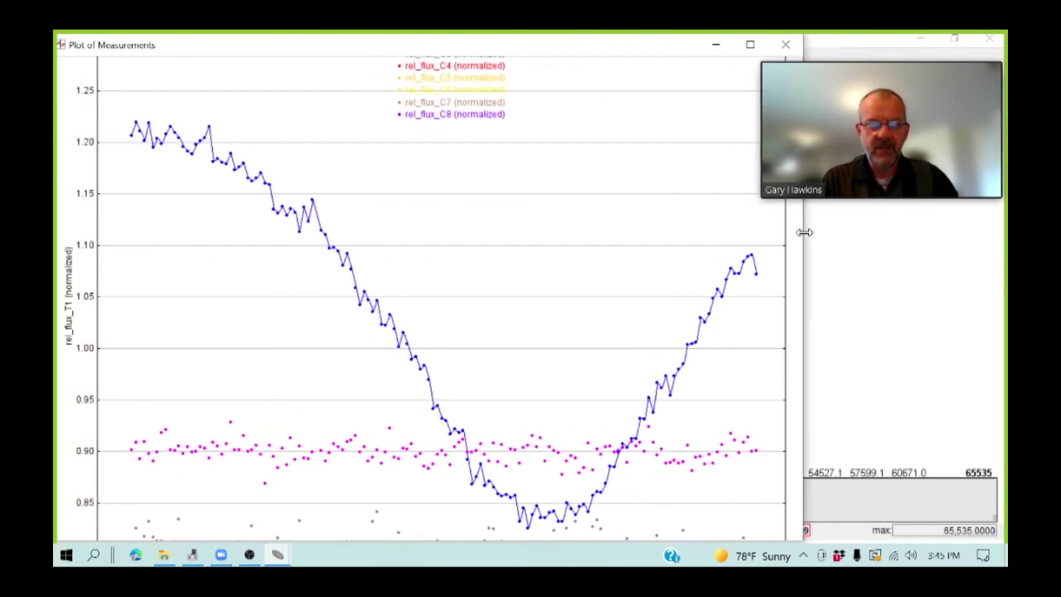
- Stretch the Plot of Measurements window rightward until the whole dip and the relative-flux labels show
{"action": "scroll", "coordinate": [575, 204], "scroll_direction": "up", "scroll_amount": 2}
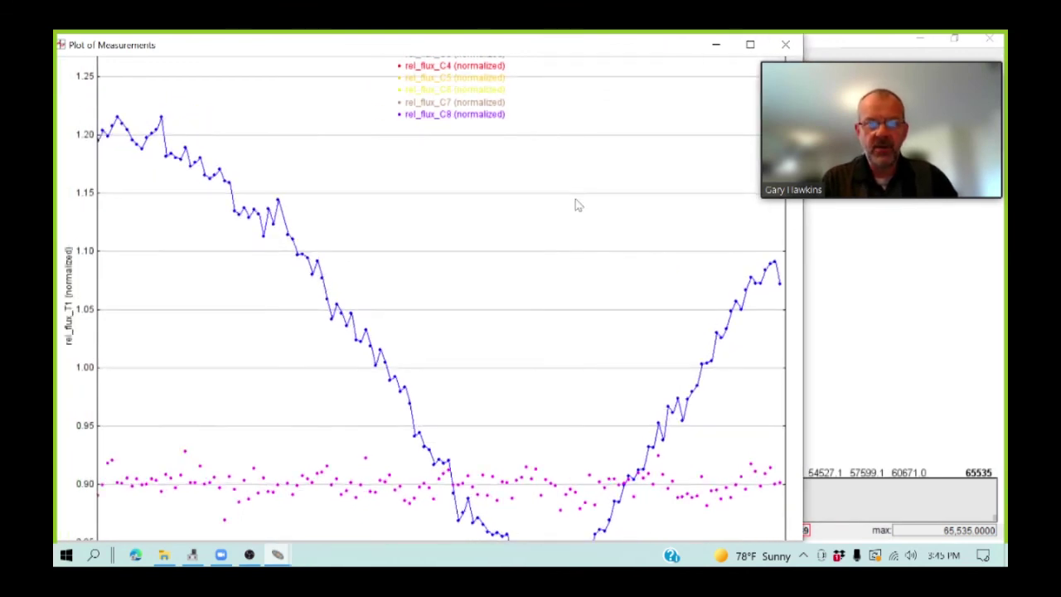
{"action": "scroll", "coordinate": [578, 204], "scroll_direction": "down", "scroll_amount": 1}
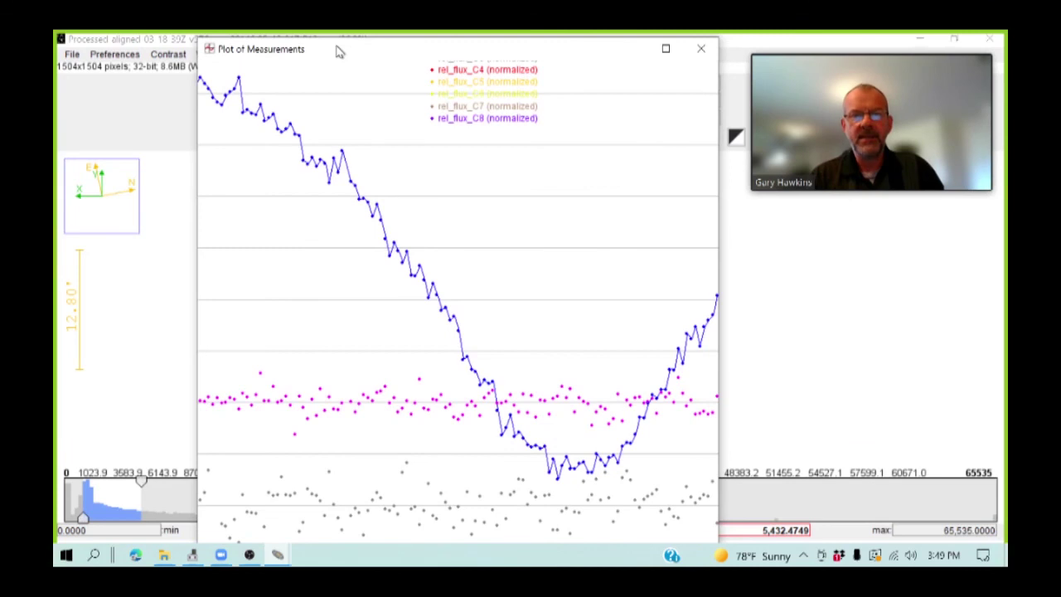
{"action": "left_click_drag", "start_coordinate": [337, 52], "coordinate": [339, 52]}
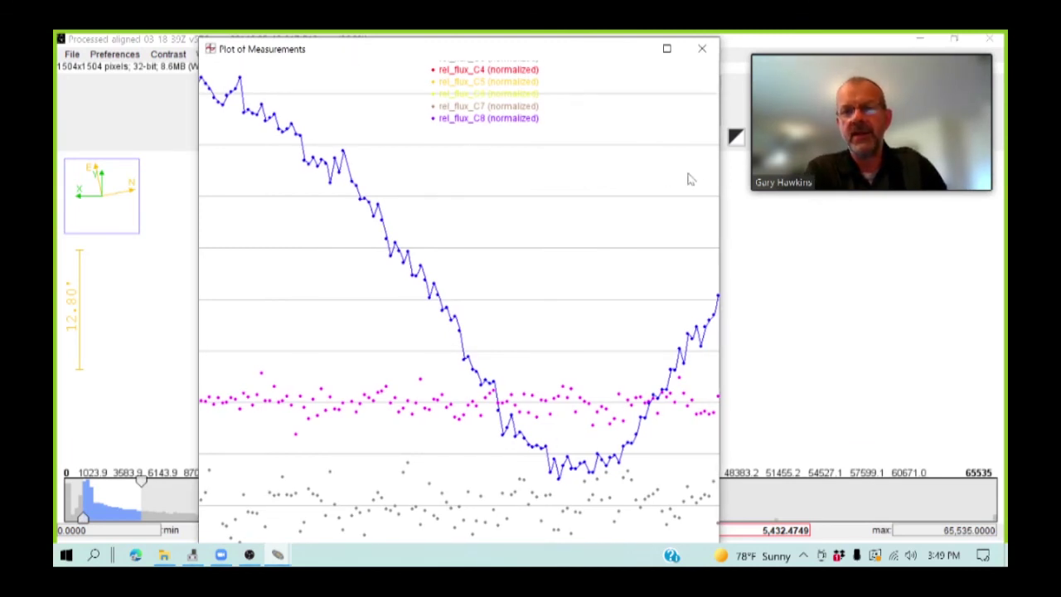
{"action": "left_click_drag", "start_coordinate": [720, 178], "coordinate": [862, 176]}
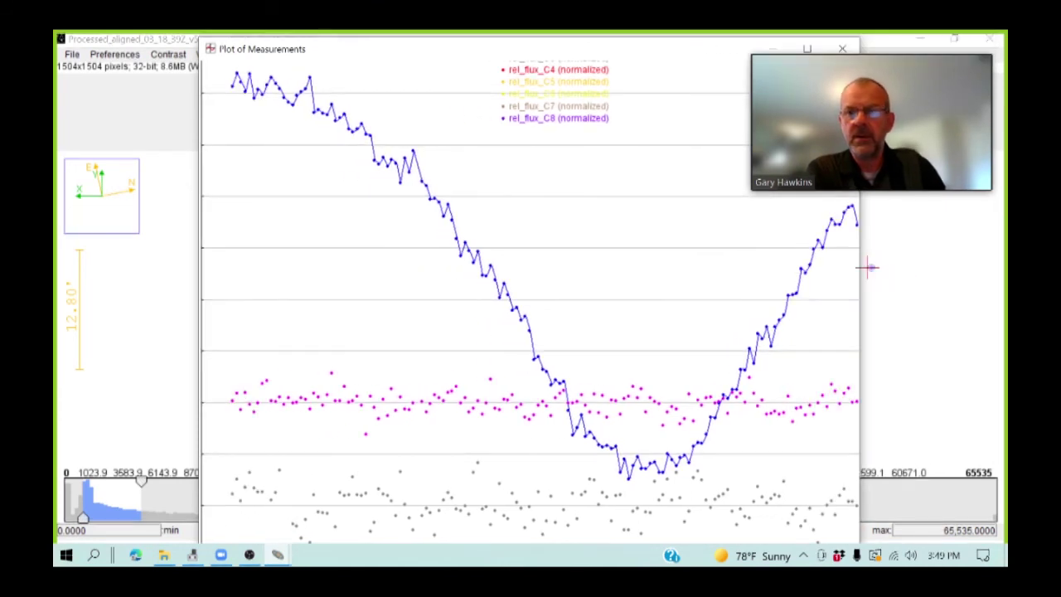
{"action": "left_click_drag", "start_coordinate": [860, 268], "coordinate": [916, 269]}
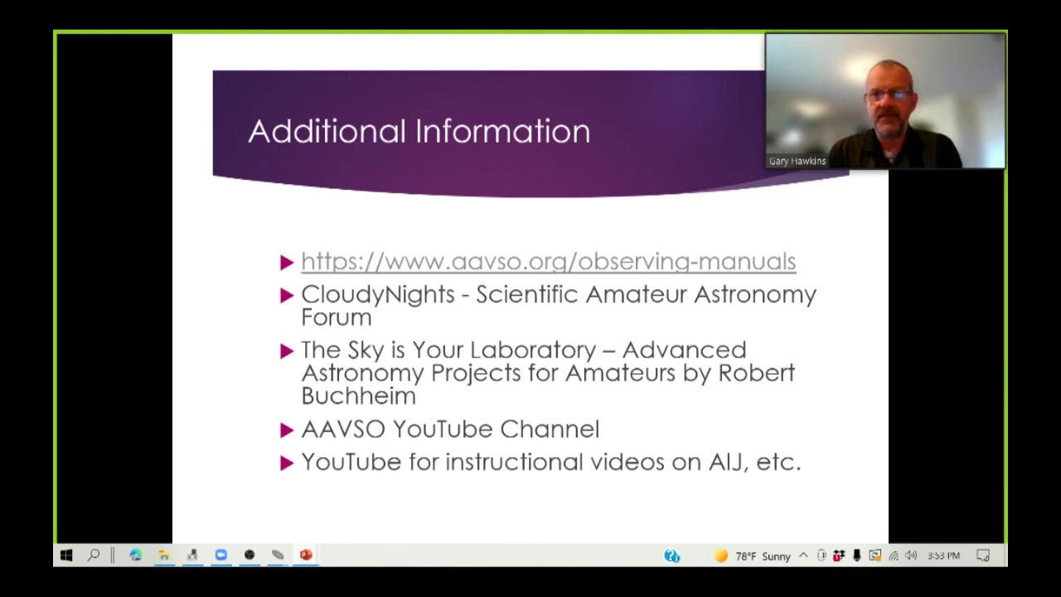
- Advance the presentation to the San Diego Astronomy Association slide with the sdaa.org link
{"action": "key", "text": "Right"}
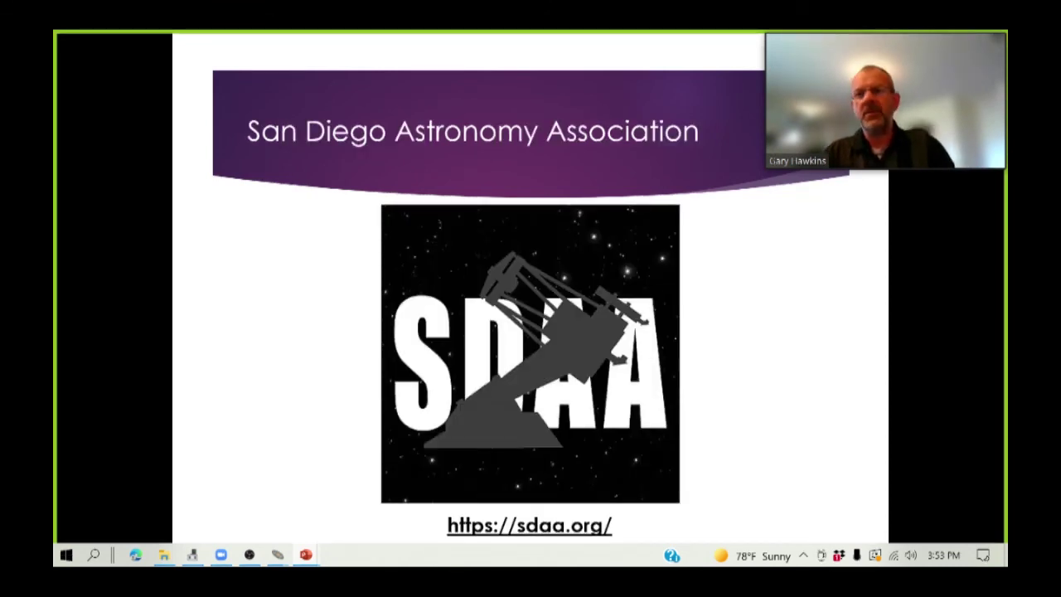